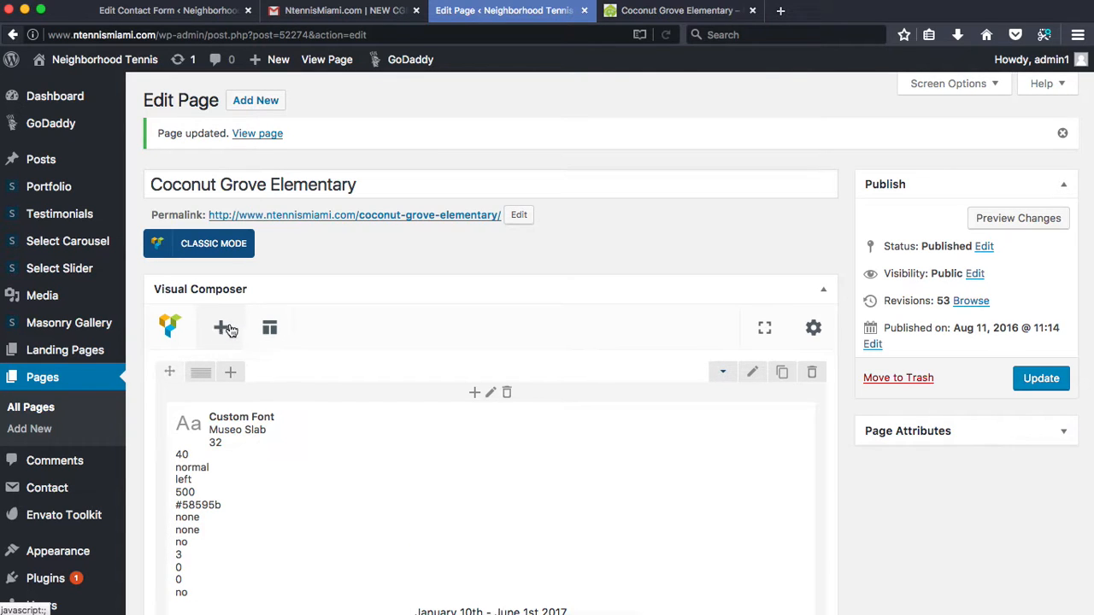
# - Look through the content elements that can be added to the Coconut Grove Elementary page
pyautogui.click(218, 332)
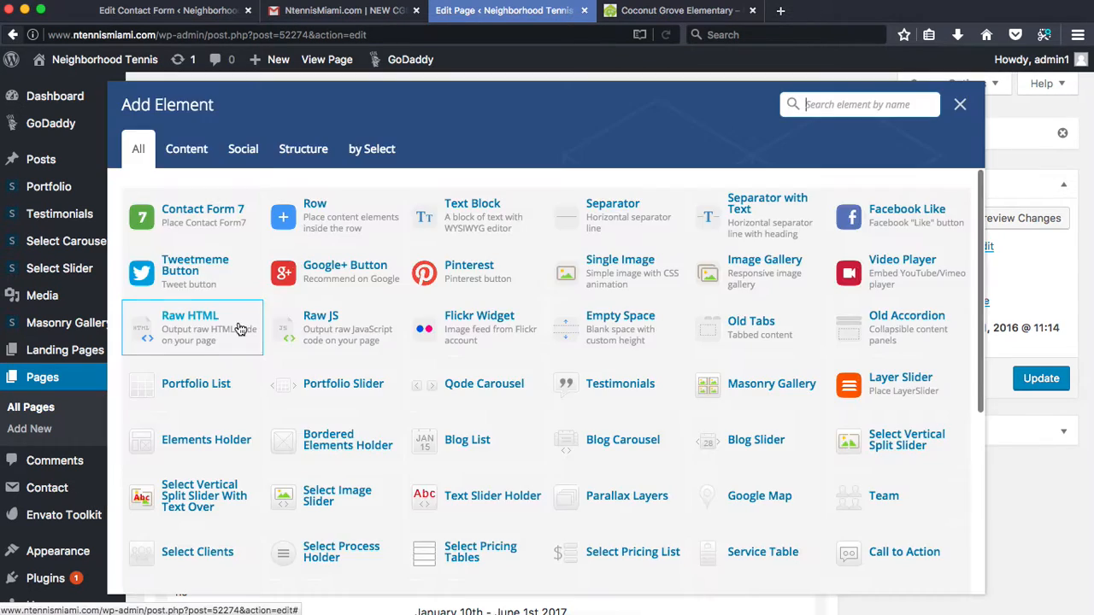
pyautogui.scroll(-2, 486, 552)
pyautogui.scroll(2, 487, 551)
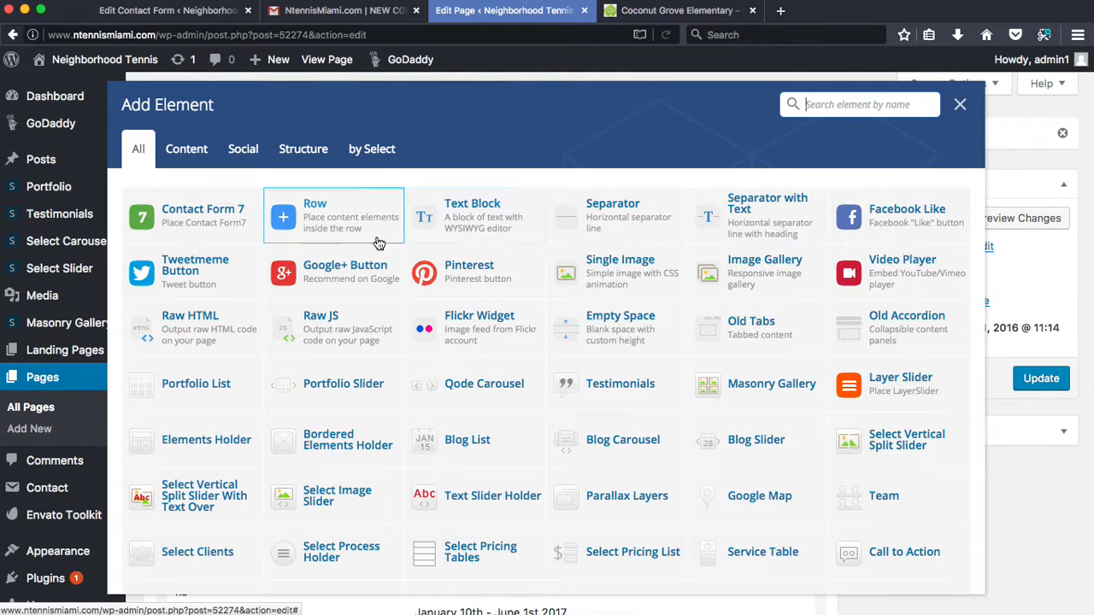
pyautogui.click(962, 104)
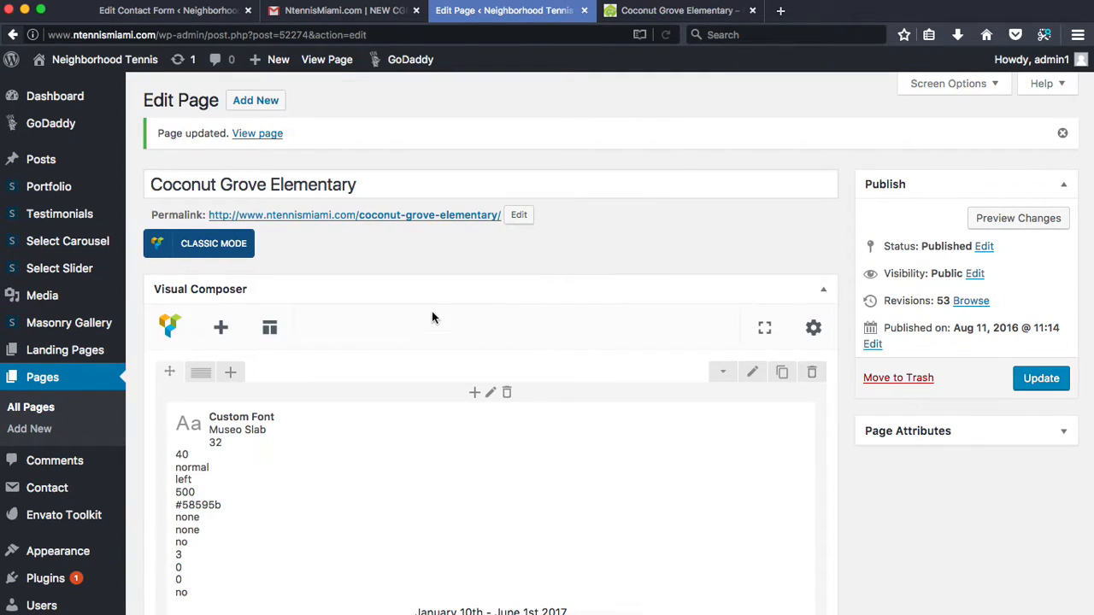
# - Review the saved layout templates and the option for saving the current layout
pyautogui.click(269, 327)
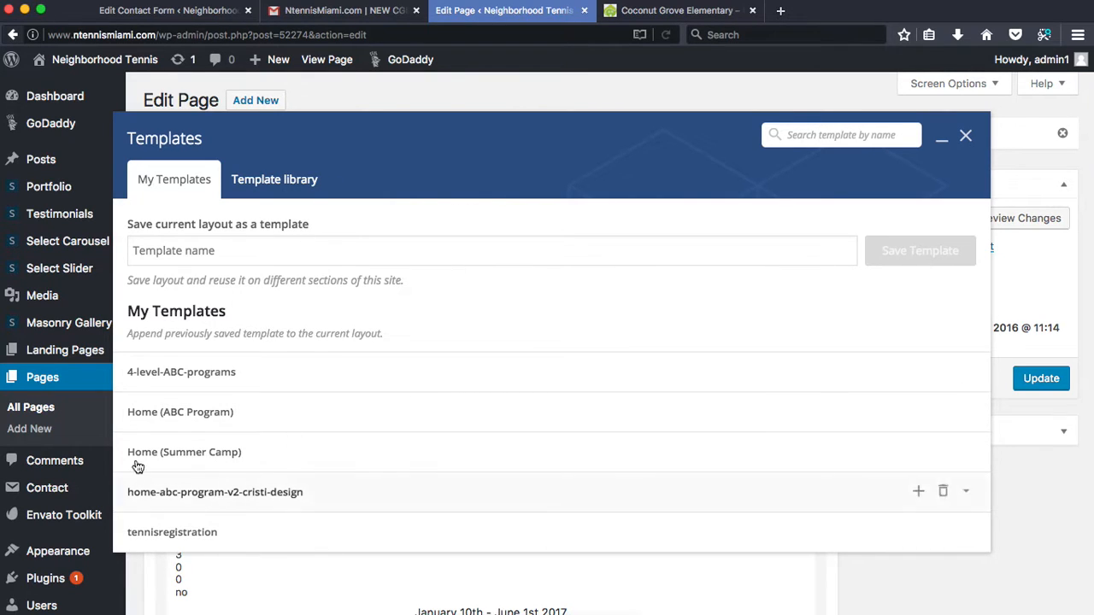
pyautogui.click(233, 248)
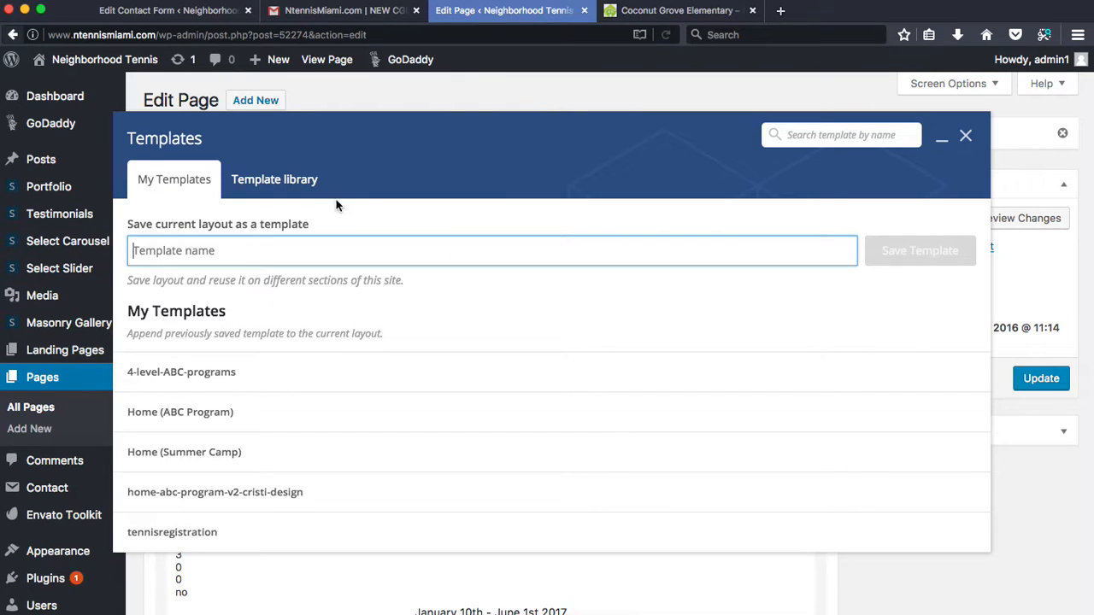
pyautogui.click(966, 137)
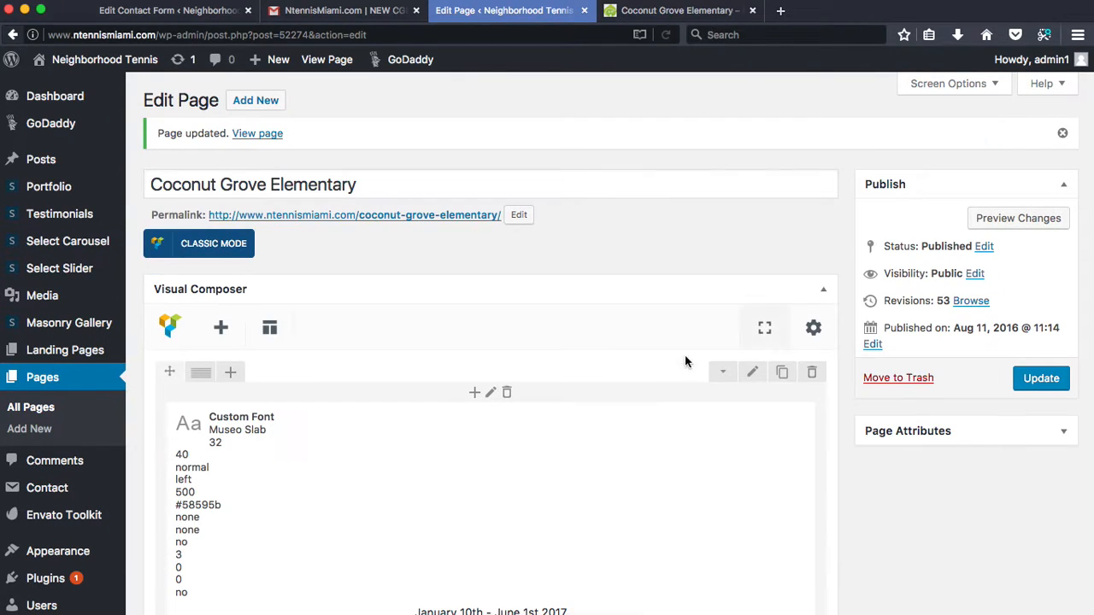
# - Save the current page layout as a template named CGES 2016
pyautogui.click(270, 330)
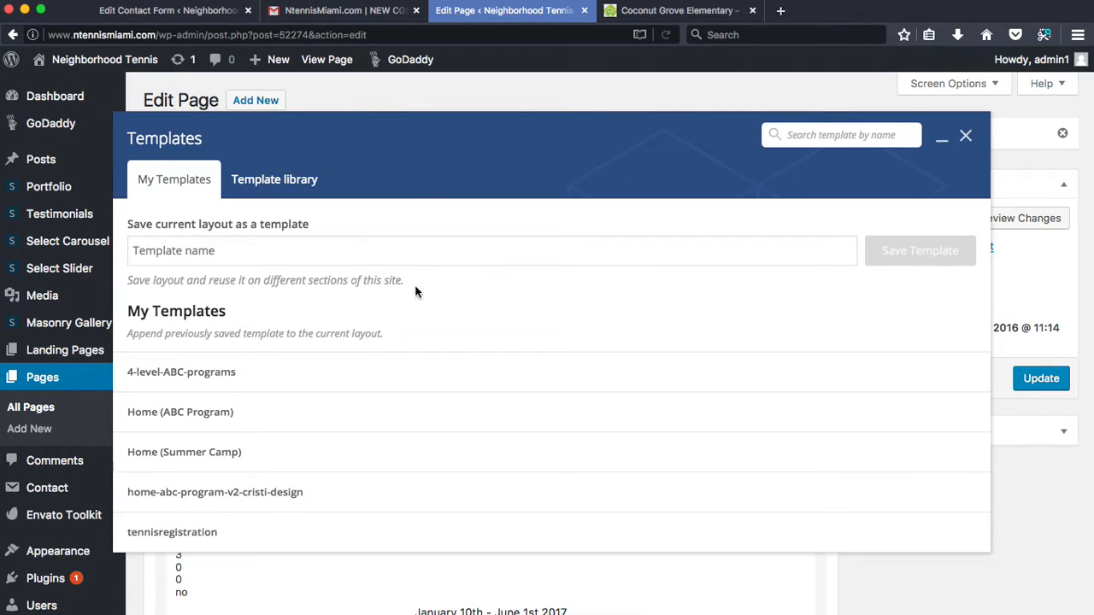
pyautogui.click(284, 249)
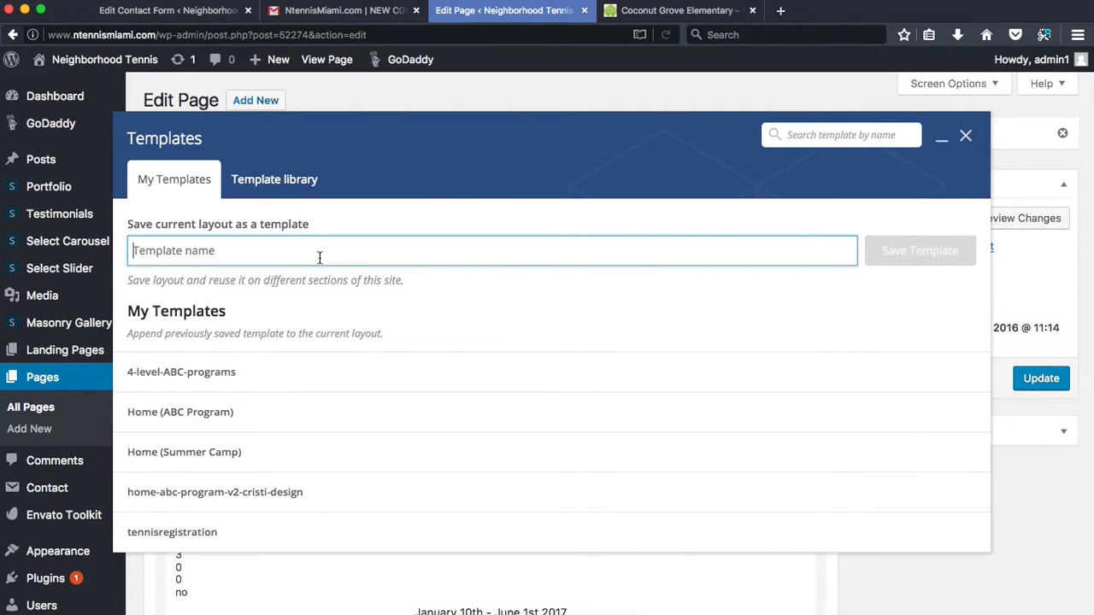
pyautogui.write('CGES 2016')
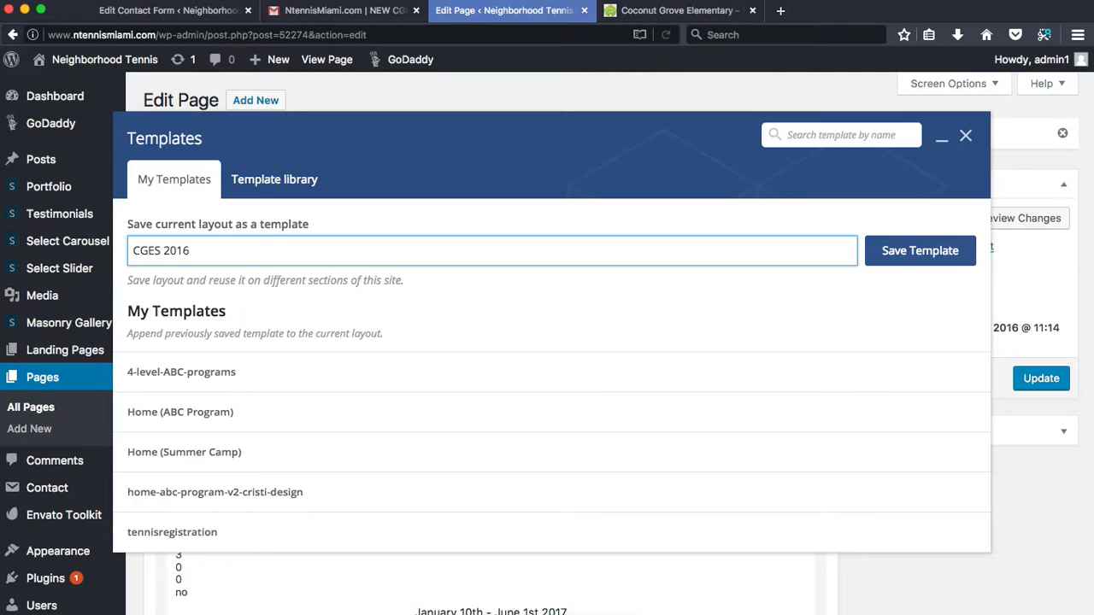
pyautogui.click(910, 259)
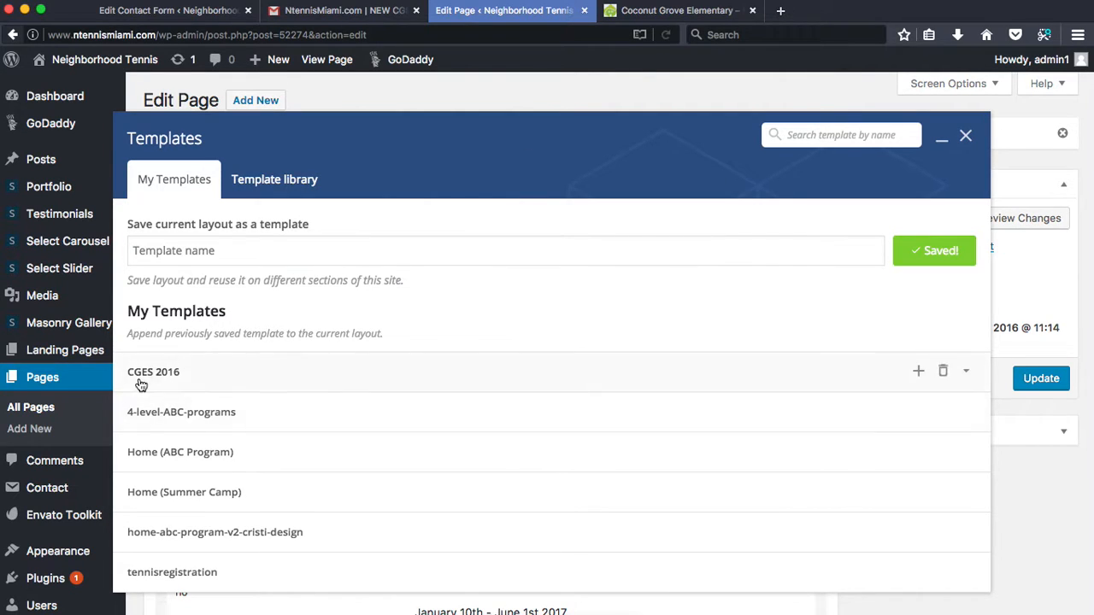
pyautogui.click(966, 136)
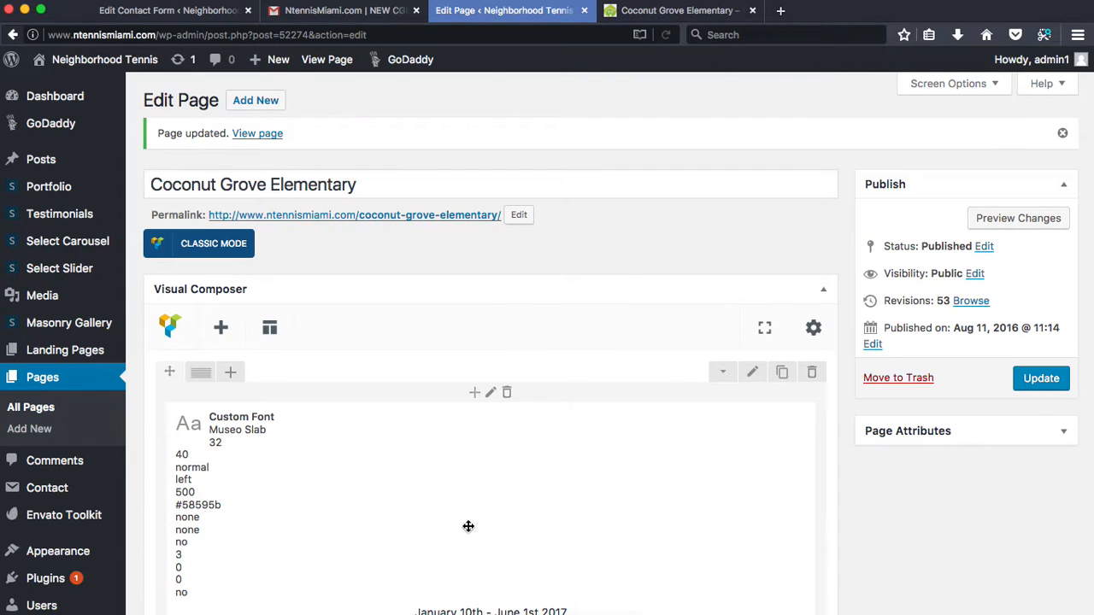
# - View the page builder in full screen, return to the normal view, and check the page's custom CSS settings
pyautogui.scroll(-2, 419, 274)
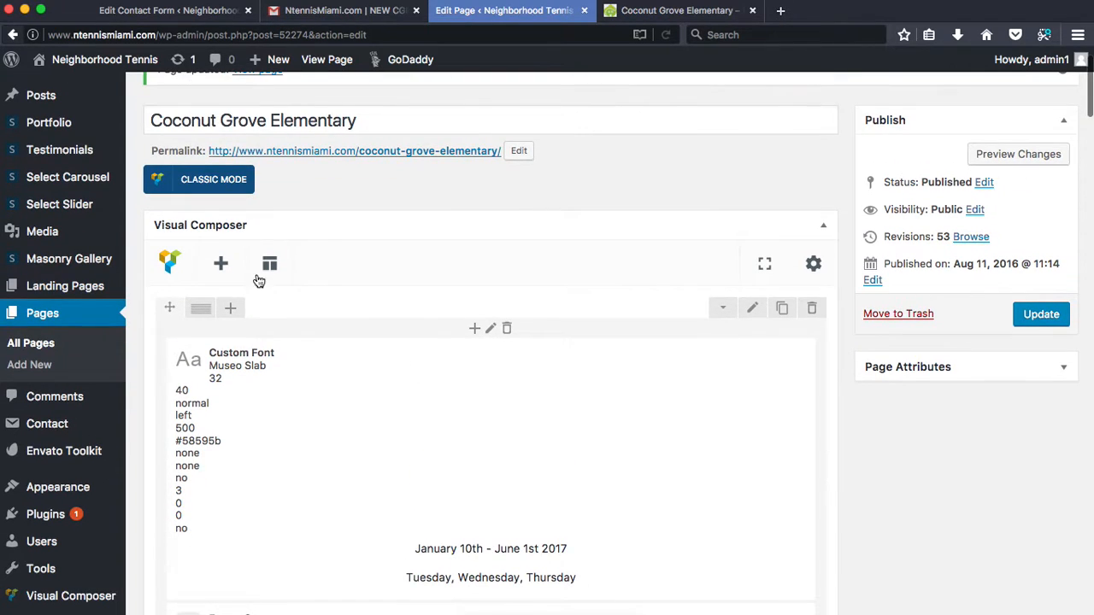
pyautogui.scroll(-2, 424, 335)
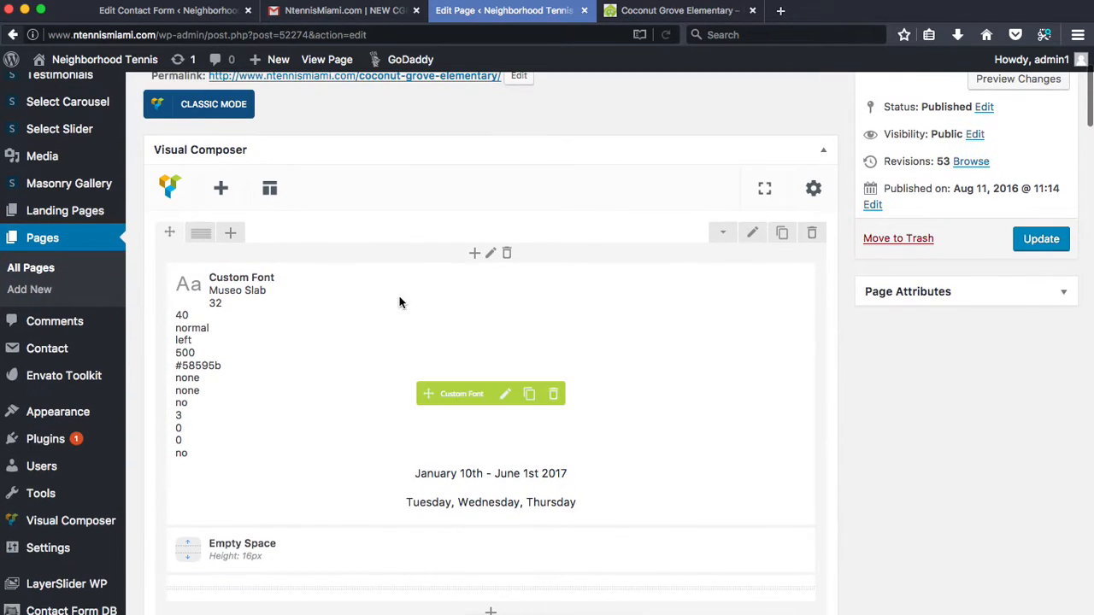
pyautogui.click(764, 187)
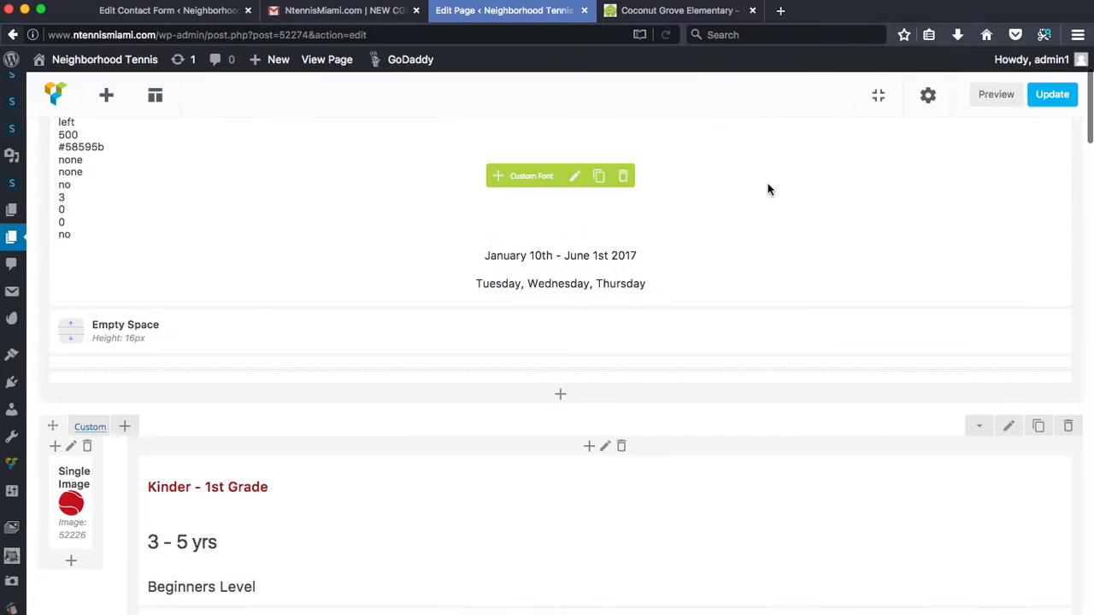
pyautogui.click(877, 95)
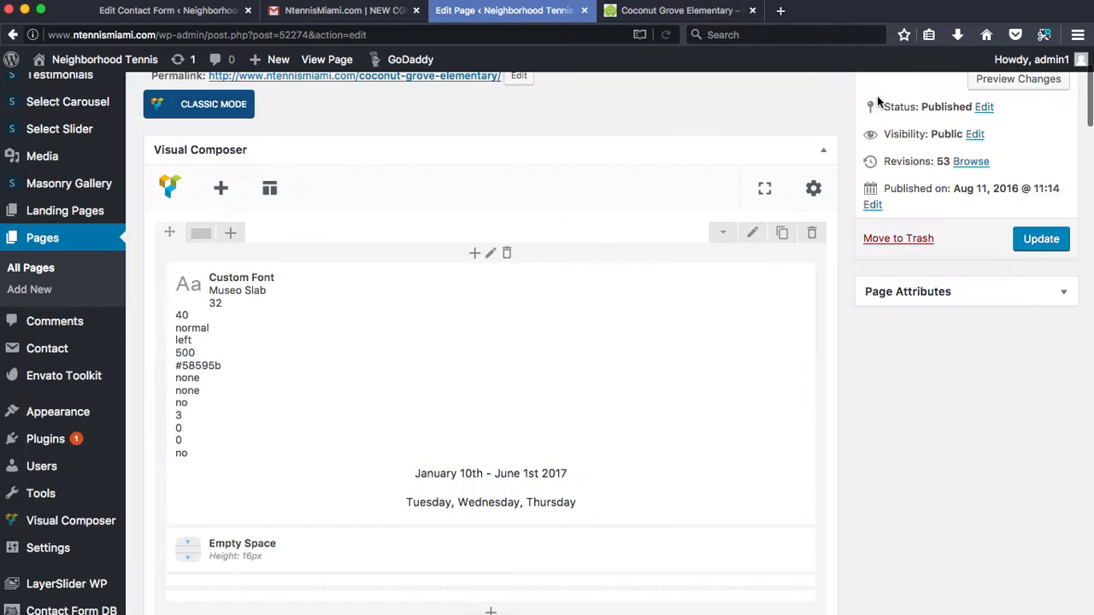
pyautogui.click(815, 189)
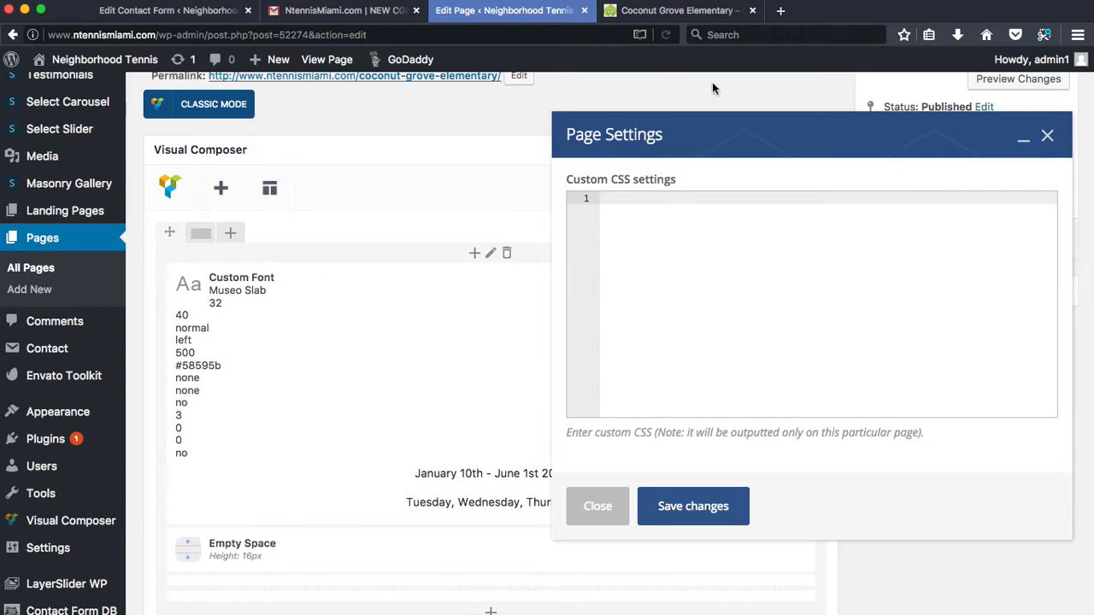
pyautogui.click(1047, 135)
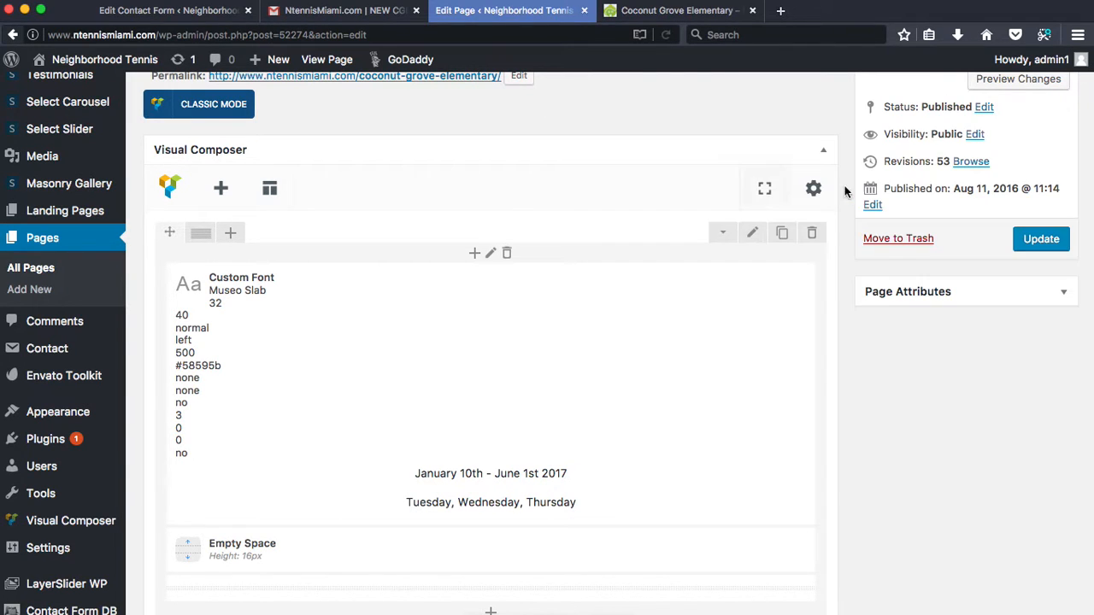
# - Examine the first row's custom font, empty space and separator elements and the start of the row below
pyautogui.scroll(-2, 482, 379)
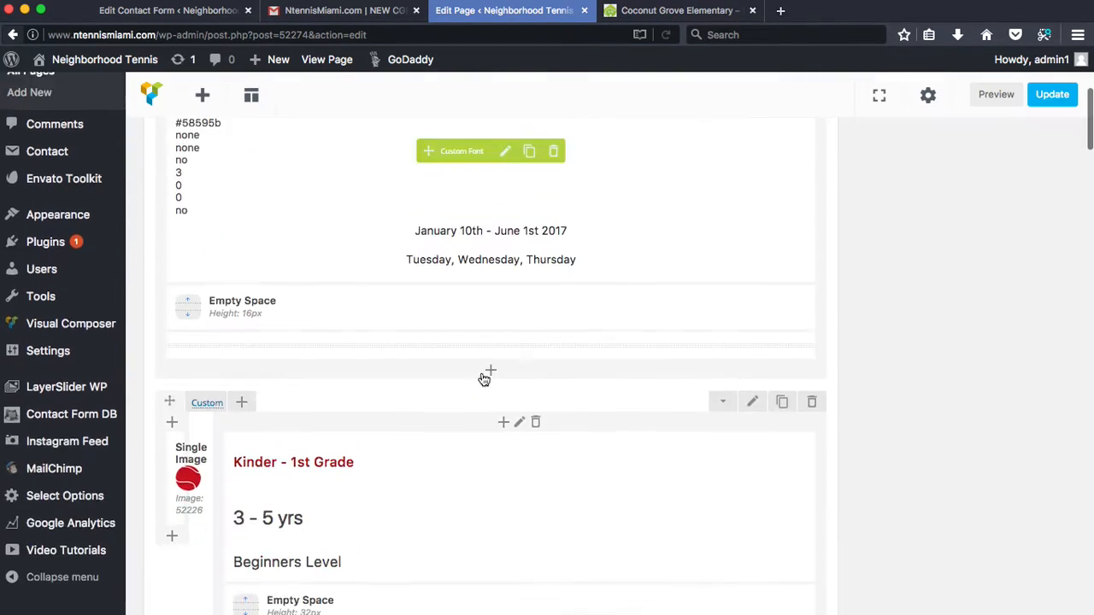
pyautogui.scroll(2, 481, 379)
pyautogui.scroll(-2, 481, 372)
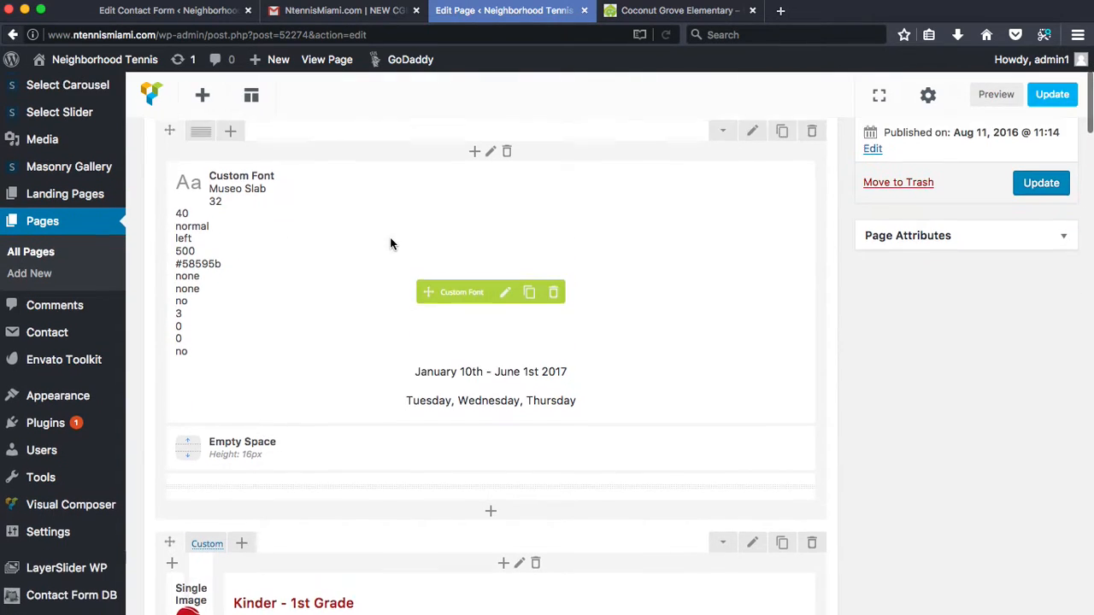
pyautogui.scroll(3, 171, 253)
pyautogui.scroll(-2, 276, 348)
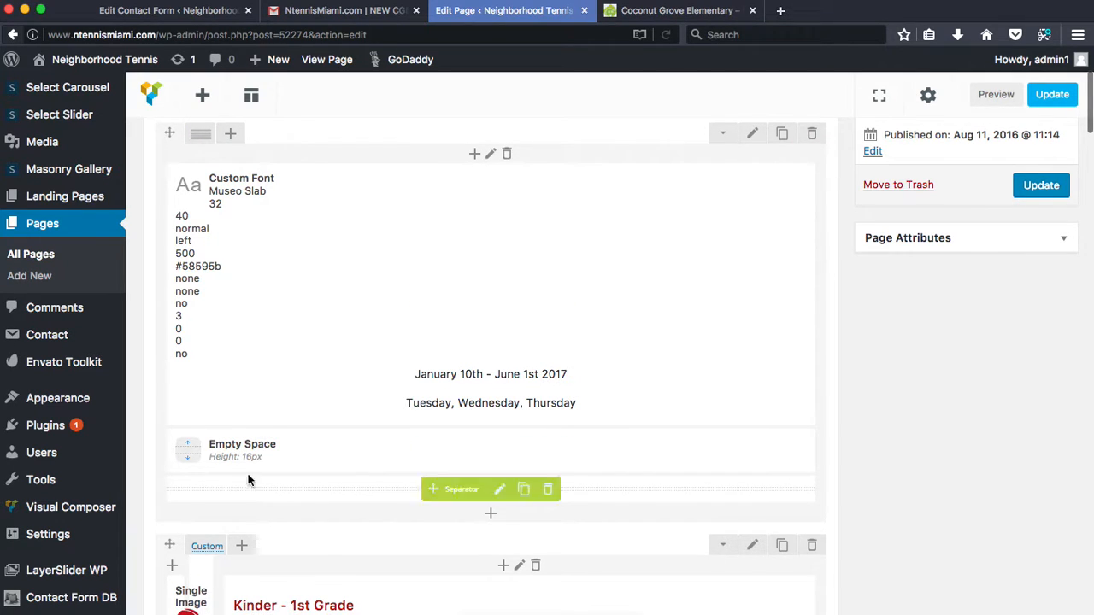
pyautogui.scroll(2, 342, 162)
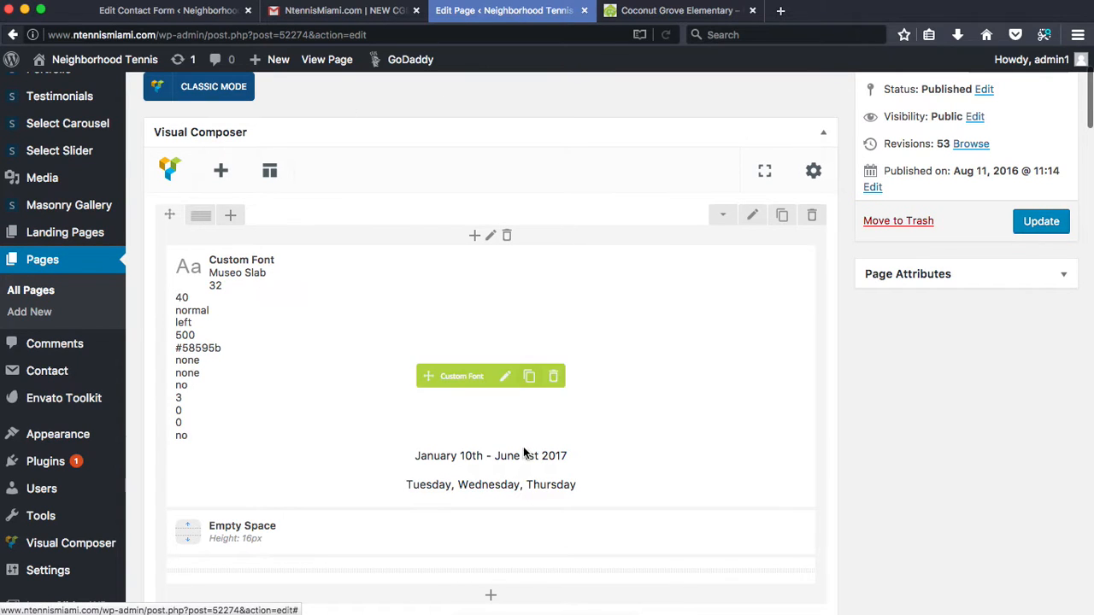
pyautogui.scroll(-3, 534, 500)
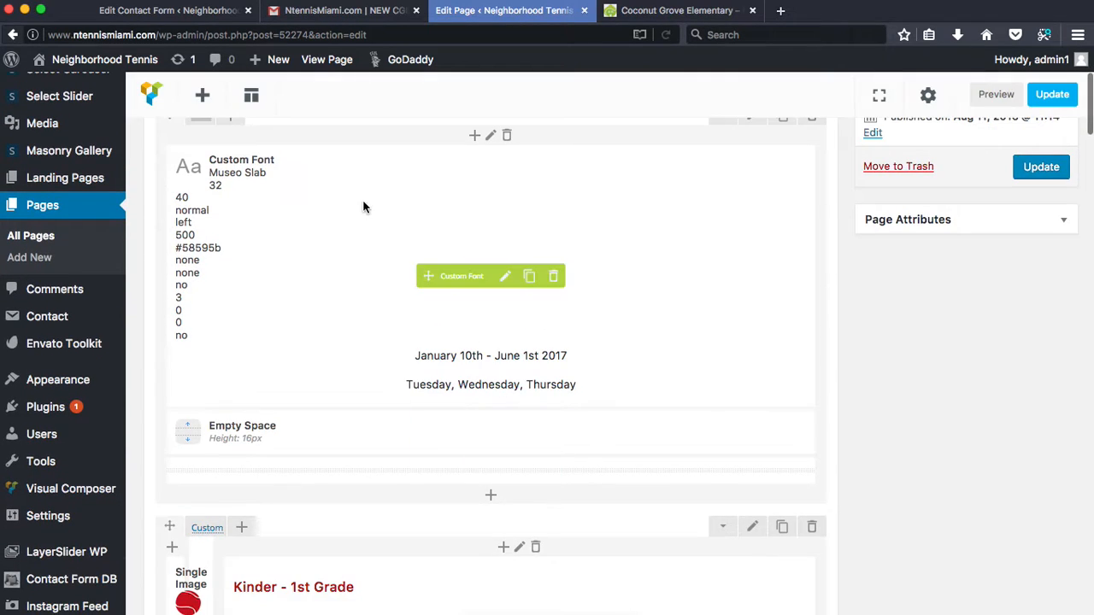
pyautogui.scroll(1, 364, 193)
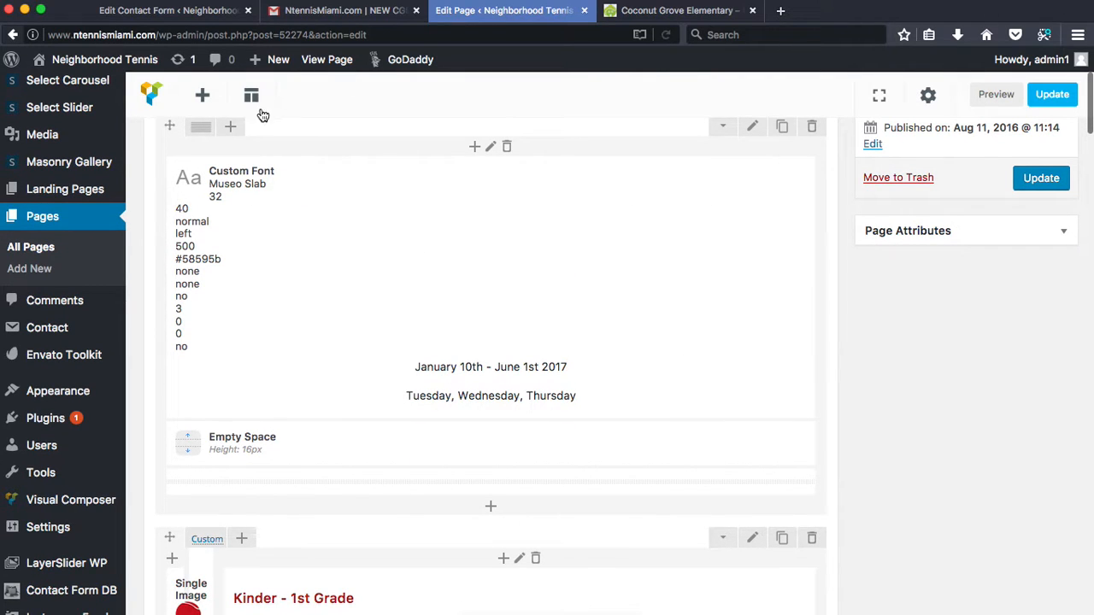
pyautogui.scroll(3, 434, 246)
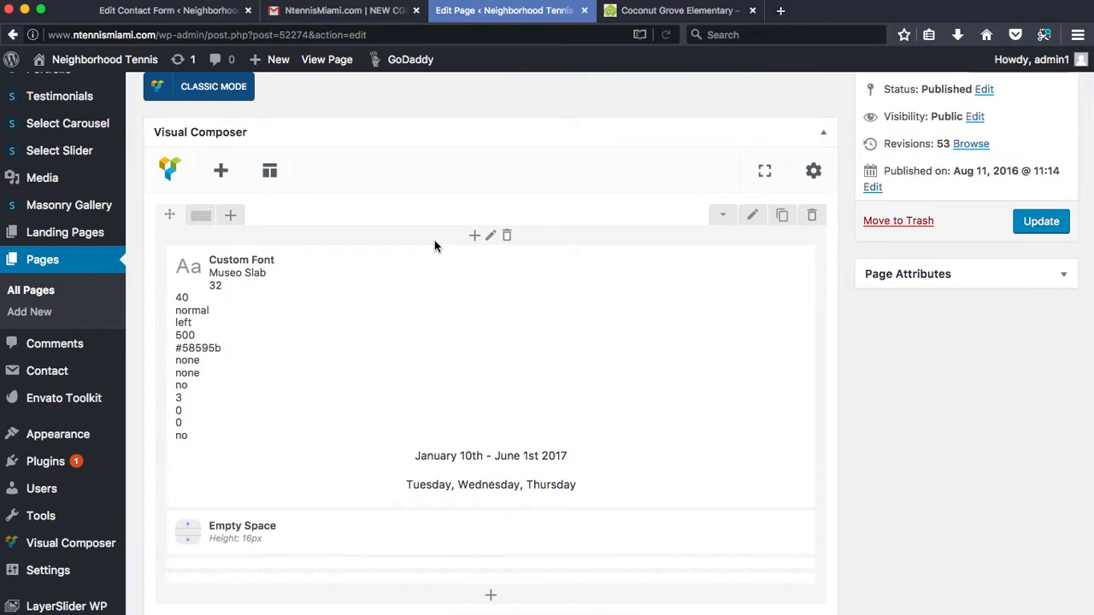
# - Split the first row into two equal columns and update the page
pyautogui.moveTo(206, 218)
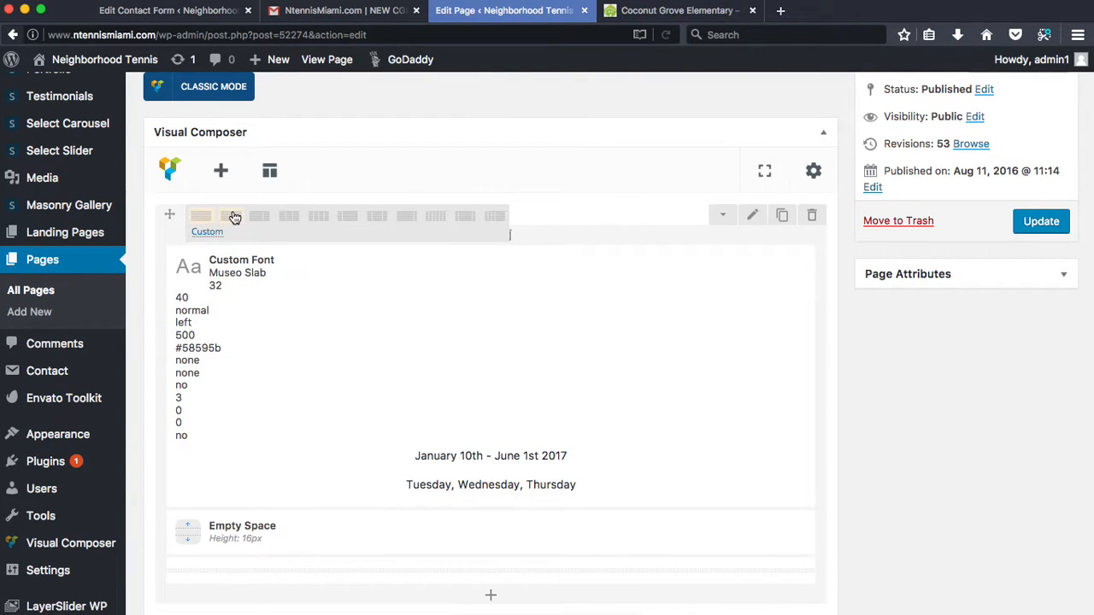
pyautogui.click(236, 221)
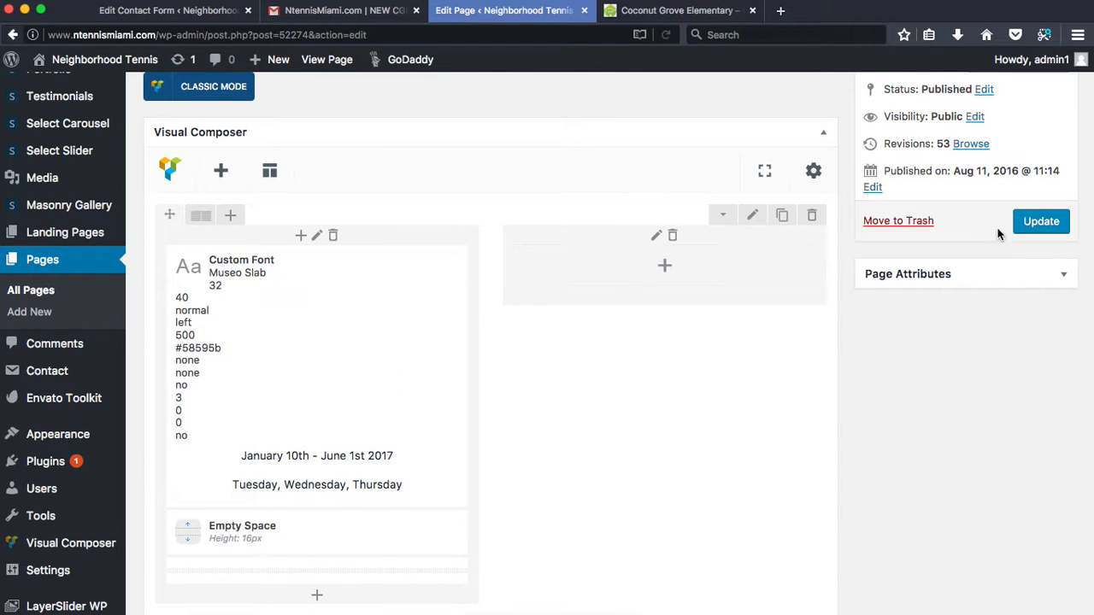
pyautogui.click(1041, 222)
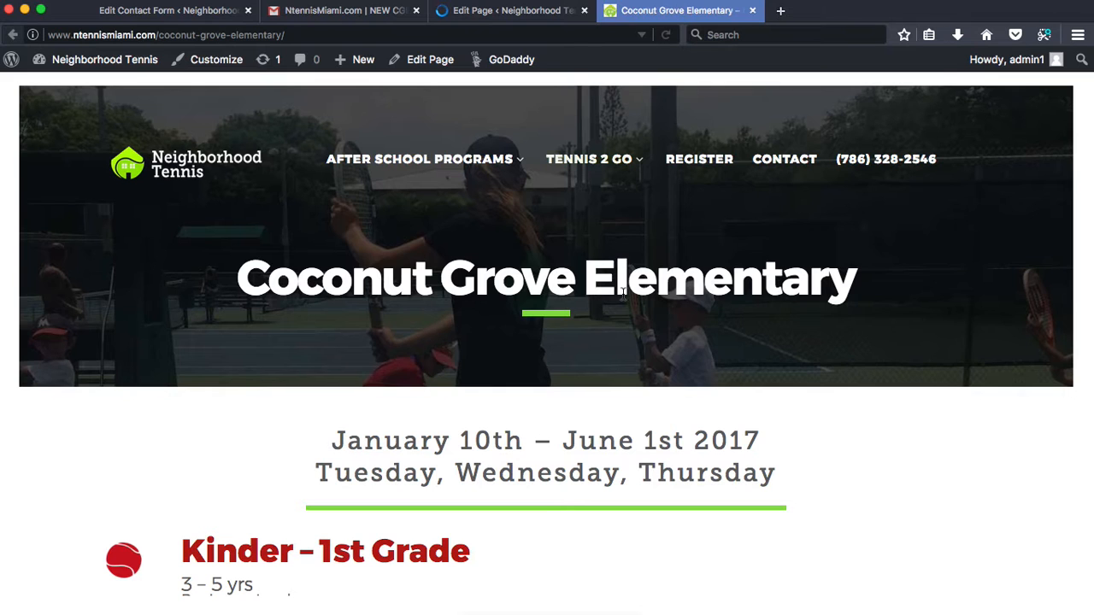
# - Check on the live page how the two-column layout displays the date range and weekday text
pyautogui.click(625, 12)
pyautogui.click(484, 10)
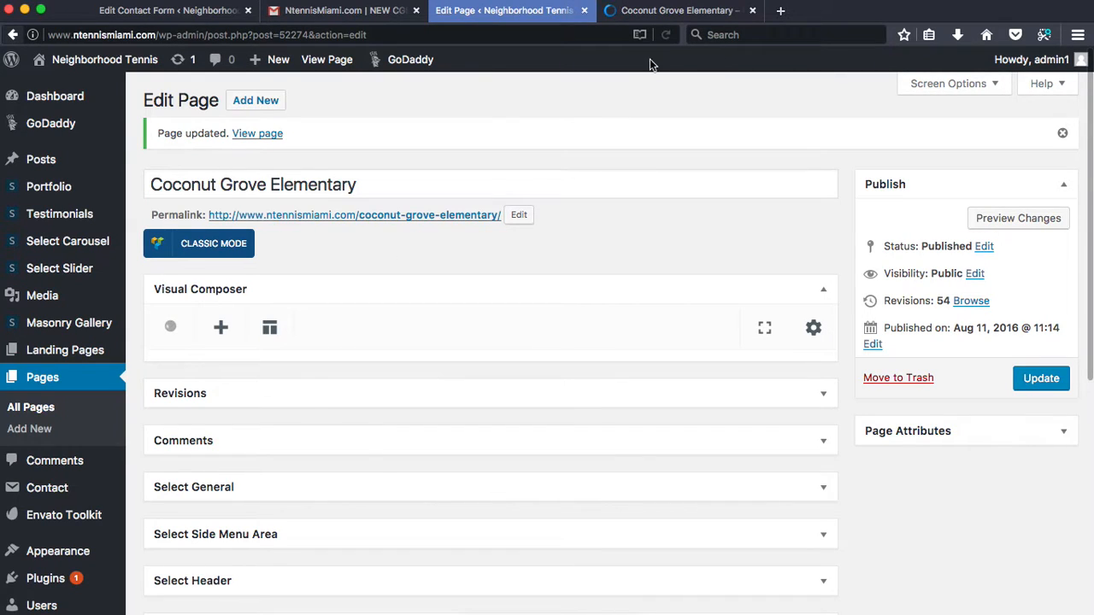
pyautogui.scroll(-5, 393, 518)
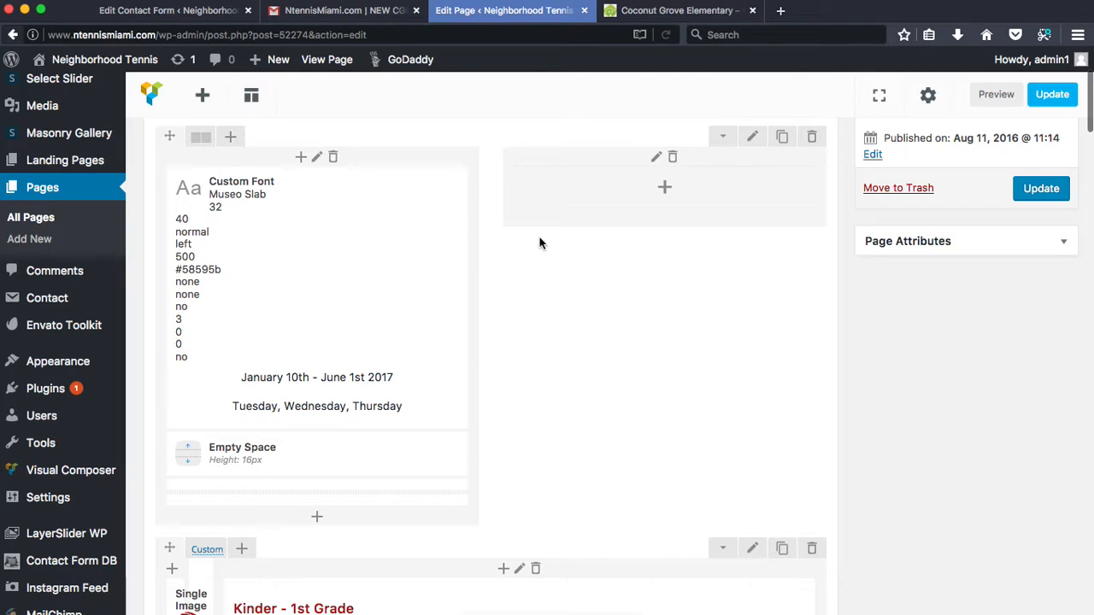
pyautogui.click(653, 11)
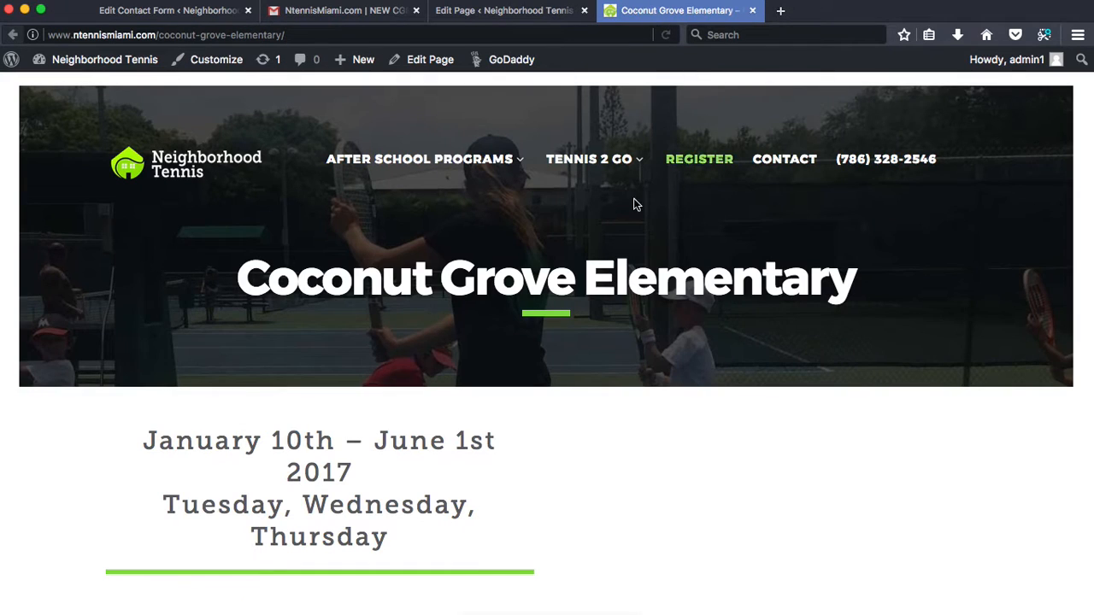
pyautogui.moveTo(150, 441); pyautogui.dragTo(357, 475)
pyautogui.click(357, 475)
pyautogui.moveTo(163, 496); pyautogui.dragTo(398, 522)
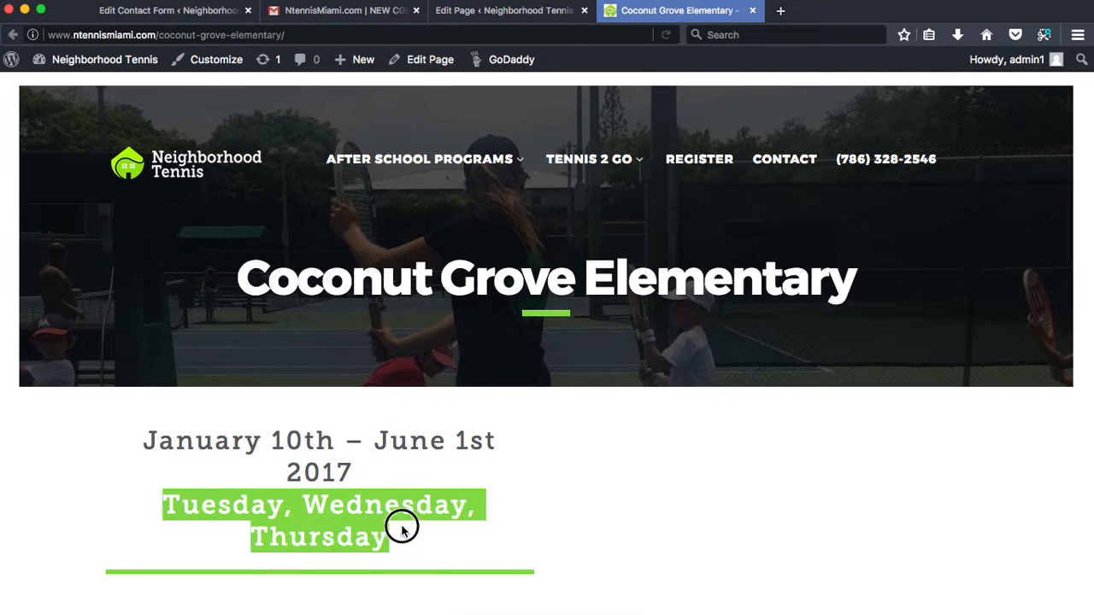
pyautogui.click(417, 534)
pyautogui.click(502, 8)
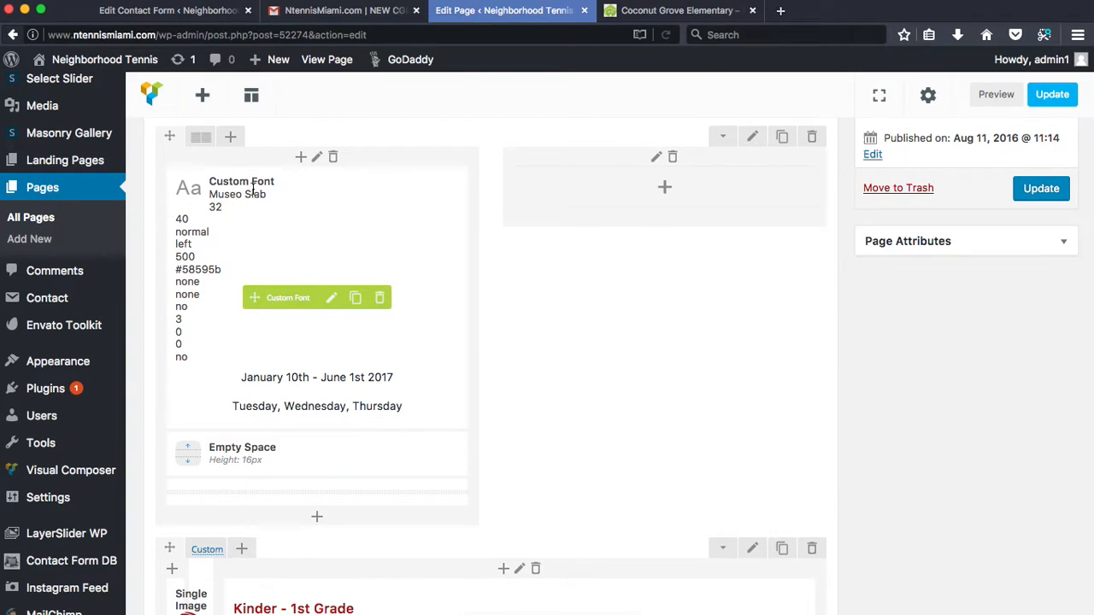
# - Search the element library for "custom", clear the search, and add a Custom Font element from the full list to the first column's end
pyautogui.click(318, 520)
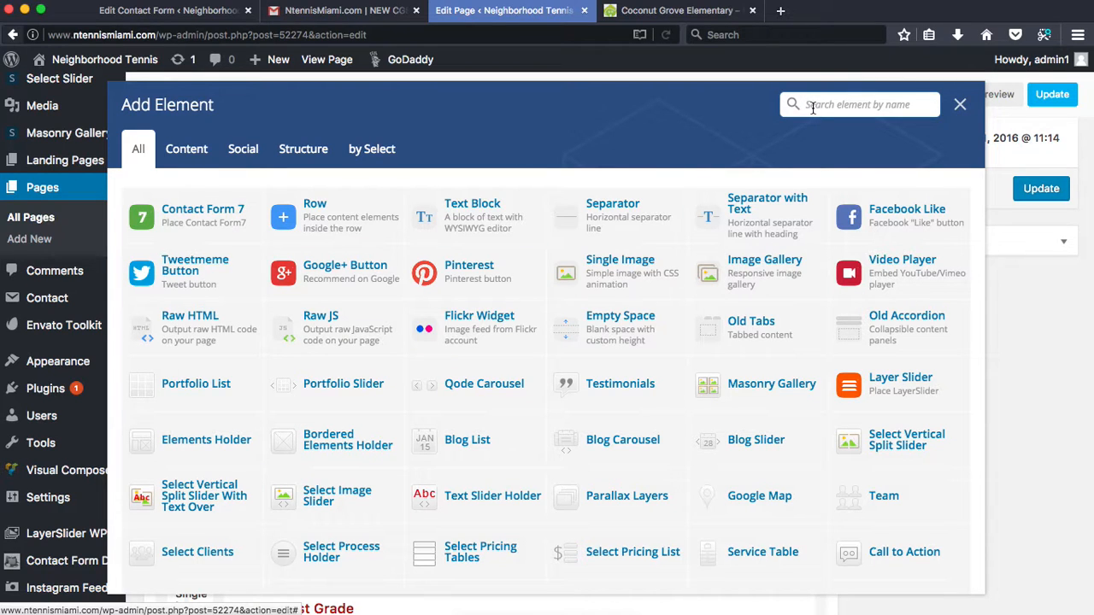
pyautogui.click(818, 109)
pyautogui.write('custo')
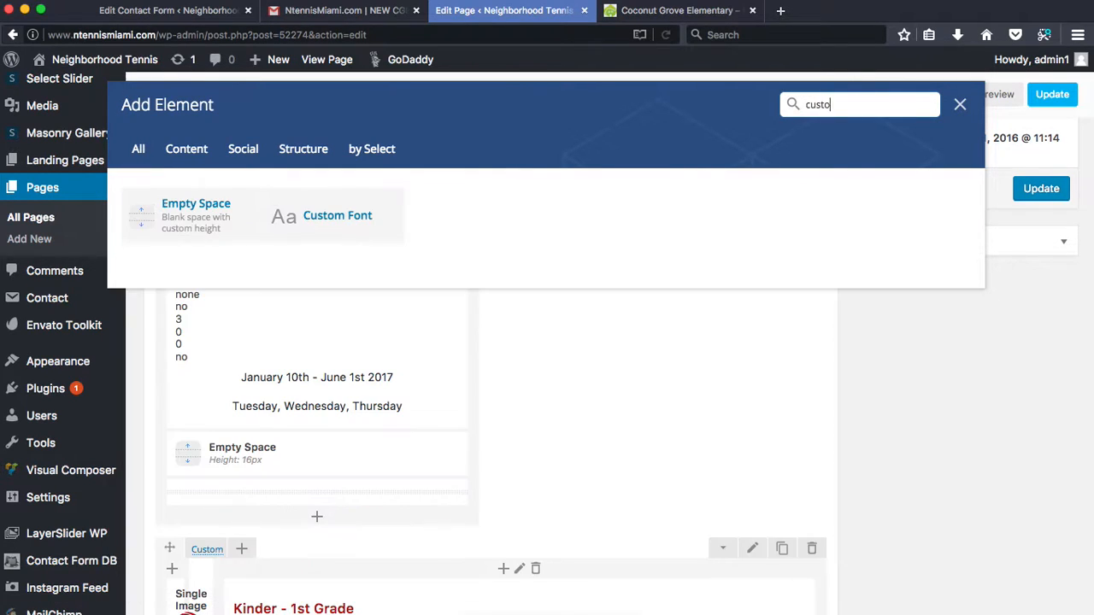
pyautogui.write('m')
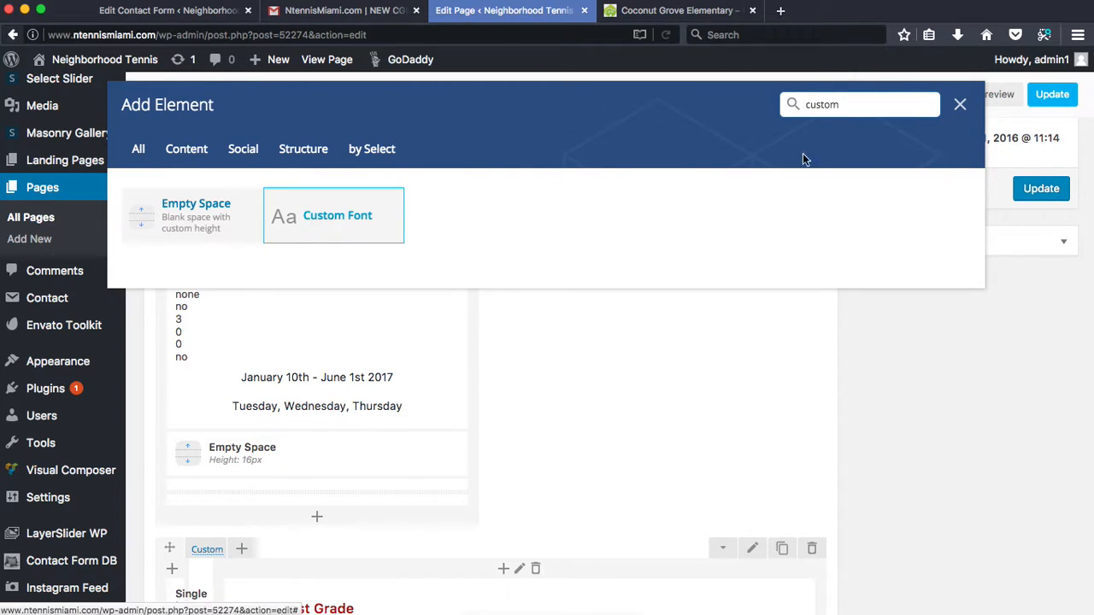
pyautogui.doubleClick(862, 103)
pyautogui.press('BackSpace')
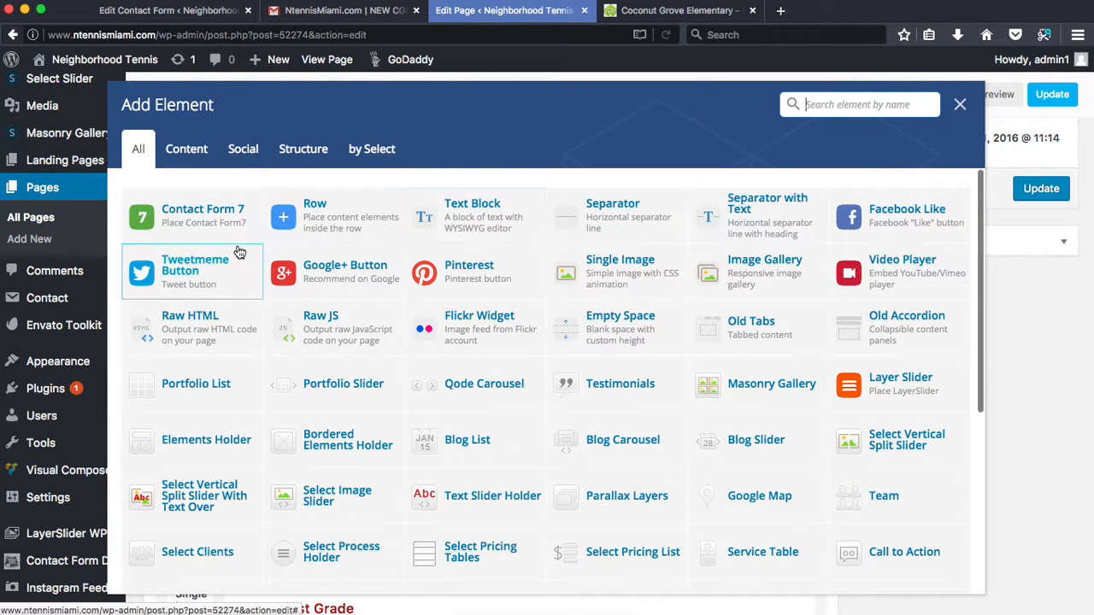
pyautogui.scroll(-5, 618, 487)
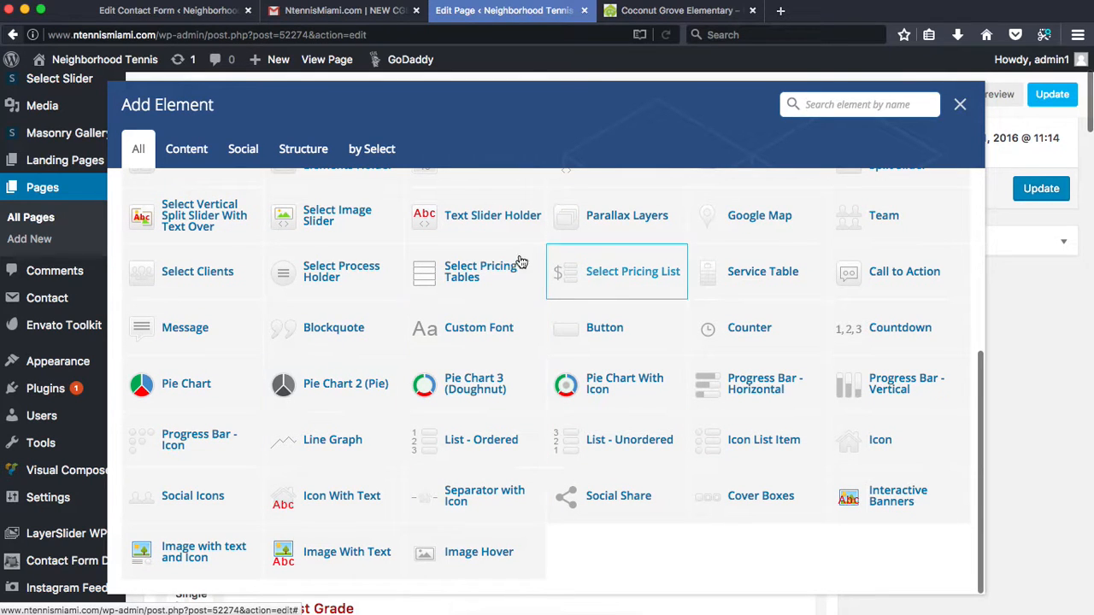
pyautogui.click(451, 333)
# - Set the new Custom Font element's font family to Museo Slab, matching the existing element above it
pyautogui.scroll(-10, 459, 269)
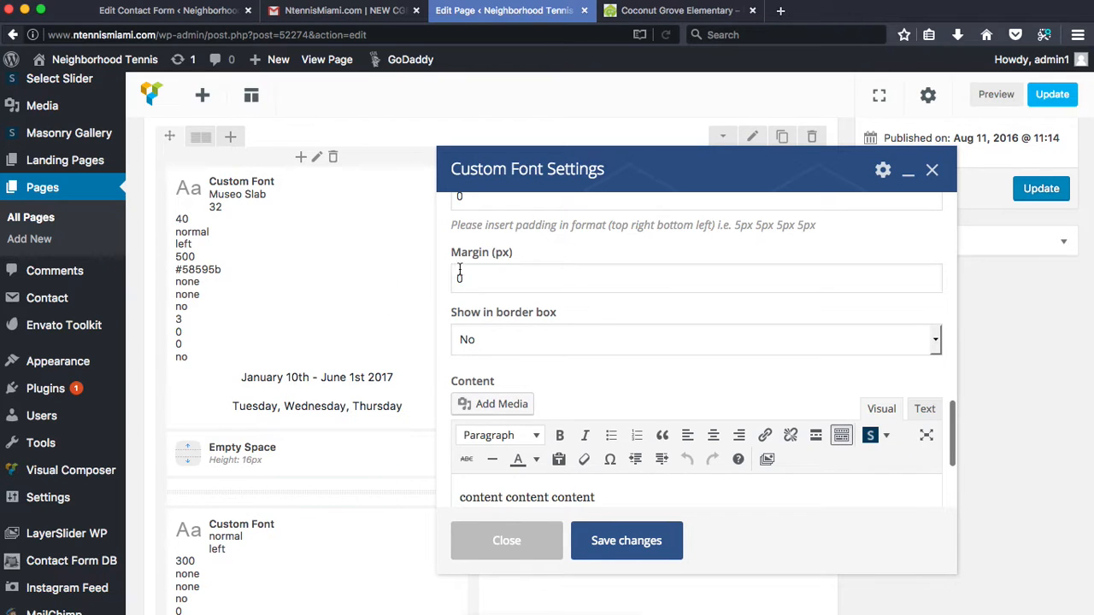
pyautogui.scroll(3, 334, 376)
pyautogui.scroll(-8, 334, 374)
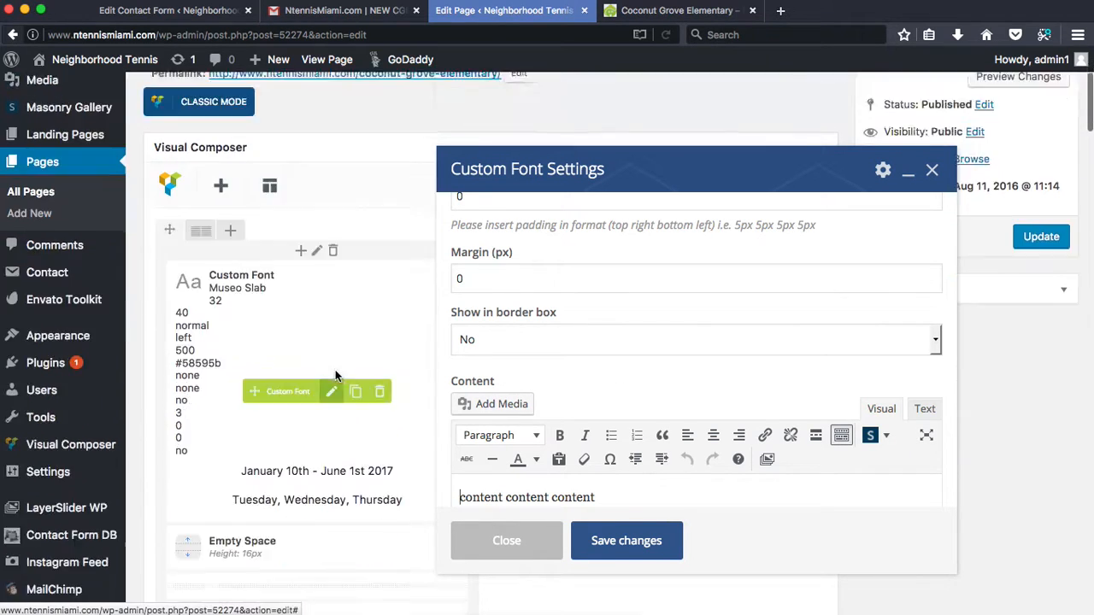
pyautogui.scroll(5, 335, 359)
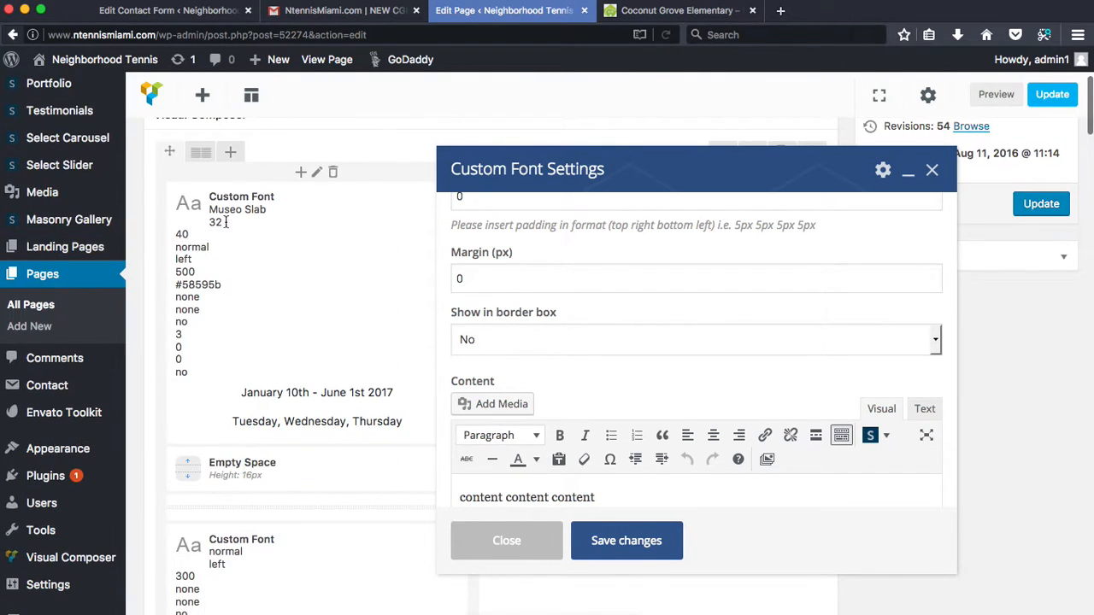
pyautogui.scroll(10, 621, 265)
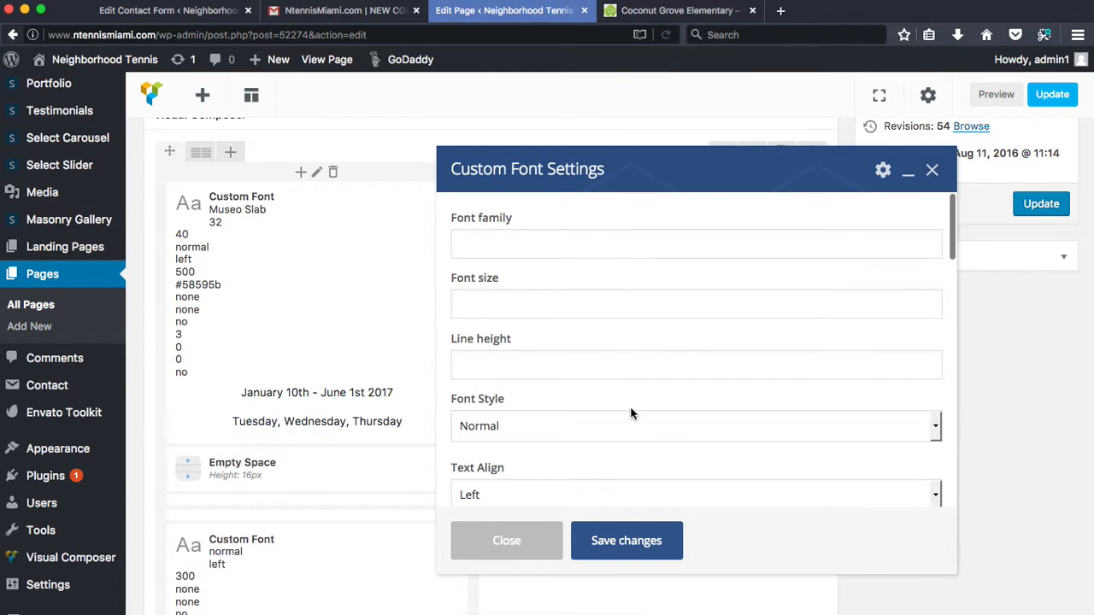
pyautogui.click(481, 246)
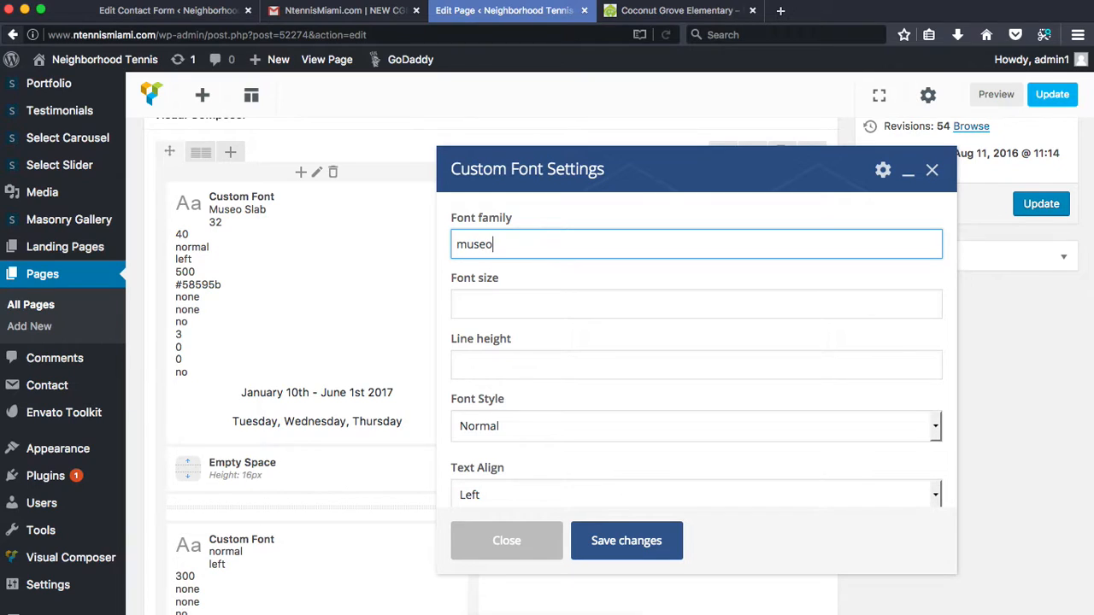
pyautogui.write('museo slab')
pyautogui.press('Home')
pyautogui.press('Delete')
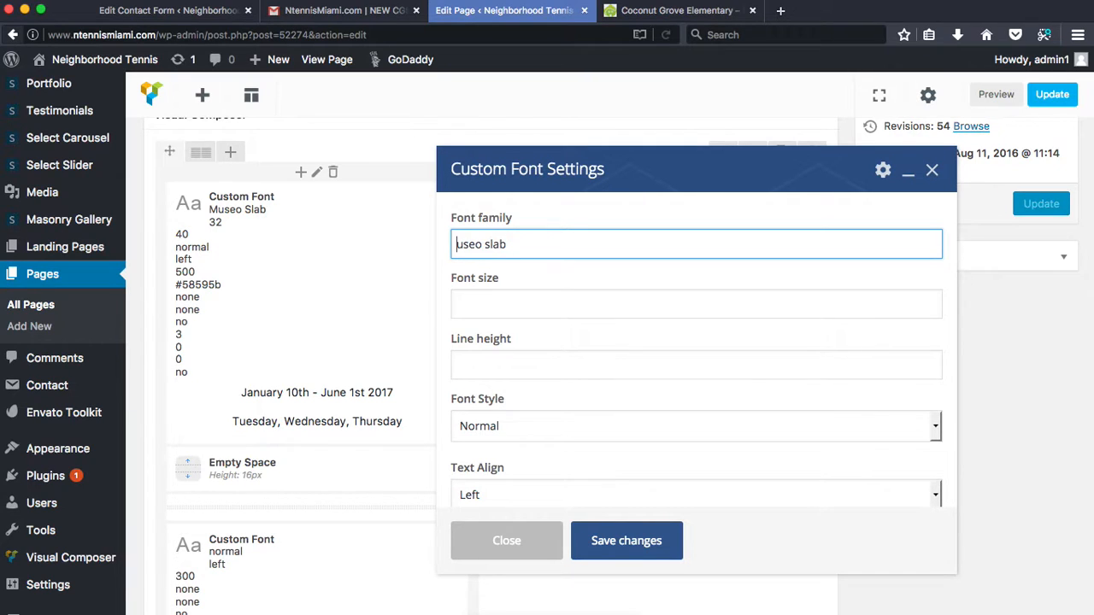
pyautogui.write('M')
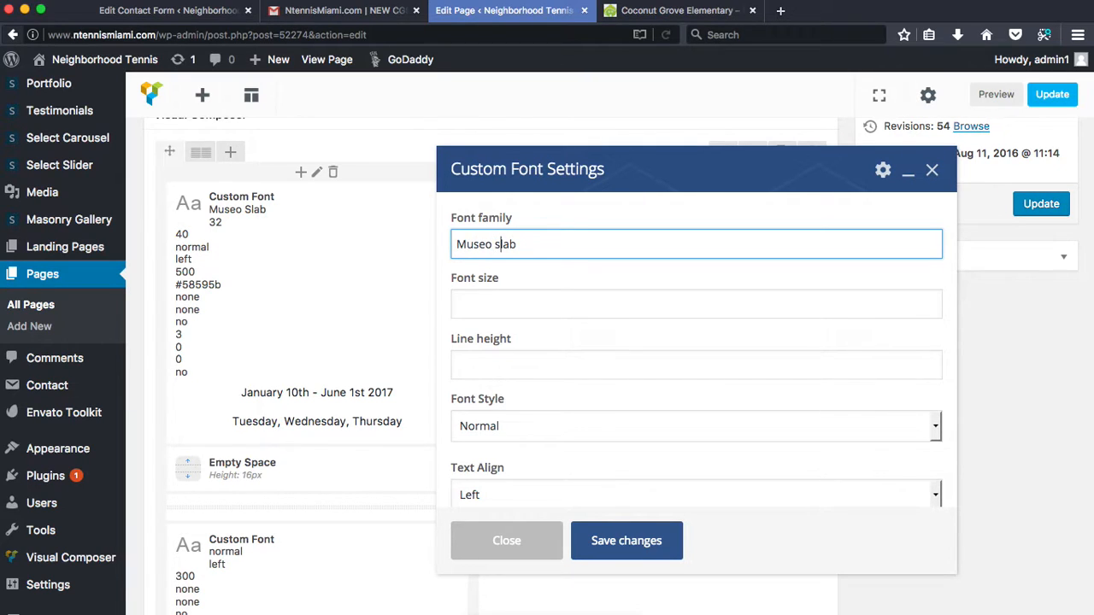
# - Set the new element's font size to 32 and its line height to 40
pyautogui.press('Tab')
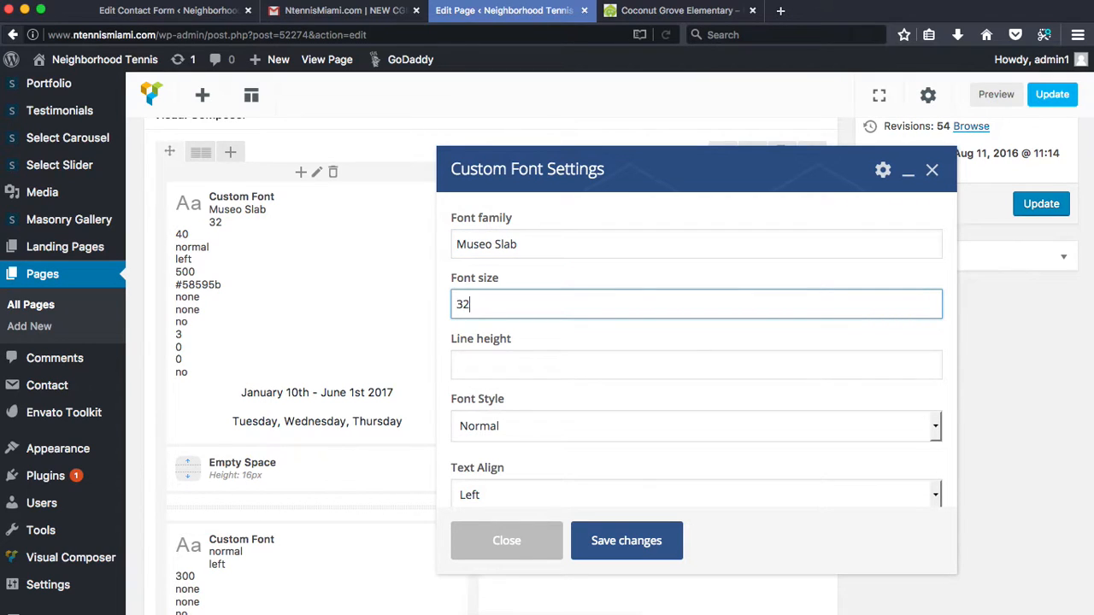
pyautogui.press('Tab')
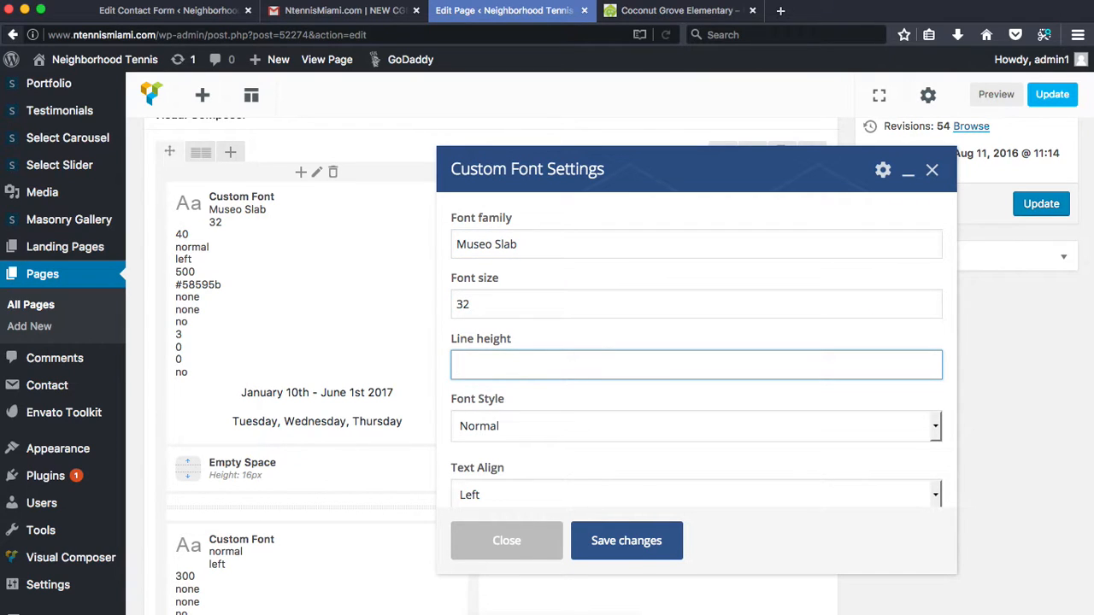
pyautogui.scroll(-1, 525, 304)
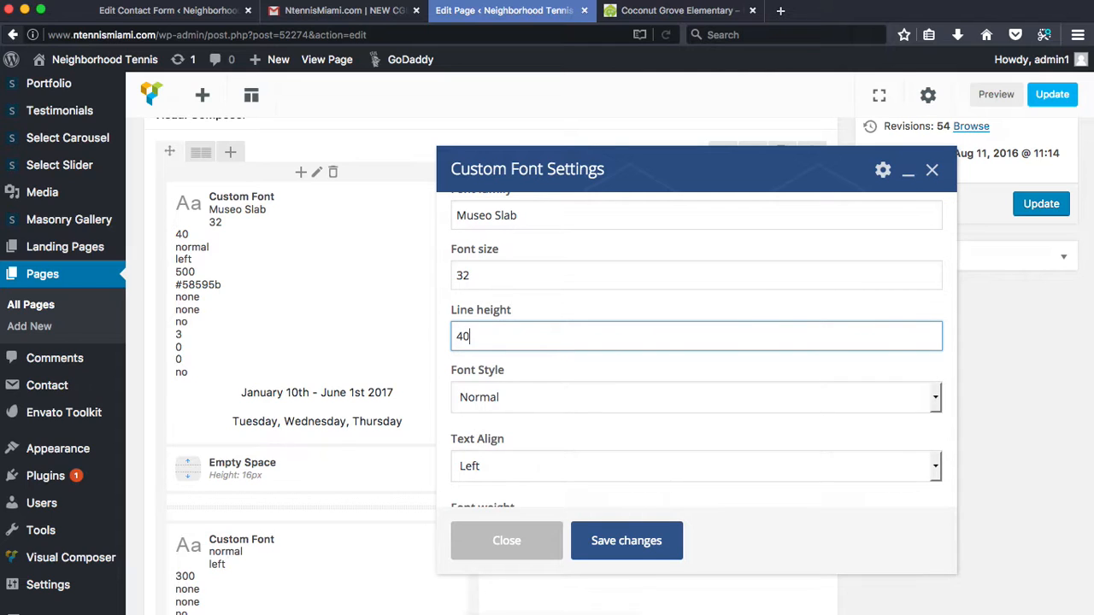
# - Choose the Normal font style and Left text alignment for the new Custom Font element
pyautogui.click(508, 397)
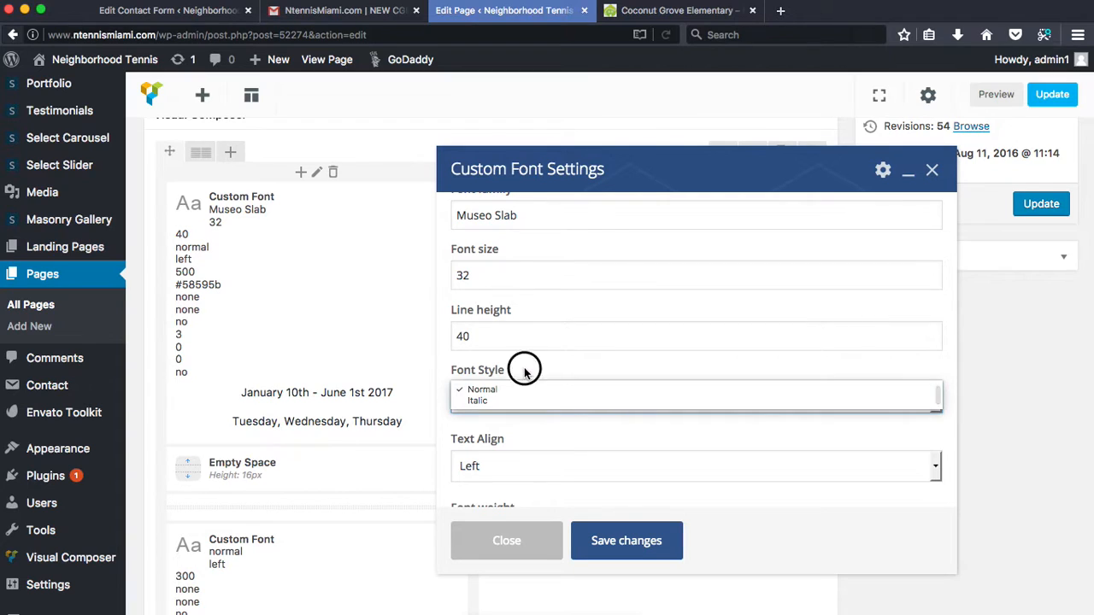
pyautogui.click(525, 390)
pyautogui.scroll(-3, 513, 342)
pyautogui.scroll(2, 513, 282)
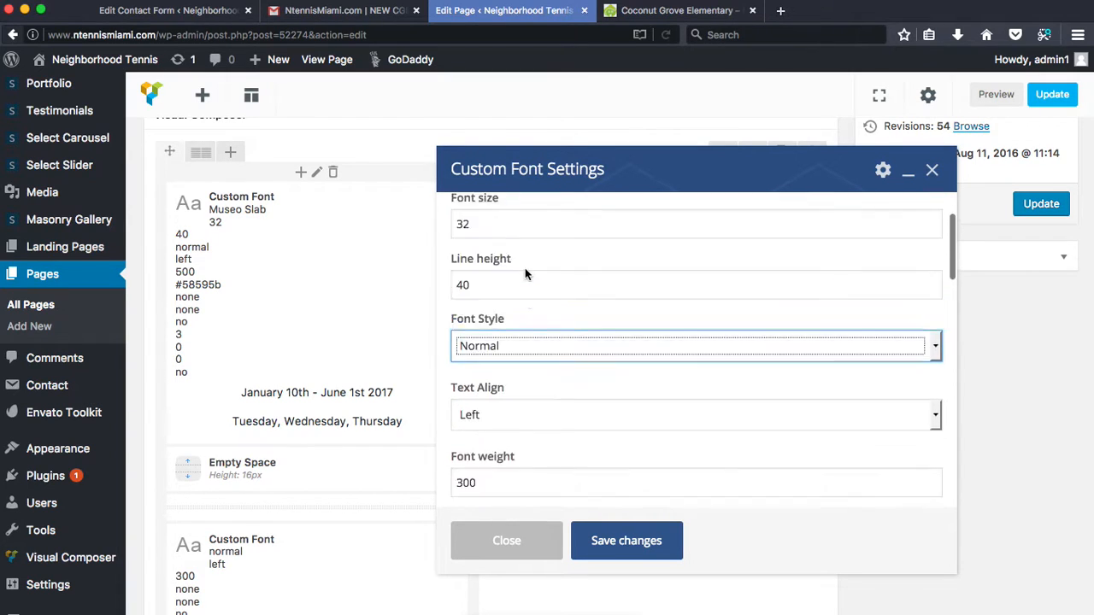
pyautogui.scroll(2, 526, 274)
pyautogui.moveTo(542, 244); pyautogui.dragTo(493, 244)
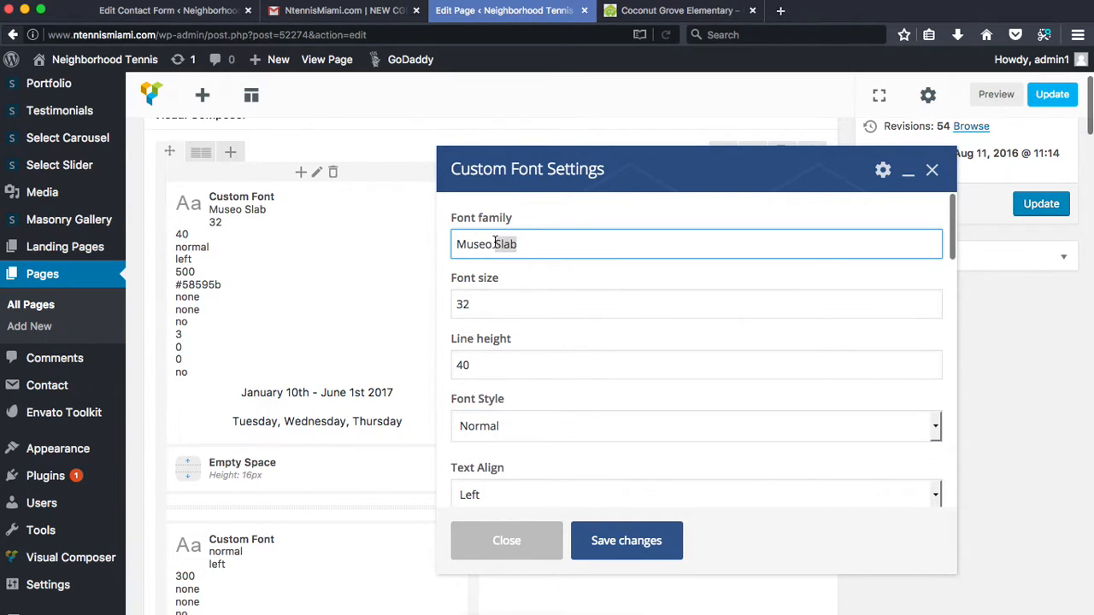
pyautogui.scroll(-4, 530, 408)
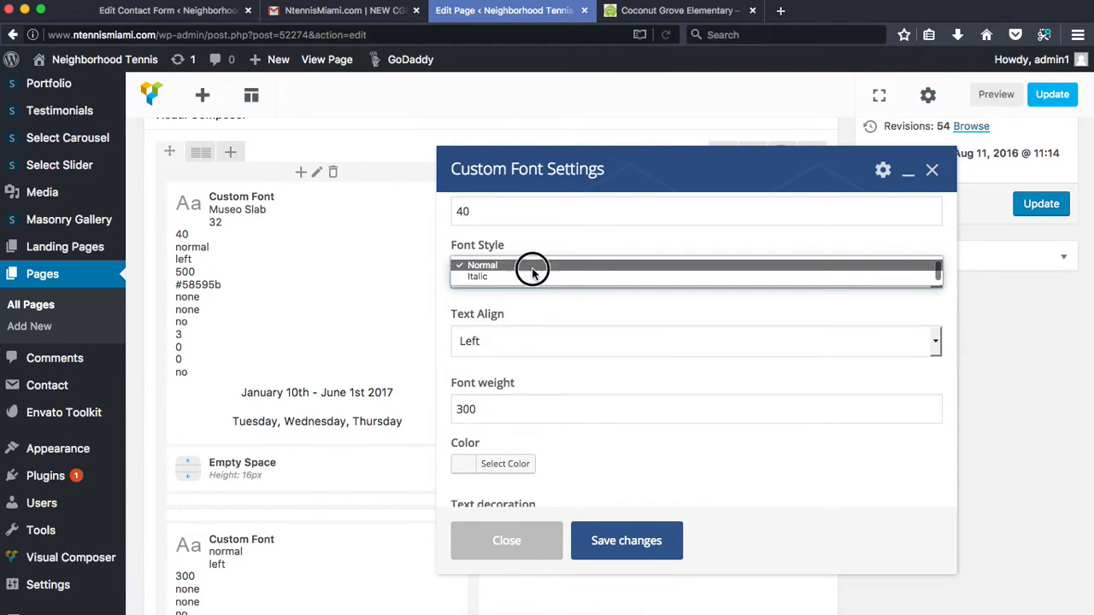
pyautogui.click(529, 267)
pyautogui.click(506, 335)
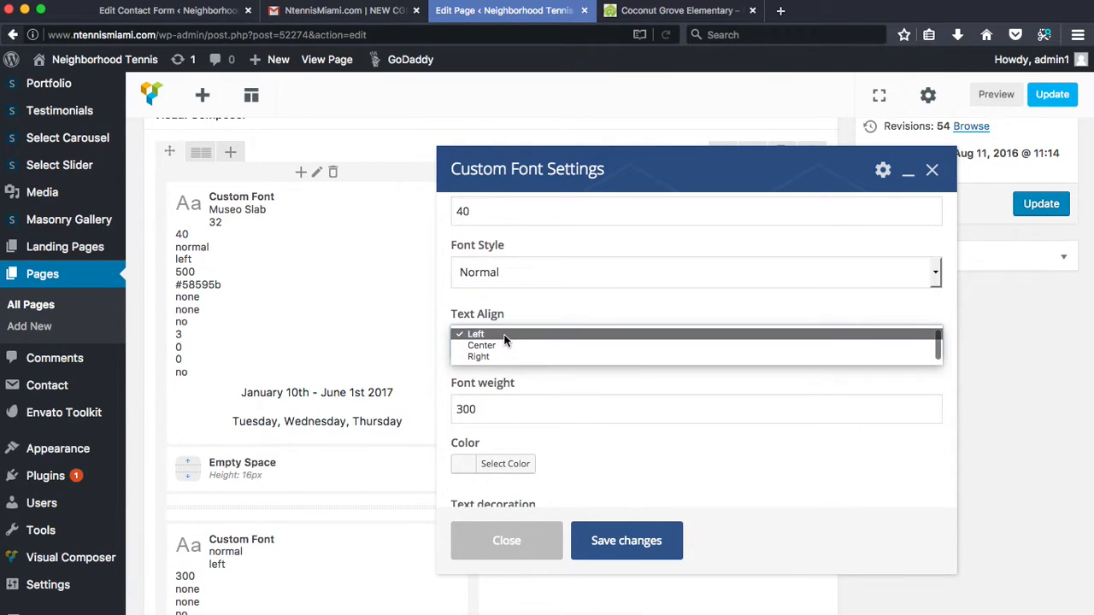
pyautogui.click(567, 311)
# - Set the new element's font weight to 500
pyautogui.press('Tab')
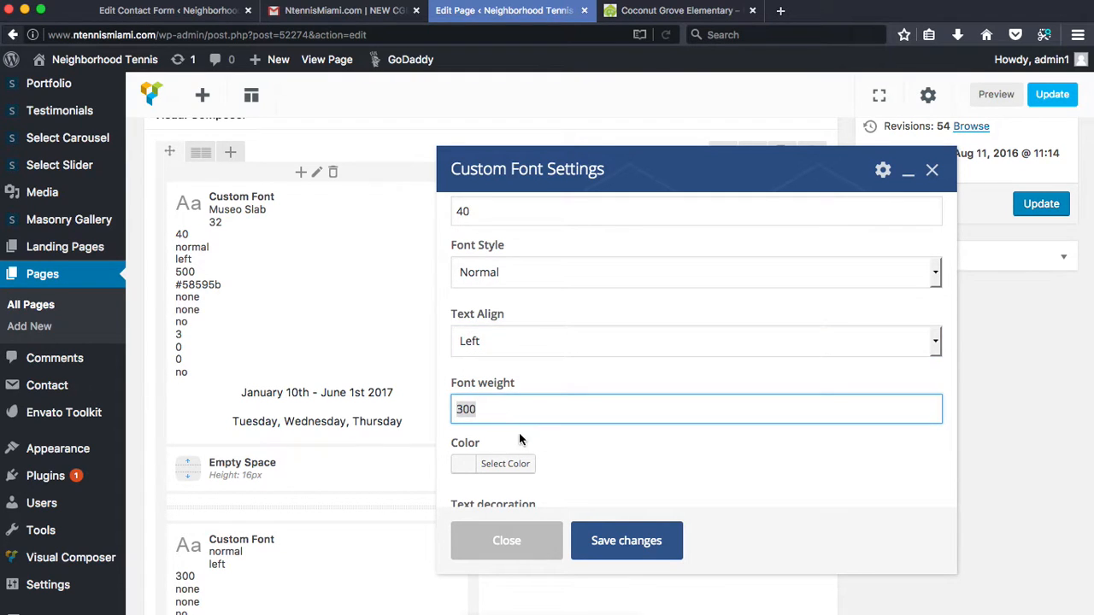
pyautogui.scroll(-2, 571, 462)
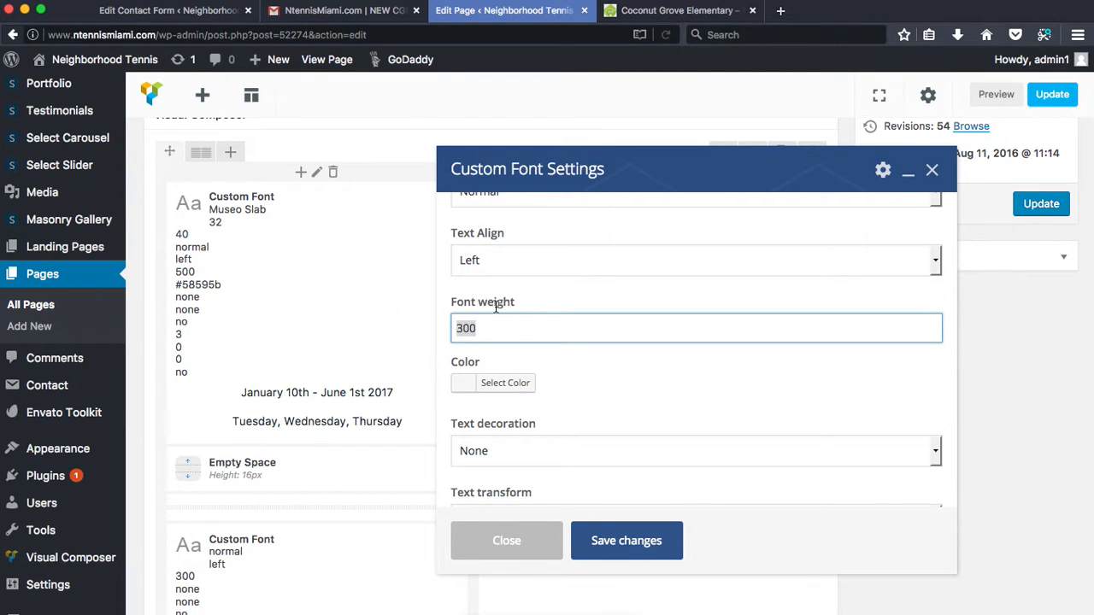
pyautogui.click(479, 352)
pyautogui.click(491, 330)
pyautogui.moveTo(493, 326); pyautogui.dragTo(435, 325)
pyautogui.doubleClick(477, 334)
pyautogui.click(499, 329)
pyautogui.moveTo(526, 327); pyautogui.dragTo(446, 323)
pyautogui.write('500')
# - Try out text colors for the new element in the color picker, ending on green #8dbc00
pyautogui.scroll(-2, 618, 447)
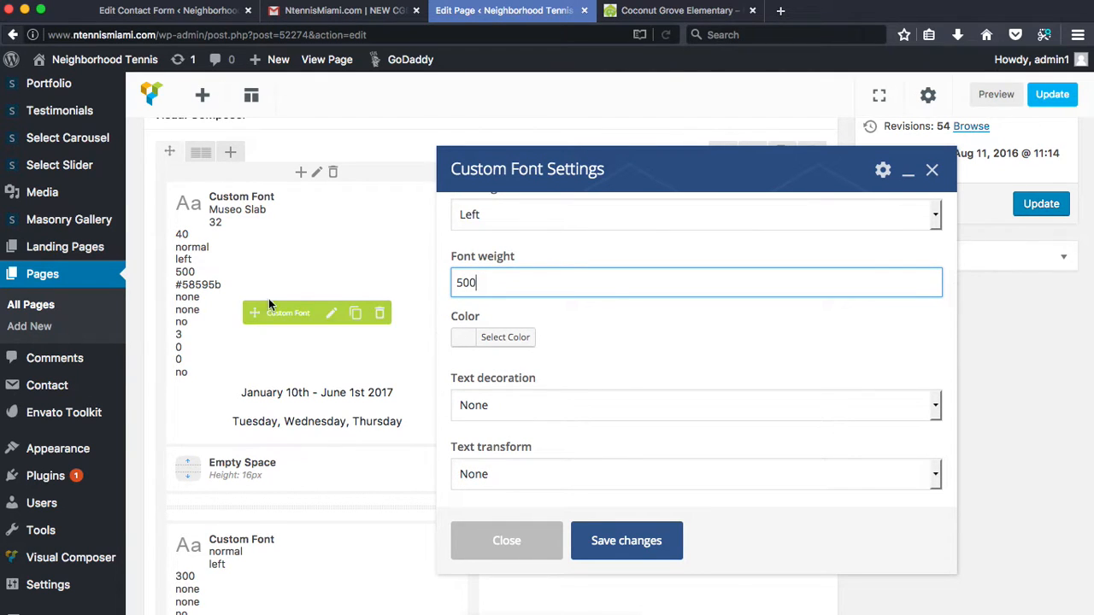
pyautogui.moveTo(220, 287); pyautogui.dragTo(272, 287)
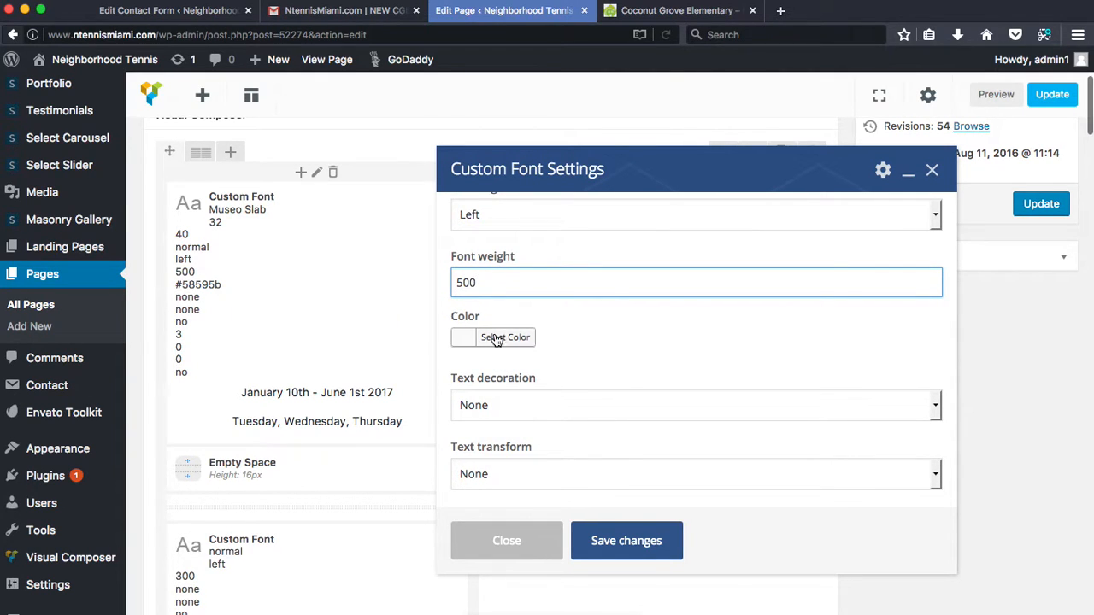
pyautogui.click(497, 338)
pyautogui.scroll(-1, 693, 430)
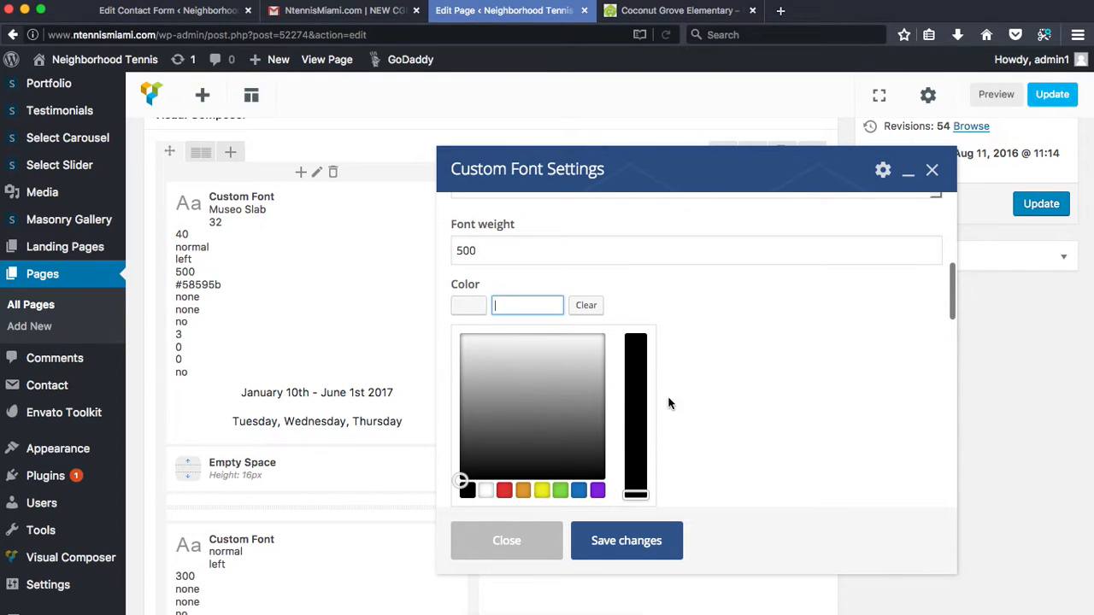
pyautogui.moveTo(477, 462); pyautogui.dragTo(519, 402)
pyautogui.moveTo(635, 494); pyautogui.dragTo(635, 382)
pyautogui.moveTo(518, 402); pyautogui.dragTo(486, 357)
pyautogui.moveTo(645, 394); pyautogui.dragTo(632, 291)
pyautogui.moveTo(528, 410); pyautogui.dragTo(477, 370)
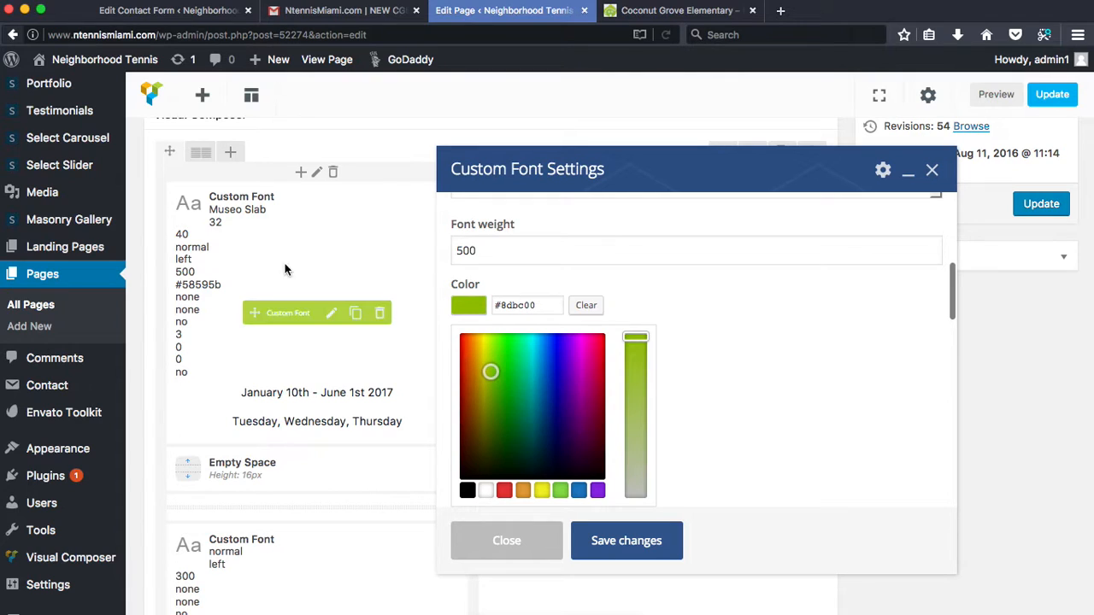
# - Set the new element's text color to #58595b, matching the existing Custom Font element, and save the settings
pyautogui.moveTo(225, 283); pyautogui.dragTo(179, 285)
pyautogui.click(197, 284)
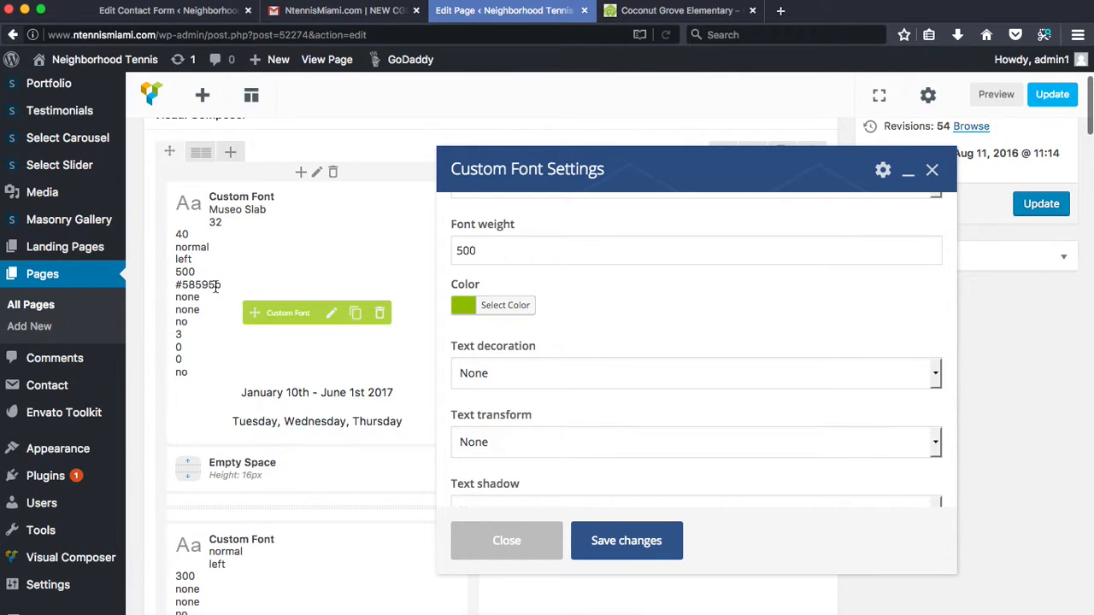
pyautogui.click(494, 255)
pyautogui.click(528, 305)
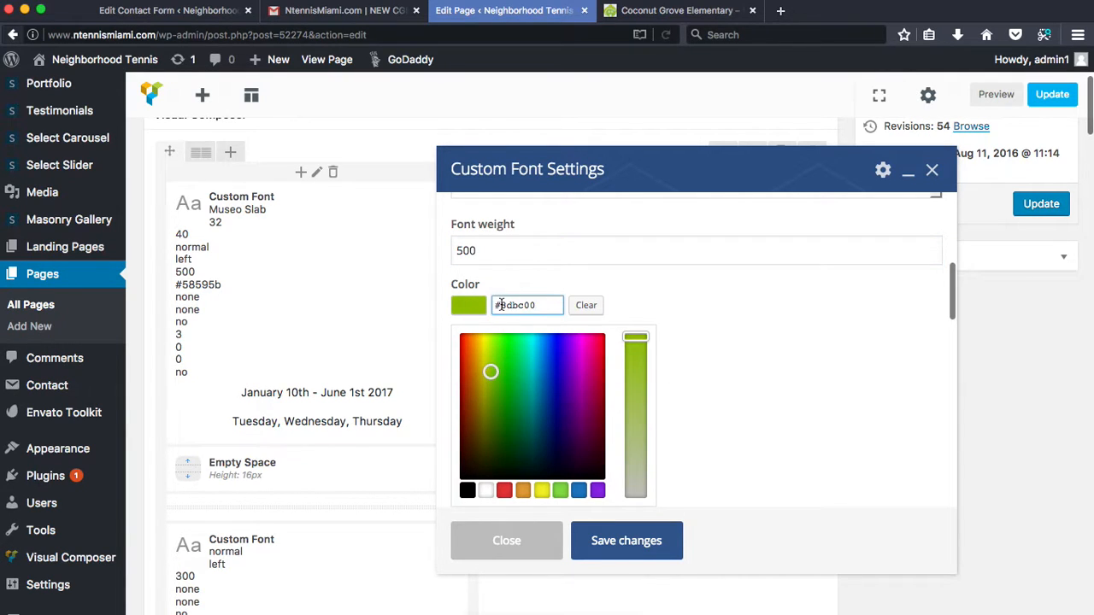
pyautogui.moveTo(501, 305); pyautogui.dragTo(553, 305)
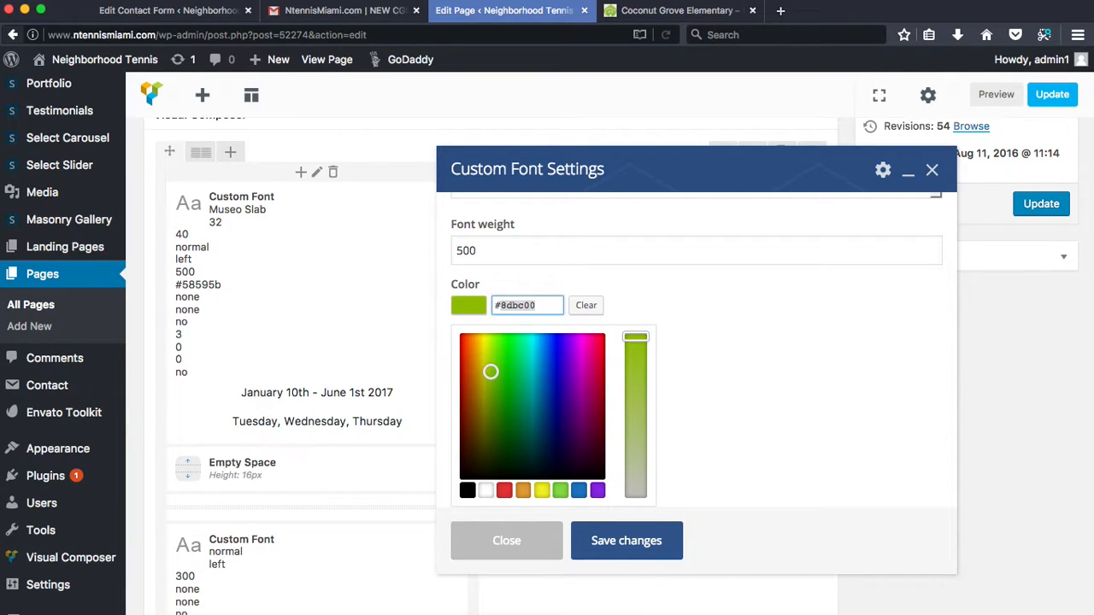
pyautogui.write('#58595b')
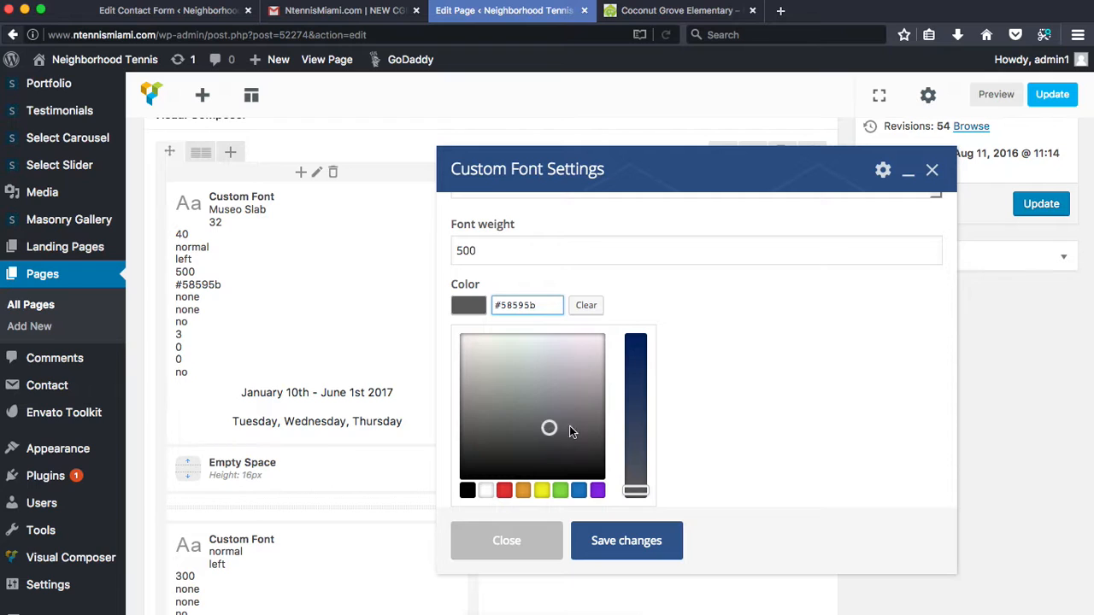
pyautogui.click(626, 544)
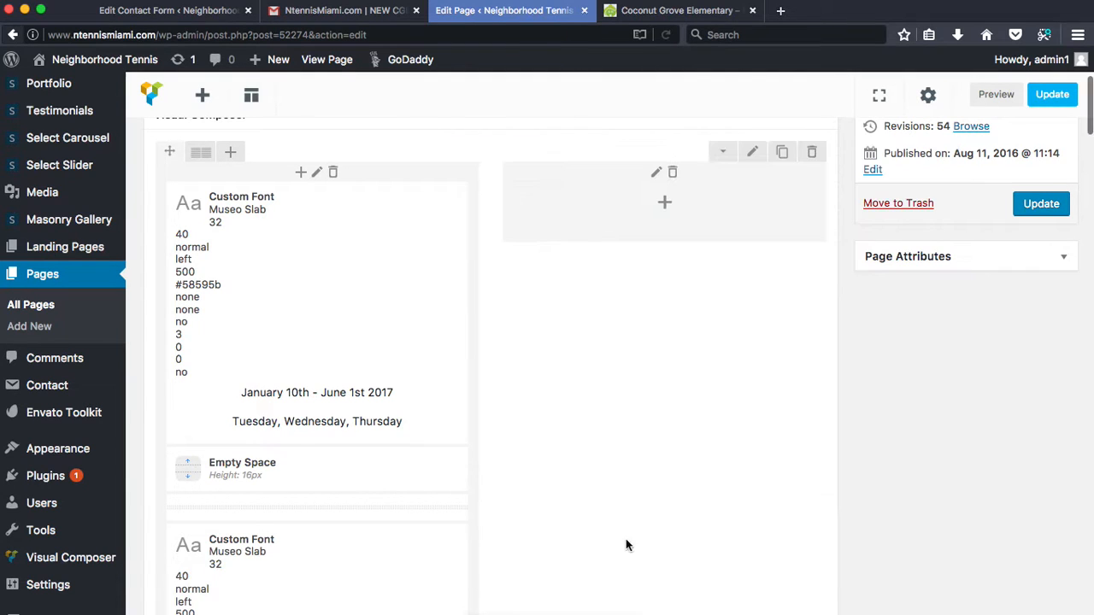
# - Open the settings of the new Custom Font element containing "content content content" and go to its text decoration option
pyautogui.scroll(-5, 374, 493)
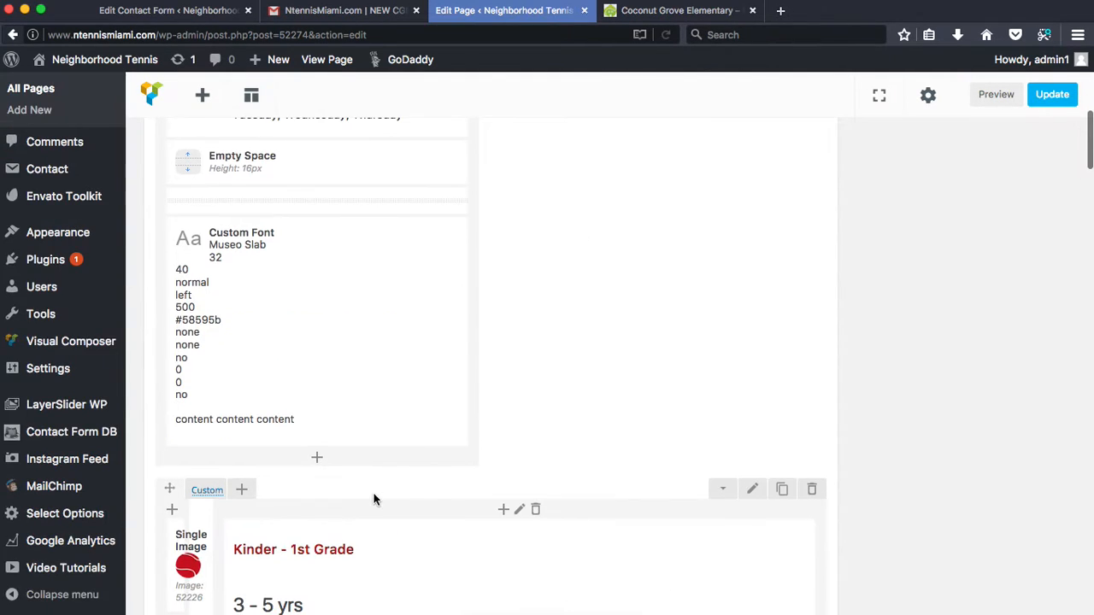
pyautogui.click(331, 332)
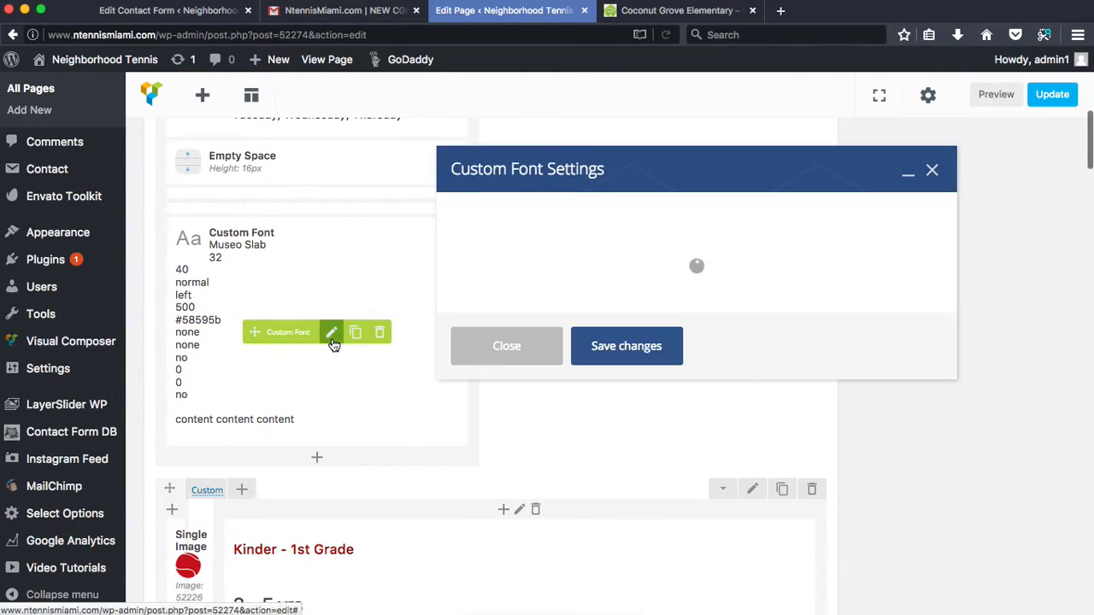
pyautogui.scroll(-10, 643, 342)
pyautogui.scroll(5, 643, 366)
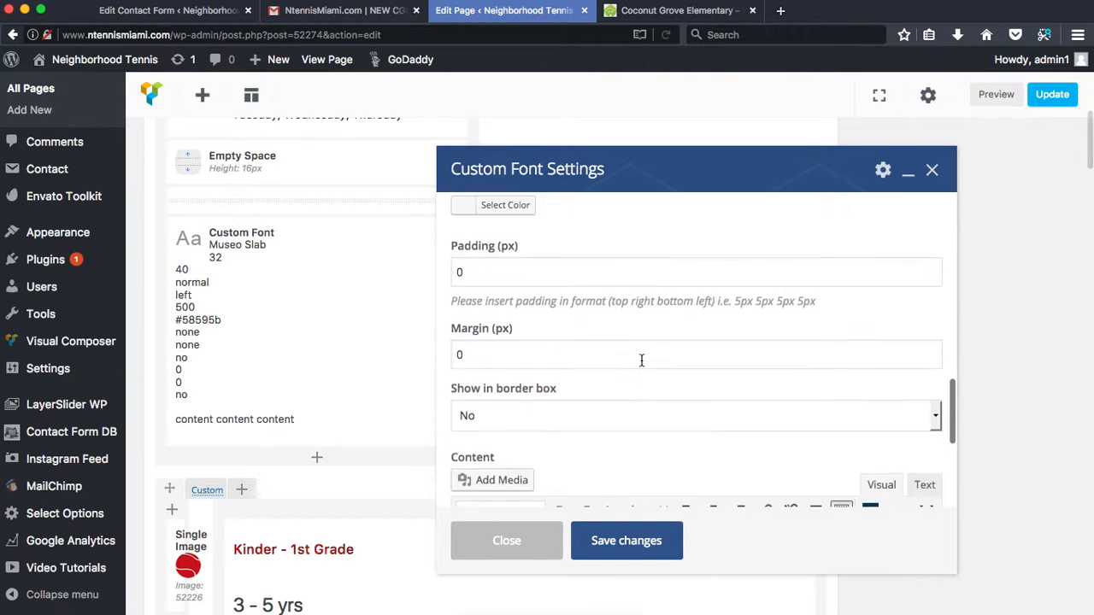
pyautogui.scroll(4, 536, 222)
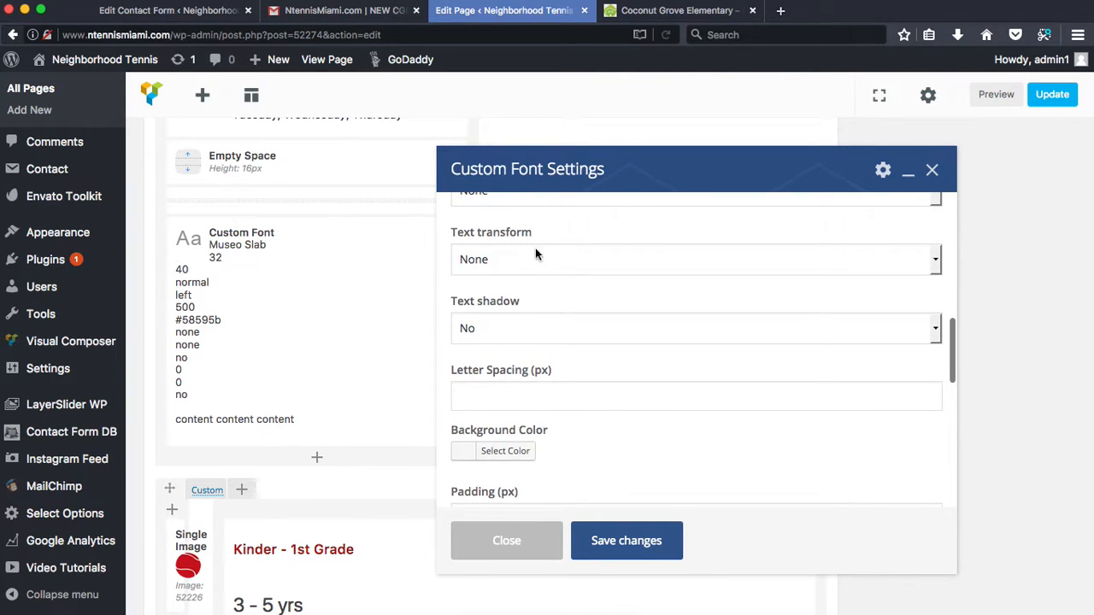
pyautogui.scroll(3, 542, 227)
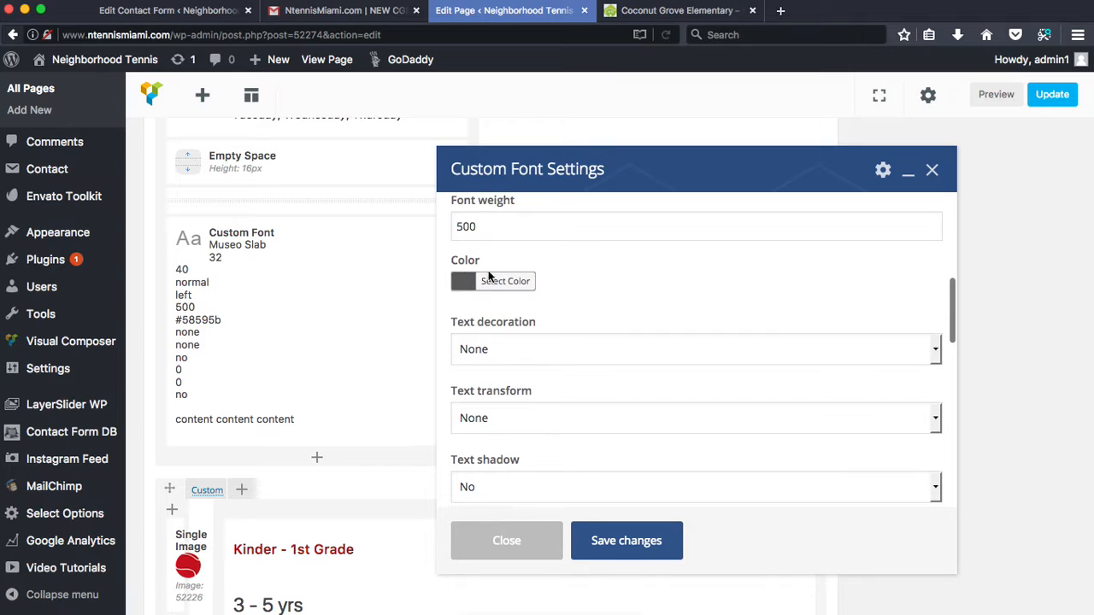
pyautogui.scroll(-2, 501, 279)
# - Review the available Text decoration and Text transform choices for the Custom Font element, keeping both at None
pyautogui.click(488, 270)
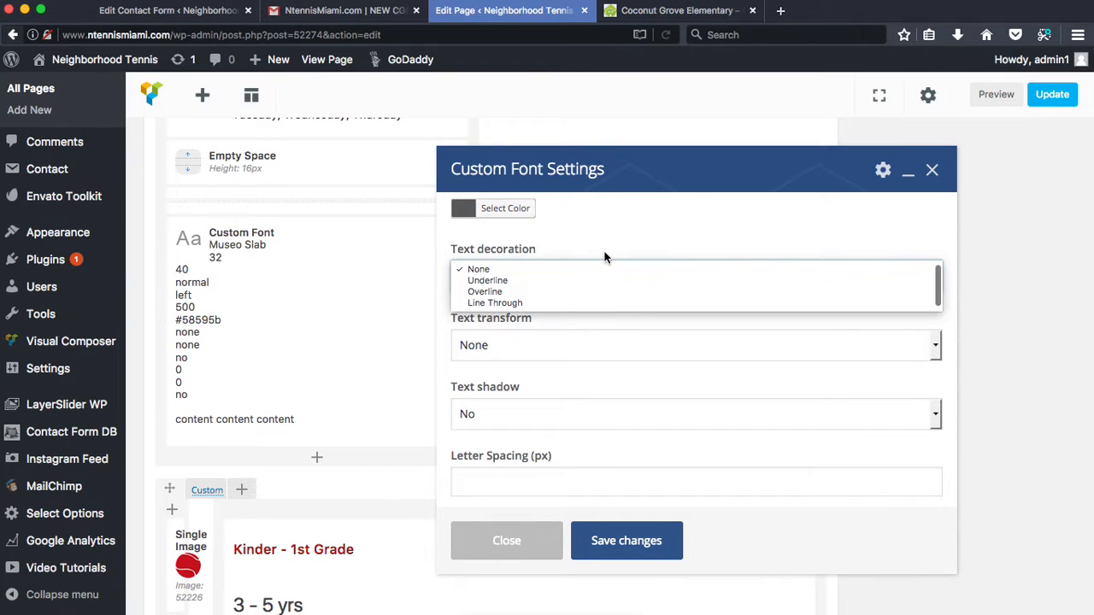
pyautogui.click(483, 270)
pyautogui.scroll(-4, 601, 393)
pyautogui.scroll(-2, 601, 393)
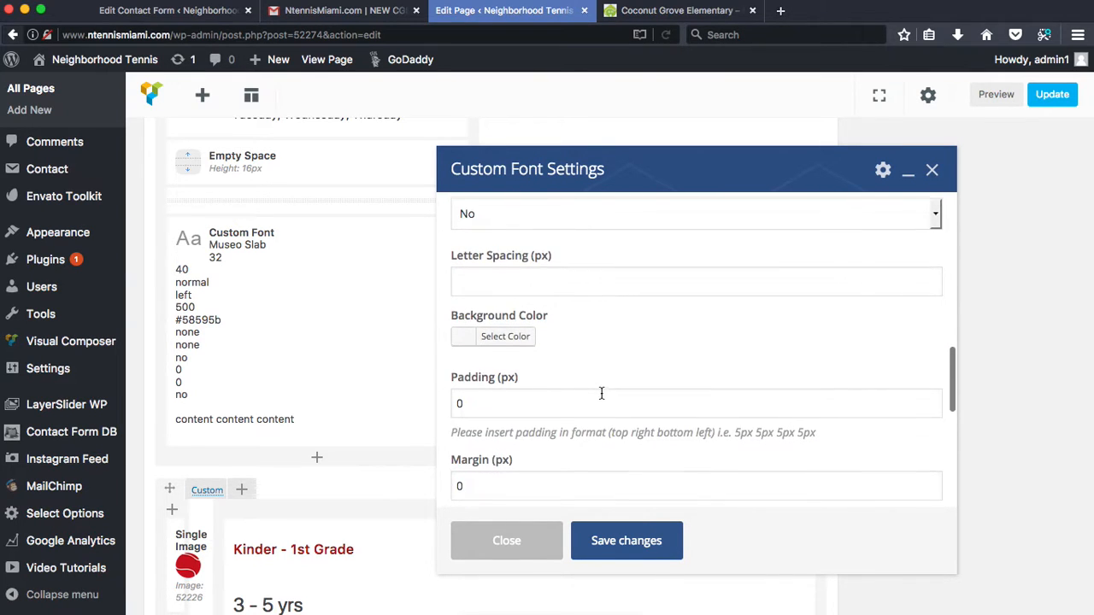
pyautogui.scroll(3, 600, 392)
pyautogui.scroll(-5, 601, 392)
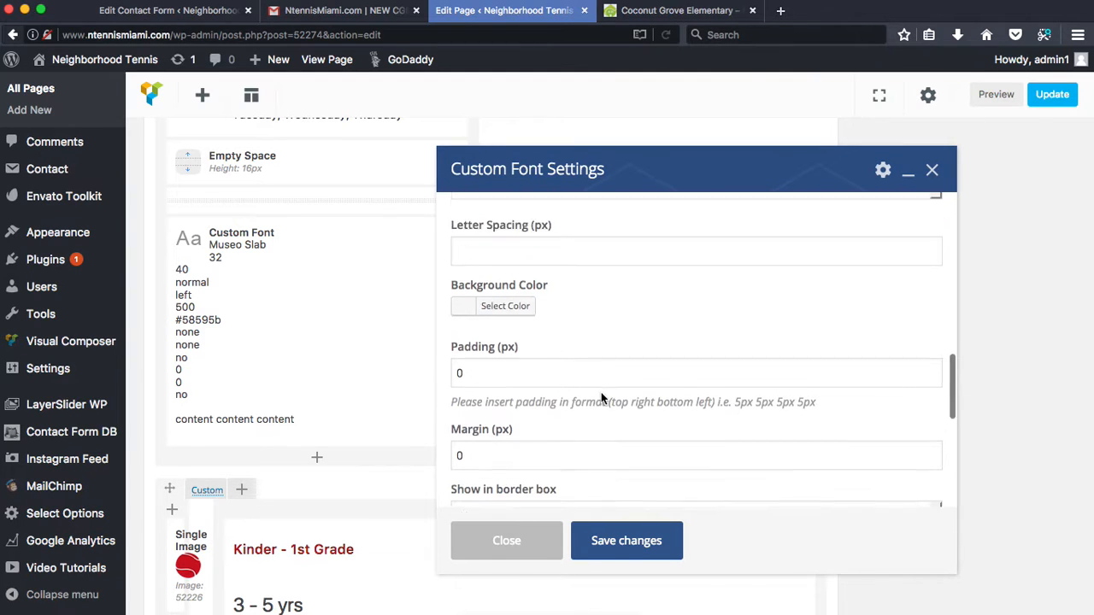
pyautogui.scroll(8, 564, 290)
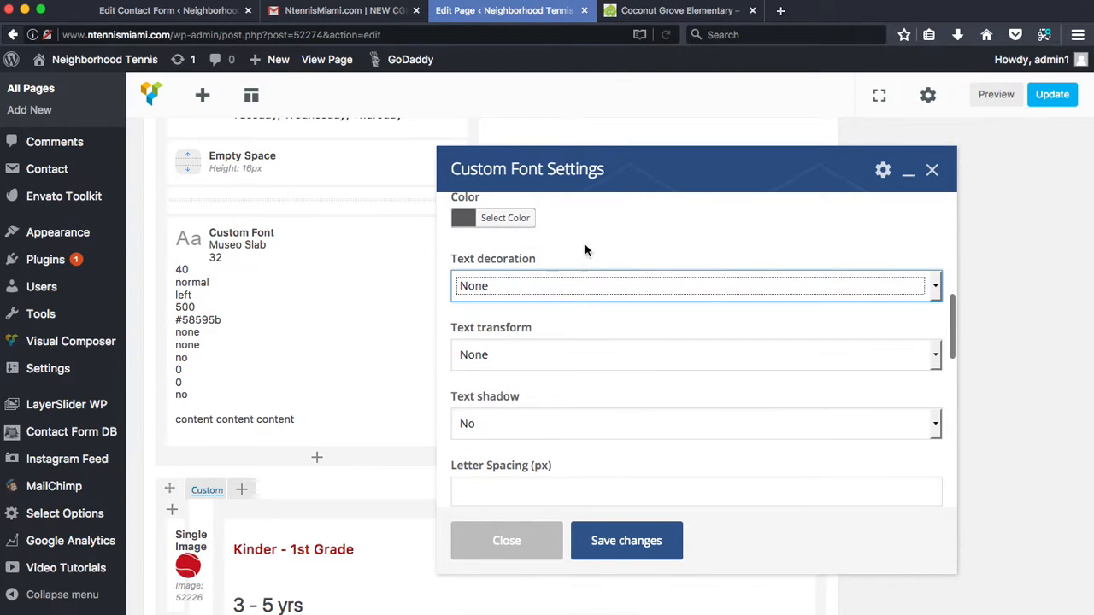
pyautogui.click(539, 292)
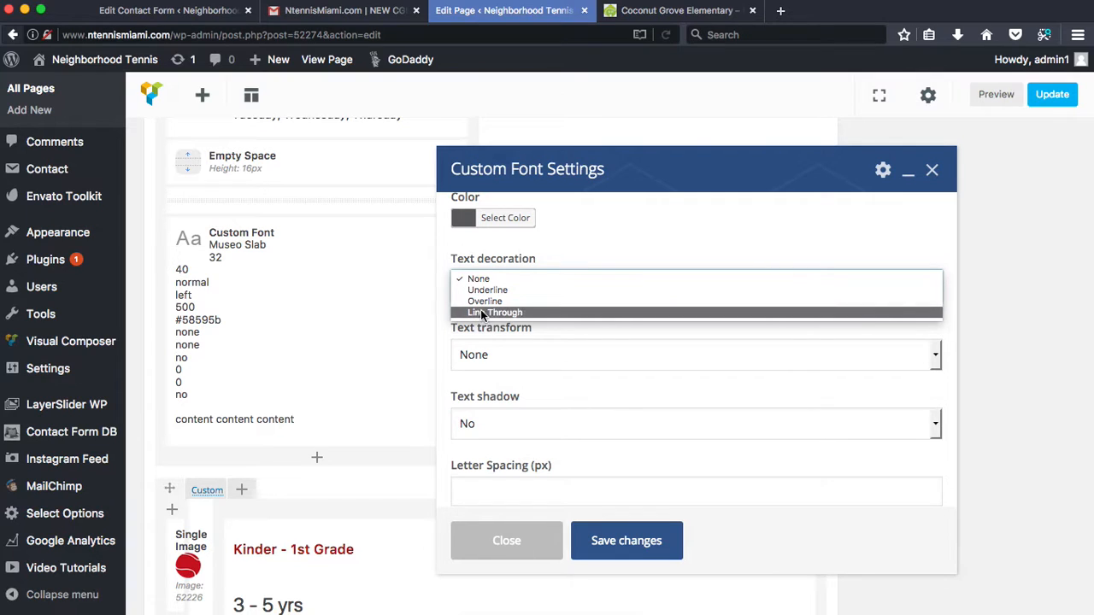
pyautogui.click(532, 321)
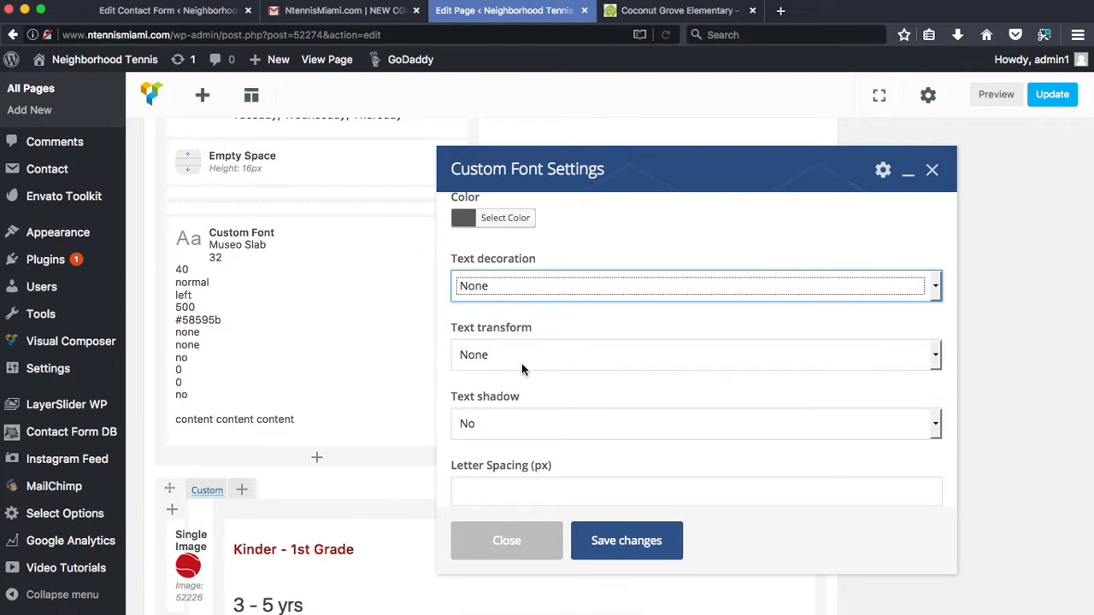
pyautogui.click(517, 357)
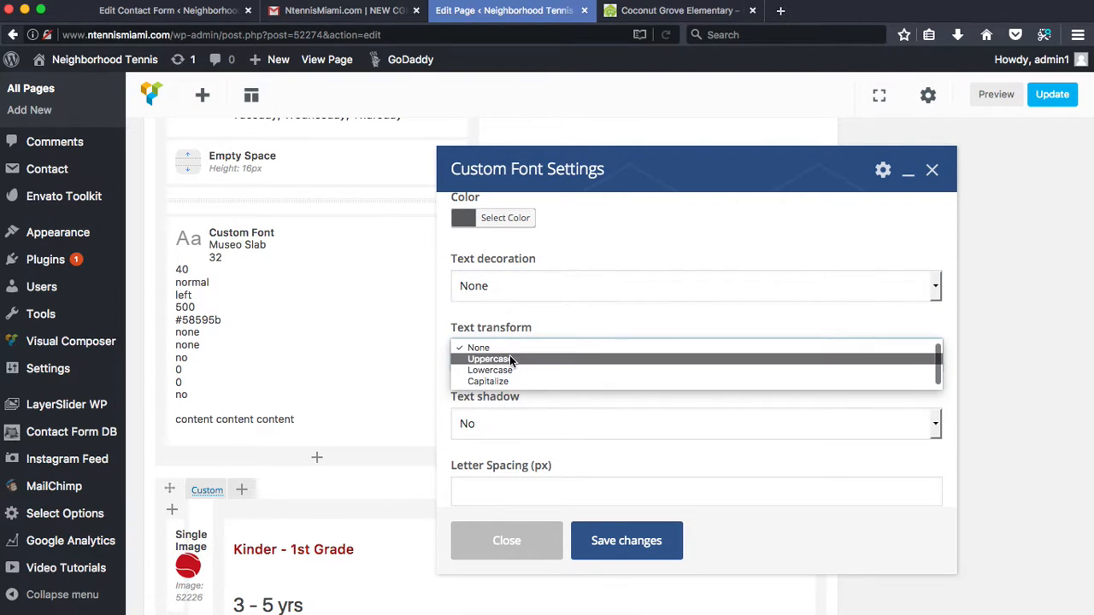
pyautogui.click(563, 320)
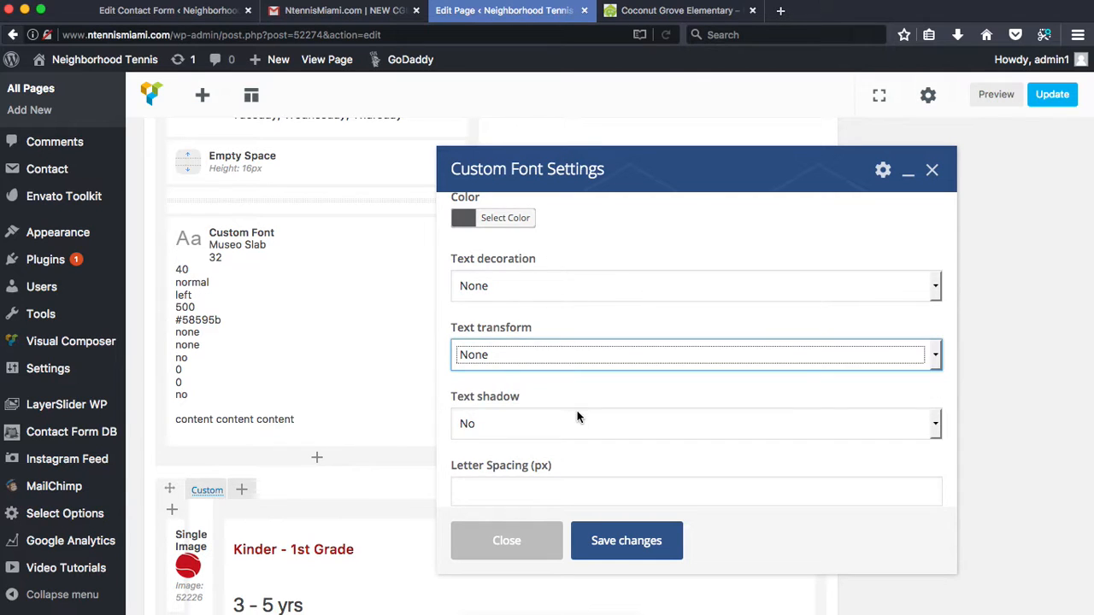
# - Turn on the text shadow for the Custom Font element by choosing Yes
pyautogui.scroll(-2, 577, 411)
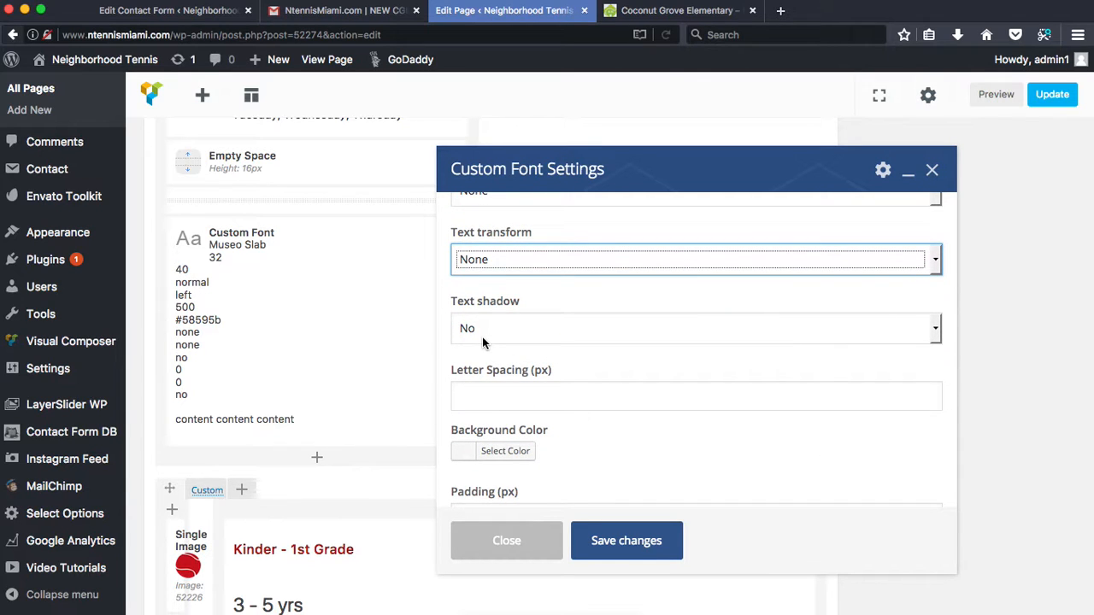
pyautogui.scroll(-1, 545, 416)
pyautogui.click(489, 290)
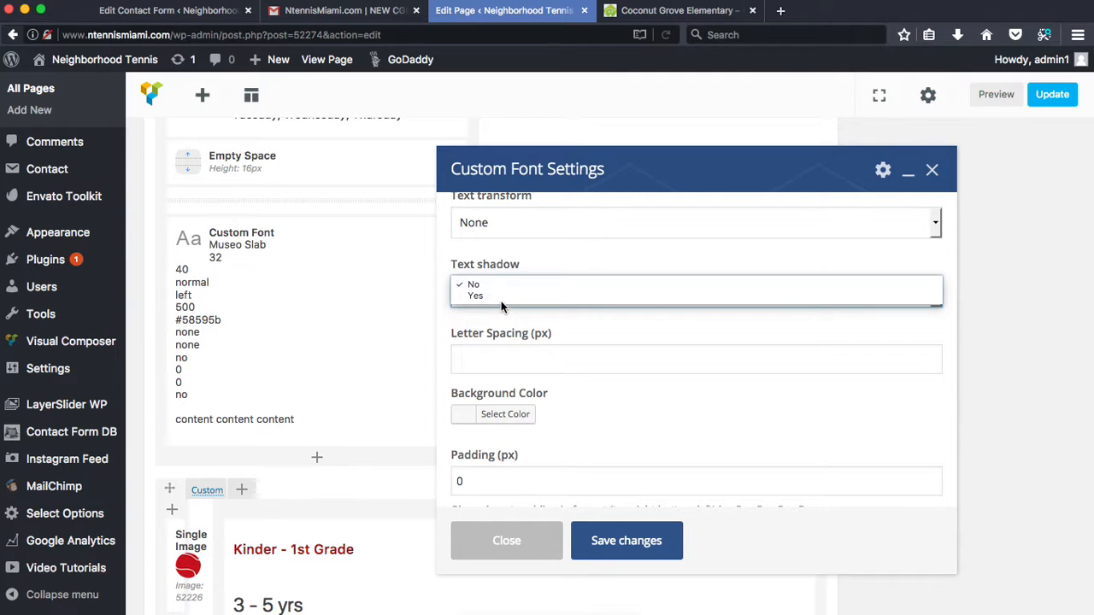
pyautogui.click(517, 326)
pyautogui.scroll(-3, 518, 342)
pyautogui.click(479, 233)
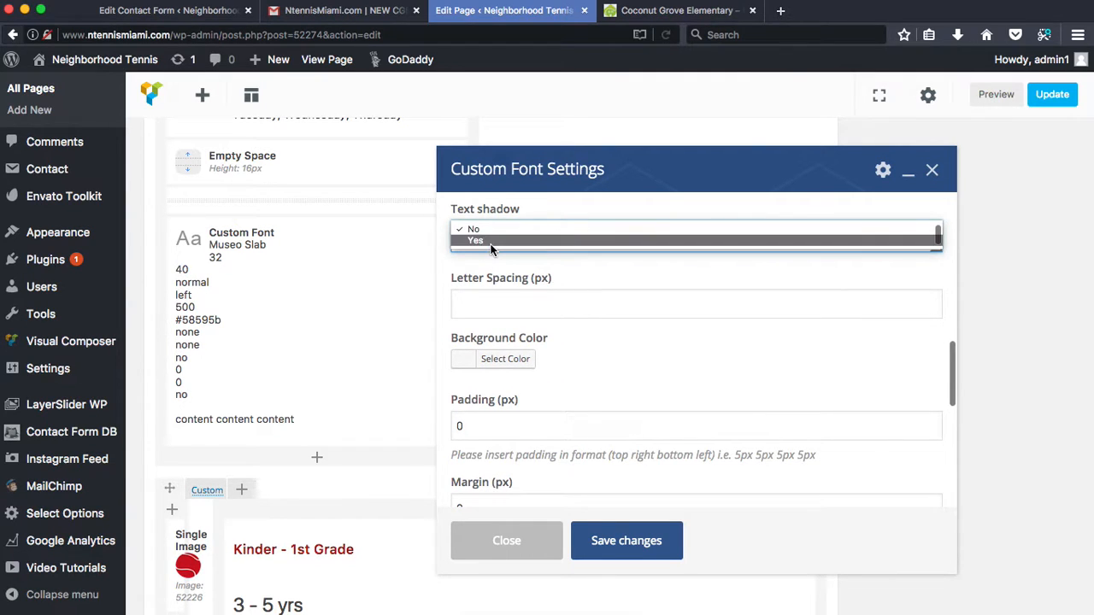
pyautogui.click(492, 241)
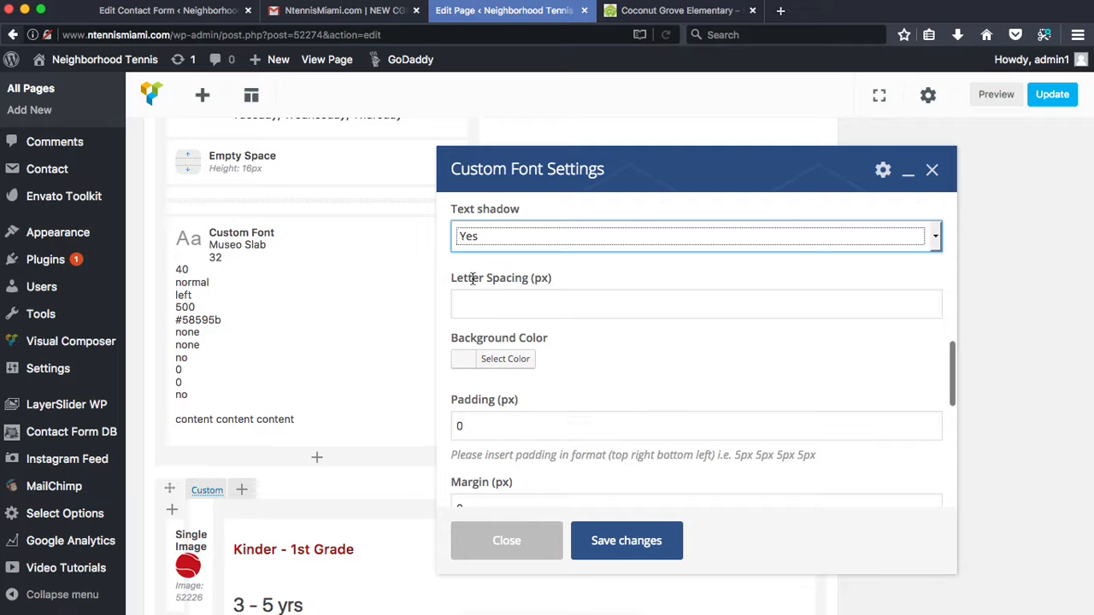
# - Set the Custom Font element's text shadow back to No
pyautogui.click(509, 315)
pyautogui.click(485, 240)
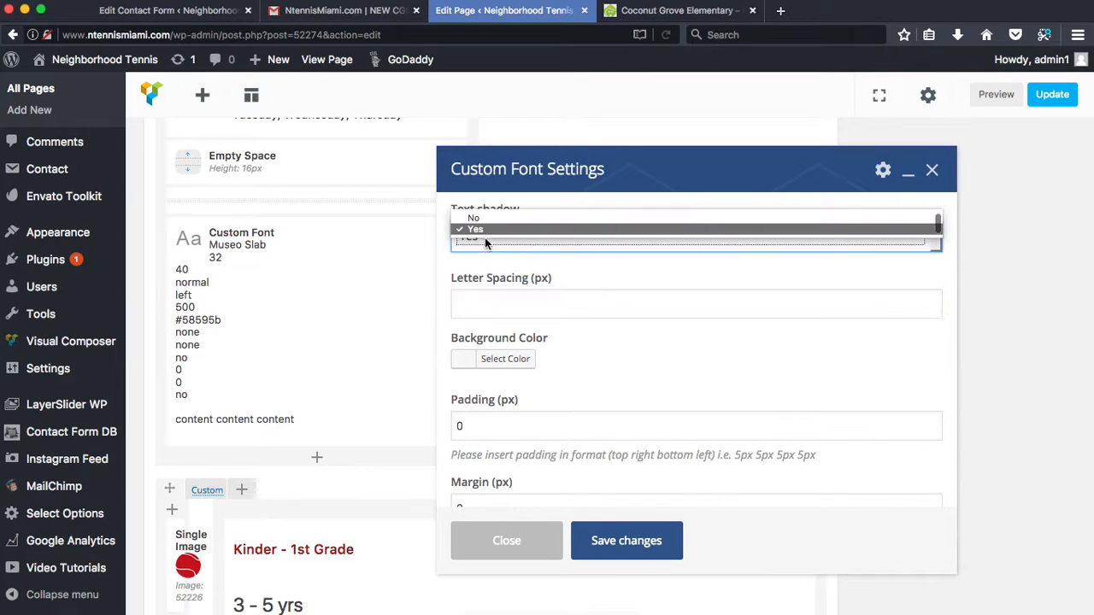
pyautogui.click(484, 205)
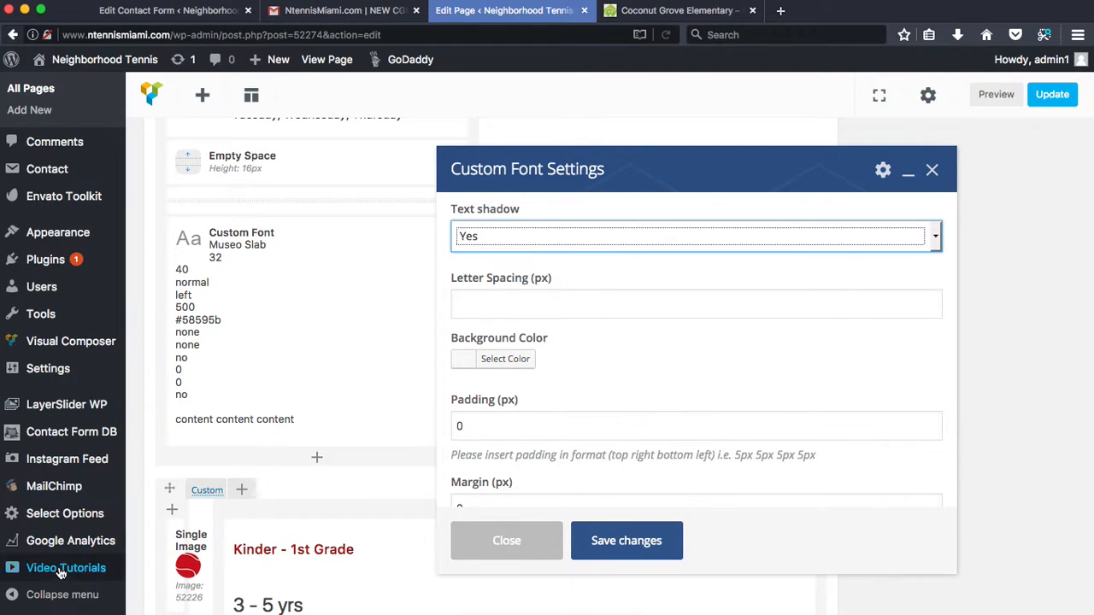
pyautogui.moveTo(80, 515)
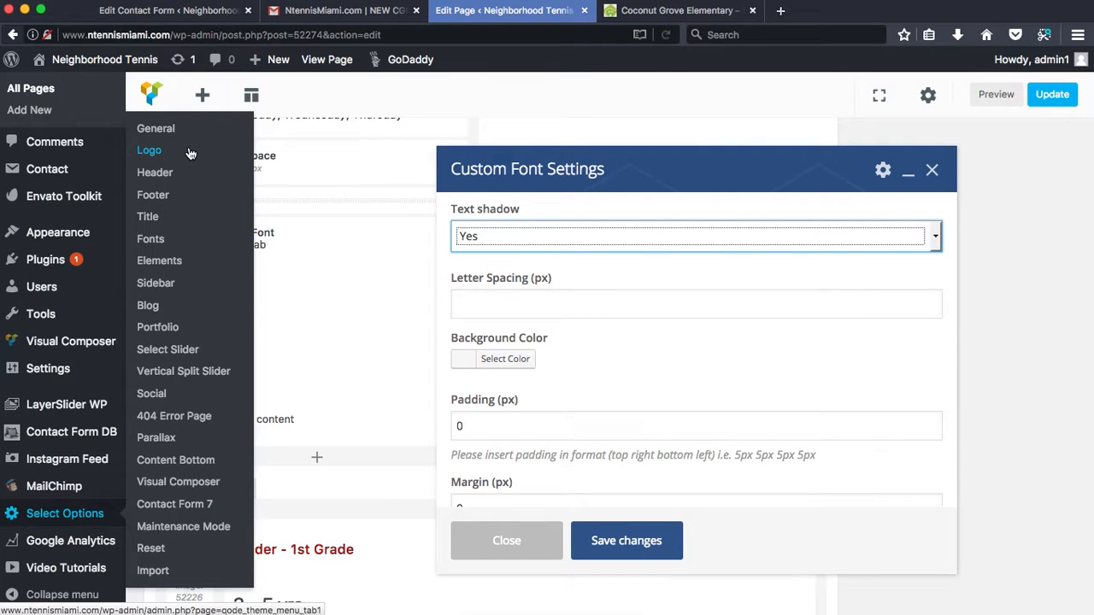
pyautogui.click(546, 236)
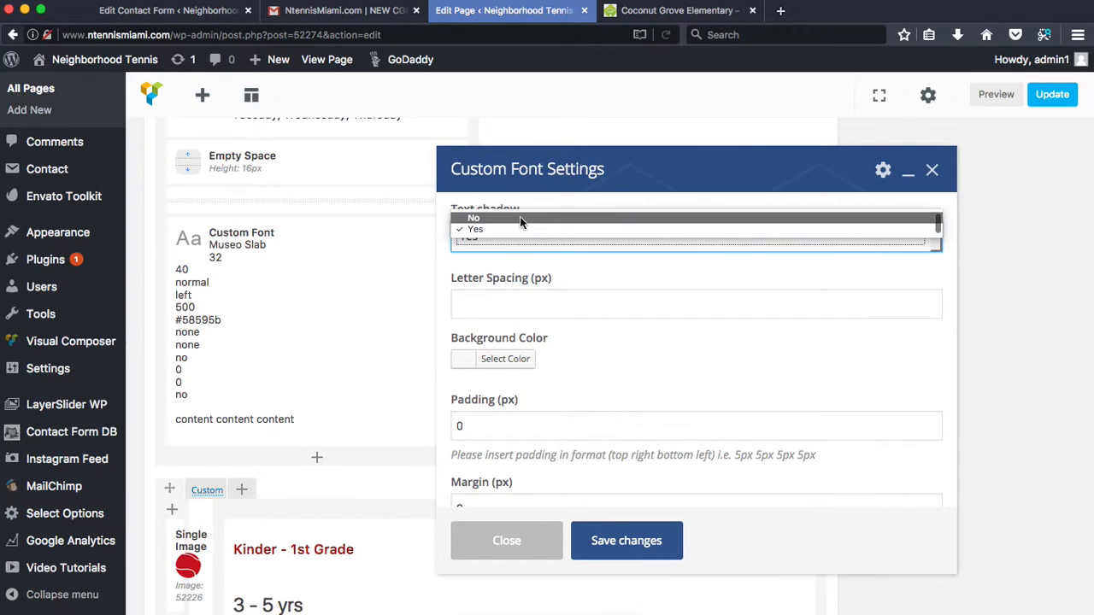
pyautogui.click(519, 218)
# - Set the Custom Font element's letter spacing to 2, without the px unit
pyautogui.click(518, 308)
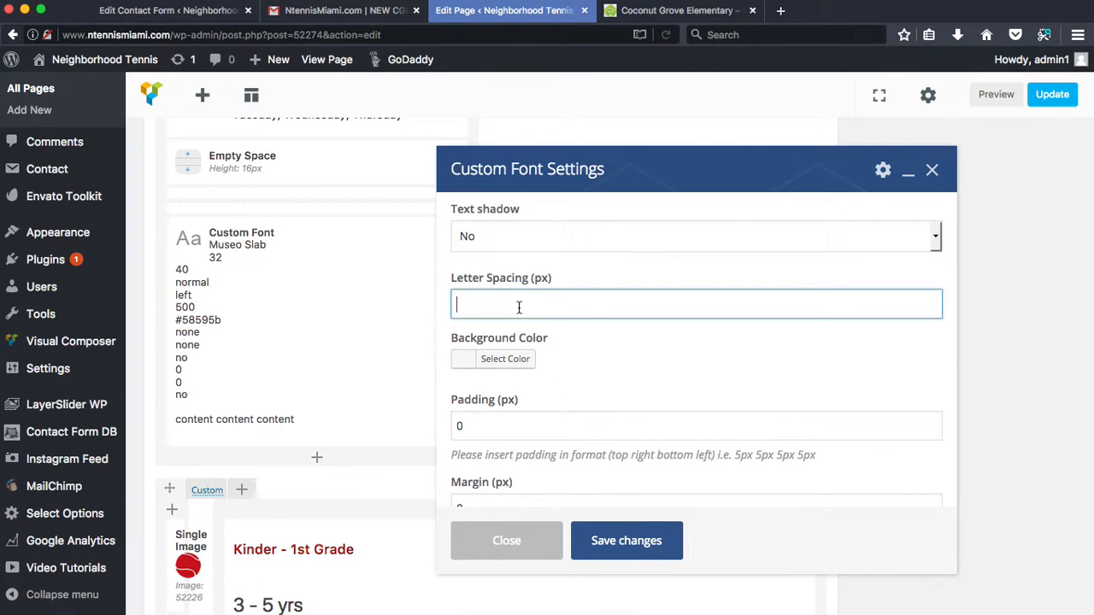
pyautogui.click(611, 426)
pyautogui.scroll(-1, 601, 478)
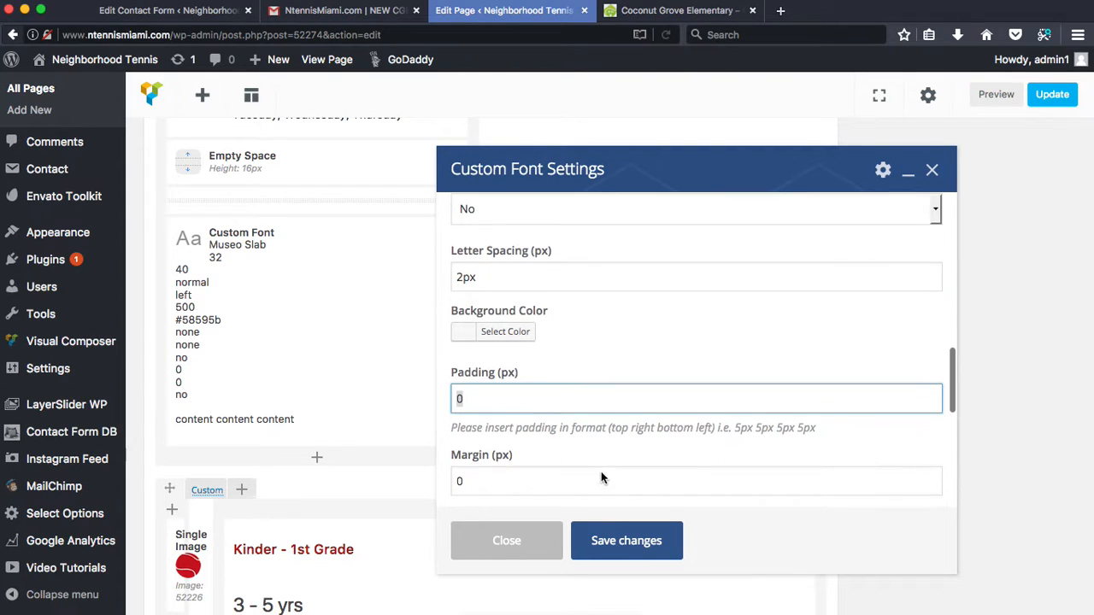
pyautogui.doubleClick(502, 280)
pyautogui.click(522, 290)
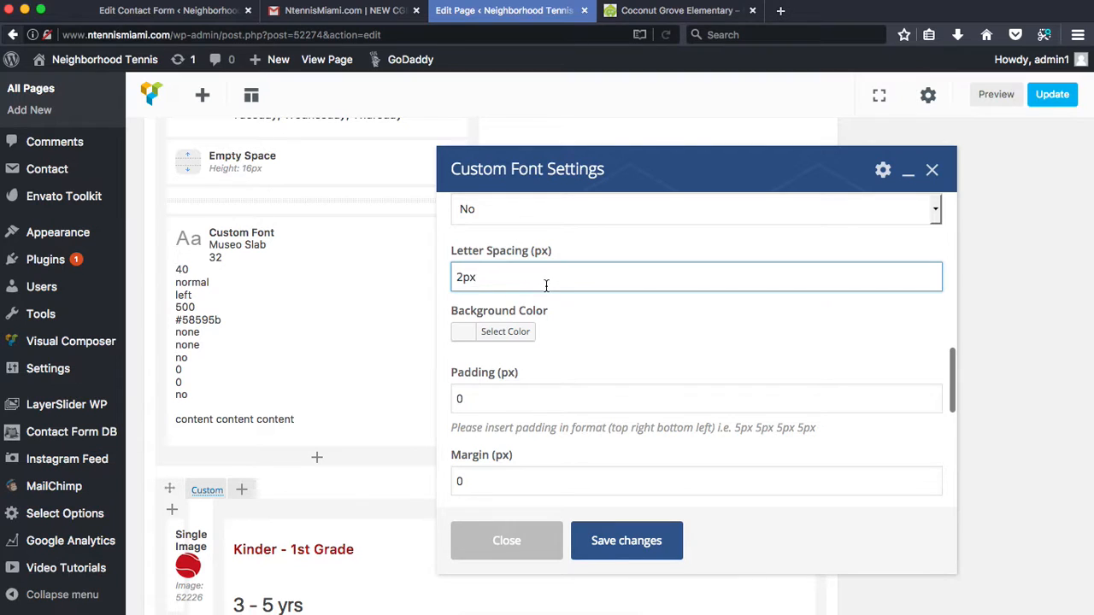
pyautogui.press('BackSpace')
pyautogui.press('BackSpace')
# - Set the Custom Font element's background color to the preset yellow #eeee22
pyautogui.scroll(-2, 682, 341)
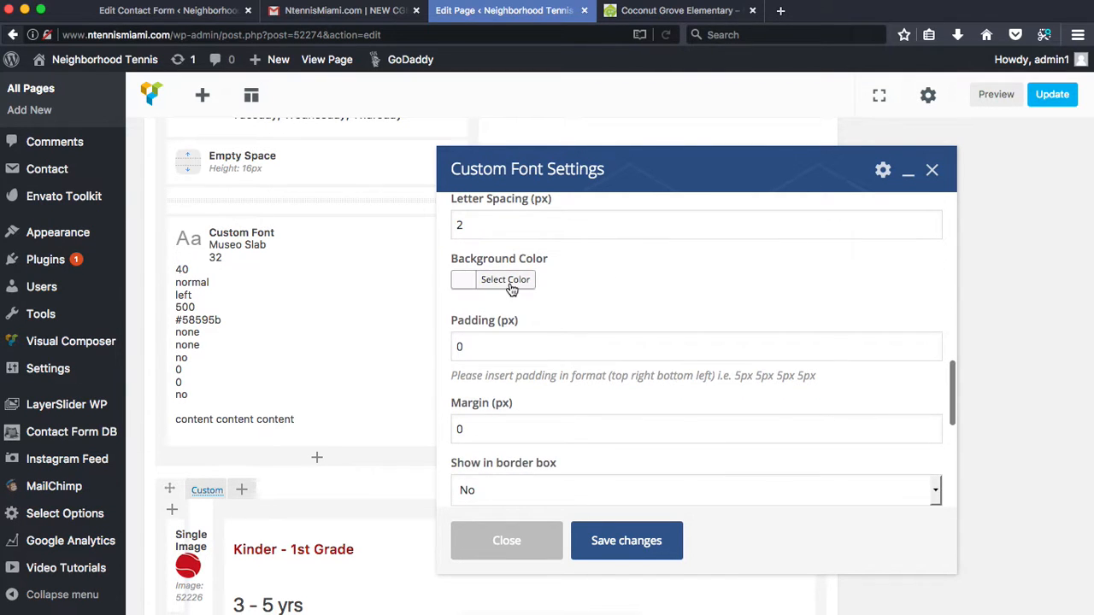
pyautogui.click(506, 280)
pyautogui.click(517, 387)
pyautogui.click(567, 349)
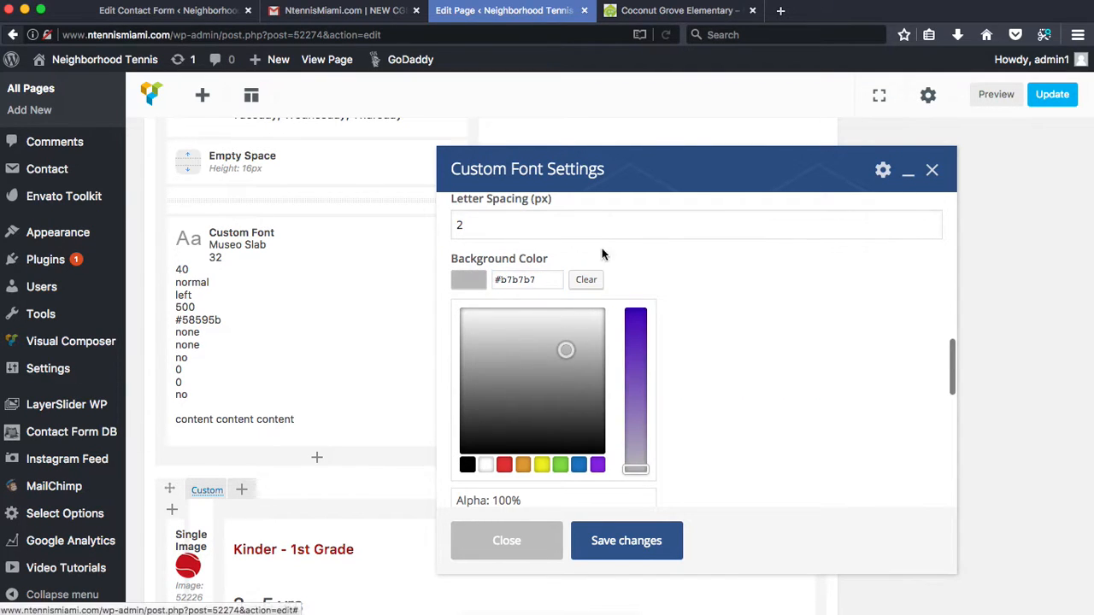
pyautogui.moveTo(567, 350); pyautogui.dragTo(553, 419)
pyautogui.click(541, 464)
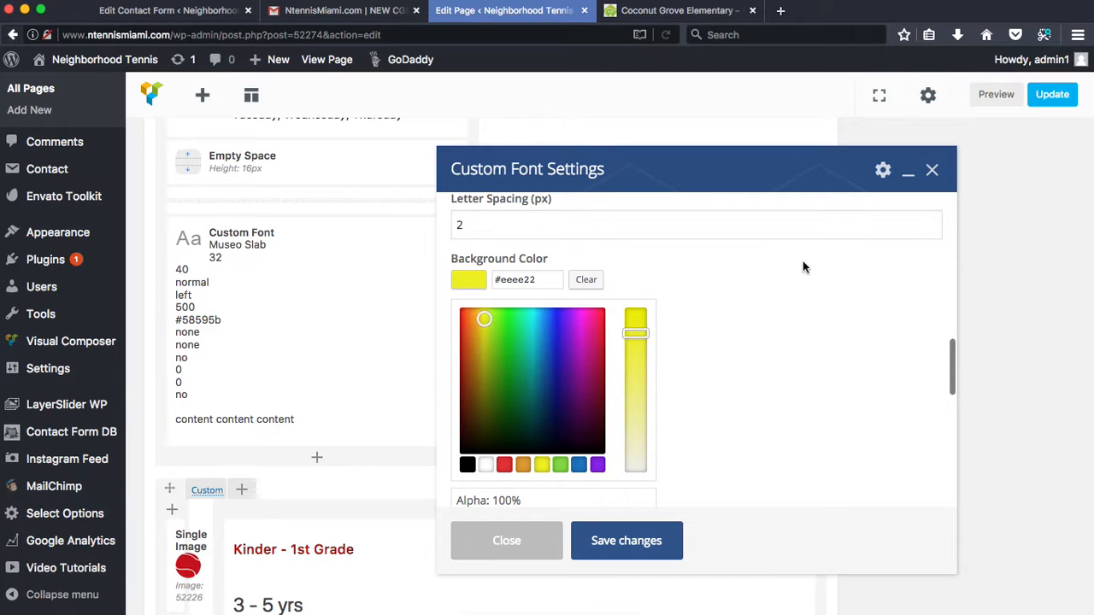
pyautogui.click(803, 261)
# - Examine the Padding and Margin fields and the example format for entering top, right, bottom and left padding
pyautogui.scroll(-2, 621, 385)
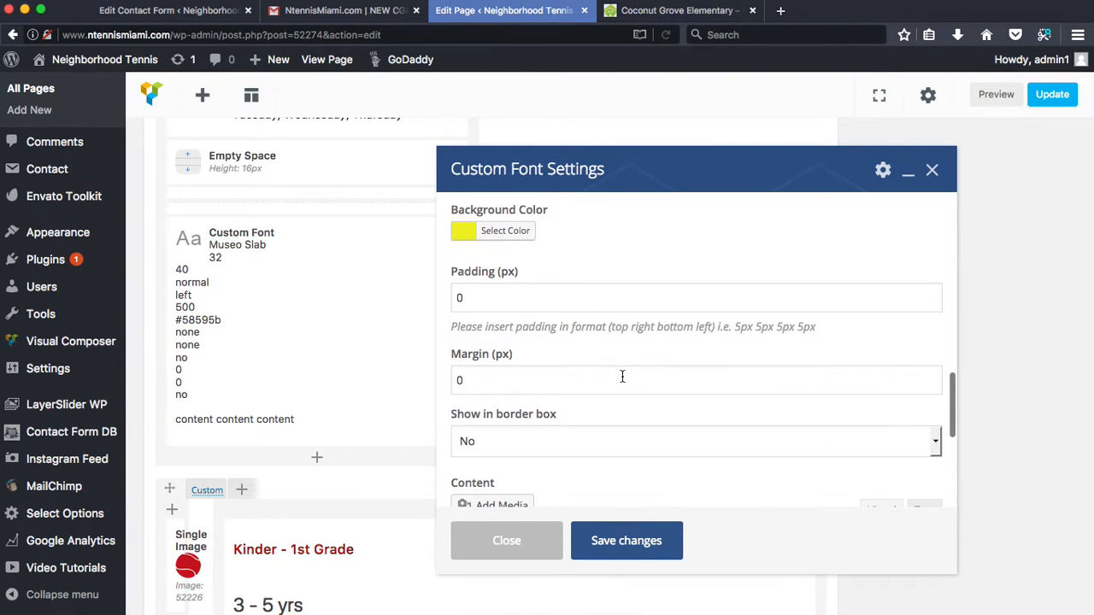
pyautogui.click(527, 307)
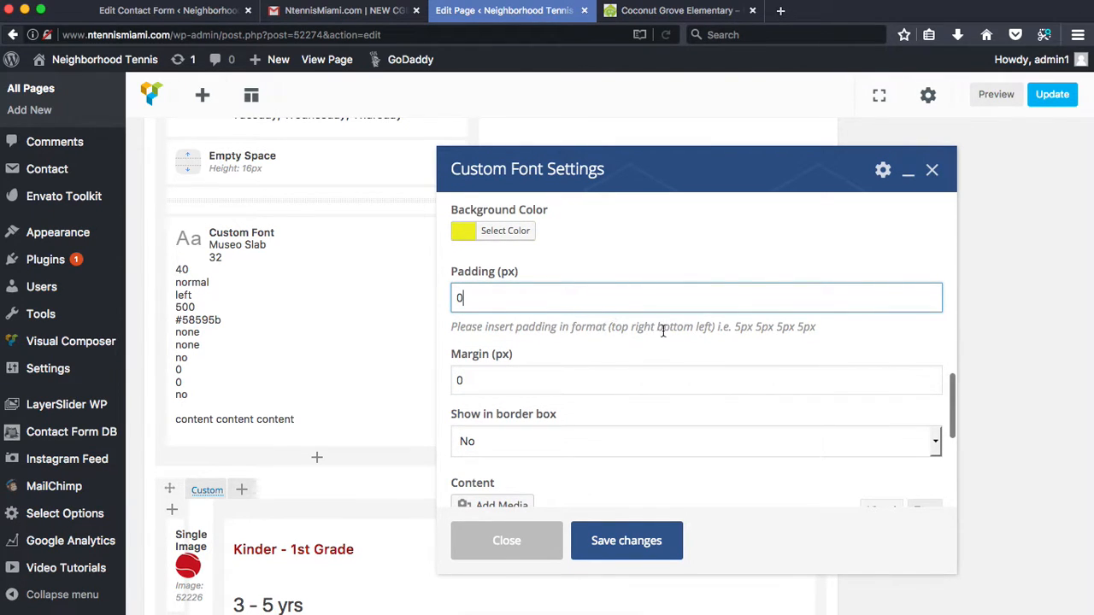
pyautogui.doubleClick(458, 298)
pyautogui.click(517, 381)
pyautogui.scroll(-2, 558, 501)
pyautogui.scroll(1, 504, 250)
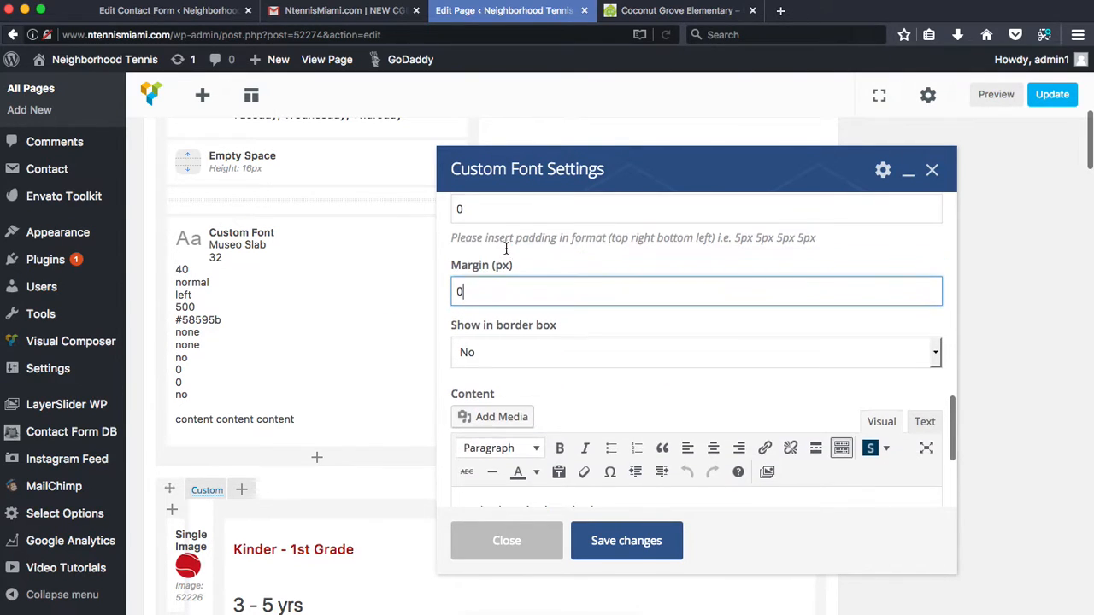
pyautogui.moveTo(735, 238); pyautogui.dragTo(816, 238)
pyautogui.scroll(1, 580, 282)
pyautogui.scroll(-2, 582, 384)
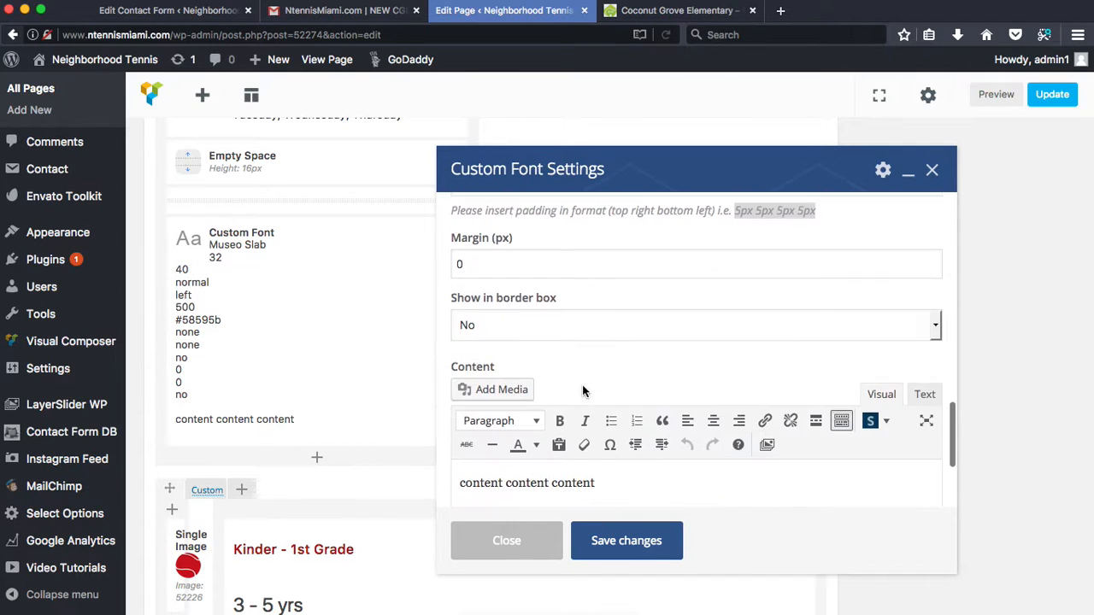
# - Replace the element's content text with "eI can put in whatever content" and save the settings
pyautogui.scroll(-1, 597, 410)
pyautogui.moveTo(696, 365); pyautogui.dragTo(444, 319)
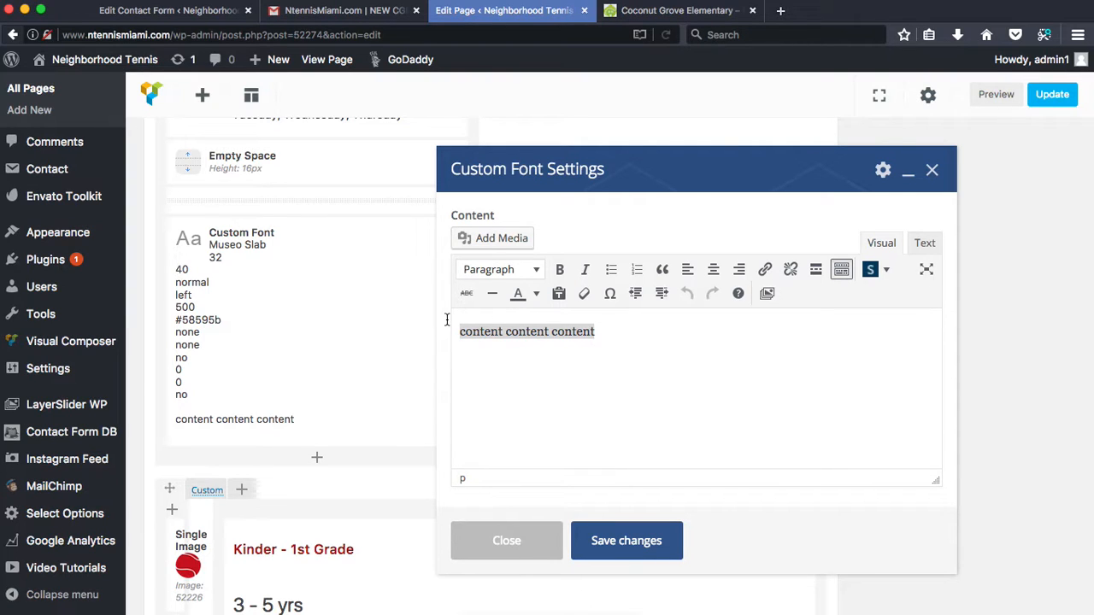
pyautogui.write('el')
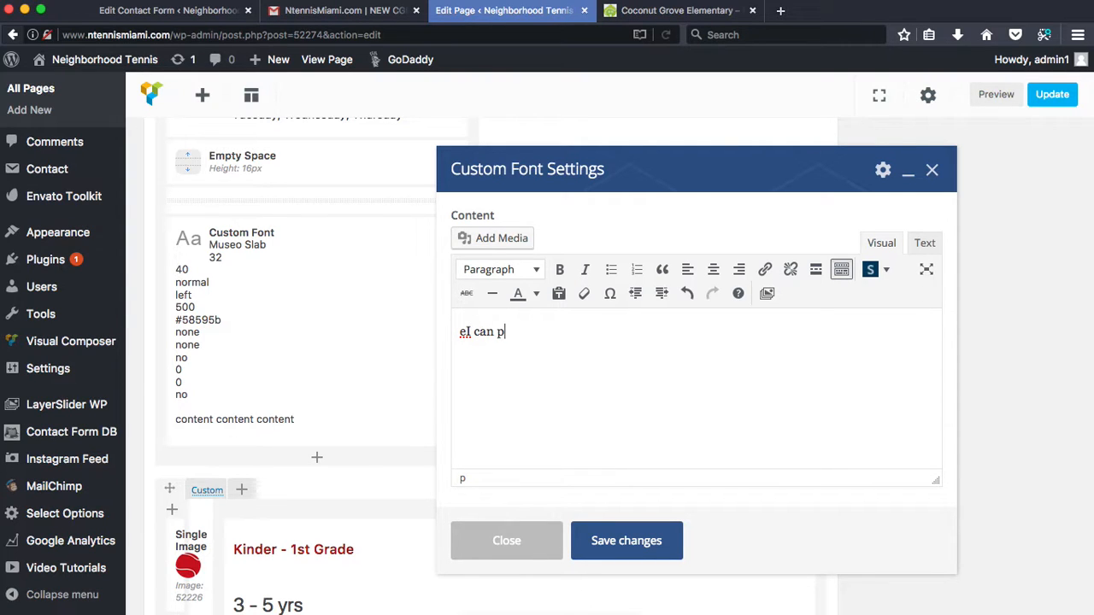
pyautogui.write(' can put in whatever content')
pyautogui.click(631, 543)
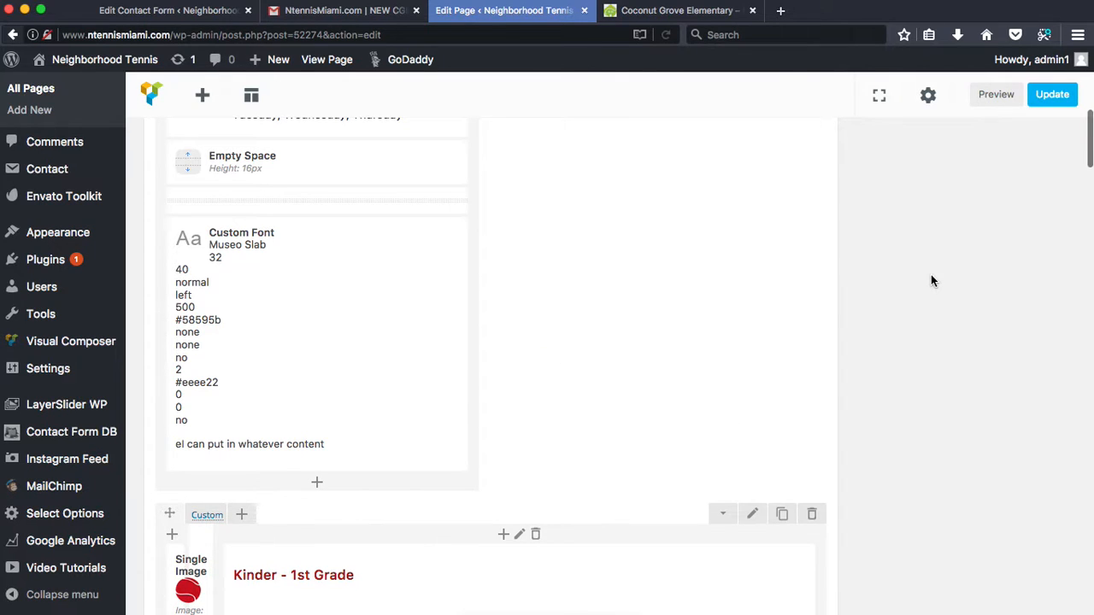
# - Move the new Custom Font element into the empty second column of the top row
pyautogui.scroll(3, 931, 280)
pyautogui.moveTo(256, 521); pyautogui.dragTo(647, 281)
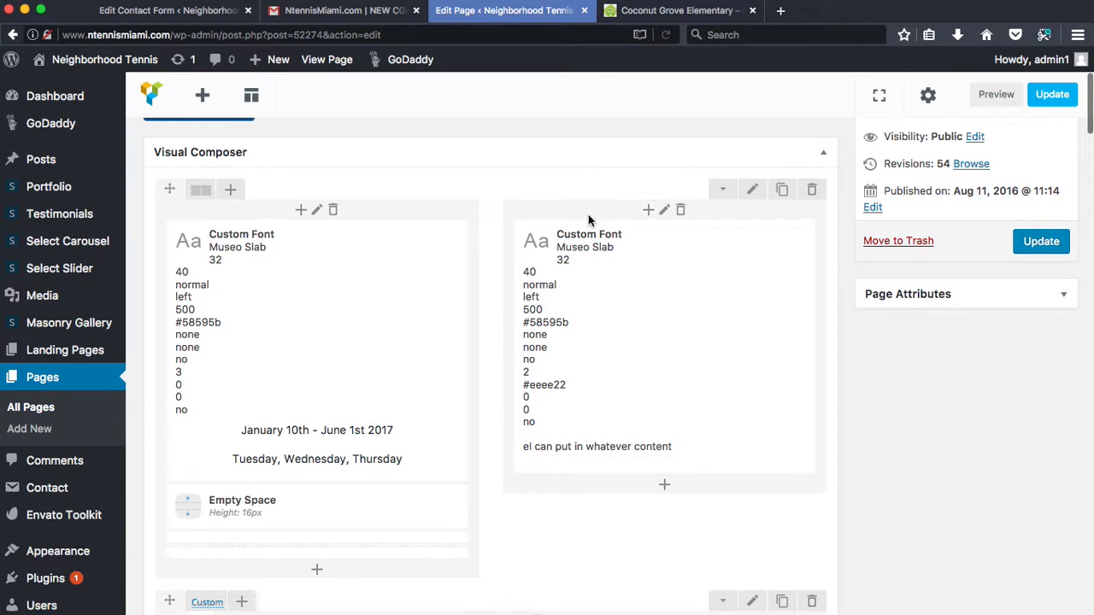
# - Duplicate the Custom Font element in the top row's second column and delete the copy
pyautogui.moveTo(640, 225)
pyautogui.mouseDown()
pyautogui.moveTo(624, 271)
pyautogui.moveTo(727, 302)
pyautogui.moveTo(276, 347)
pyautogui.moveTo(710, 305)
pyautogui.moveTo(647, 280)
pyautogui.mouseUp()
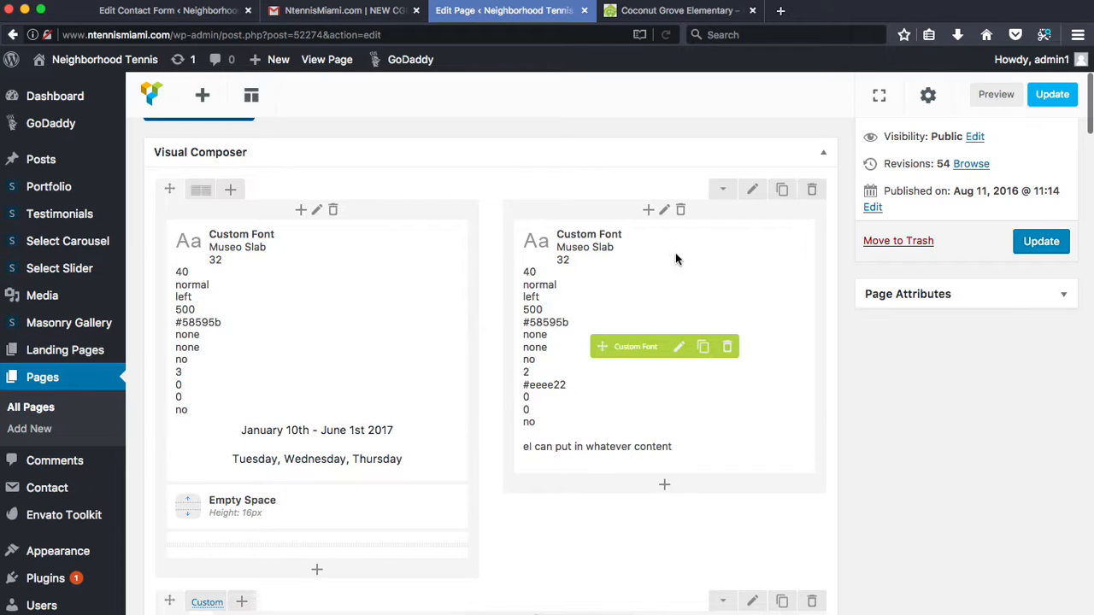
pyautogui.moveTo(625, 352)
pyautogui.mouseDown()
pyautogui.moveTo(732, 390)
pyautogui.moveTo(618, 319)
pyautogui.moveTo(633, 323)
pyautogui.moveTo(525, 270)
pyautogui.moveTo(672, 310)
pyautogui.moveTo(666, 276)
pyautogui.mouseUp()
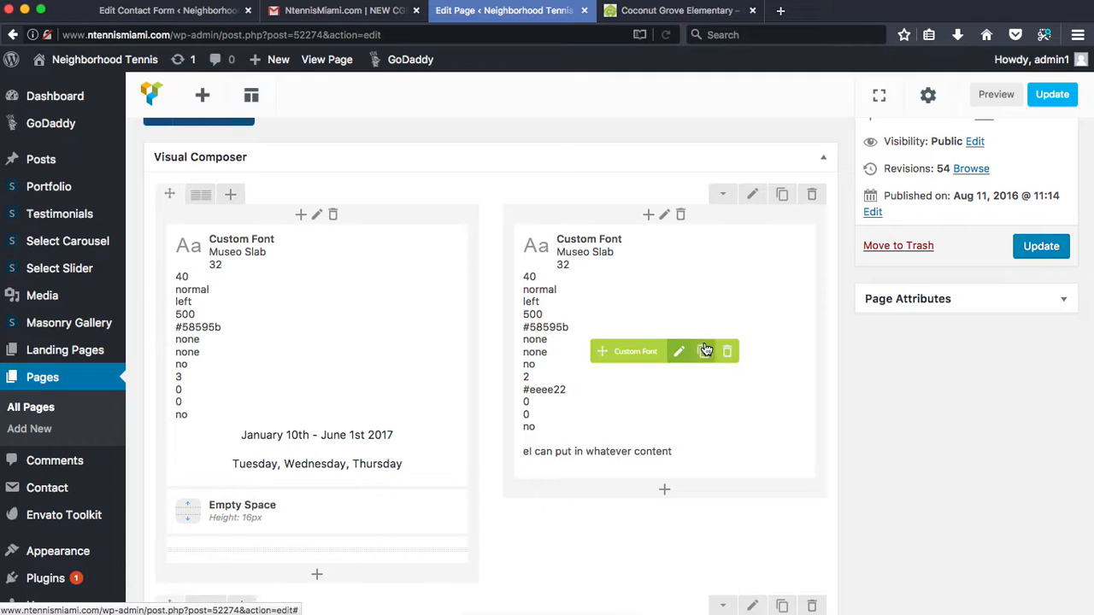
pyautogui.click(702, 352)
pyautogui.scroll(-3, 650, 446)
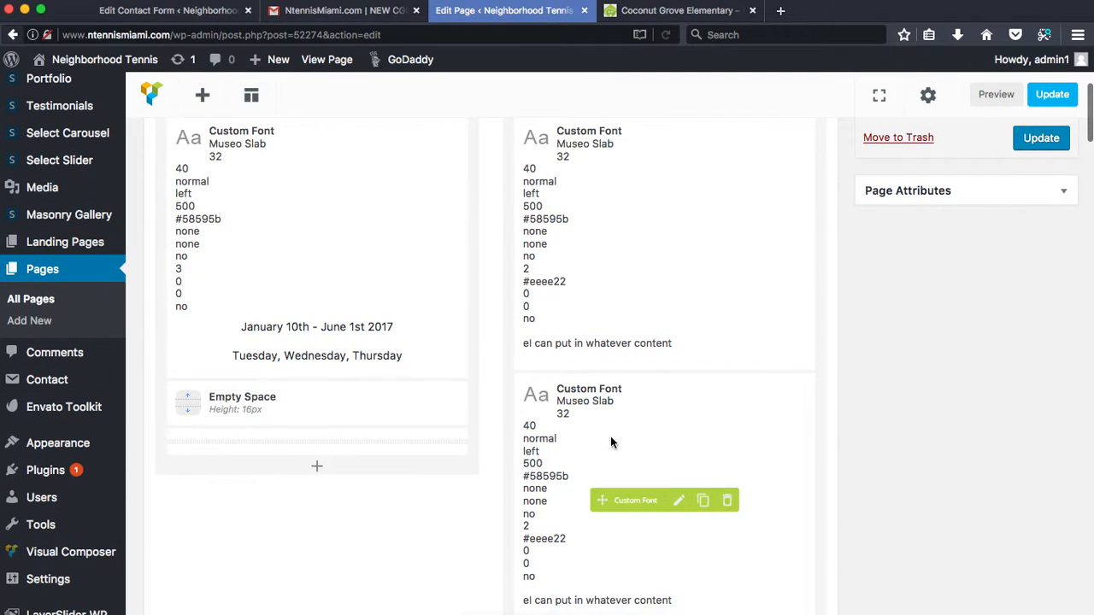
pyautogui.click(730, 500)
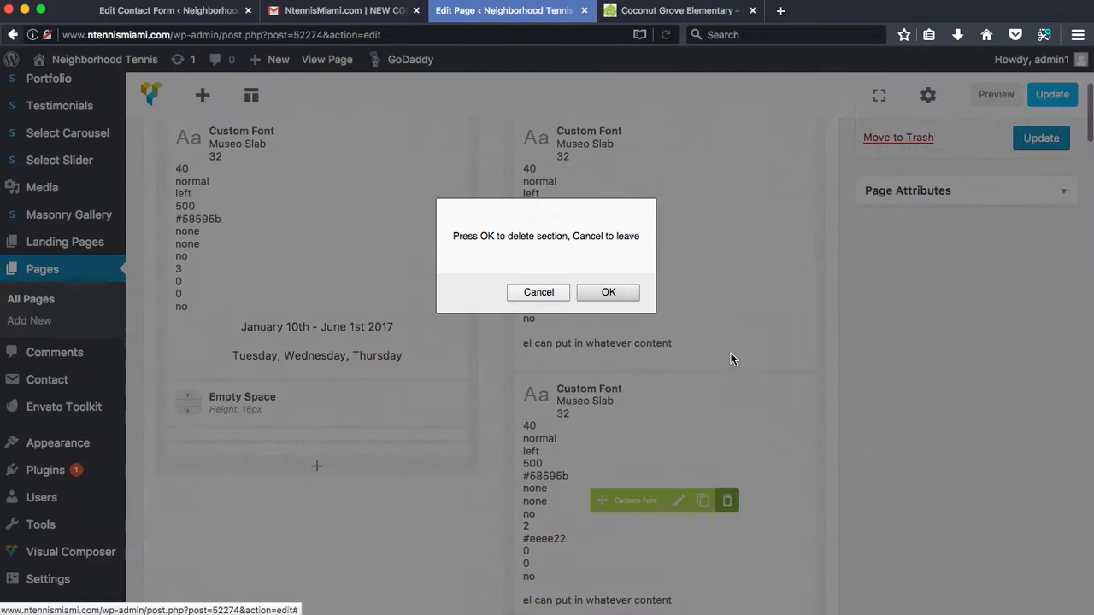
pyautogui.click(623, 292)
# - Delete the remaining Custom Font element from the top row's second column
pyautogui.scroll(2, 663, 286)
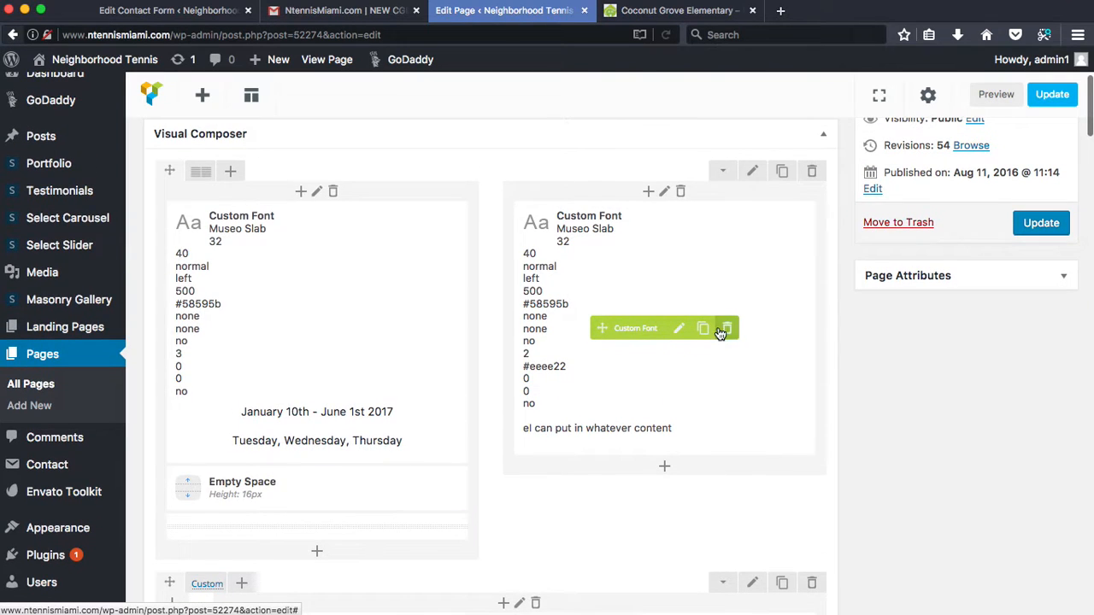
pyautogui.click(727, 330)
pyautogui.click(630, 292)
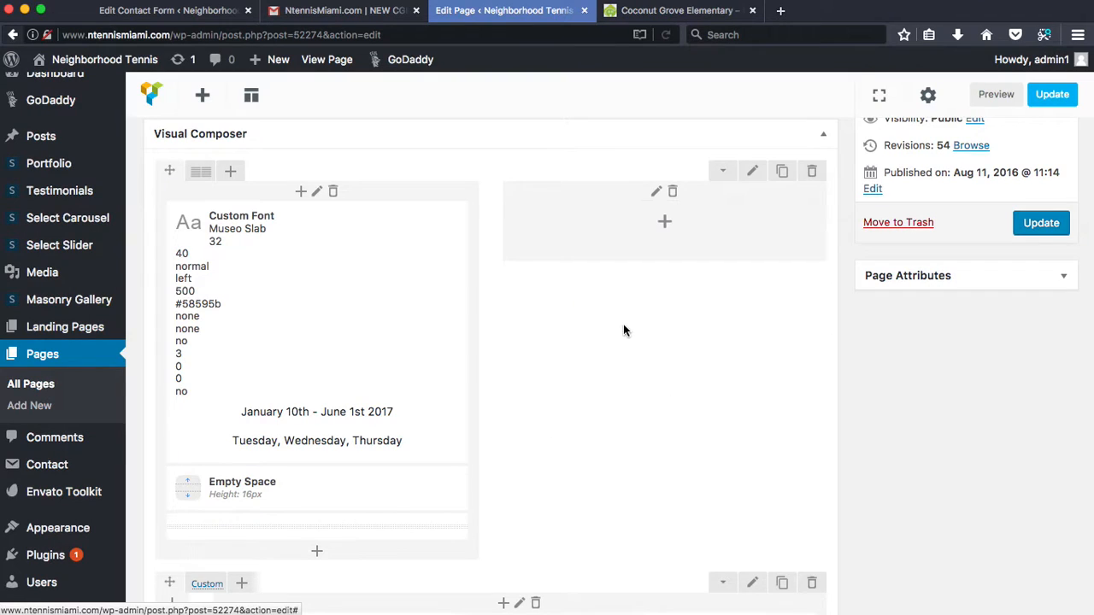
# - Change the top row's layout from two columns to a single full-width column
pyautogui.scroll(-2, 637, 447)
pyautogui.scroll(5, 441, 274)
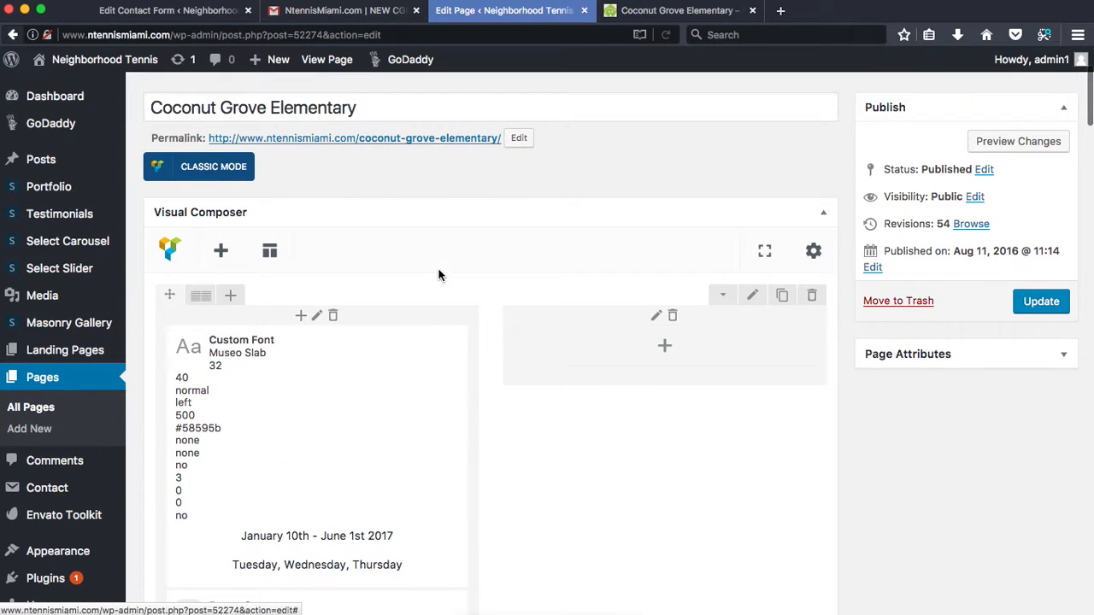
pyautogui.scroll(-3, 660, 488)
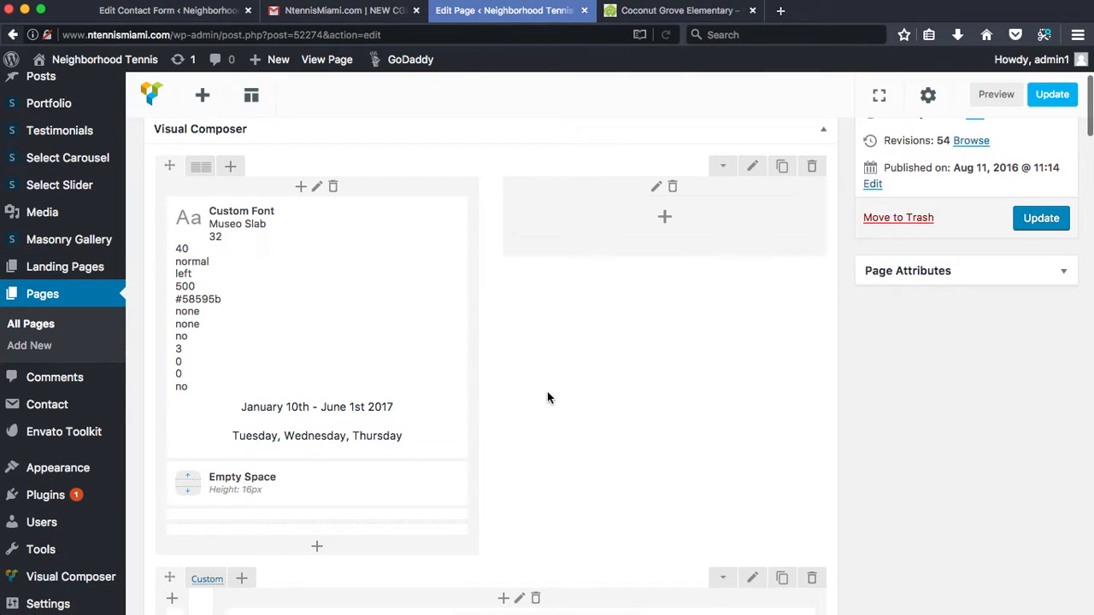
pyautogui.scroll(-1, 535, 526)
pyautogui.scroll(-3, 535, 525)
pyautogui.scroll(3, 384, 410)
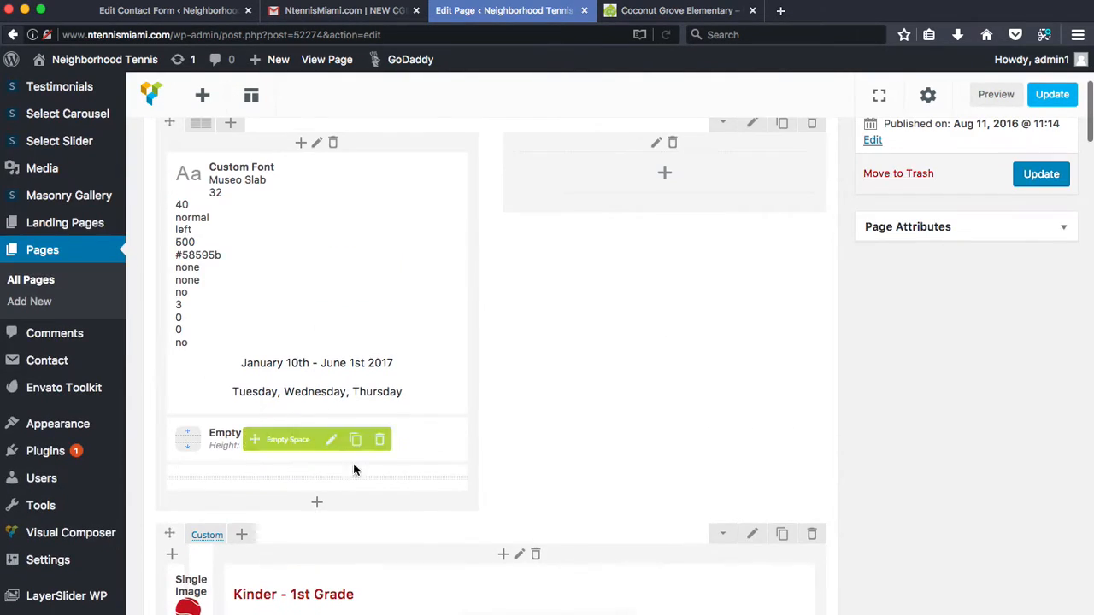
pyautogui.scroll(3, 512, 299)
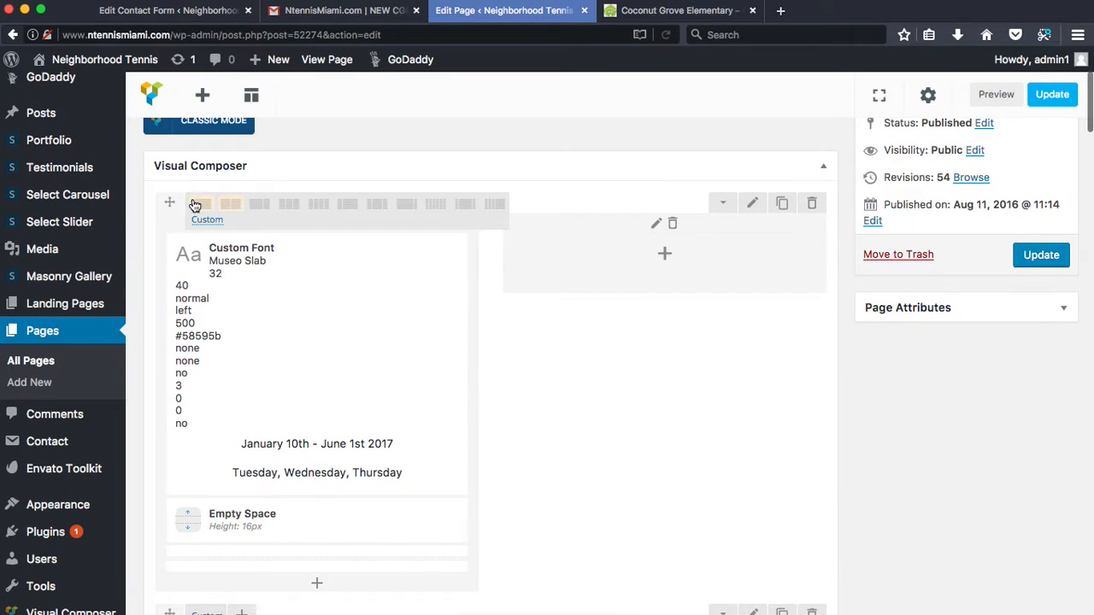
pyautogui.click(202, 206)
# - Open the top row's Custom Font settings and left-align the date and weekday lines in the content
pyautogui.scroll(-2, 530, 459)
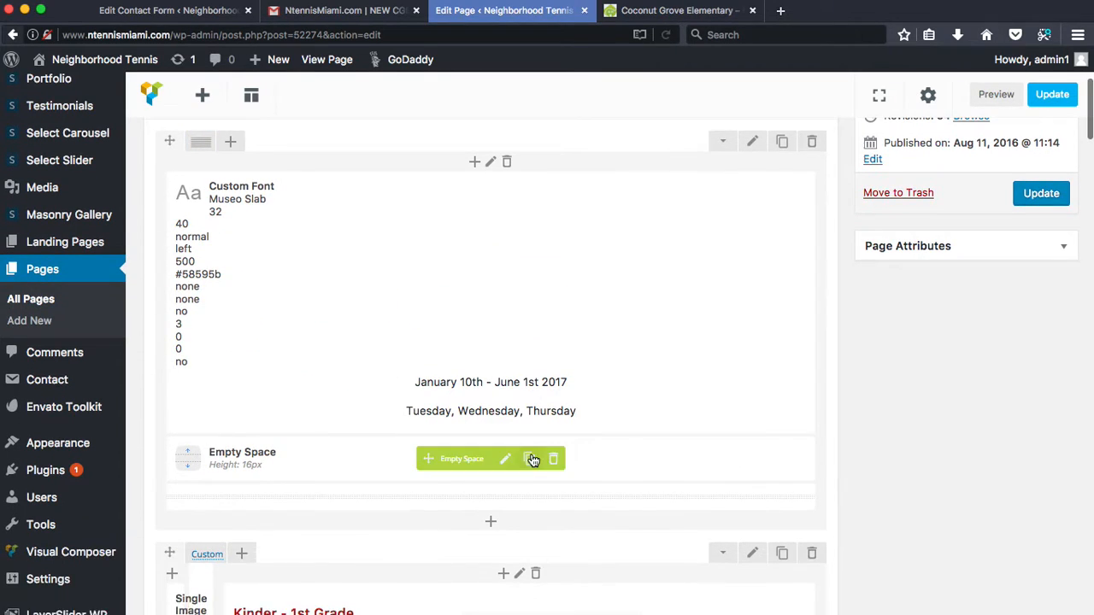
pyautogui.scroll(-2, 508, 519)
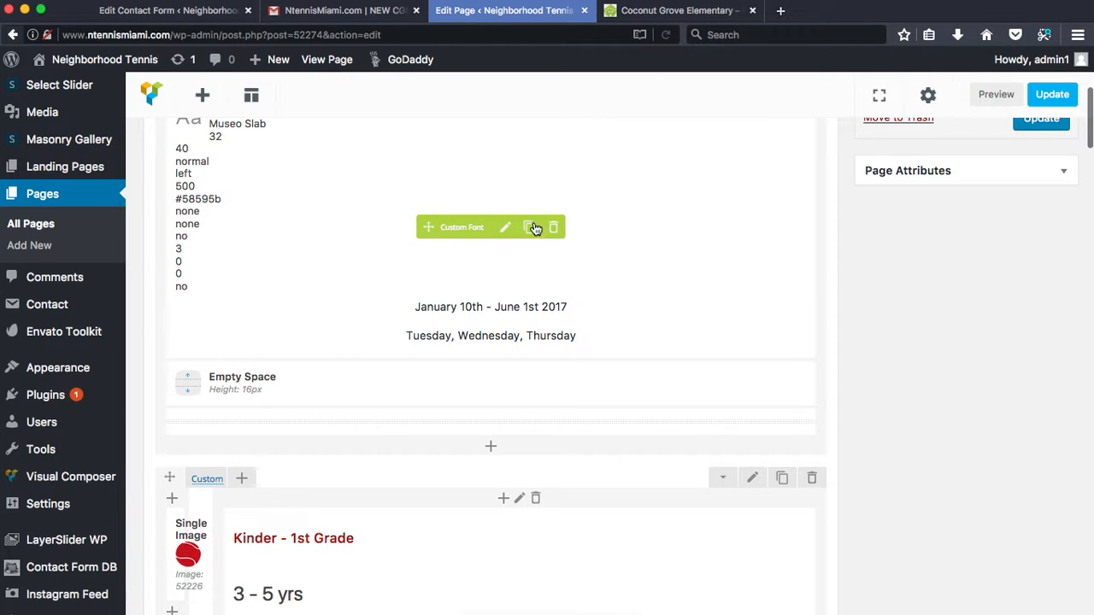
pyautogui.click(505, 226)
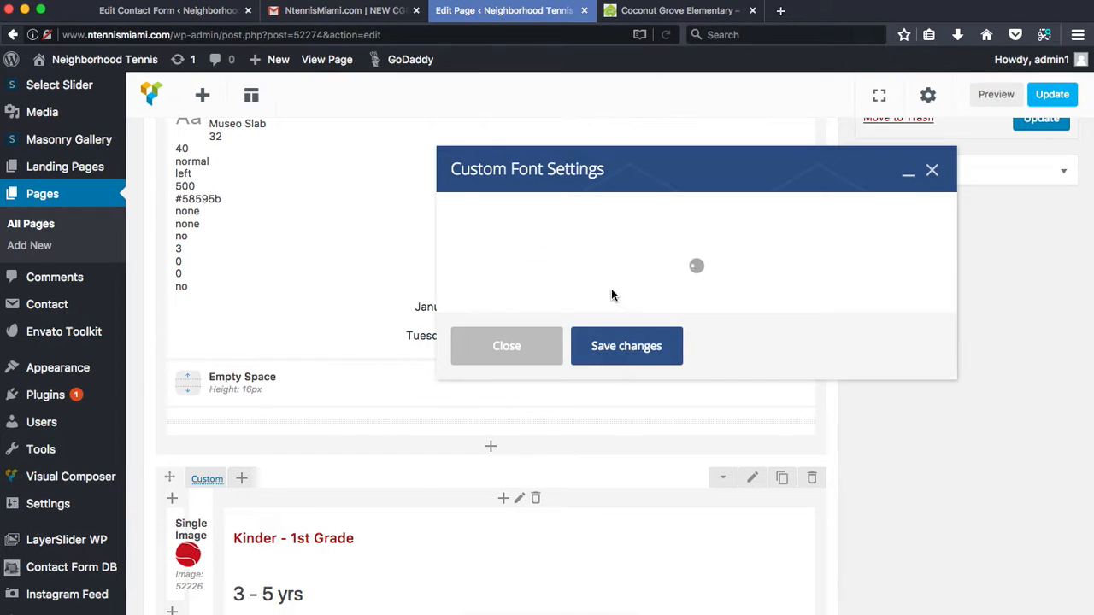
pyautogui.scroll(-10, 613, 435)
pyautogui.scroll(4, 613, 439)
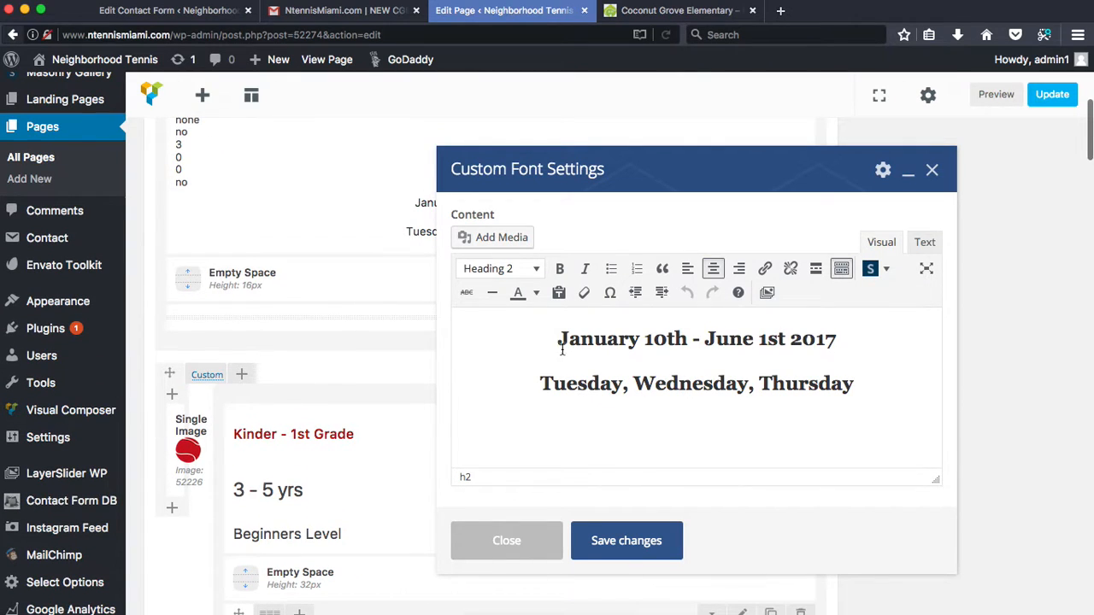
pyautogui.moveTo(557, 340); pyautogui.dragTo(855, 389)
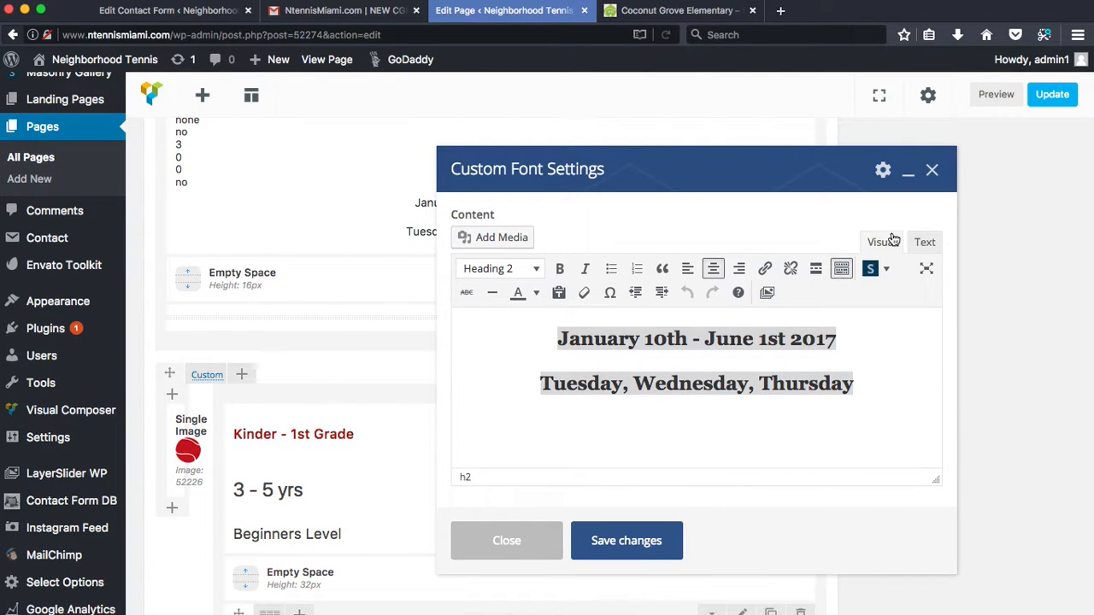
pyautogui.scroll(4, 744, 213)
pyautogui.scroll(-3, 735, 498)
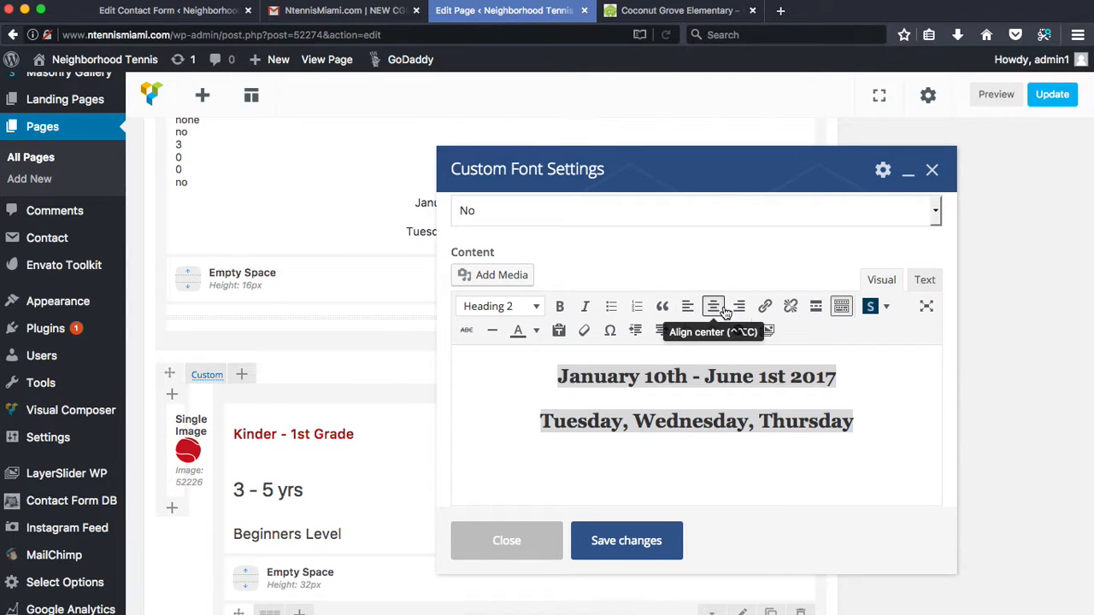
pyautogui.click(689, 307)
# - Set the Custom Font element's Text Align option to Center and save the changes
pyautogui.scroll(4, 695, 241)
pyautogui.scroll(5, 695, 242)
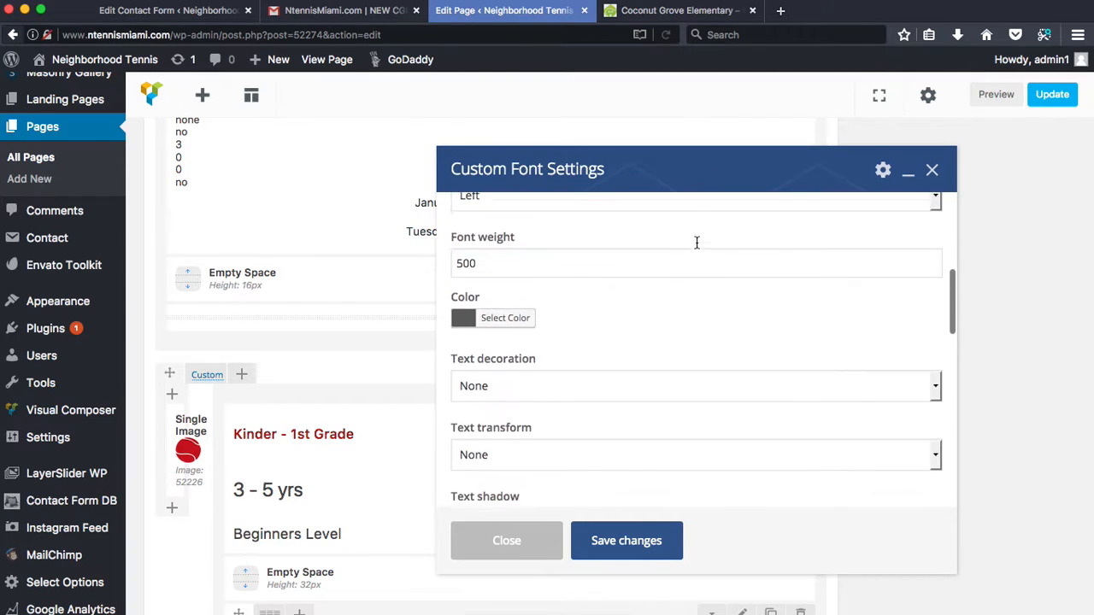
pyautogui.scroll(-3, 696, 242)
pyautogui.scroll(4, 696, 247)
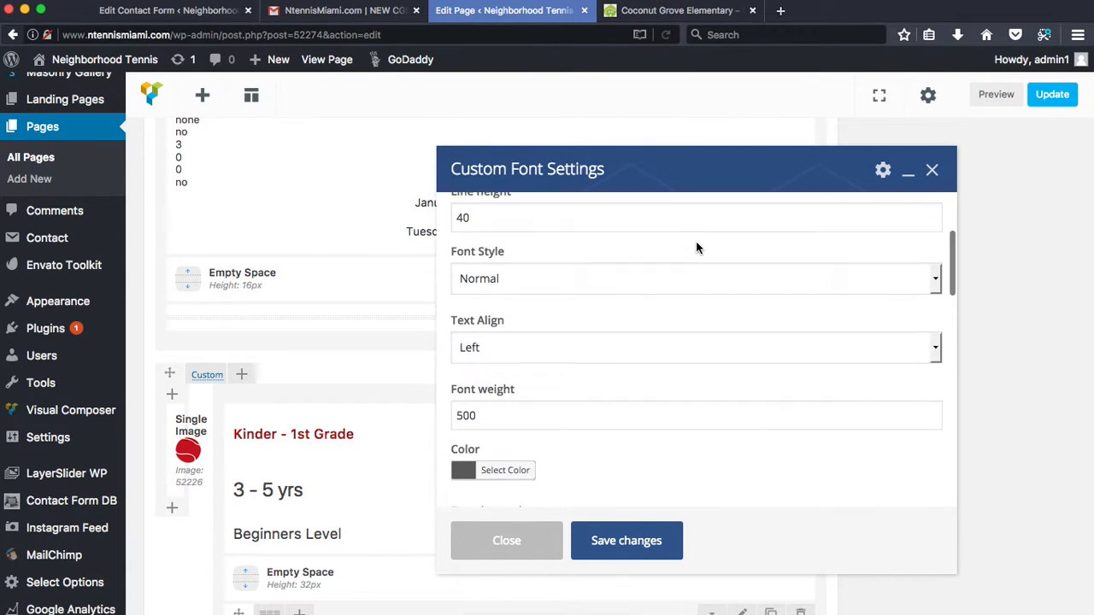
pyautogui.click(523, 376)
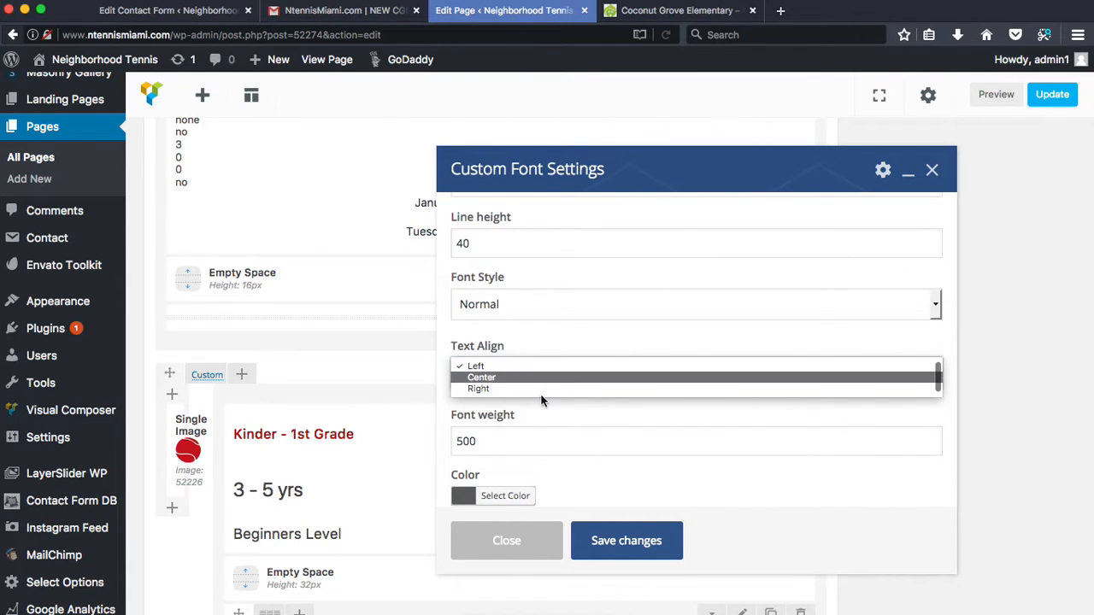
pyautogui.click(523, 377)
pyautogui.click(637, 551)
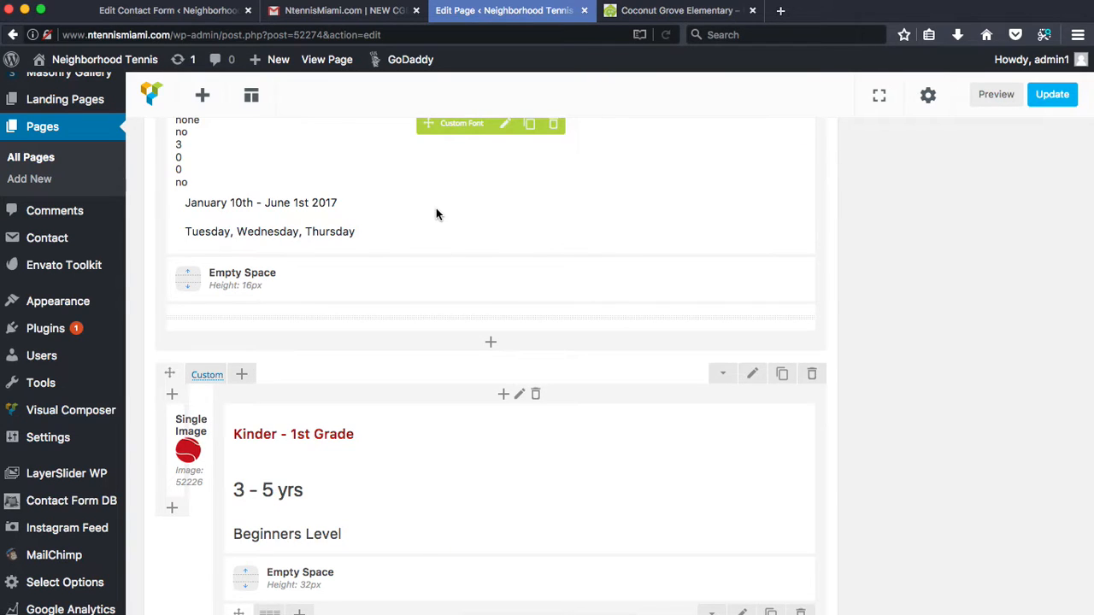
# - Reopen the Custom Font settings, center-align the date and weekday lines in the content and save the changes
pyautogui.scroll(3, 434, 205)
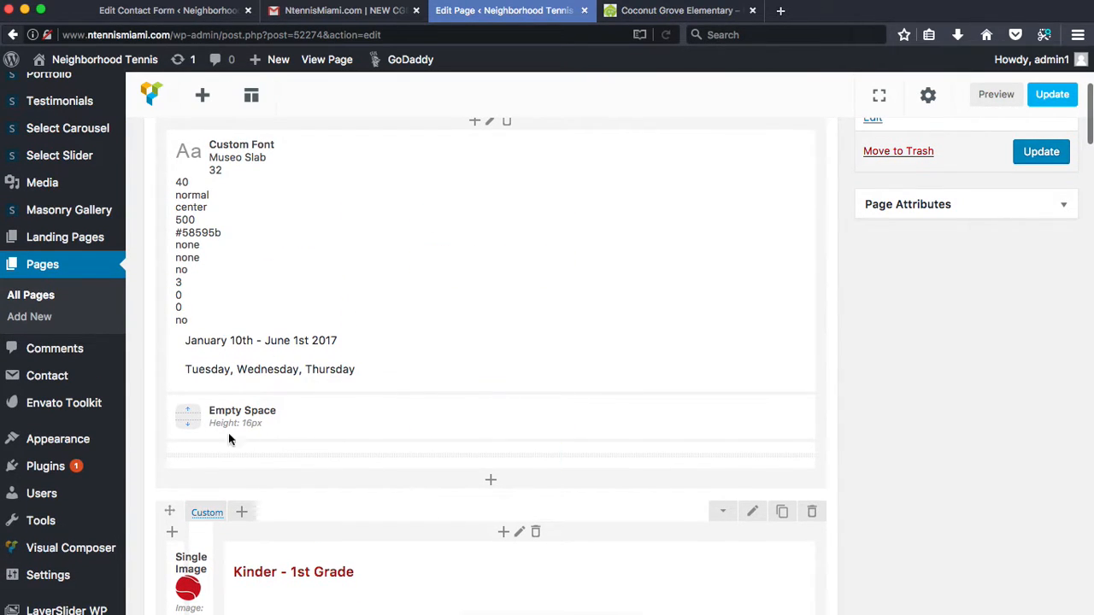
pyautogui.click(505, 261)
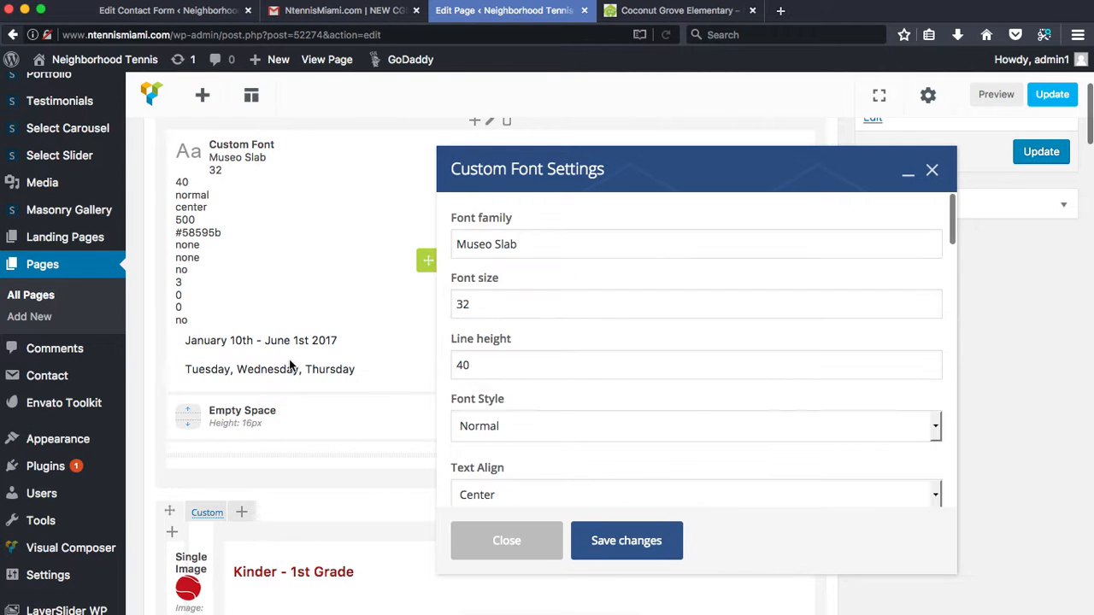
pyautogui.scroll(-5, 697, 385)
pyautogui.moveTo(769, 436); pyautogui.dragTo(458, 380)
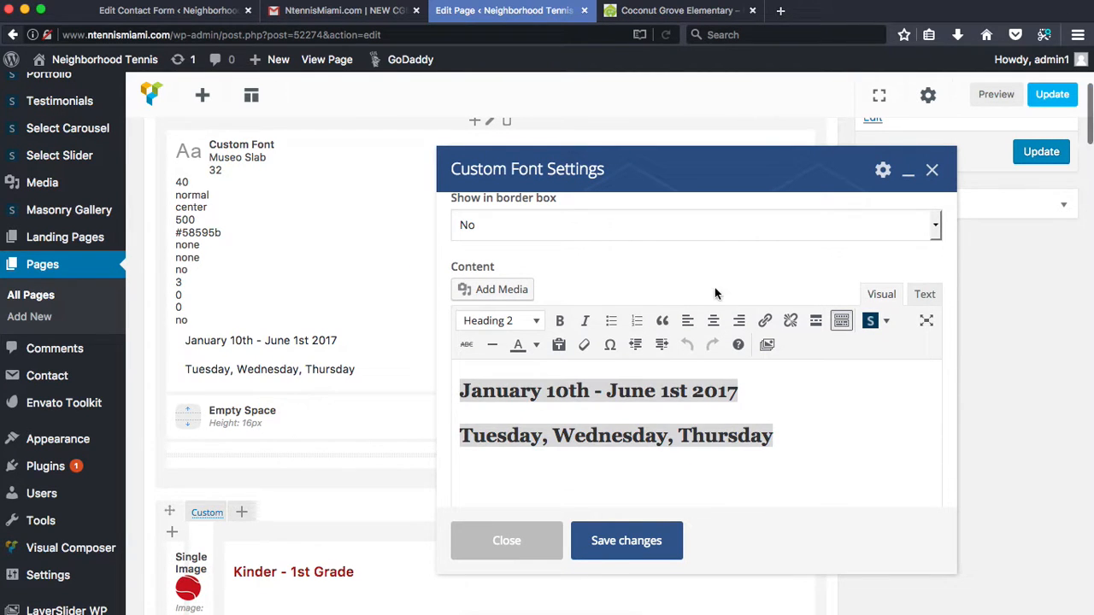
pyautogui.click(713, 320)
pyautogui.scroll(4, 598, 265)
pyautogui.scroll(-3, 597, 265)
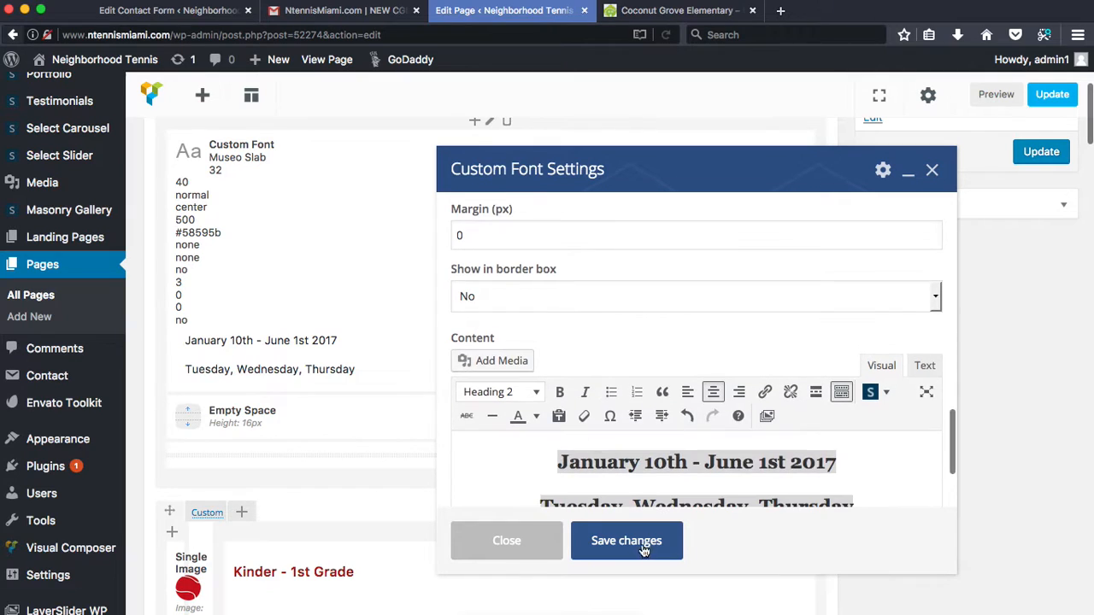
pyautogui.click(641, 540)
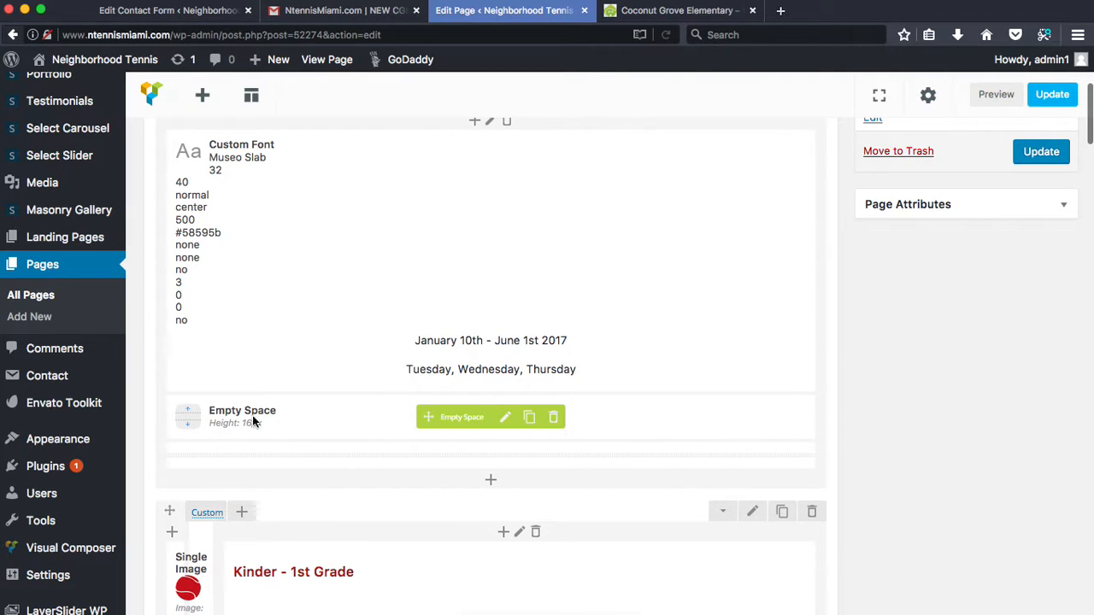
# - Examine the Height field in the Empty Space element's settings, then save without altering it
pyautogui.click(505, 417)
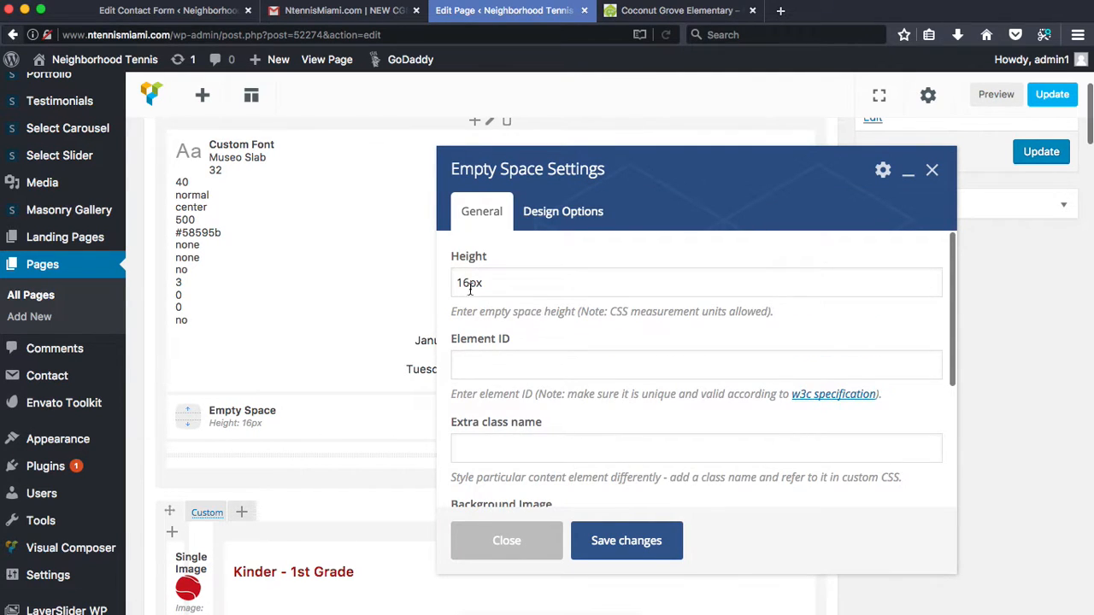
pyautogui.moveTo(470, 281); pyautogui.dragTo(446, 277)
pyautogui.click(467, 286)
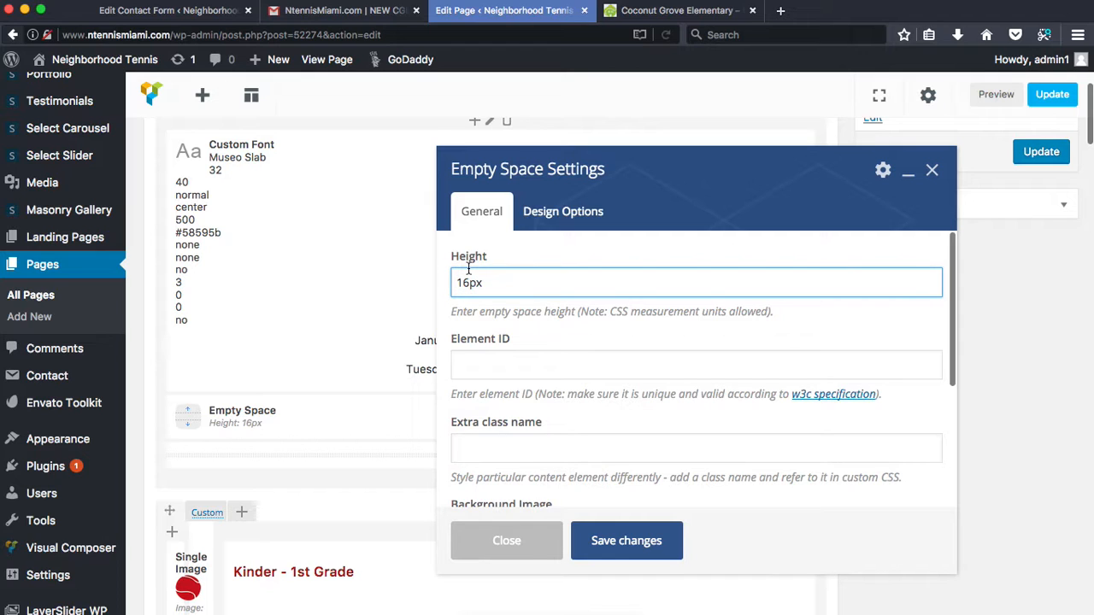
pyautogui.click(626, 541)
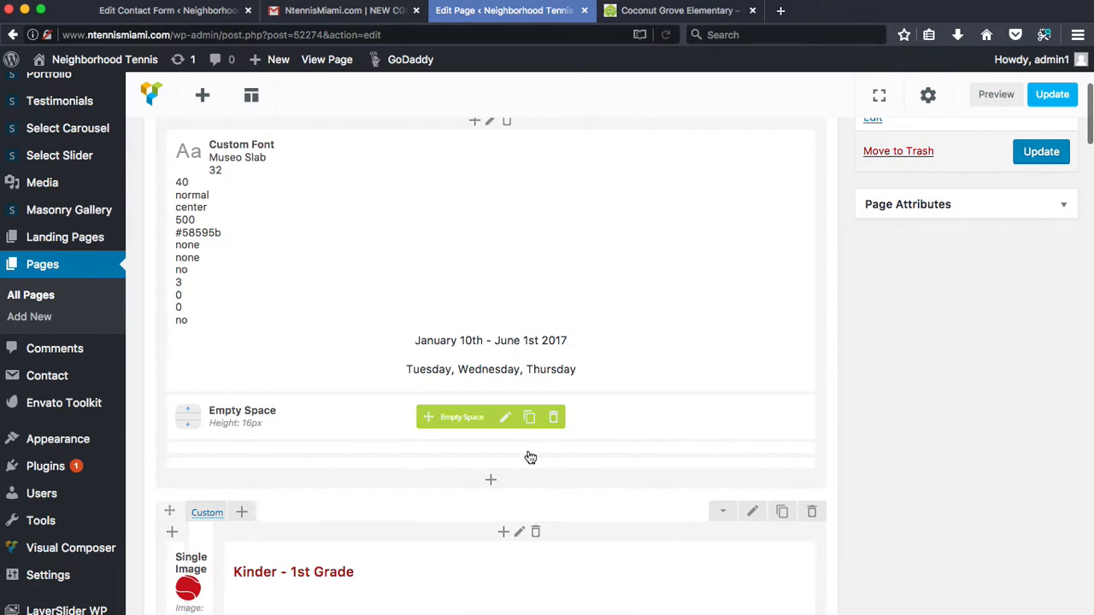
# - Examine the settings of the Separator below the Empty Space and view its line on the published Coconut Grove Elementary page
pyautogui.scroll(-2, 369, 531)
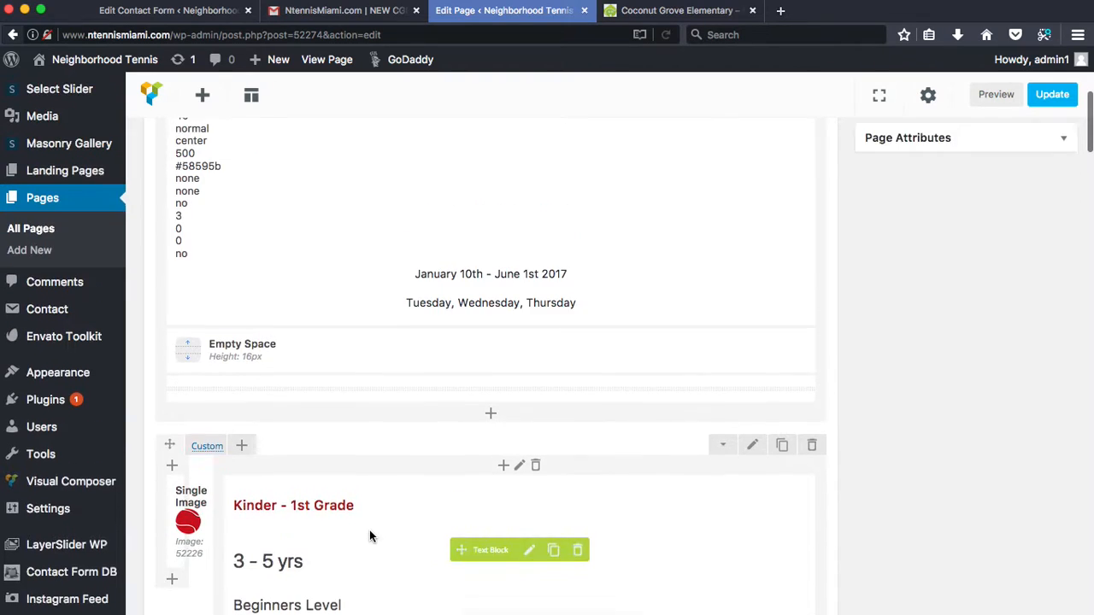
pyautogui.scroll(1, 369, 536)
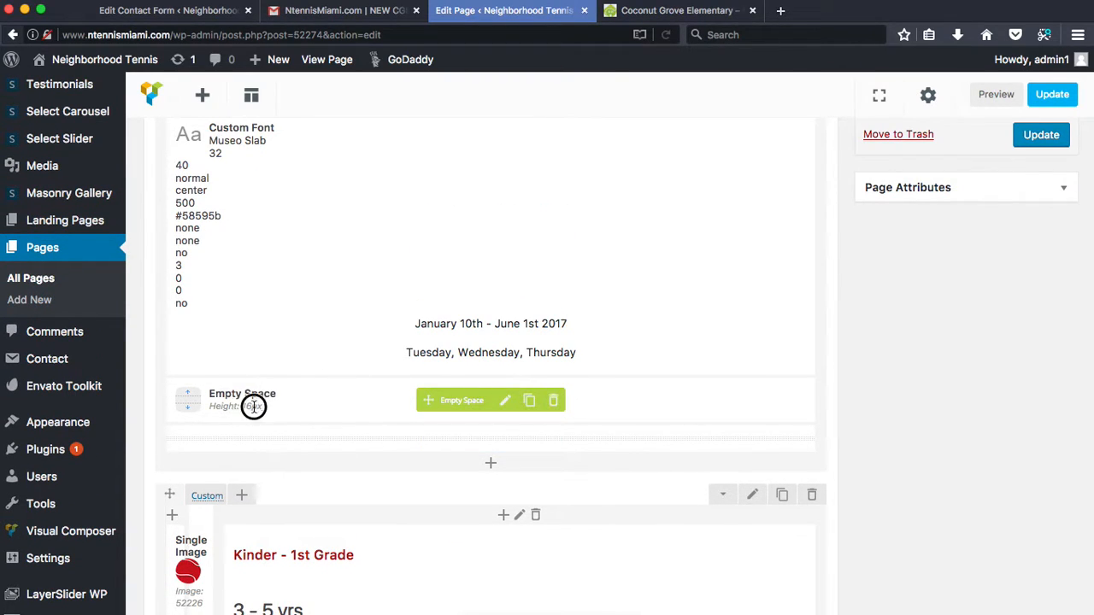
pyautogui.scroll(-1, 429, 518)
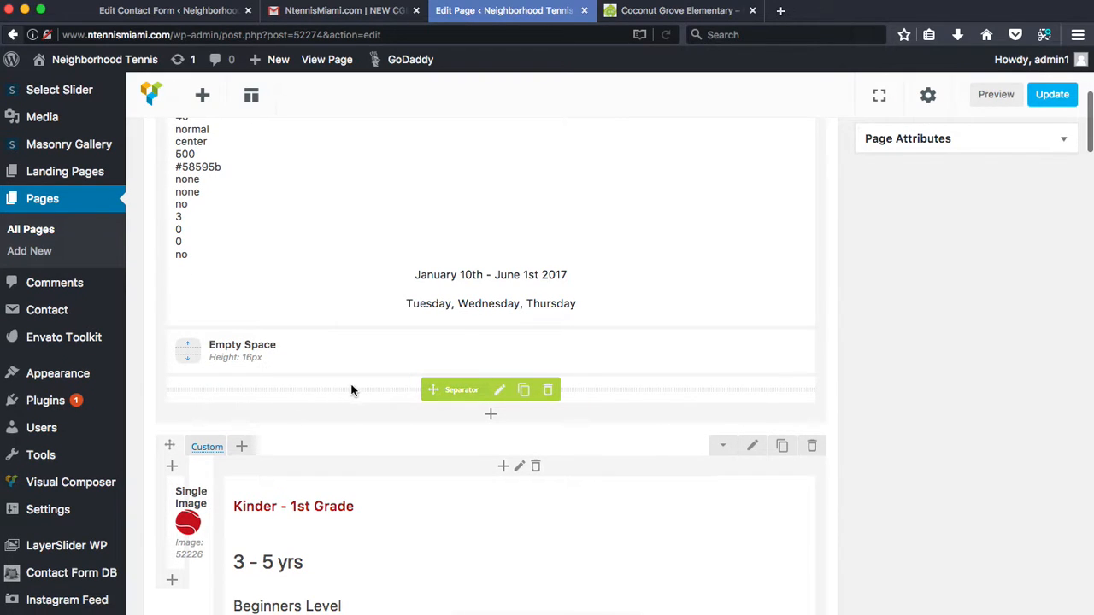
pyautogui.click(499, 390)
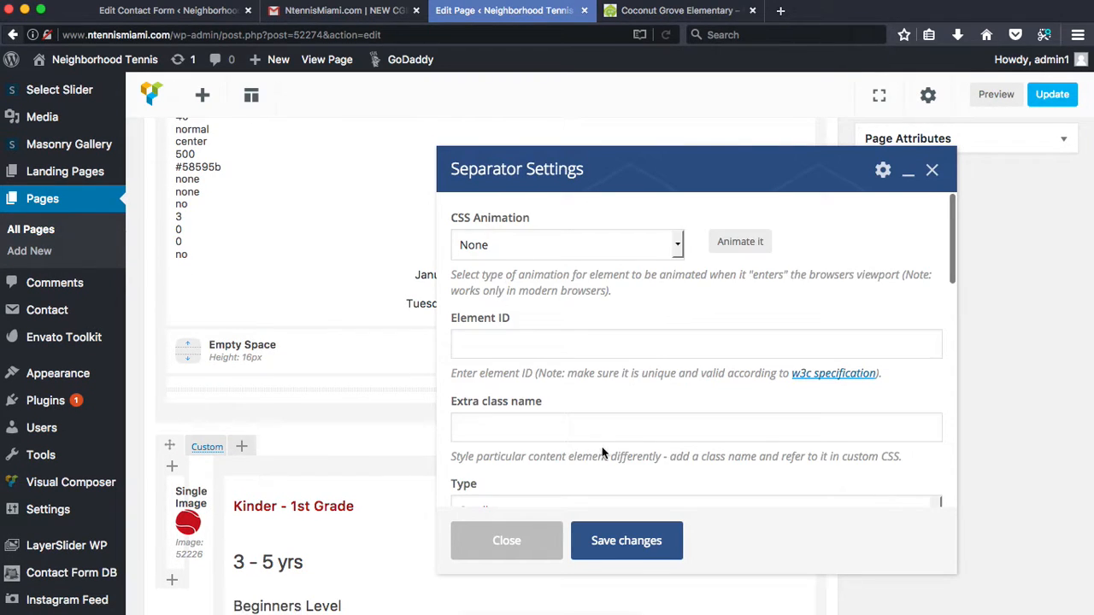
pyautogui.scroll(-3, 624, 432)
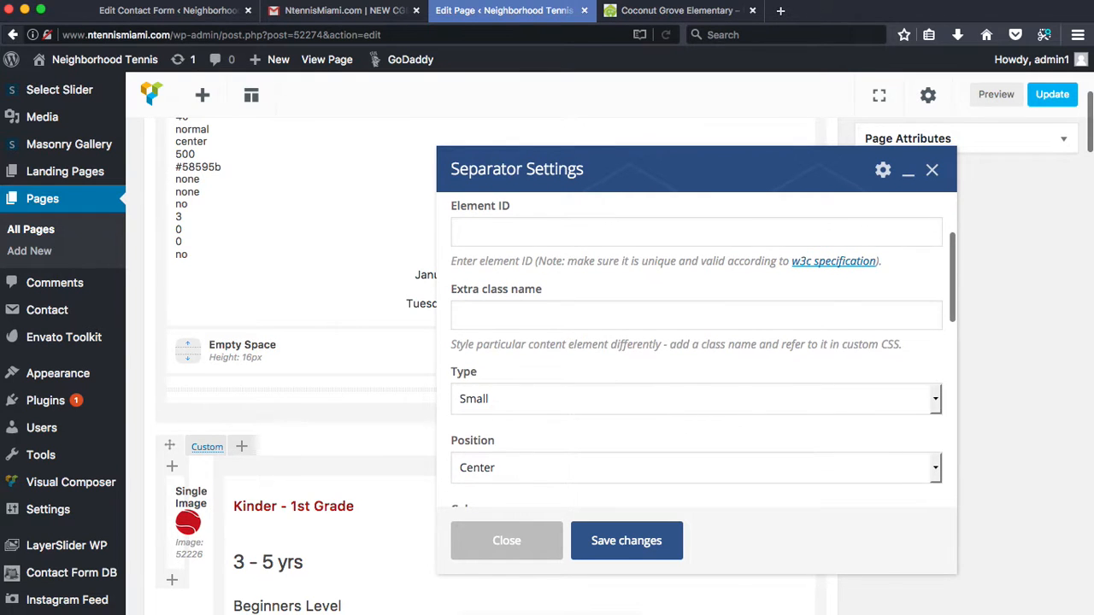
pyautogui.click(643, 10)
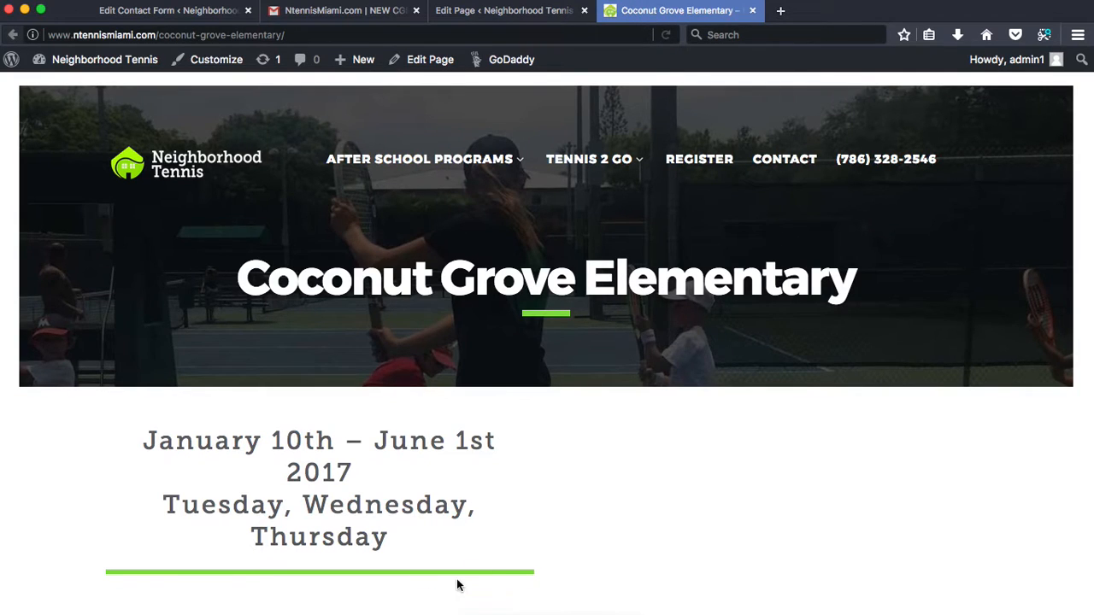
pyautogui.scroll(-3, 552, 587)
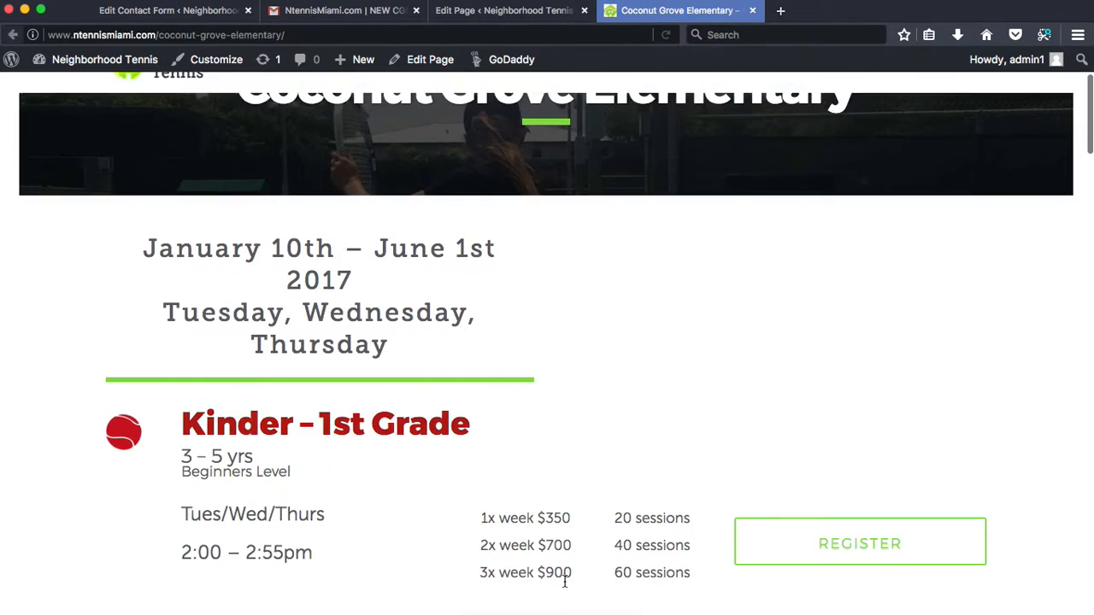
# - Return to the page editor and examine the Separator's Type, Position, Color, Border Style, Width and Thickness settings
pyautogui.click(505, 10)
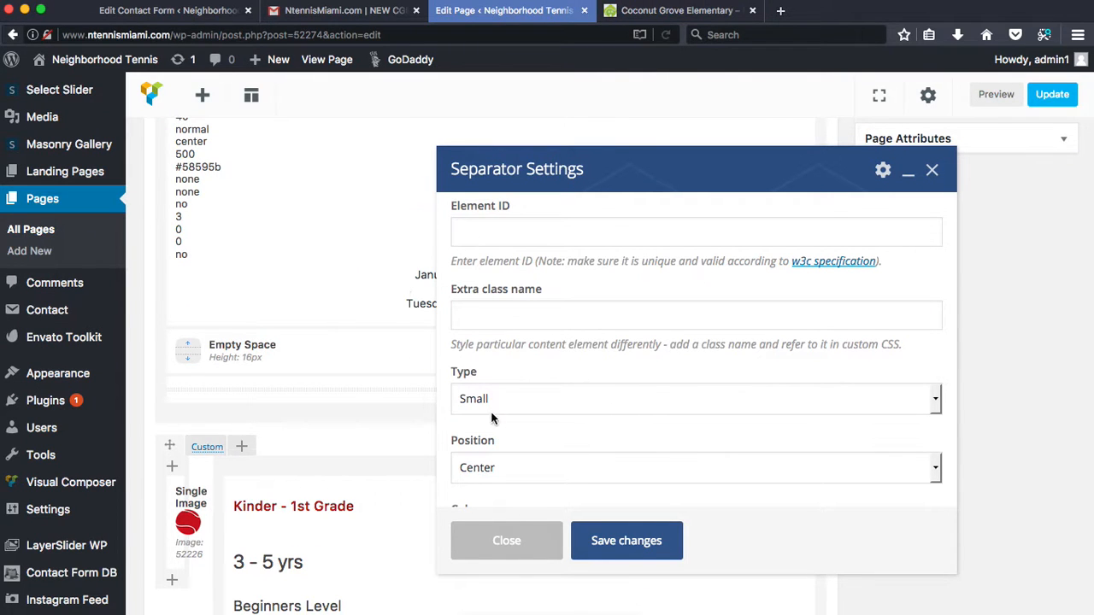
pyautogui.scroll(-2, 499, 329)
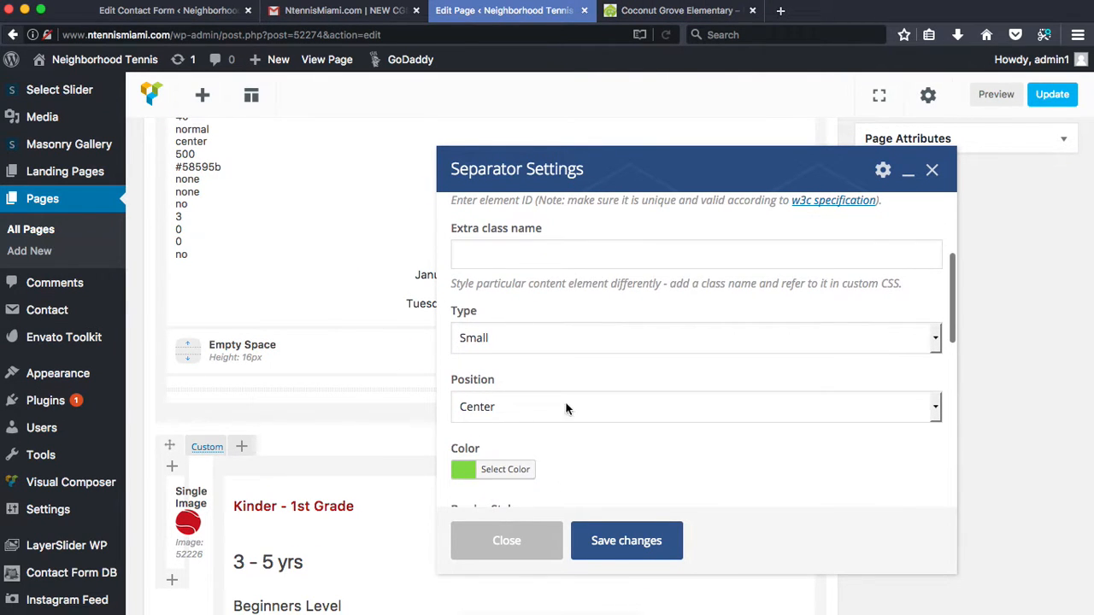
pyautogui.click(523, 407)
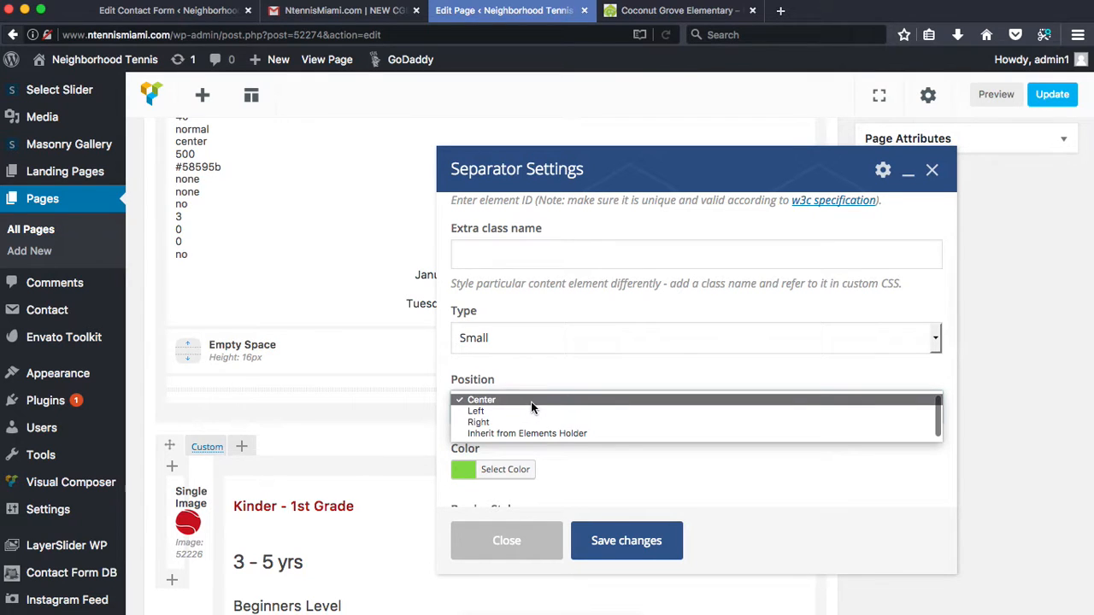
pyautogui.click(563, 393)
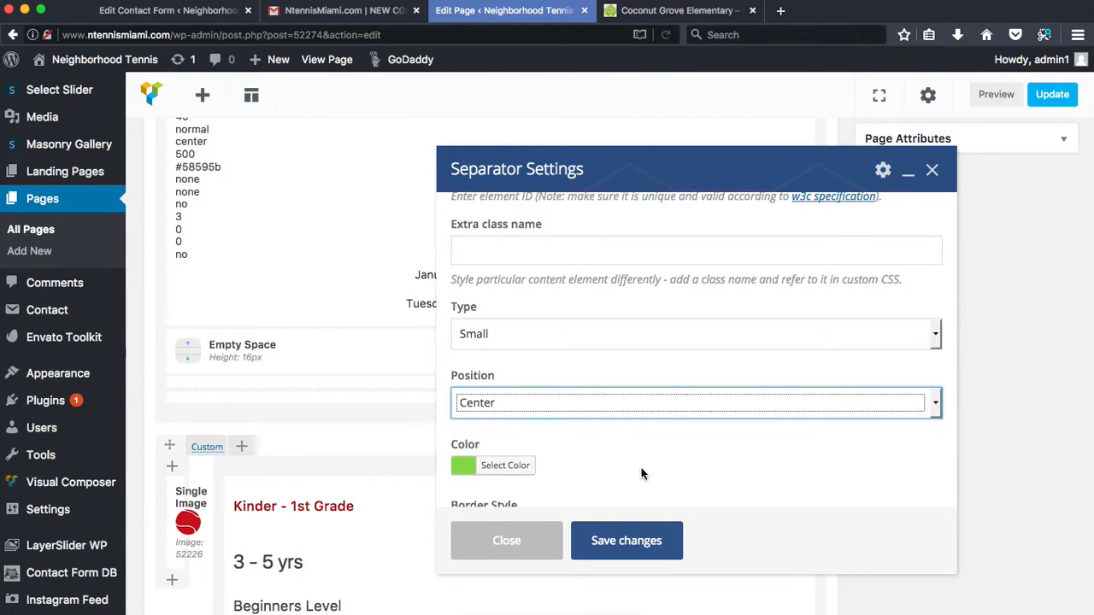
pyautogui.scroll(-5, 632, 462)
pyautogui.scroll(-4, 579, 385)
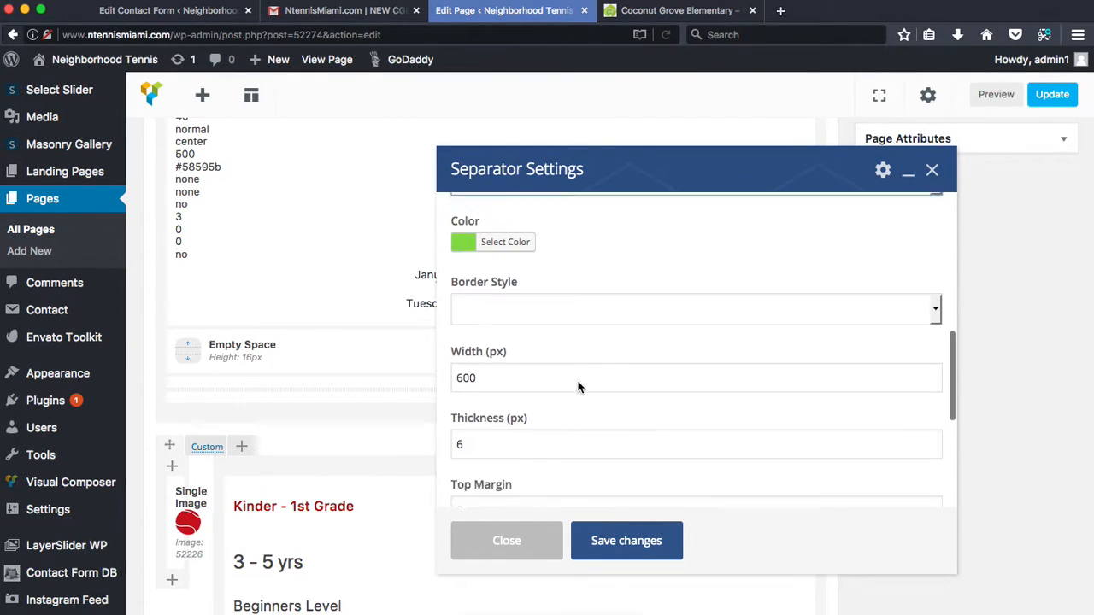
pyautogui.moveTo(480, 288); pyautogui.dragTo(434, 274)
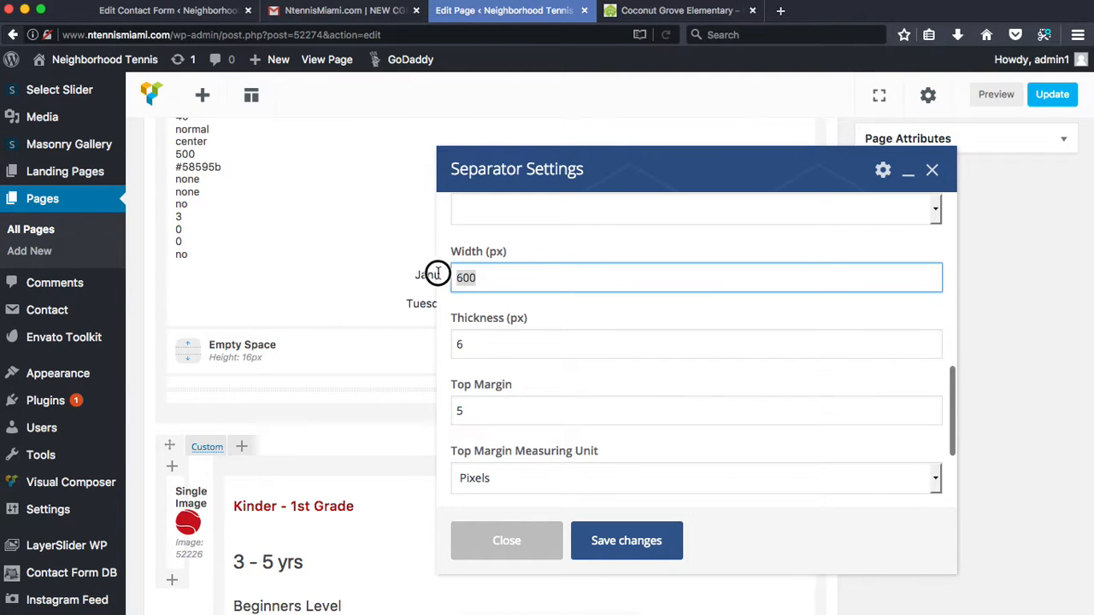
pyautogui.click(520, 337)
pyautogui.scroll(-2, 530, 359)
pyautogui.scroll(2, 540, 369)
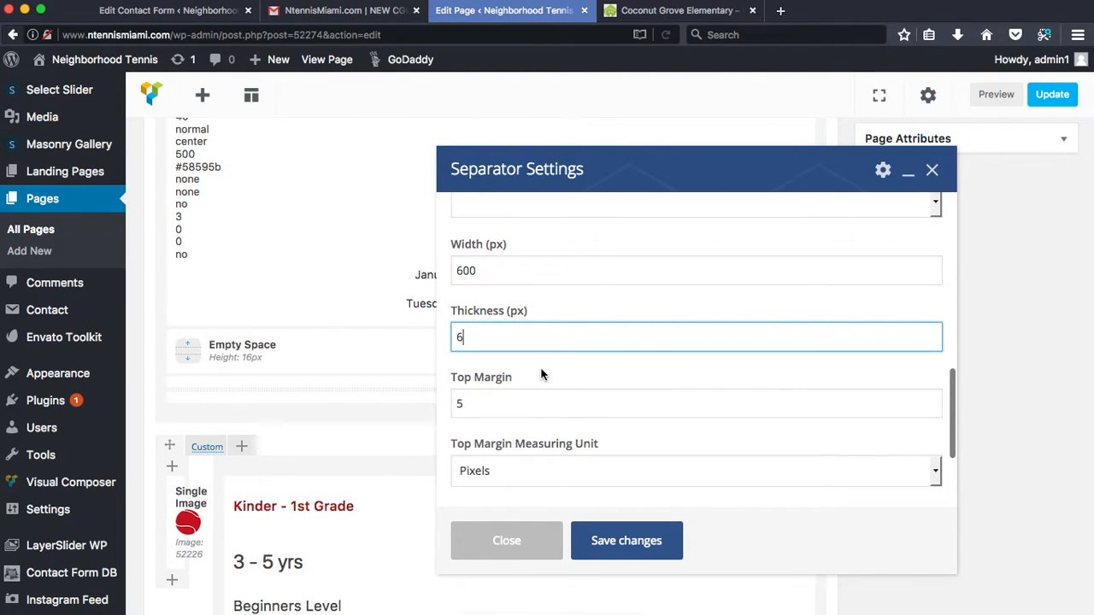
# - Set the Separator's Width to 50 px
pyautogui.doubleClick(459, 270)
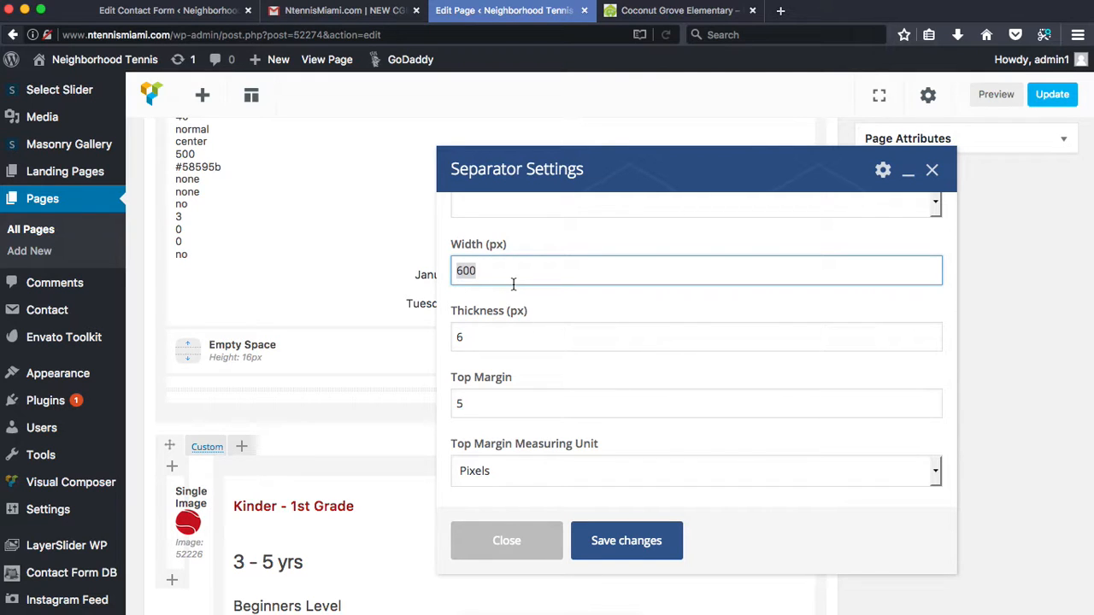
pyautogui.write('50')
pyautogui.press('super+z')
pyautogui.write('5')
pyautogui.scroll(-1, 579, 391)
pyautogui.scroll(-2, 578, 391)
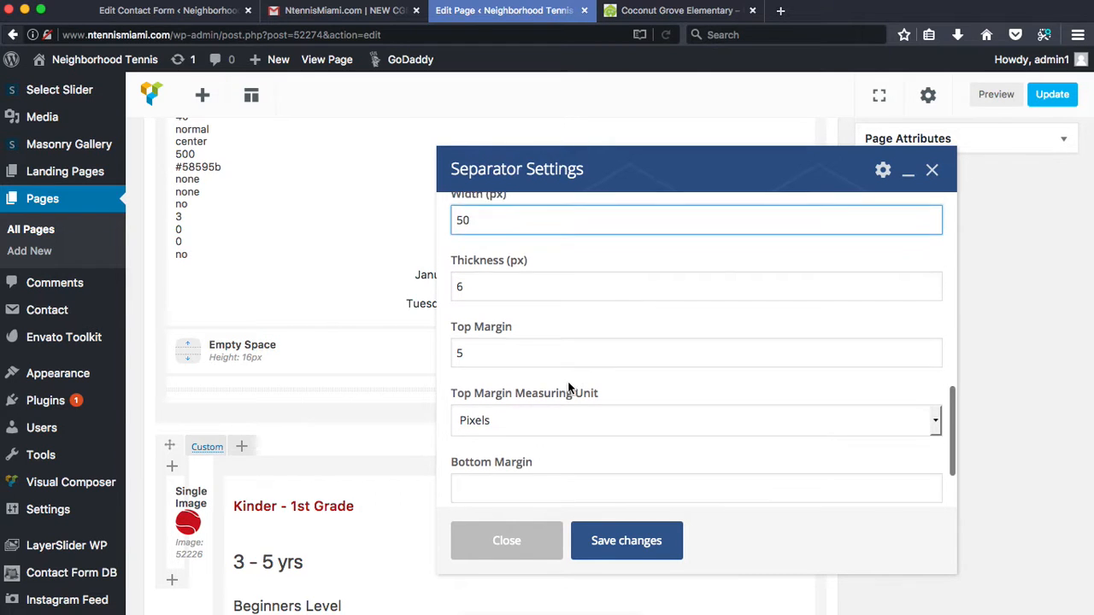
# - Review the Separator's top and bottom margin settings, keep Pixels as the top margin's measuring unit, and save the changes
pyautogui.scroll(-1, 590, 378)
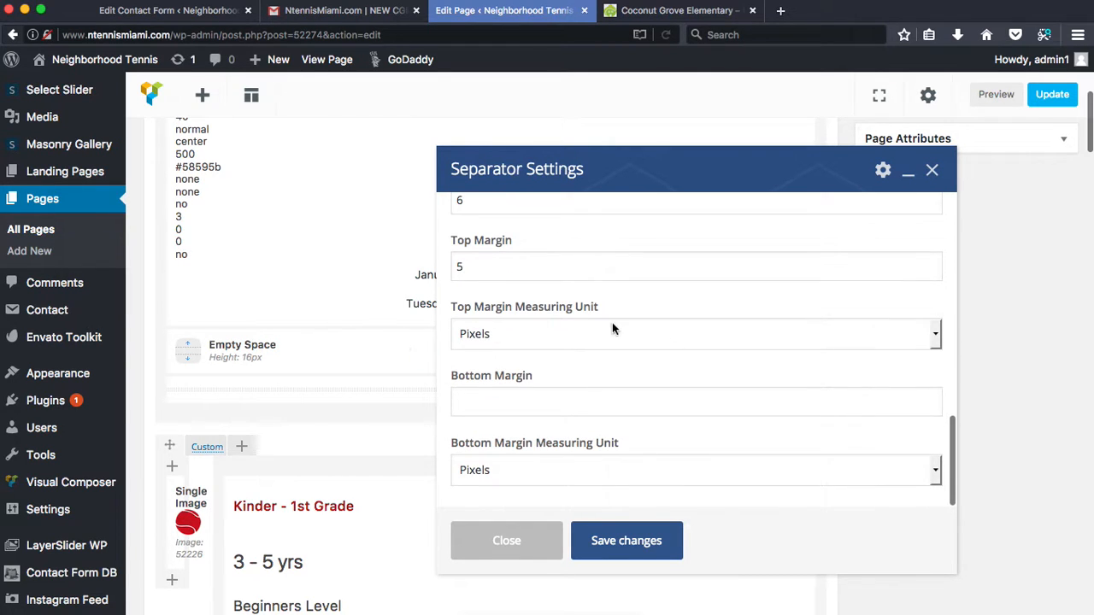
pyautogui.click(533, 343)
pyautogui.click(532, 326)
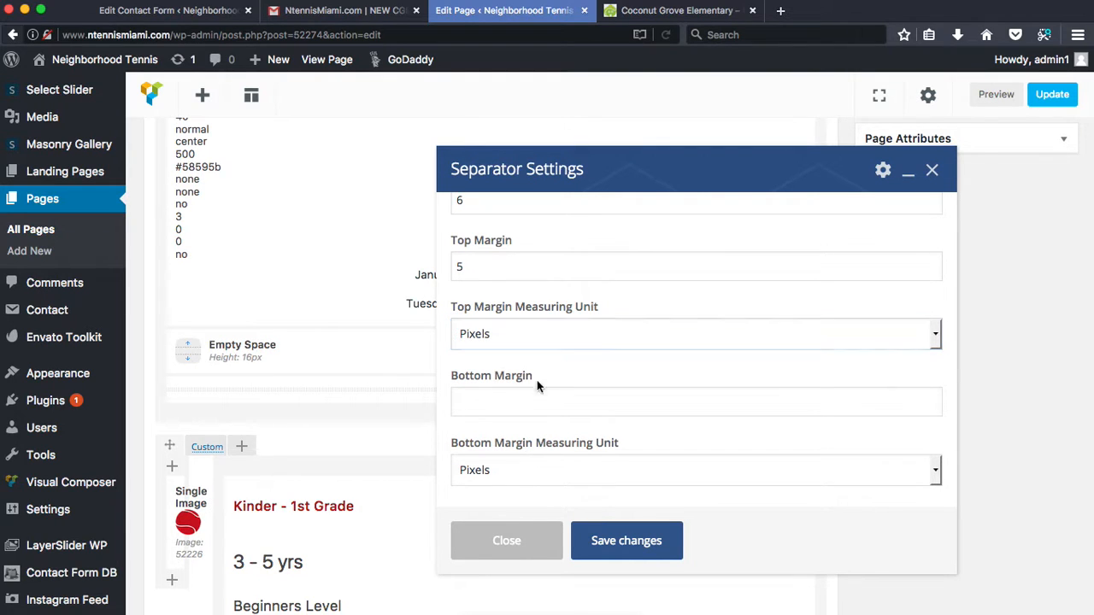
pyautogui.click(553, 395)
pyautogui.click(509, 329)
pyautogui.click(510, 328)
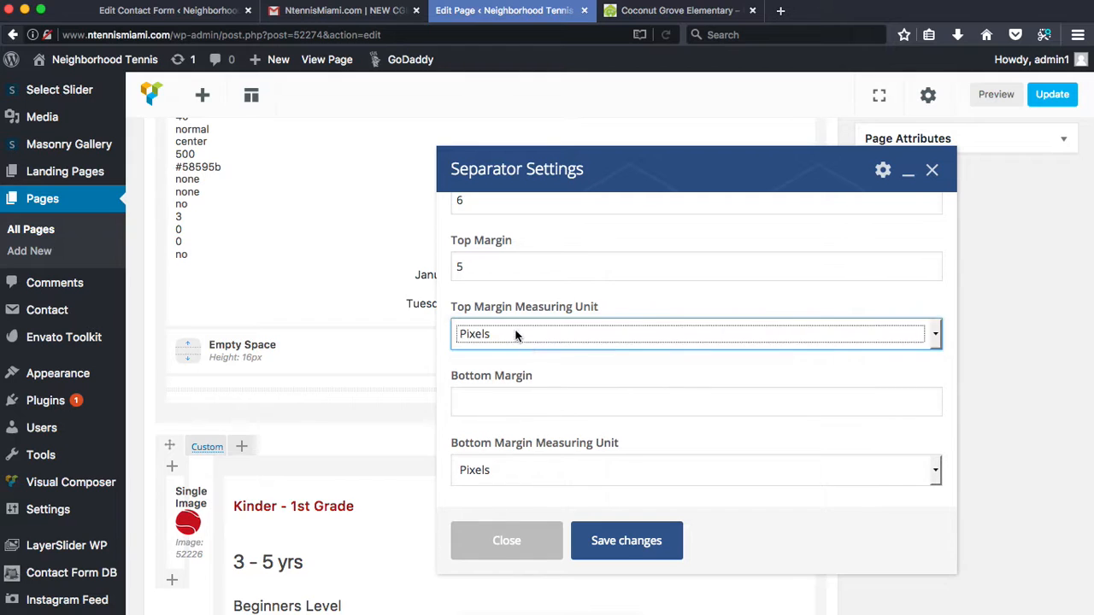
pyautogui.scroll(-1, 552, 398)
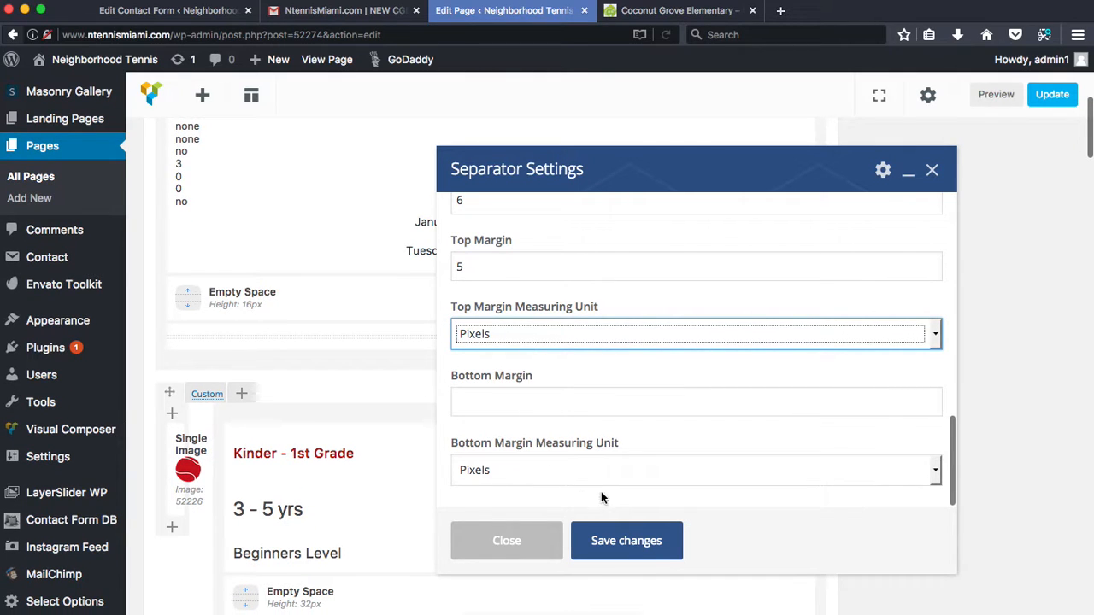
pyautogui.click(541, 338)
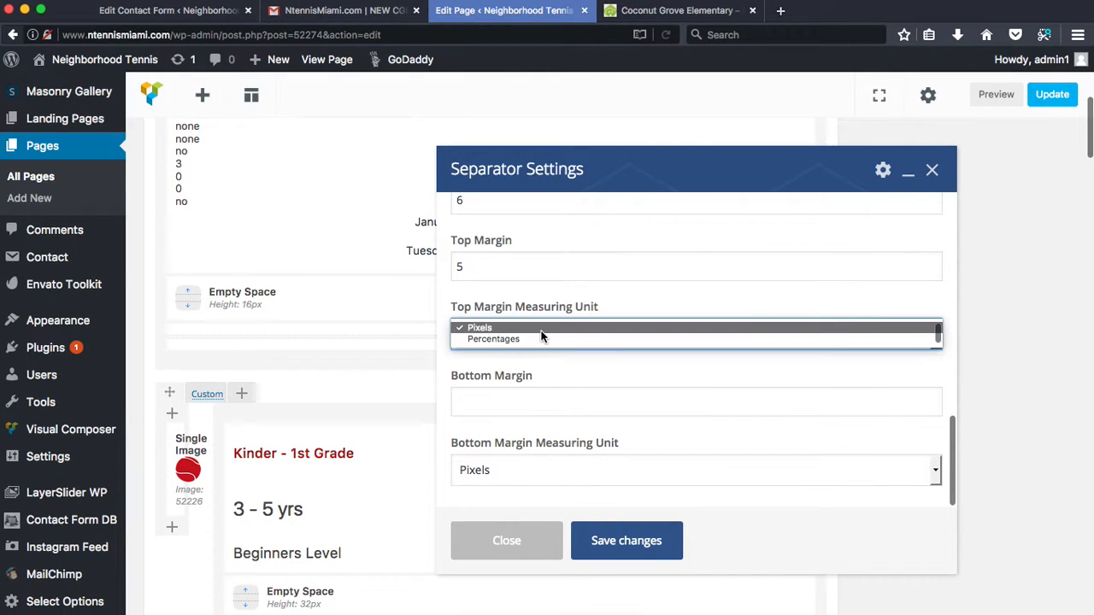
pyautogui.click(597, 301)
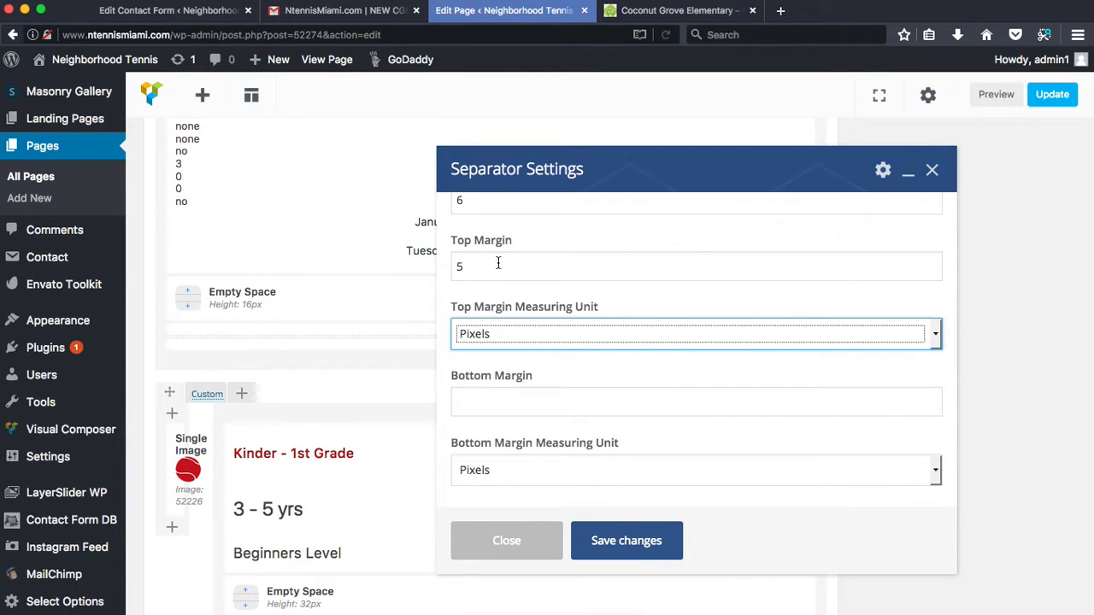
pyautogui.click(478, 341)
pyautogui.click(499, 324)
pyautogui.scroll(1, 532, 291)
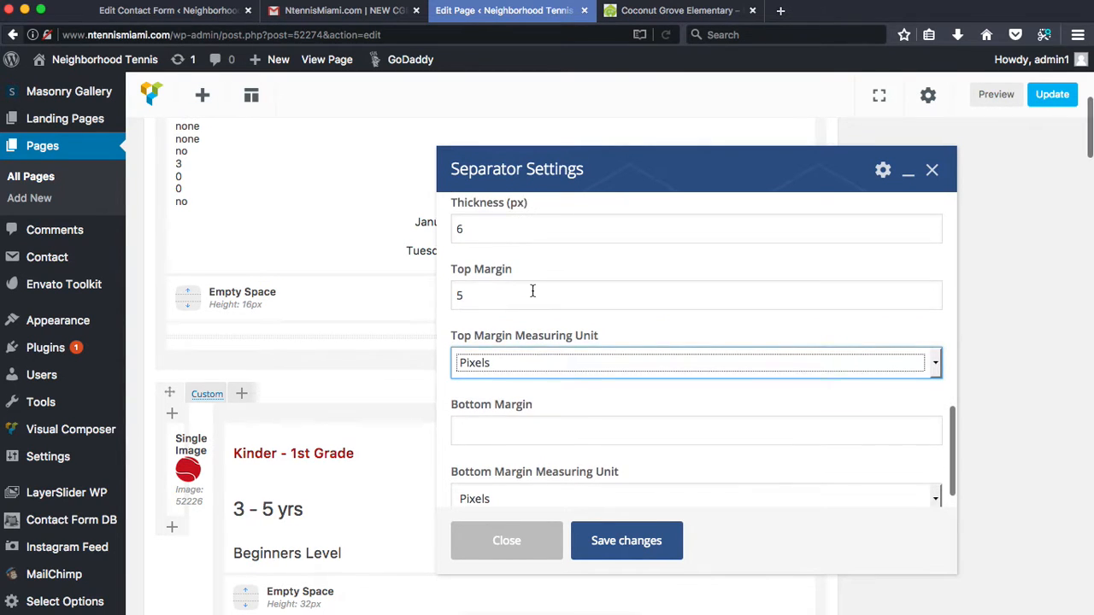
pyautogui.scroll(-1, 587, 373)
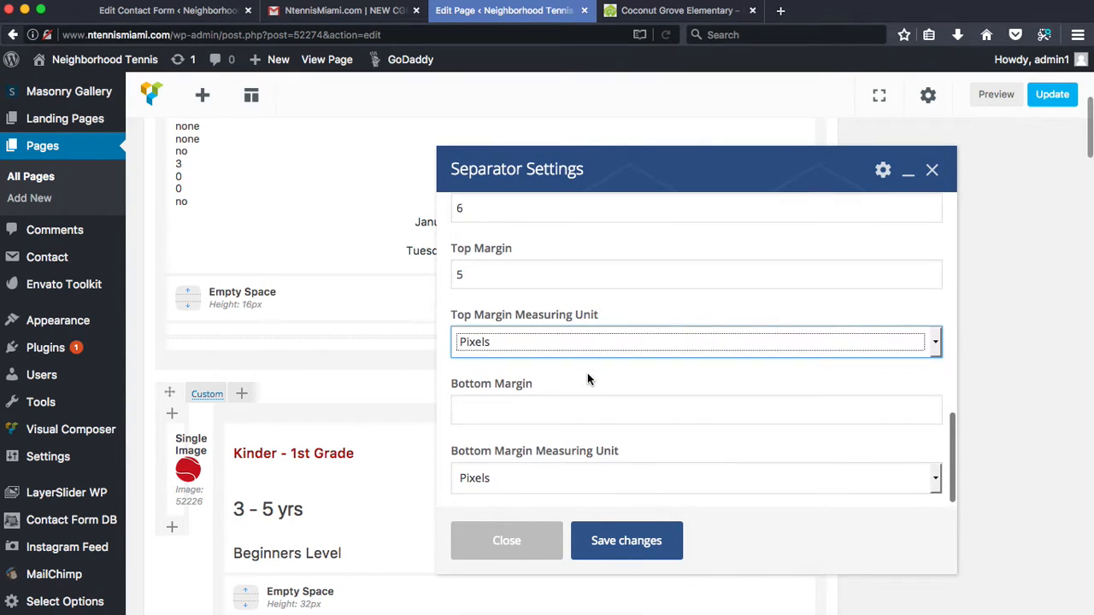
pyautogui.click(630, 547)
# - Open the settings of the Custom Font element above the Empty Space and change the start date in its content to August 28th
pyautogui.scroll(3, 451, 222)
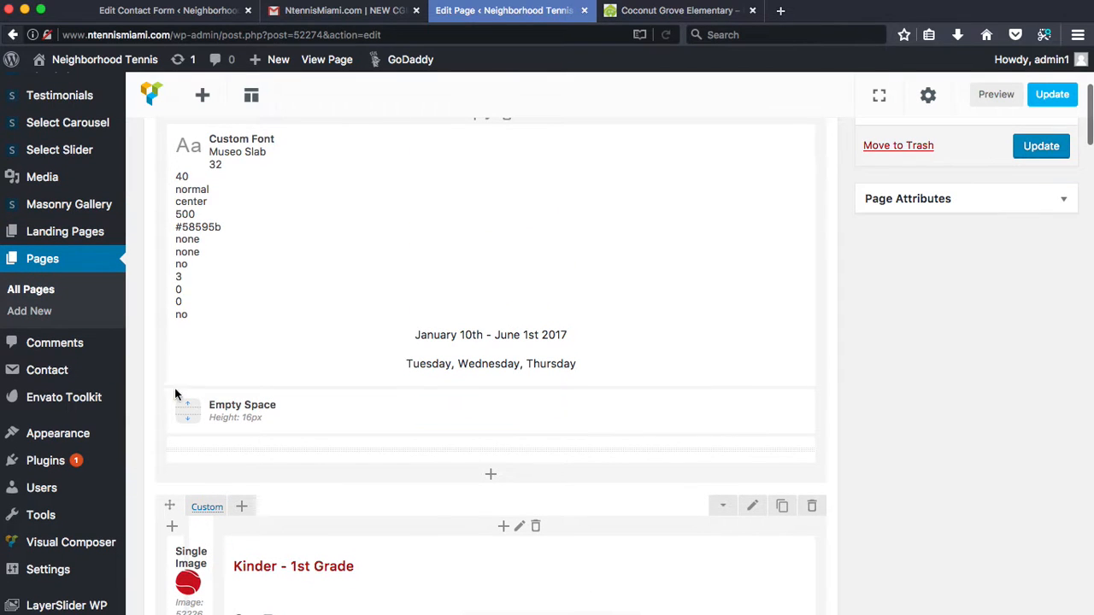
pyautogui.scroll(-3, 916, 468)
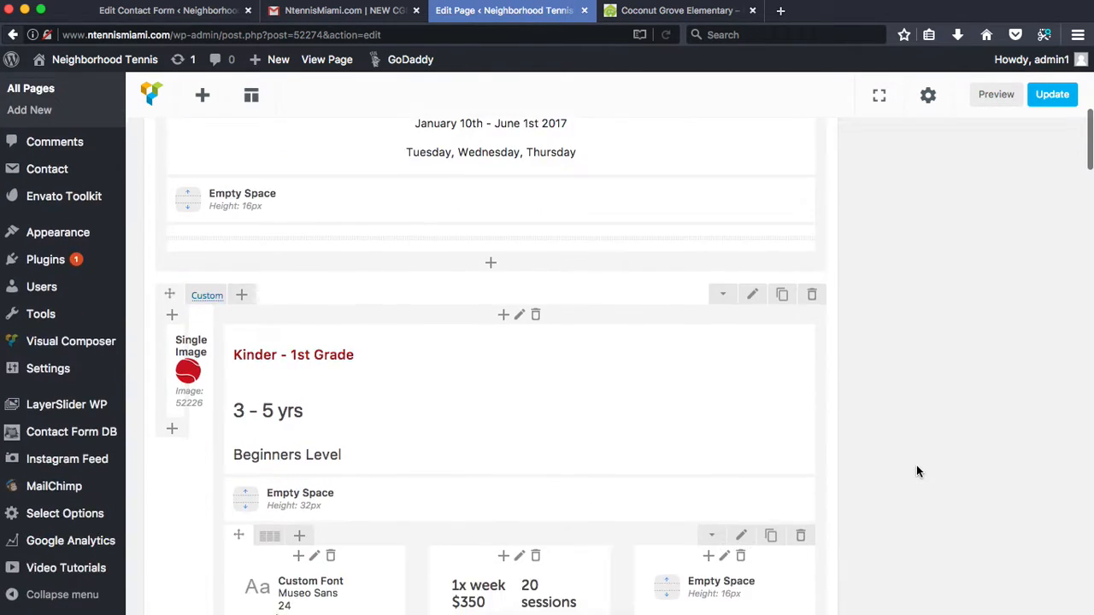
pyautogui.scroll(4, 916, 468)
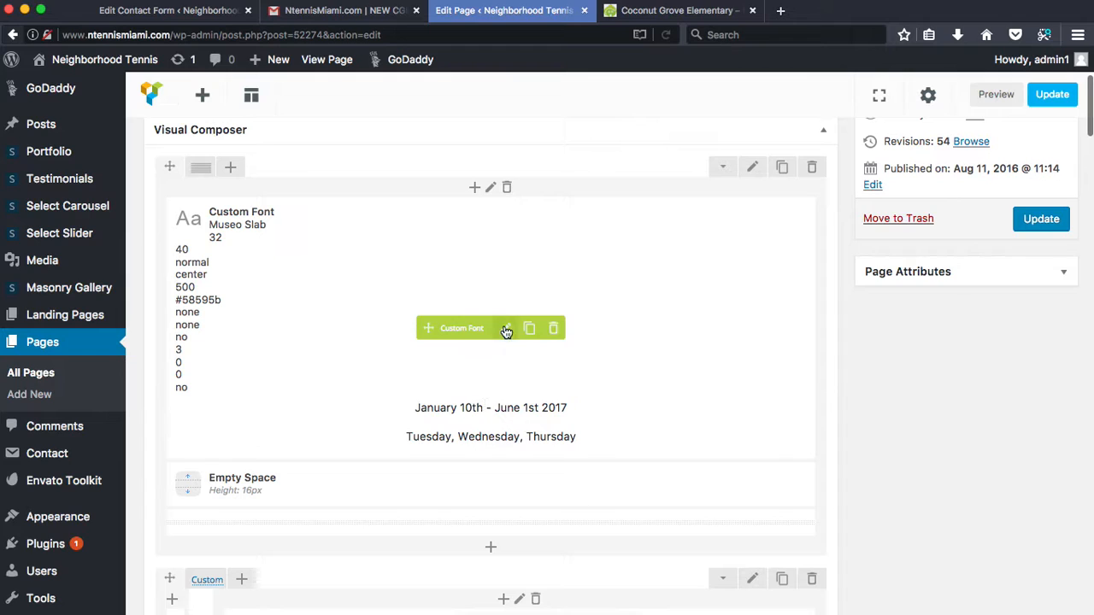
pyautogui.click(506, 332)
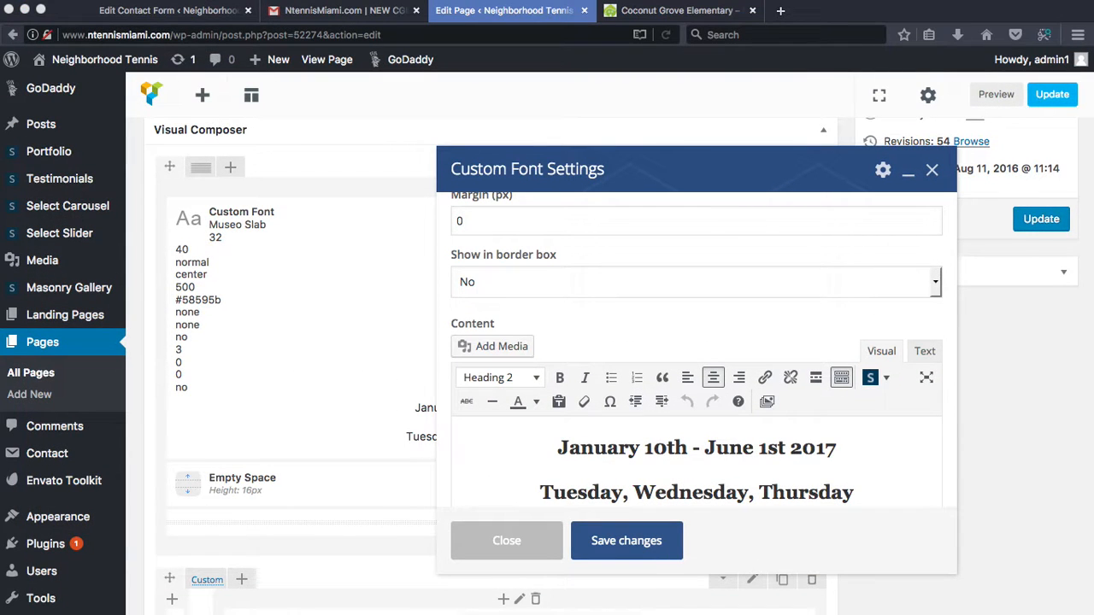
pyautogui.doubleClick(593, 448)
pyautogui.write('Aug')
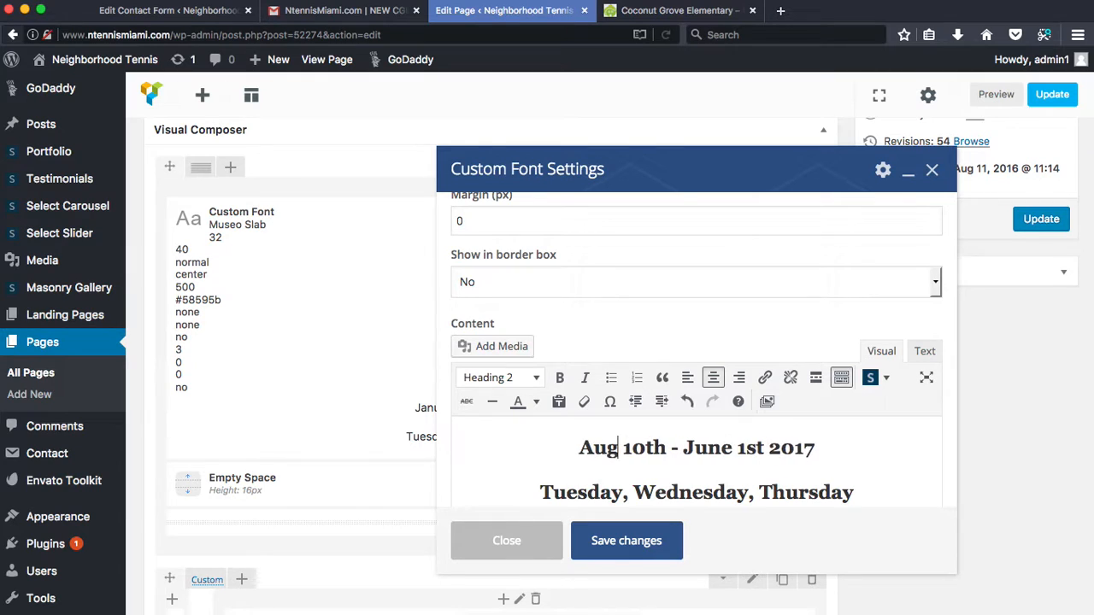
pyautogui.write('ust')
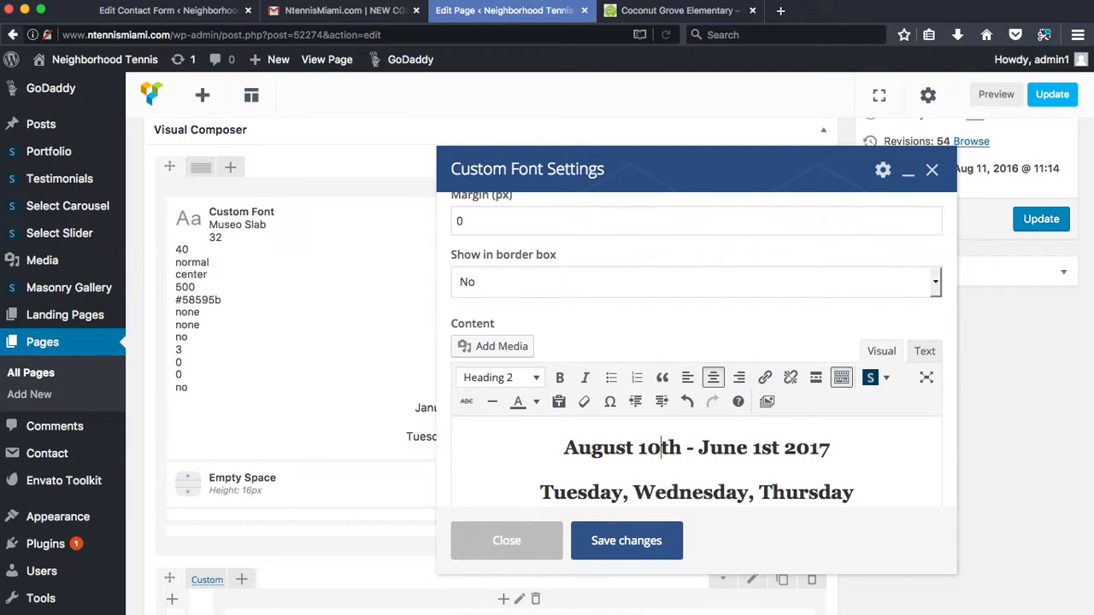
pyautogui.press('BackSpace')
pyautogui.press('BackSpace')
pyautogui.write('28')
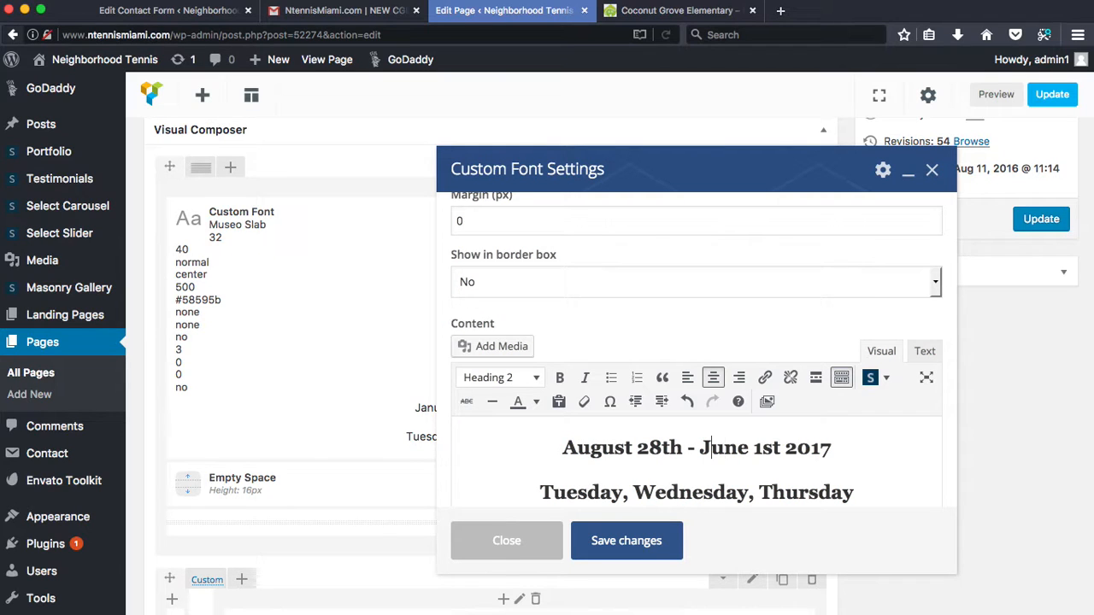
# - Change the end date in the Custom Font content to November 3rd, keeping the year 2017
pyautogui.doubleClick(727, 451)
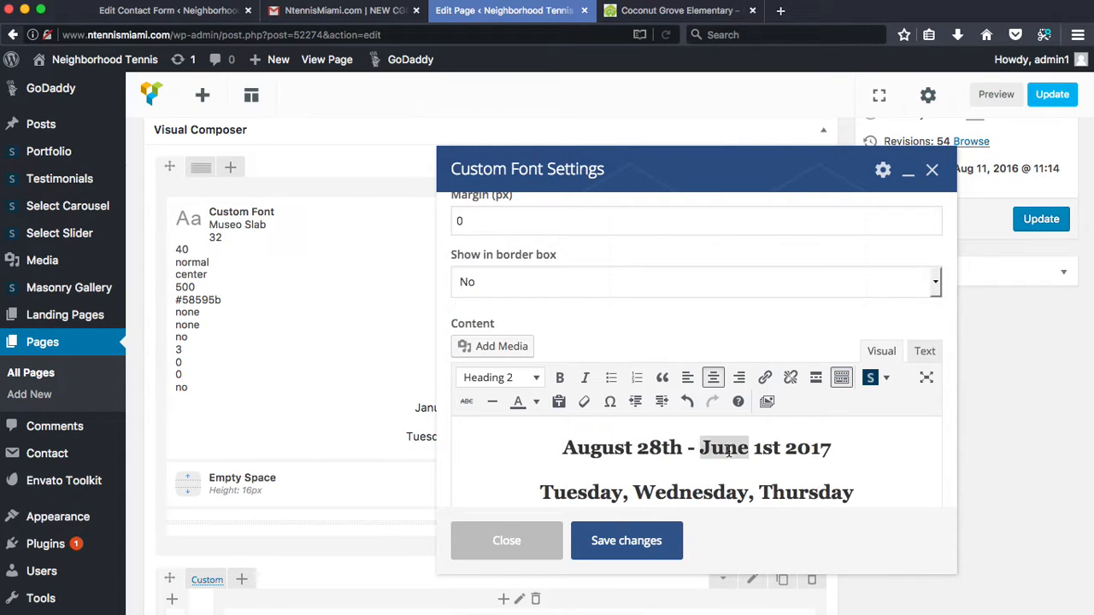
pyautogui.write('November')
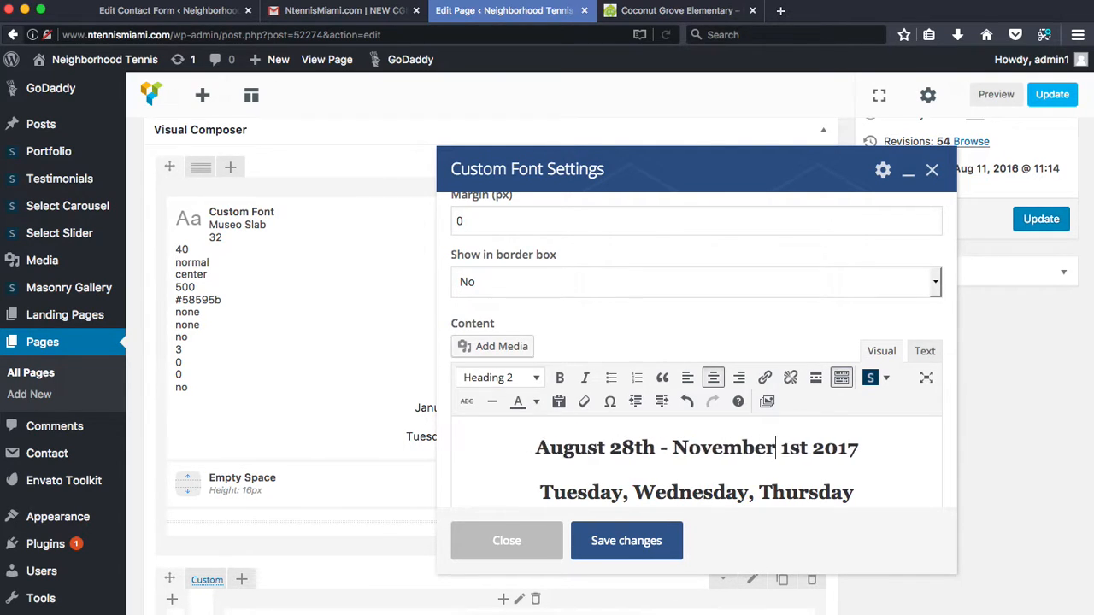
pyautogui.doubleClick(793, 447)
pyautogui.write('3rd')
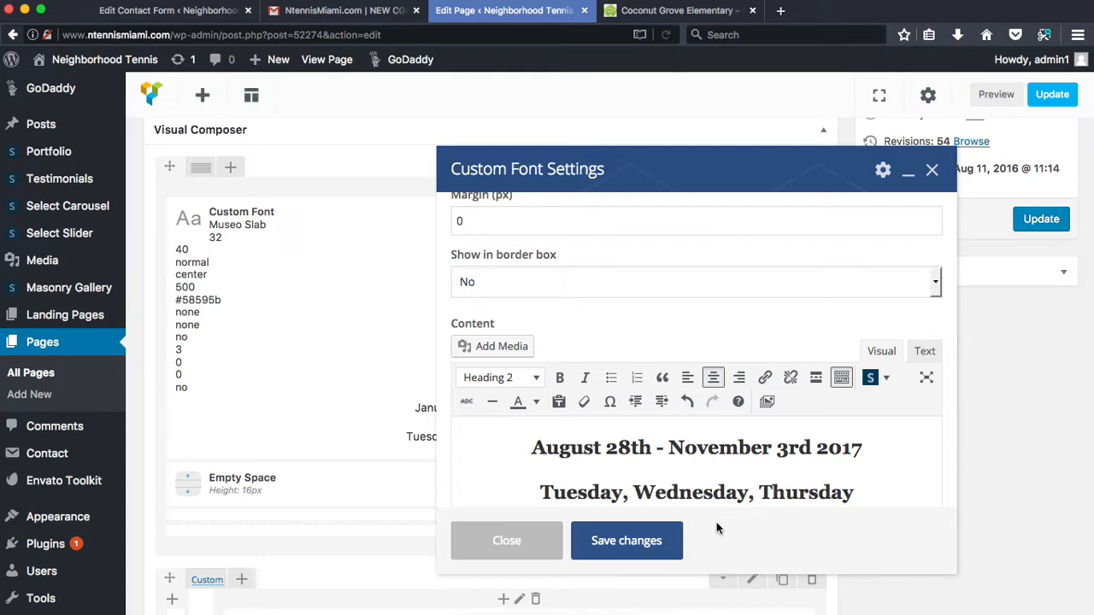
# - Replace the weekday line in the Custom Font content with "Weekdays Monday - Friday" and save the changes
pyautogui.moveTo(540, 492); pyautogui.dragTo(861, 488)
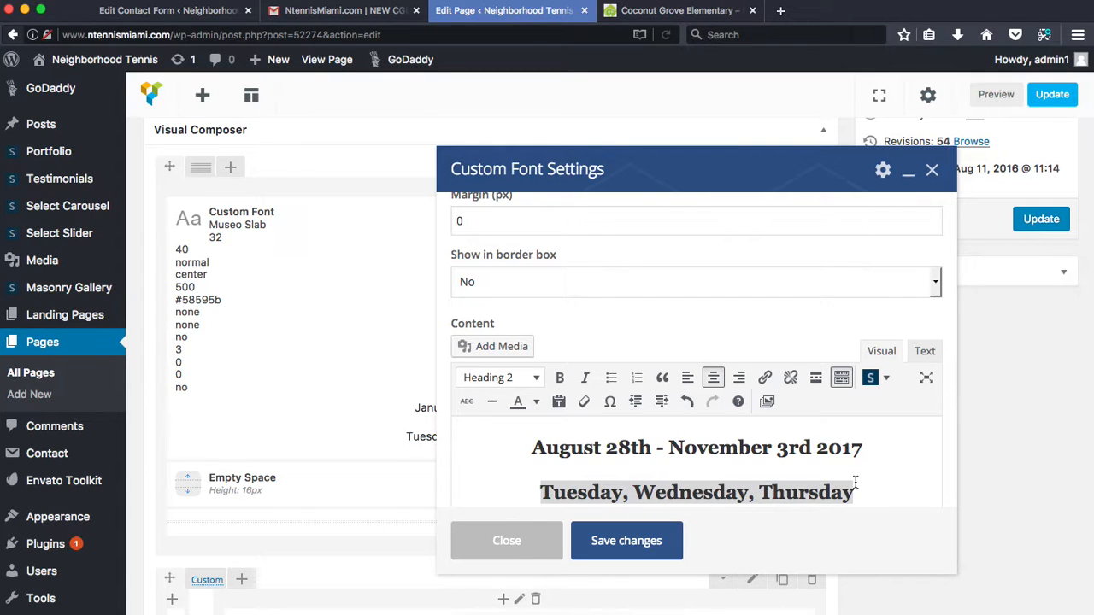
pyautogui.write('Wekk')
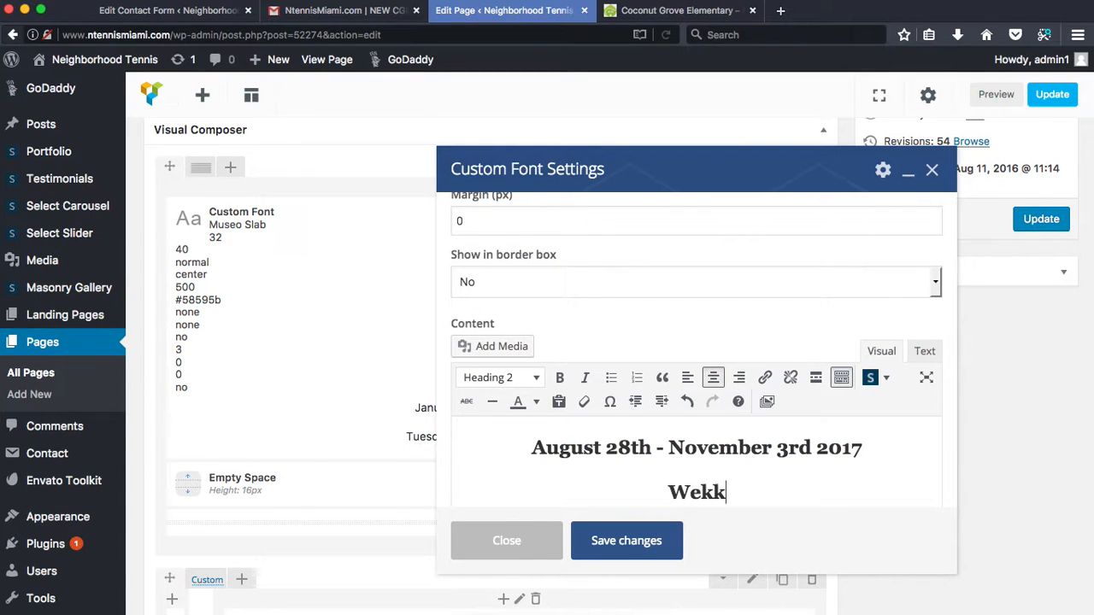
pyautogui.press('BackSpace')
pyautogui.press('BackSpace')
pyautogui.write('ekdays')
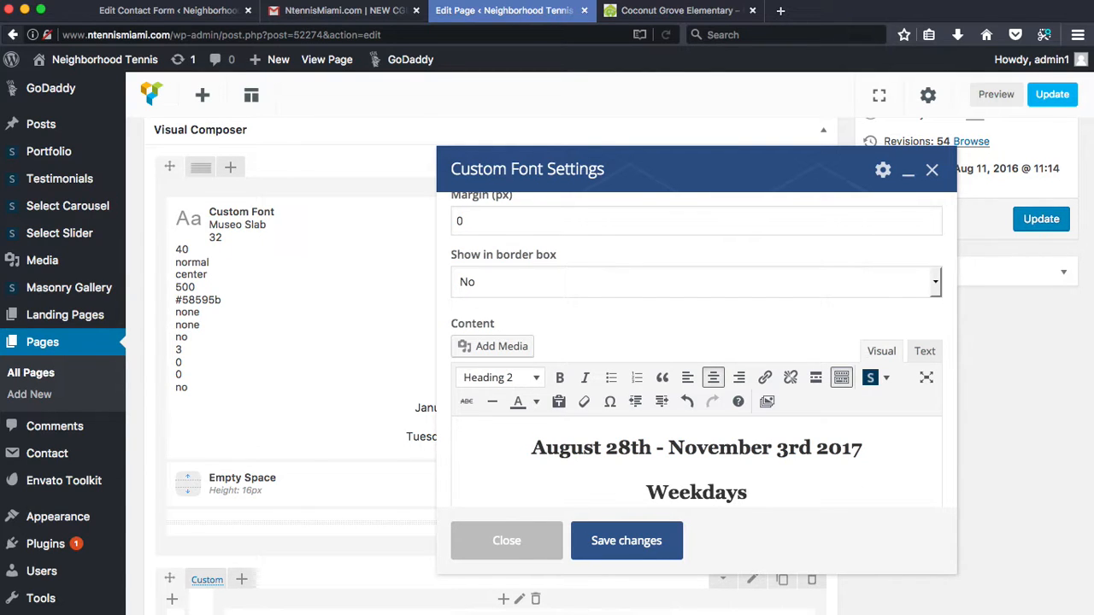
pyautogui.write(' Monday through')
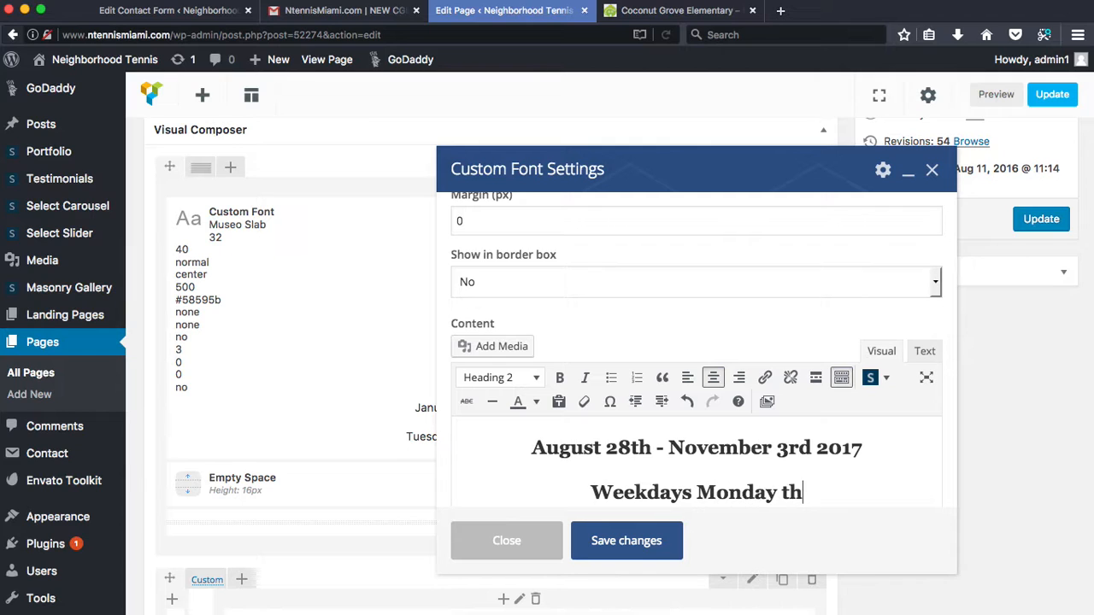
pyautogui.press('BackSpace')
pyautogui.press('BackSpace')
pyautogui.press('BackSpace')
pyautogui.press('BackSpace')
pyautogui.press('BackSpace')
pyautogui.press('BackSpace')
pyautogui.press('BackSpace')
pyautogui.press('BackSpace')
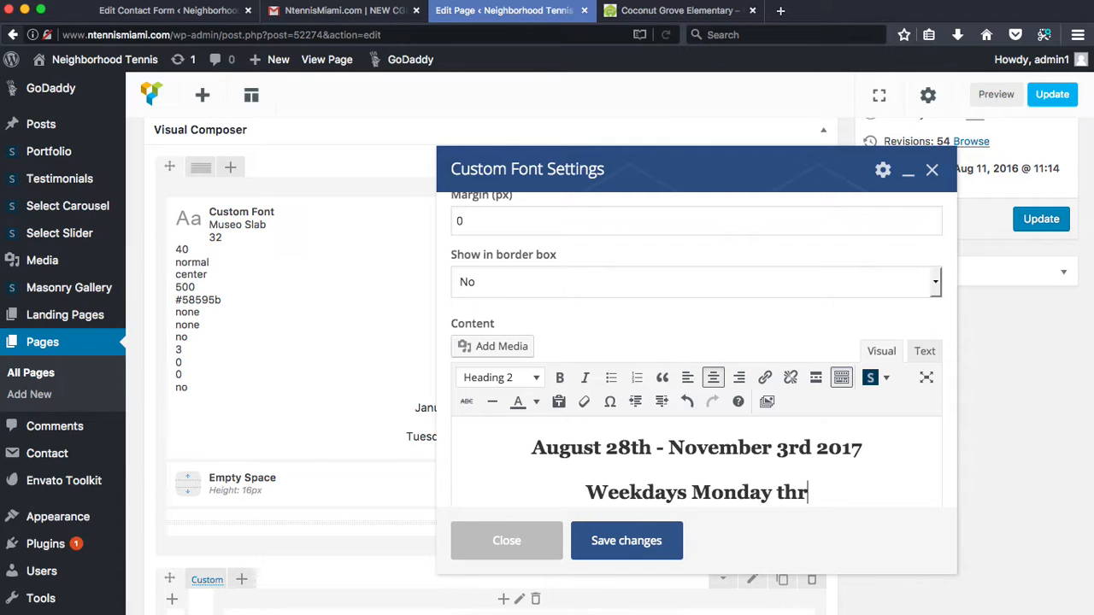
pyautogui.write('- Friday')
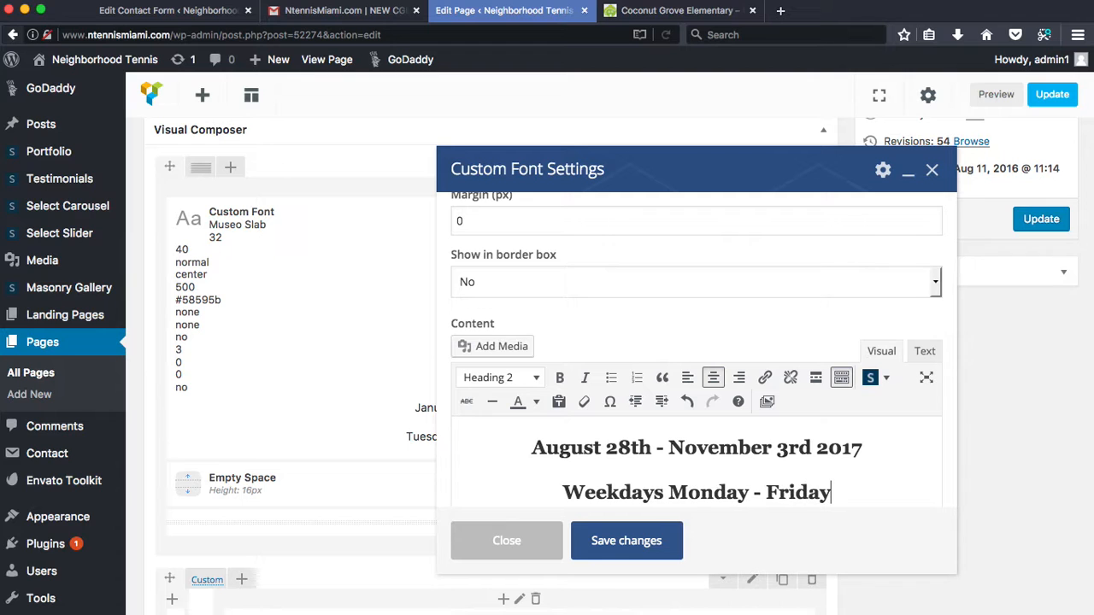
pyautogui.click(628, 541)
# - In the Text Block heading of the Kinder section, replace "Kinder" with "PreK" and save the changes
pyautogui.scroll(-10, 547, 462)
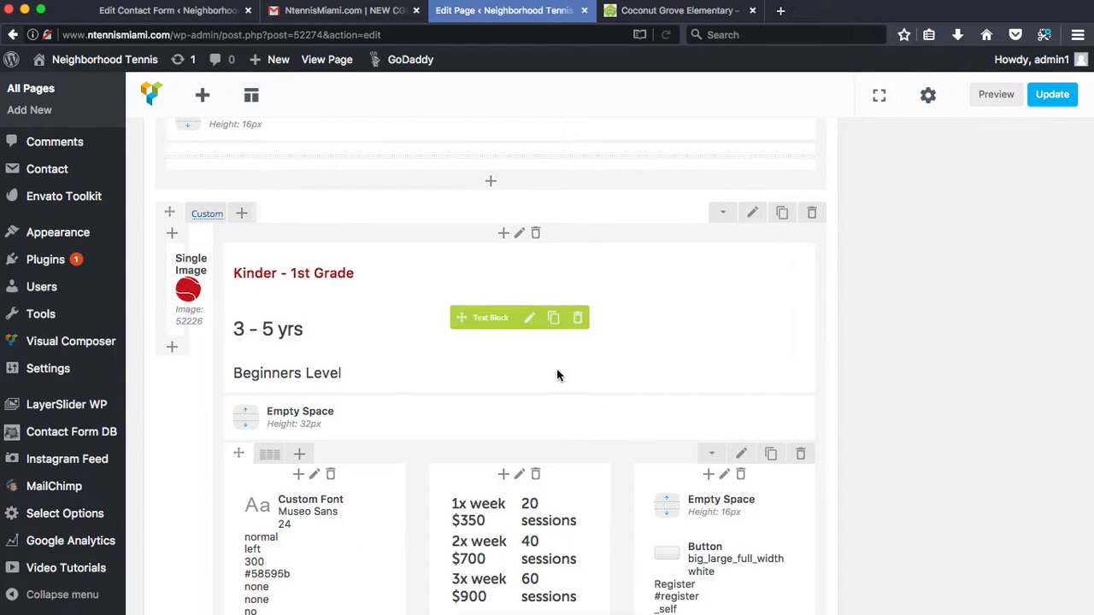
pyautogui.click(531, 318)
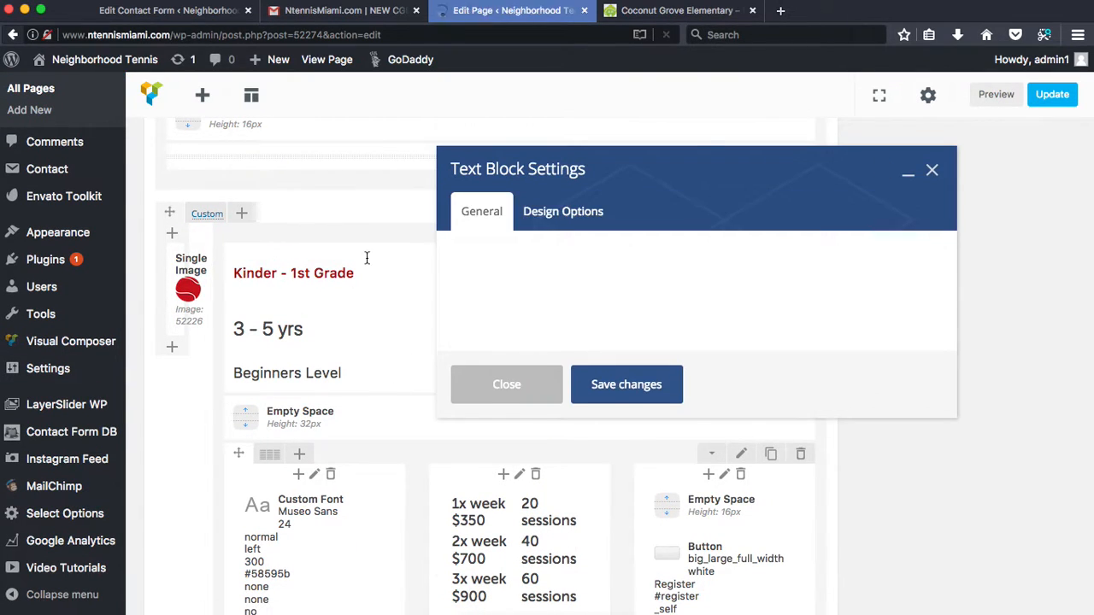
pyautogui.doubleClick(479, 382)
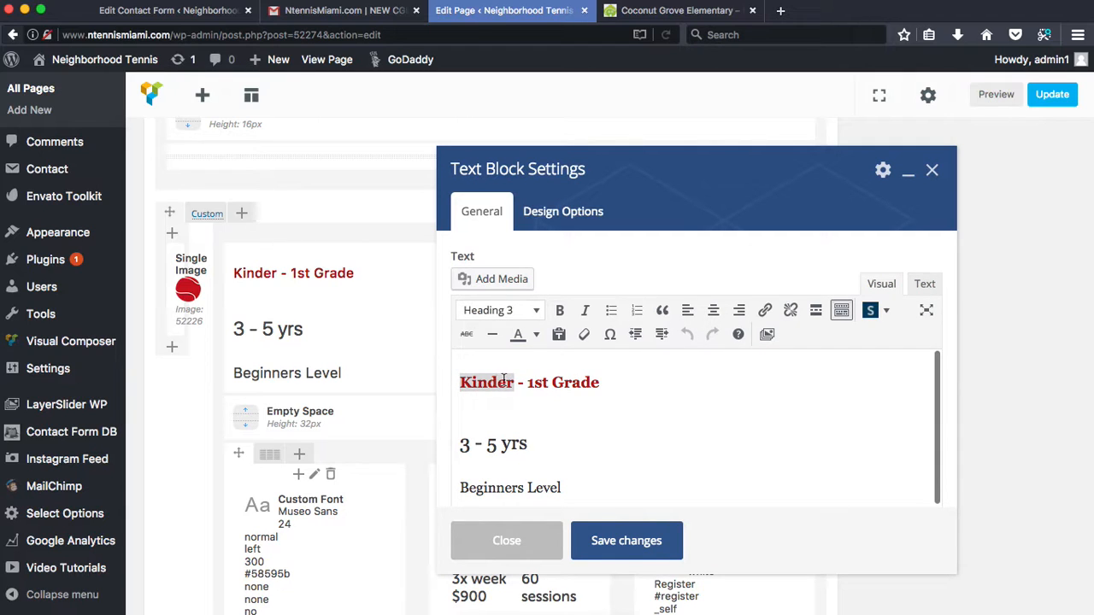
pyautogui.click(515, 382)
pyautogui.doubleClick(485, 383)
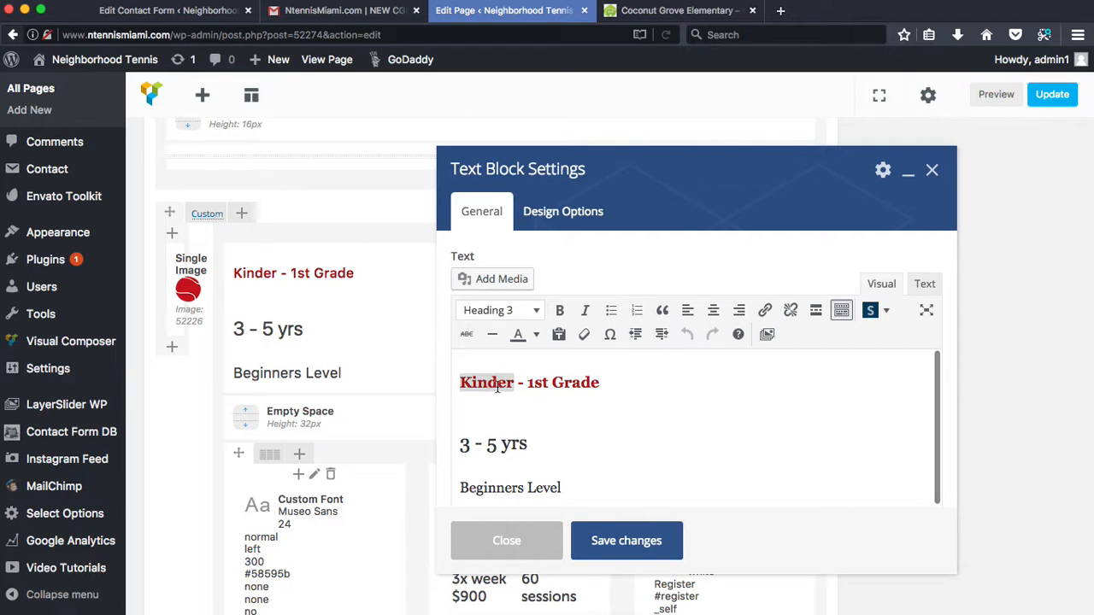
pyautogui.write('Prek')
pyautogui.press('BackSpace')
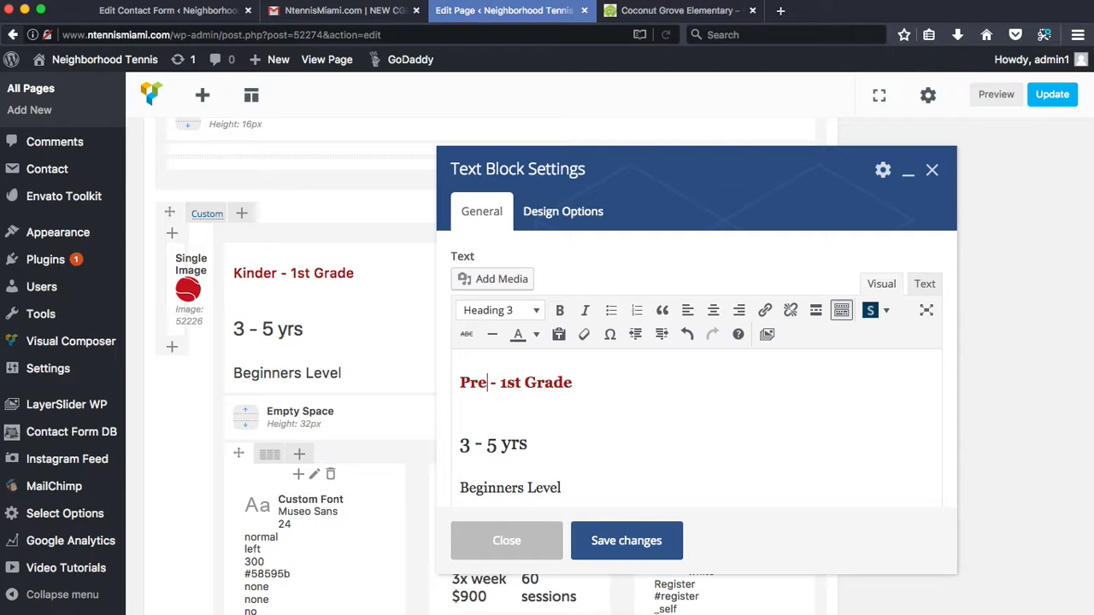
pyautogui.write('K')
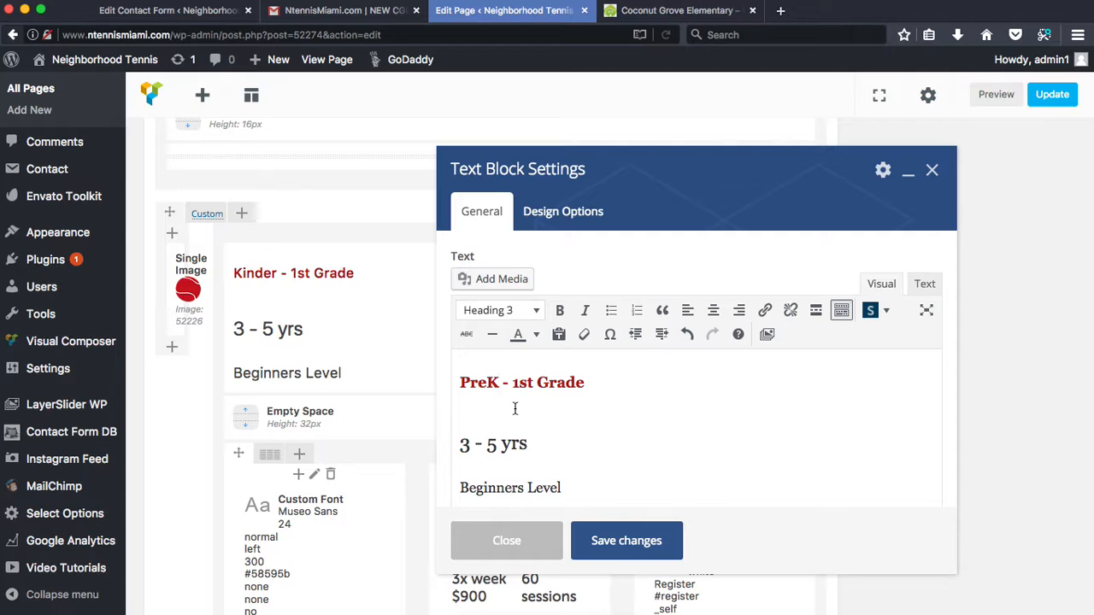
pyautogui.click(469, 450)
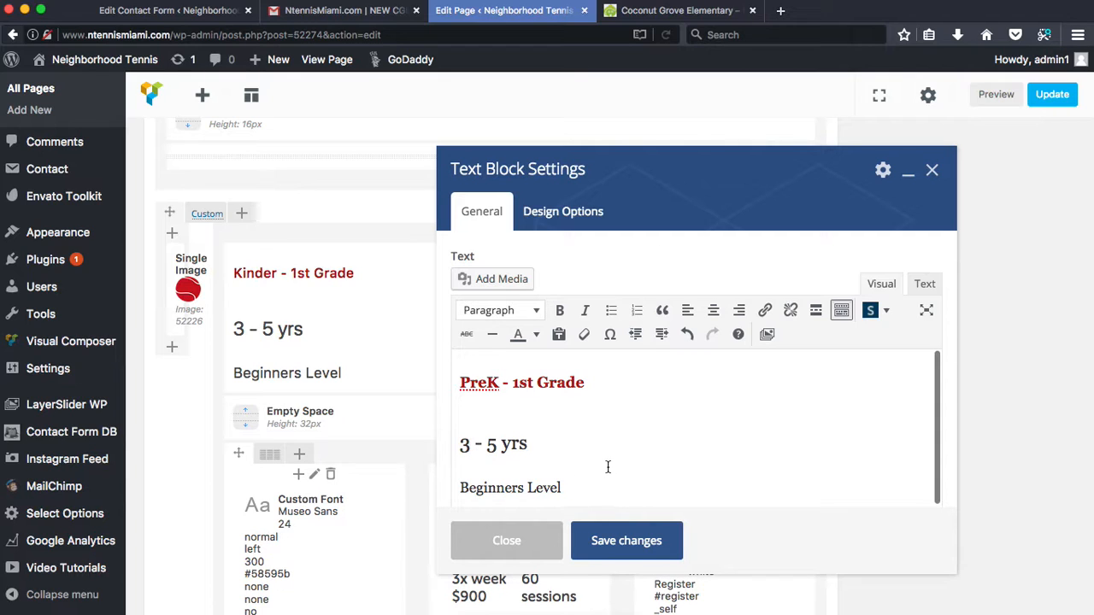
pyautogui.scroll(-1, 608, 466)
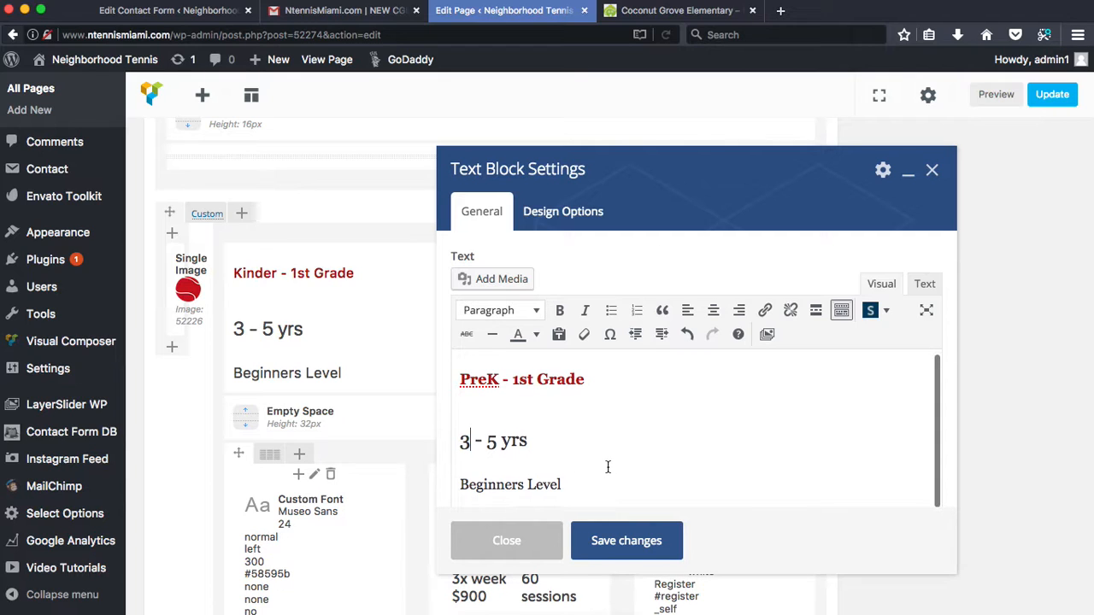
pyautogui.click(641, 538)
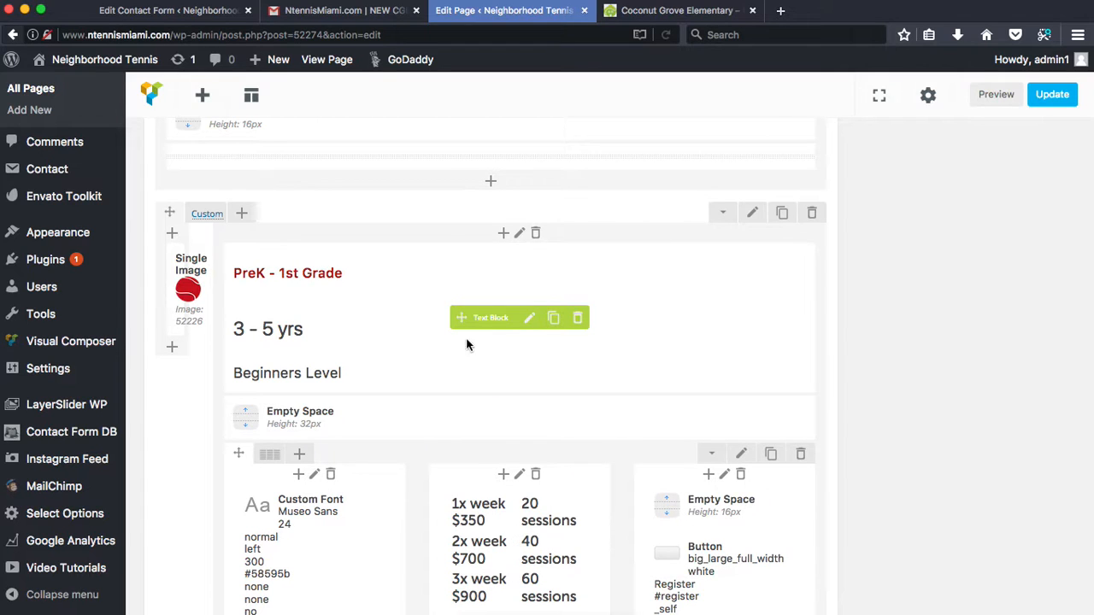
# - Open the settings of the pricing Text Block under the PreK section and examine its table as HTML source and in visual form
pyautogui.moveTo(239, 269); pyautogui.dragTo(330, 276)
pyautogui.scroll(-1, 386, 437)
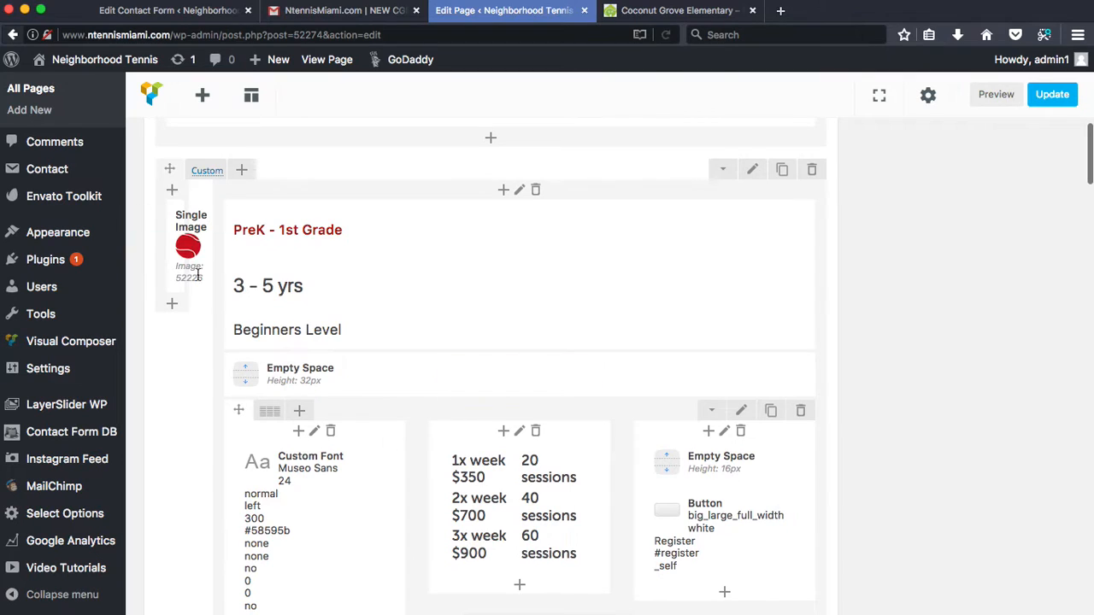
pyautogui.scroll(-3, 316, 525)
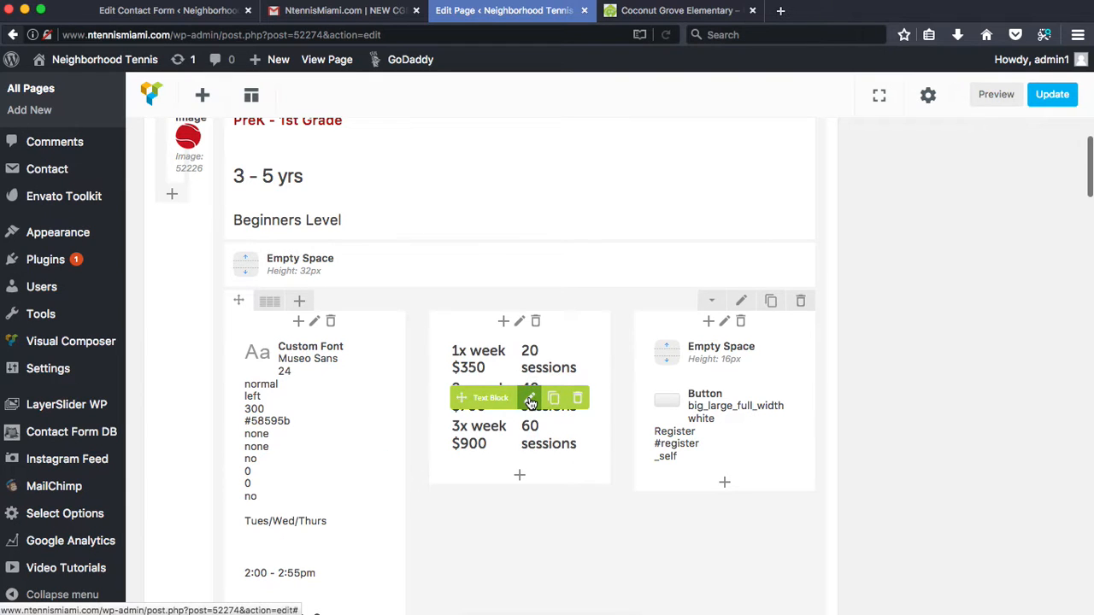
pyautogui.click(529, 396)
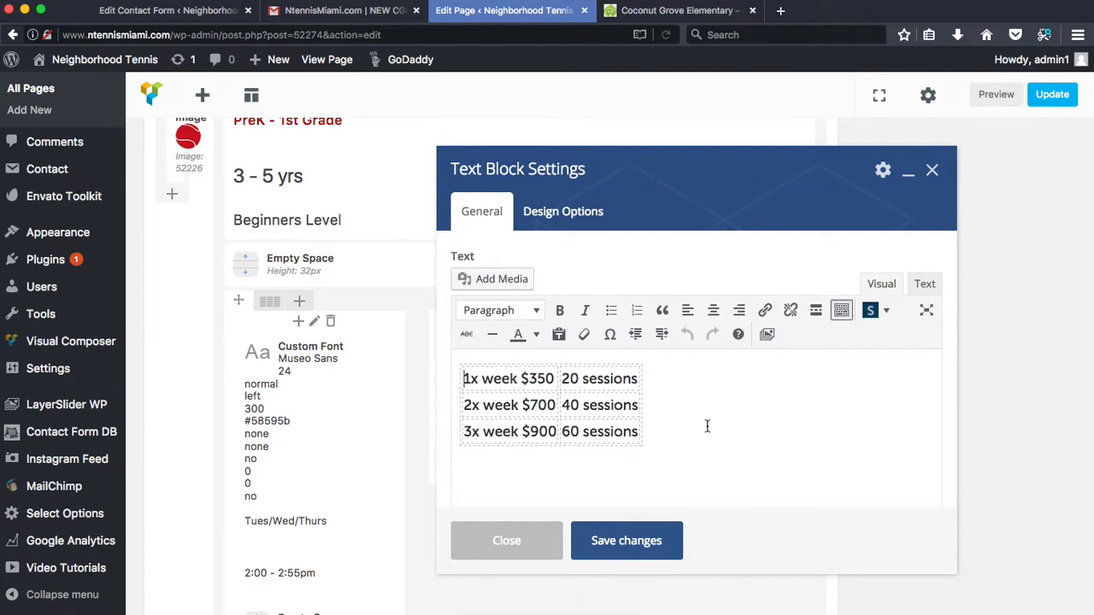
pyautogui.click(926, 287)
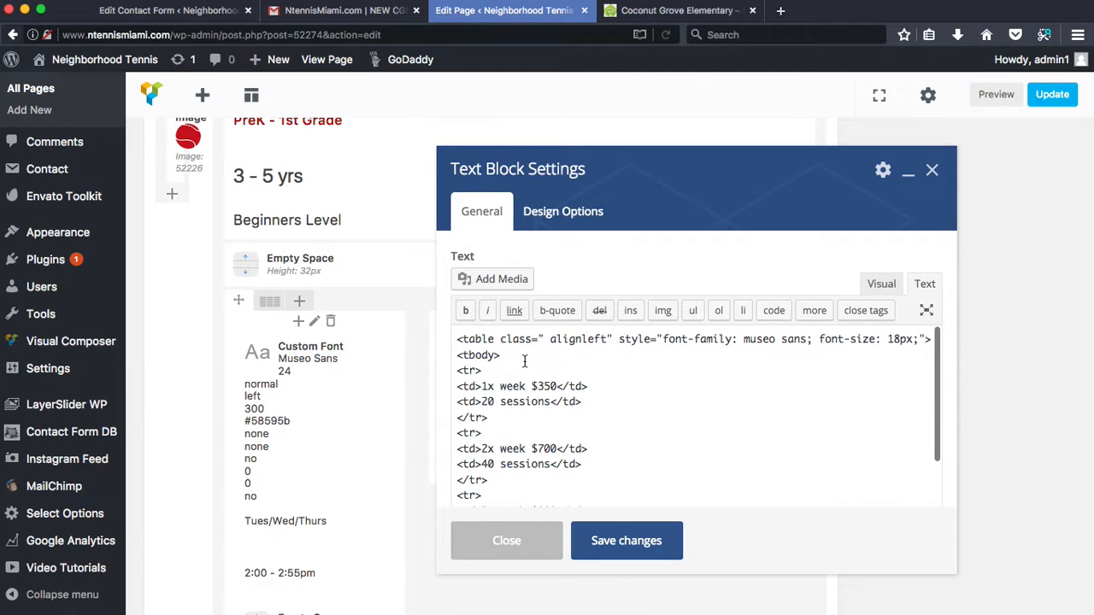
pyautogui.scroll(2, 525, 361)
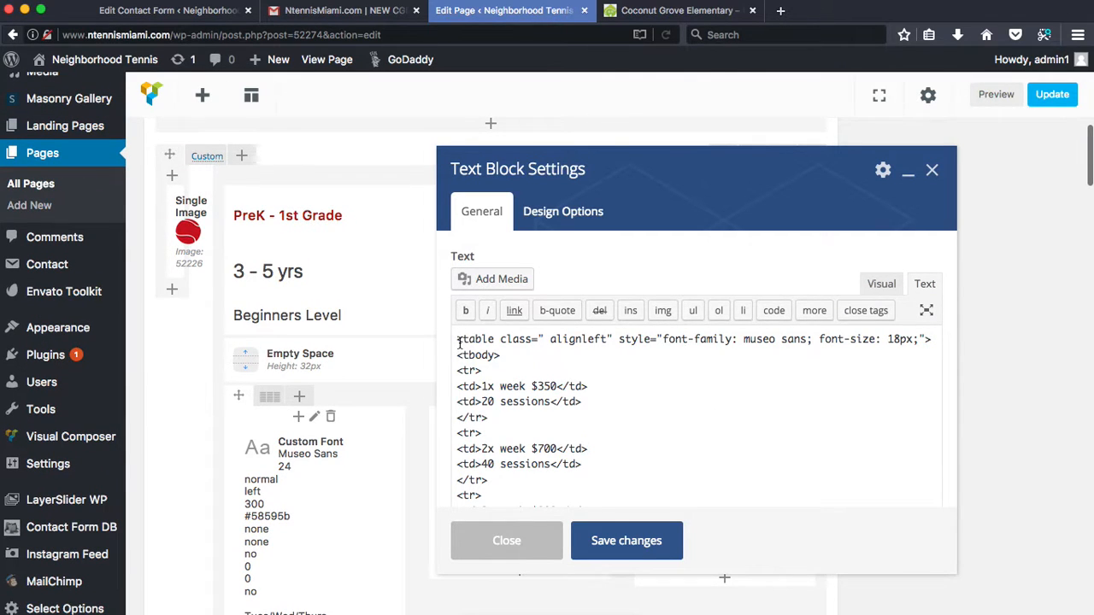
pyautogui.moveTo(460, 342); pyautogui.dragTo(630, 435)
pyautogui.click(631, 435)
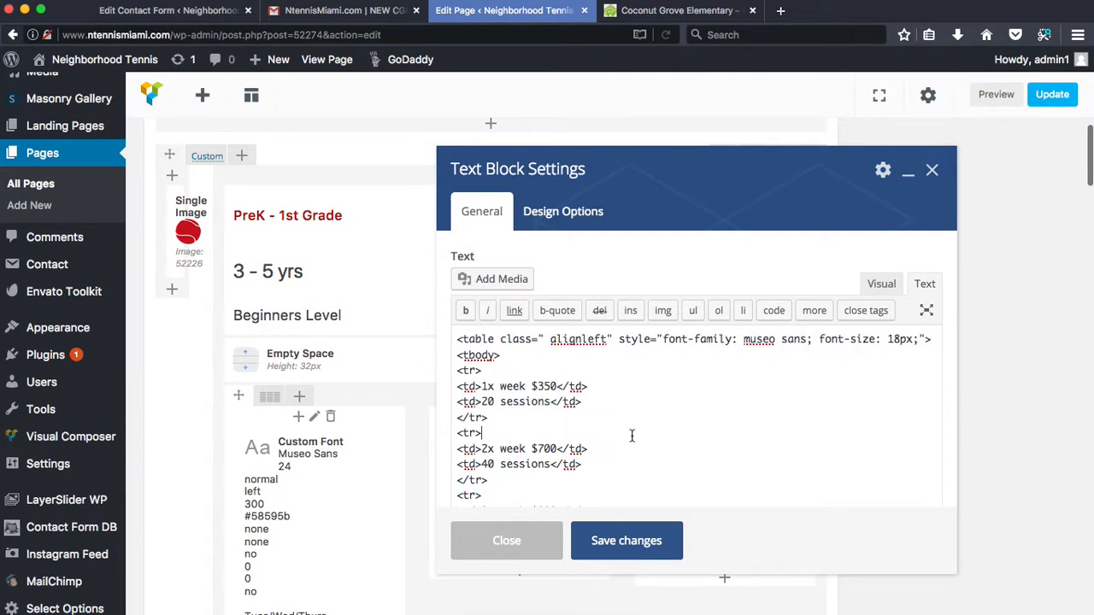
pyautogui.click(880, 286)
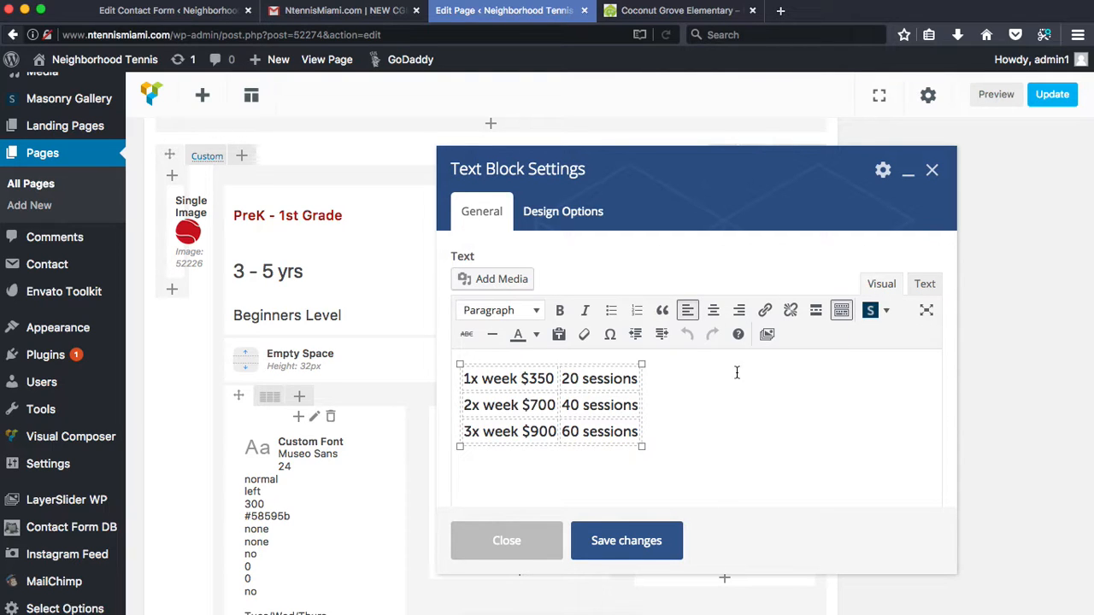
pyautogui.click(522, 379)
pyautogui.doubleClick(573, 379)
pyautogui.doubleClick(570, 405)
pyautogui.click(539, 432)
pyautogui.click(464, 431)
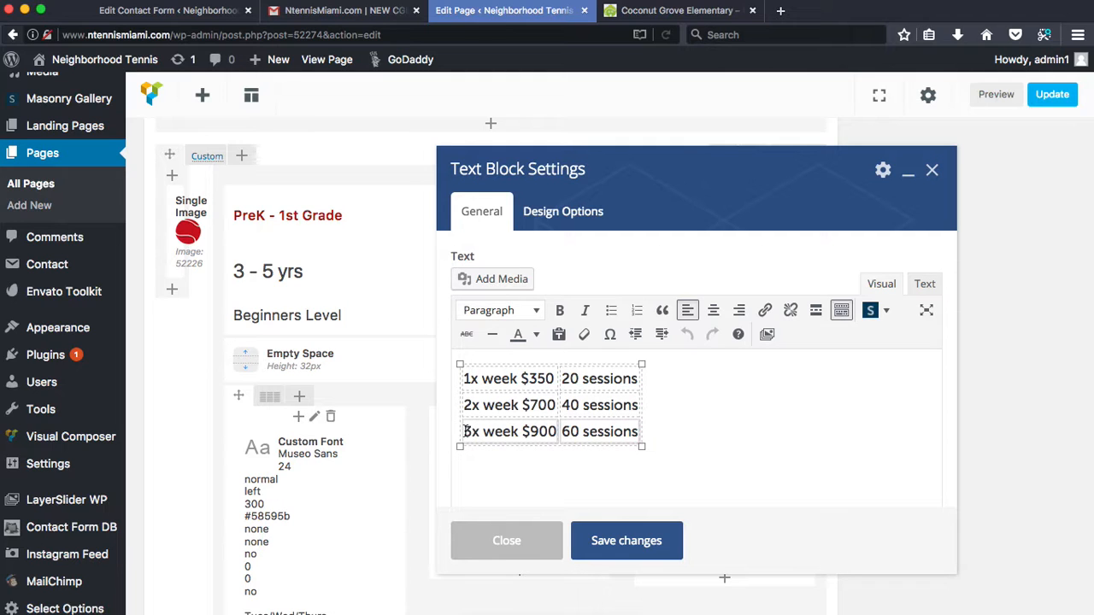
# - Show the pricing table's HTML source and examine the row and cell tags around the 1x week entry
pyautogui.click(924, 285)
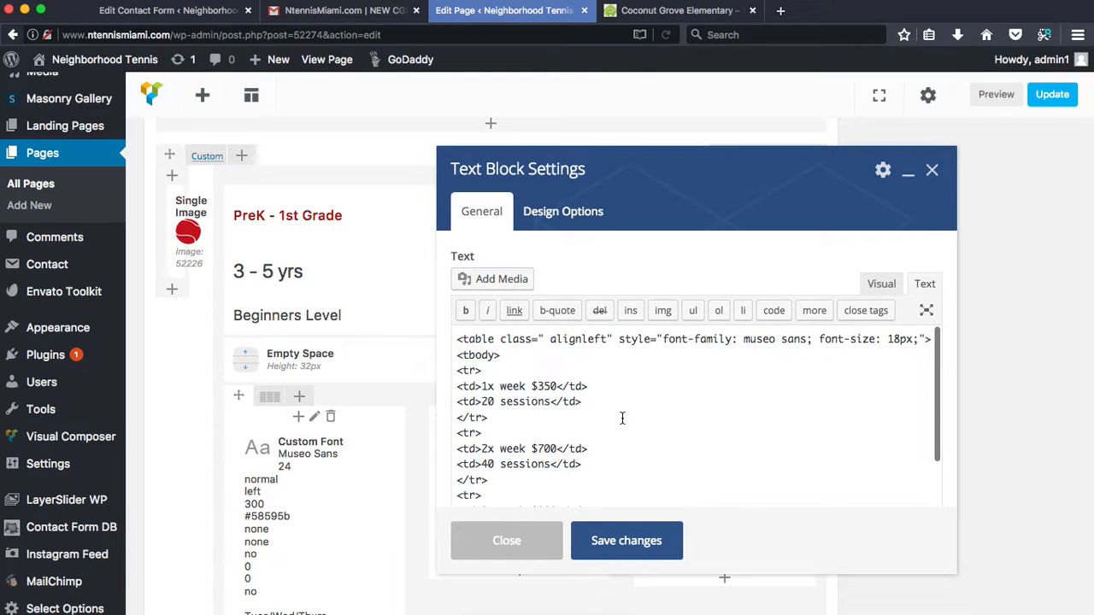
pyautogui.scroll(2, 617, 392)
pyautogui.scroll(-1, 617, 392)
pyautogui.scroll(-1, 586, 426)
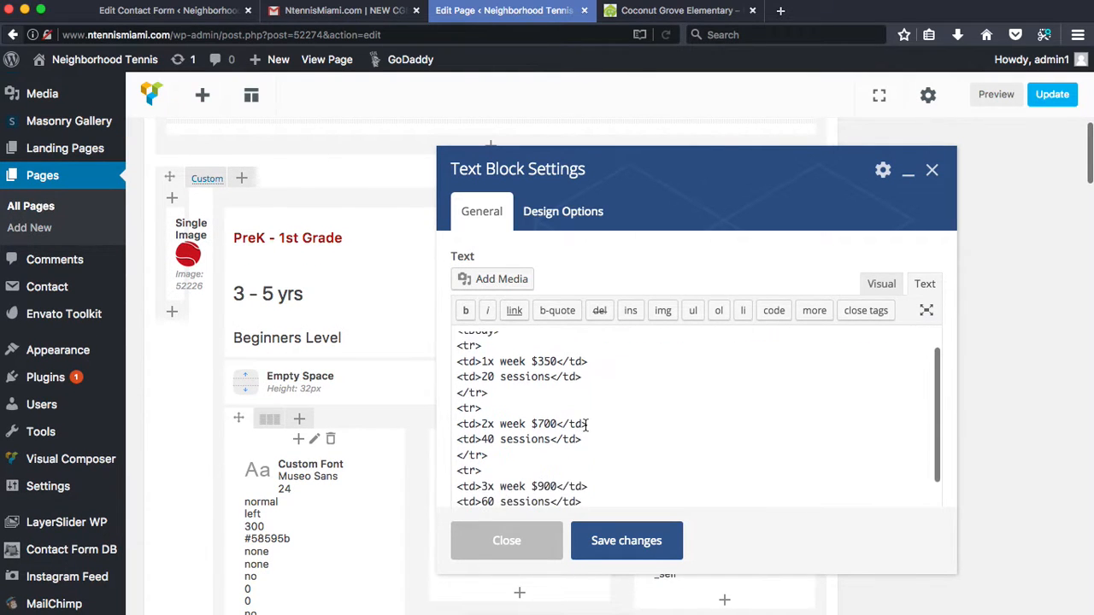
pyautogui.scroll(1, 586, 425)
pyautogui.moveTo(456, 370); pyautogui.dragTo(592, 416)
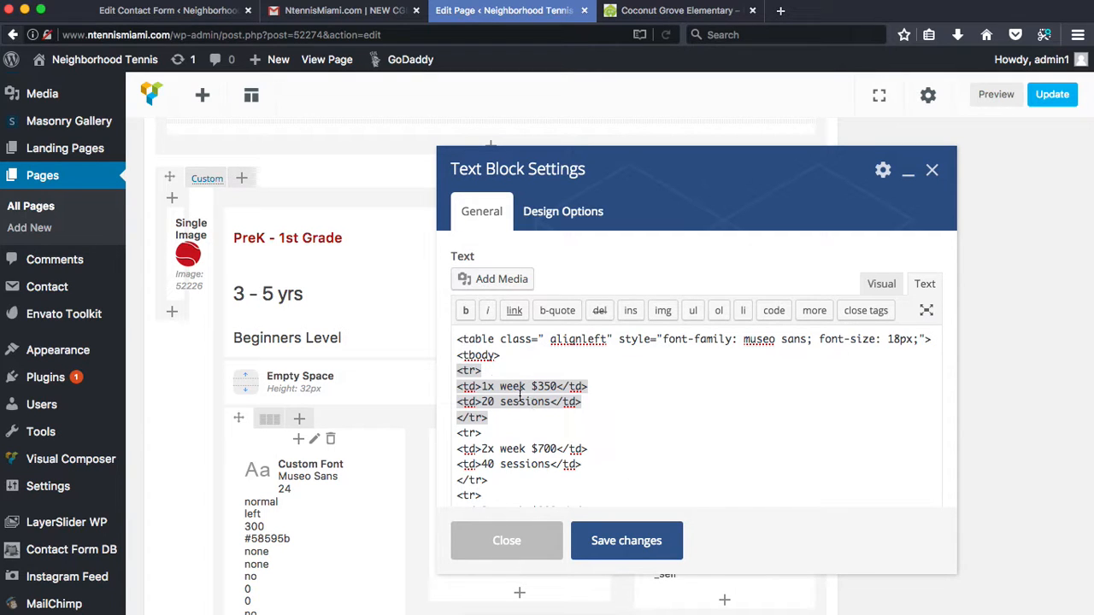
pyautogui.click(472, 374)
pyautogui.click(499, 371)
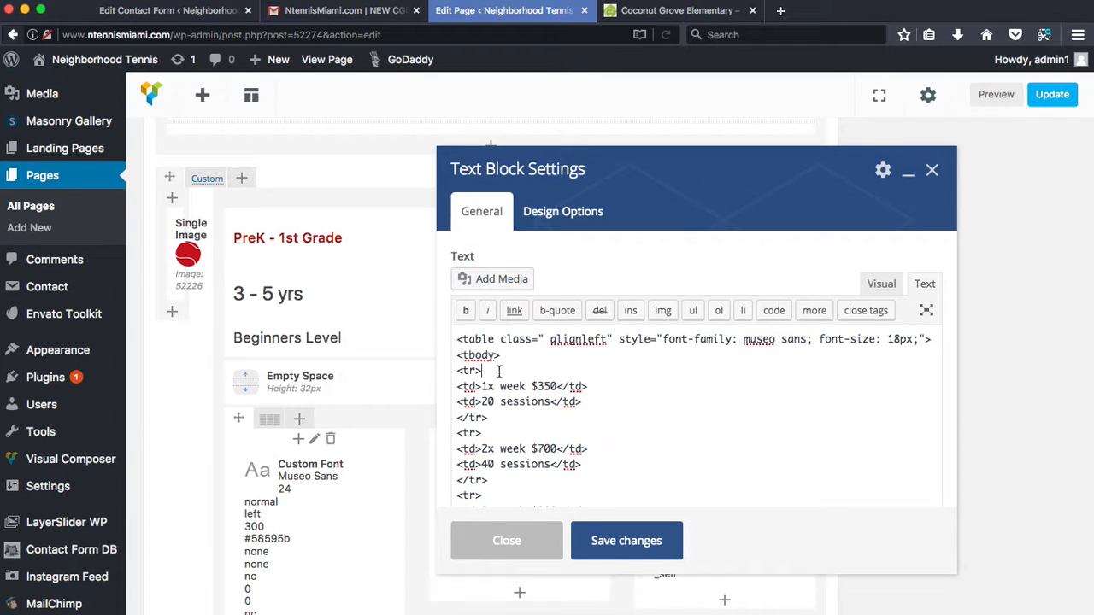
pyautogui.click(474, 385)
pyautogui.click(591, 386)
pyautogui.moveTo(461, 400); pyautogui.dragTo(598, 385)
pyautogui.click(583, 402)
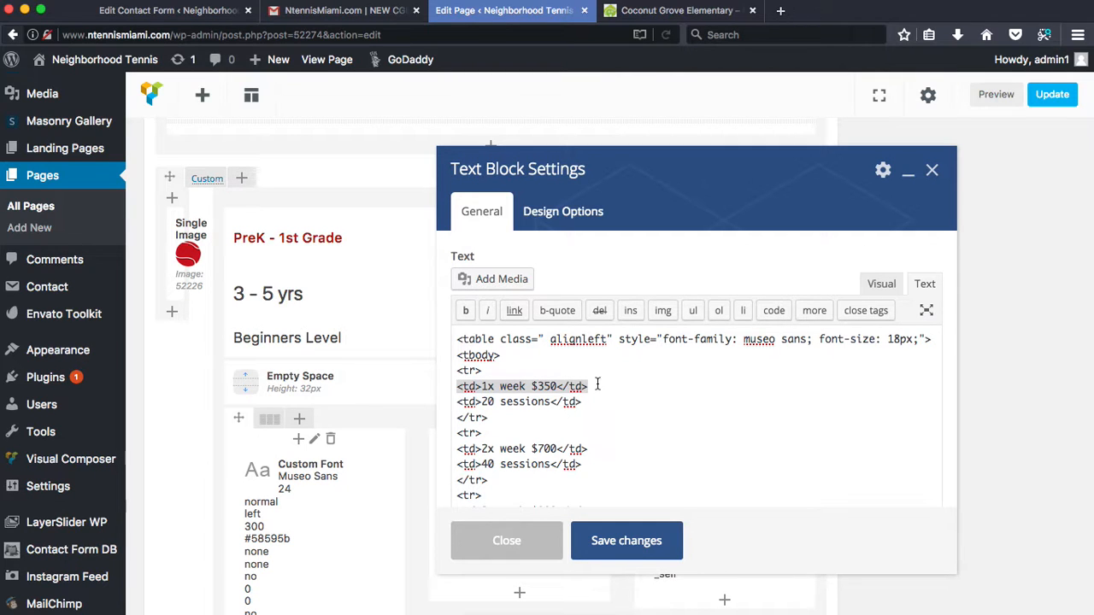
pyautogui.moveTo(458, 405); pyautogui.dragTo(599, 402)
pyautogui.click(589, 402)
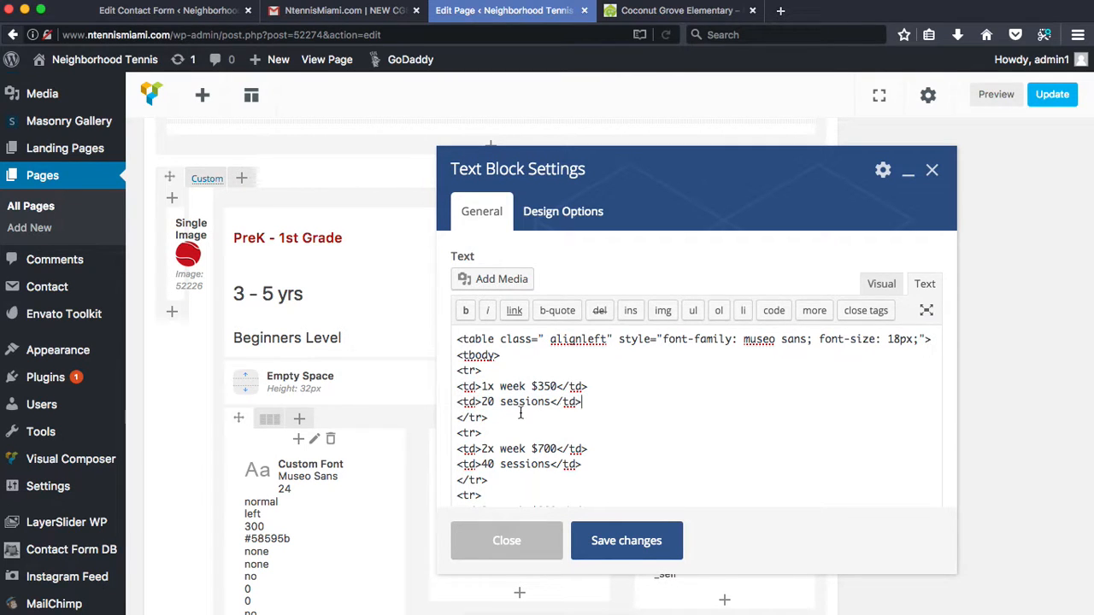
pyautogui.click(462, 419)
pyautogui.moveTo(458, 418); pyautogui.dragTo(488, 418)
pyautogui.moveTo(458, 432); pyautogui.dragTo(485, 434)
pyautogui.click(477, 448)
# - Copy the complete 1x week table row in the HTML source and paste it on a new line after the 3x week row
pyautogui.moveTo(490, 419); pyautogui.dragTo(458, 372)
pyautogui.press('super+c')
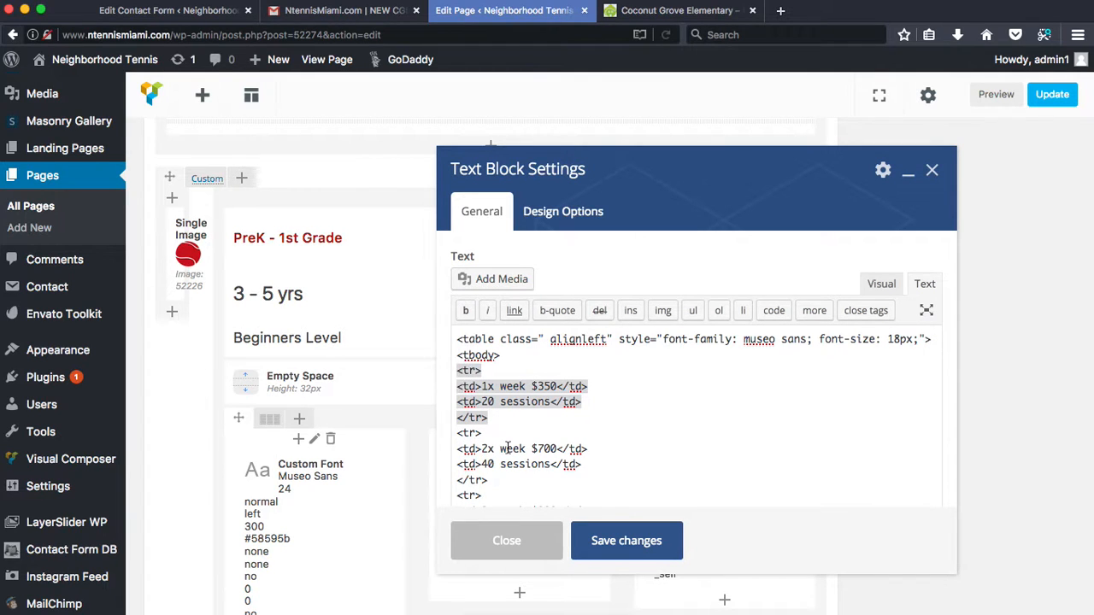
pyautogui.scroll(-2, 508, 448)
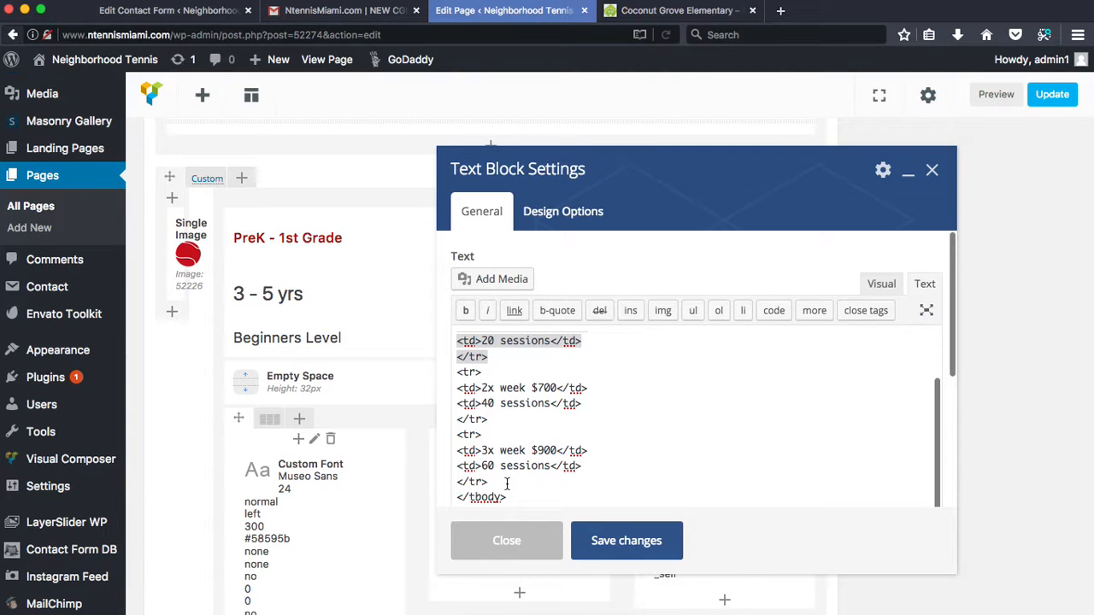
pyautogui.click(506, 483)
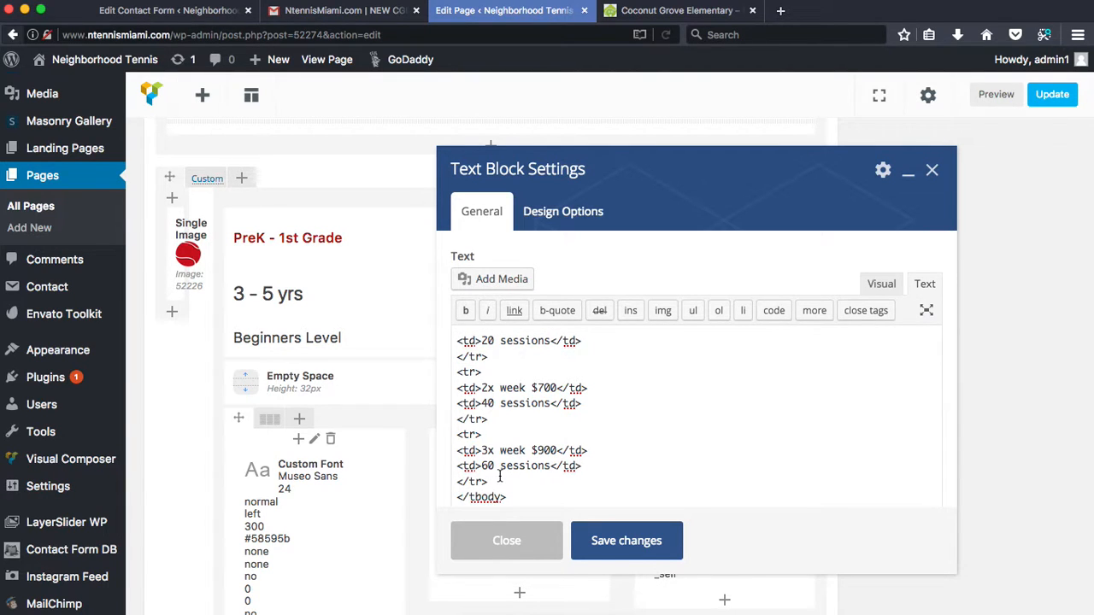
pyautogui.press('Return')
pyautogui.press('super+v')
pyautogui.scroll(-2, 526, 470)
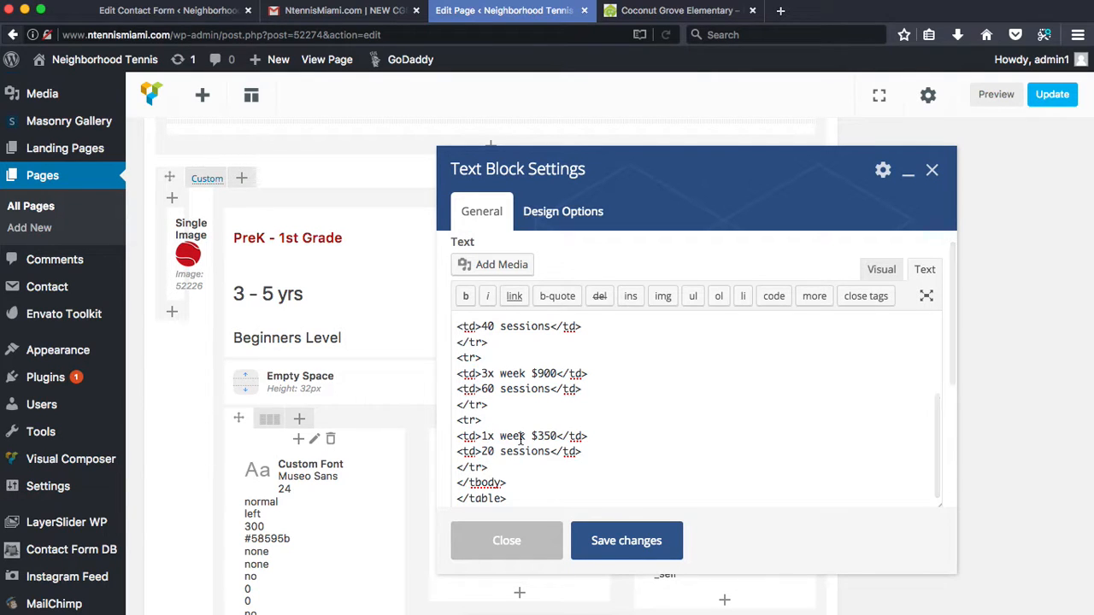
# - Change the pasted row to 4x week, $1100 and 80 sessions
pyautogui.write('\\4')
pyautogui.press('BackSpace')
pyautogui.press('BackSpace')
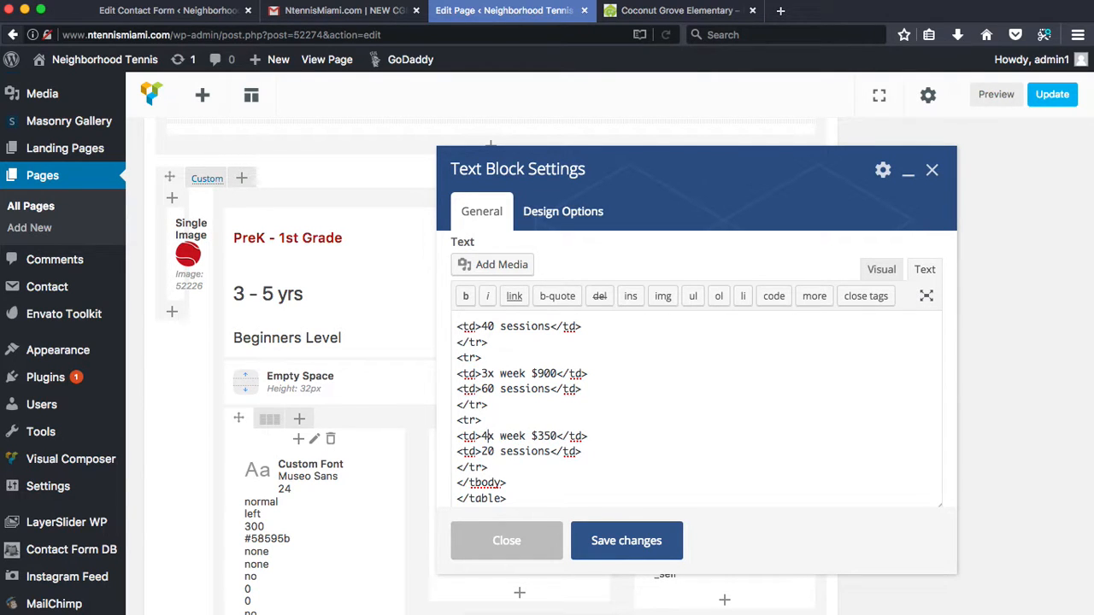
pyautogui.doubleClick(489, 451)
pyautogui.write('80')
pyautogui.doubleClick(540, 436)
pyautogui.write('1100')
# - Paste another copy of the row below the 4x week row and change it to 5x week, $1200 and 100 sessions
pyautogui.press('super+v')
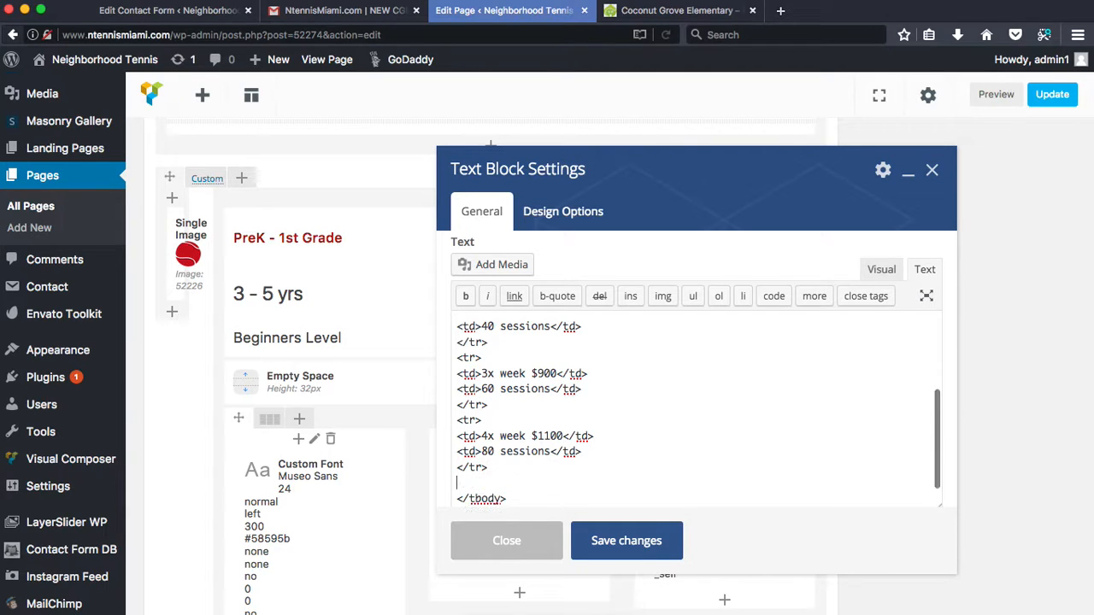
pyautogui.click(487, 468)
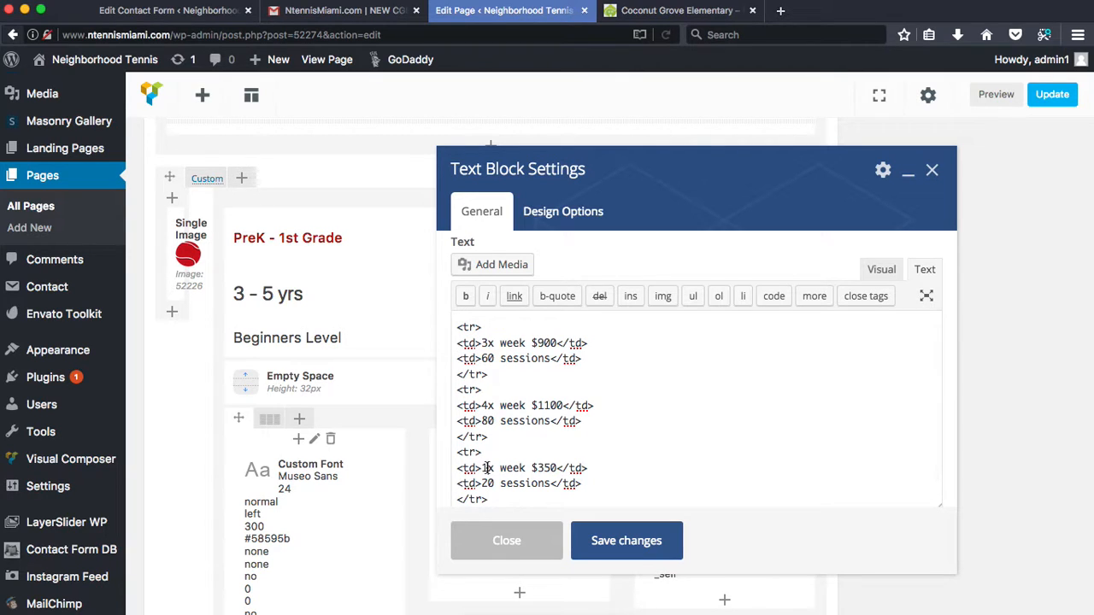
pyautogui.press('BackSpace')
pyautogui.write('5')
pyautogui.press('BackSpace')
pyautogui.press('BackSpace')
pyautogui.write('120')
pyautogui.press('BackSpace')
pyautogui.press('BackSpace')
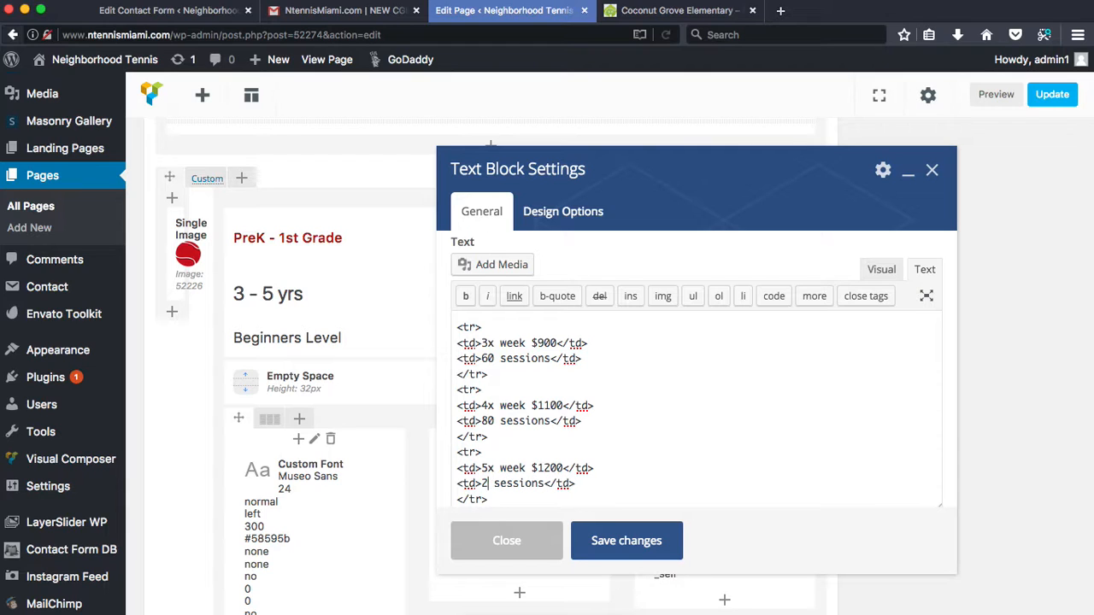
pyautogui.write('100')
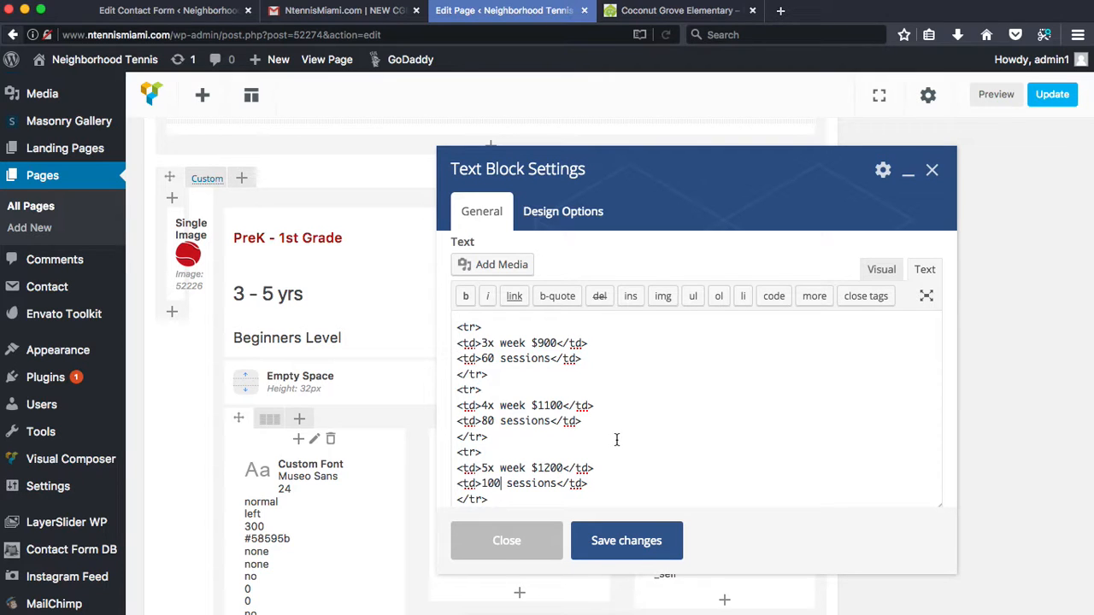
# - Check the 5x week row at the end of the table source and save the Text Block changes
pyautogui.scroll(-1, 601, 467)
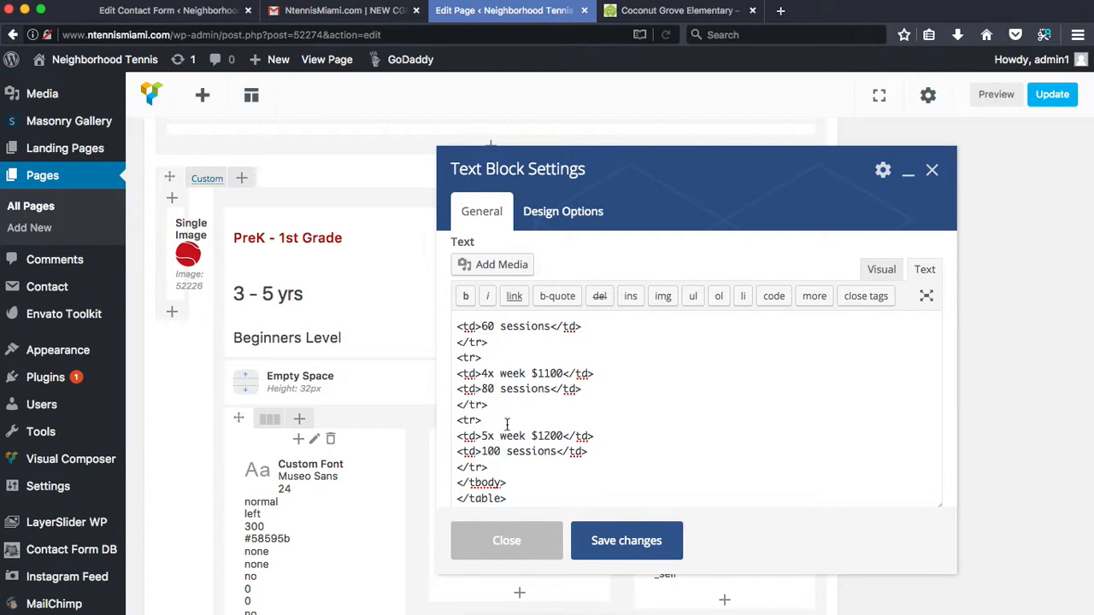
pyautogui.moveTo(483, 451); pyautogui.dragTo(551, 450)
pyautogui.click(551, 451)
pyautogui.scroll(-2, 580, 466)
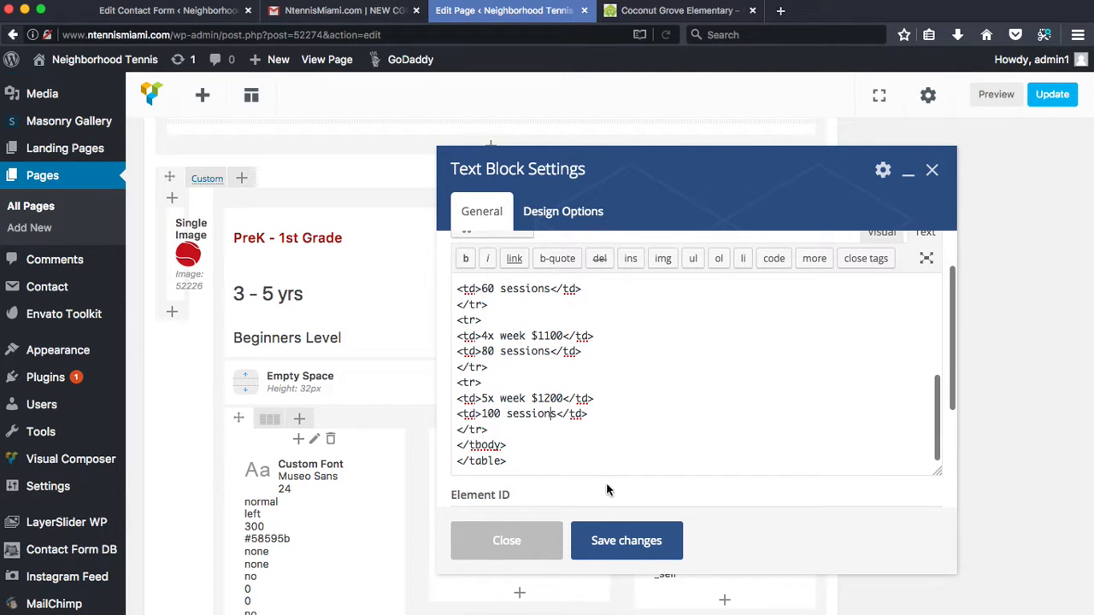
pyautogui.click(640, 540)
pyautogui.scroll(-3, 641, 479)
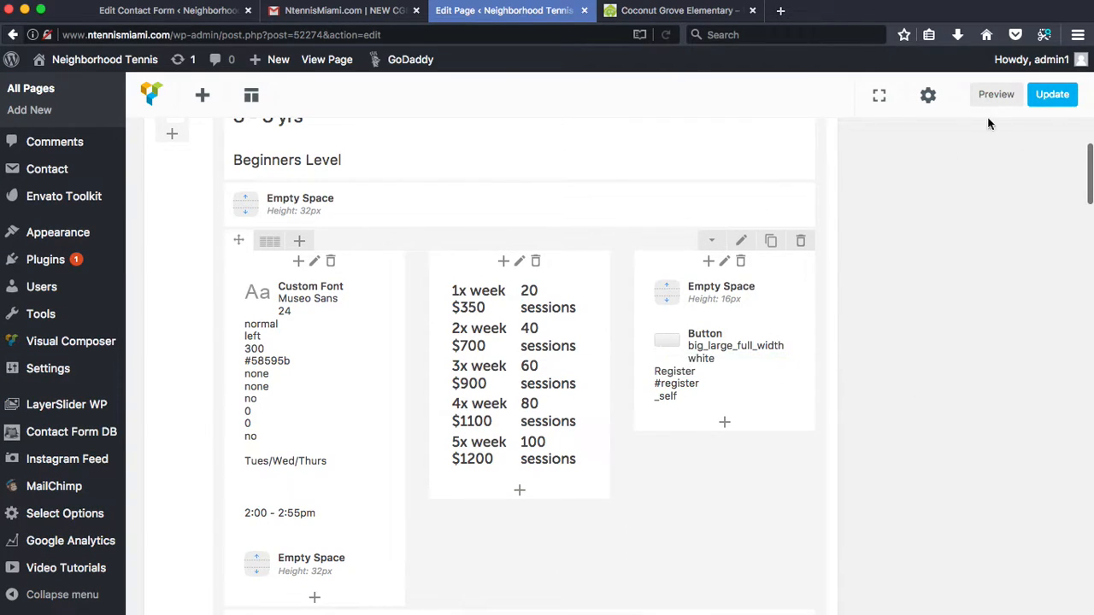
# - Update the page with the expanded pricing table and return to the PreK - 1st Grade section once it reloads
pyautogui.click(1052, 94)
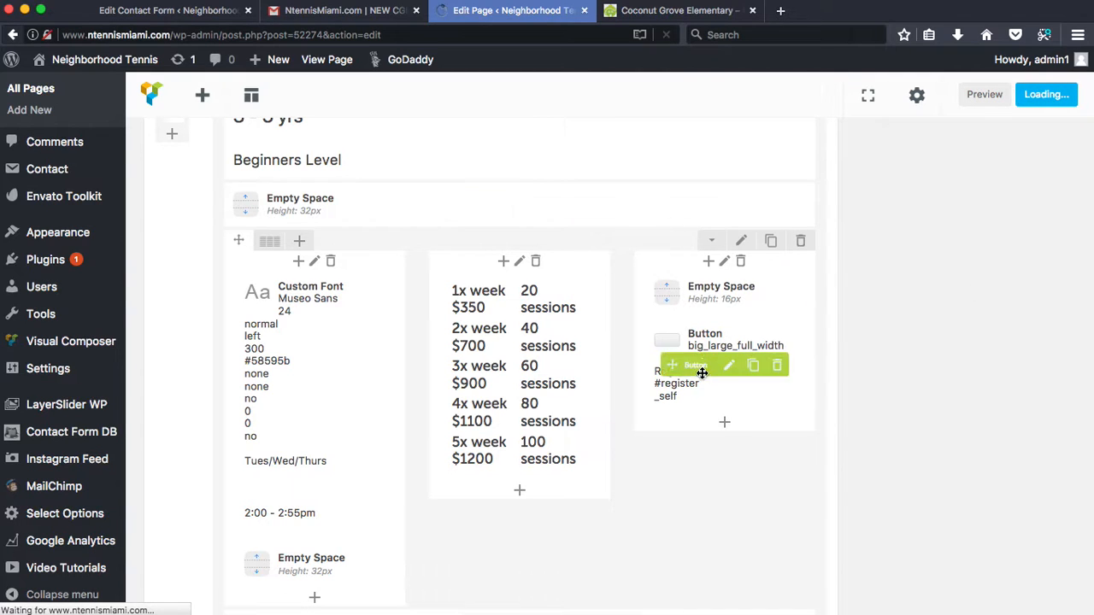
pyautogui.scroll(3, 345, 120)
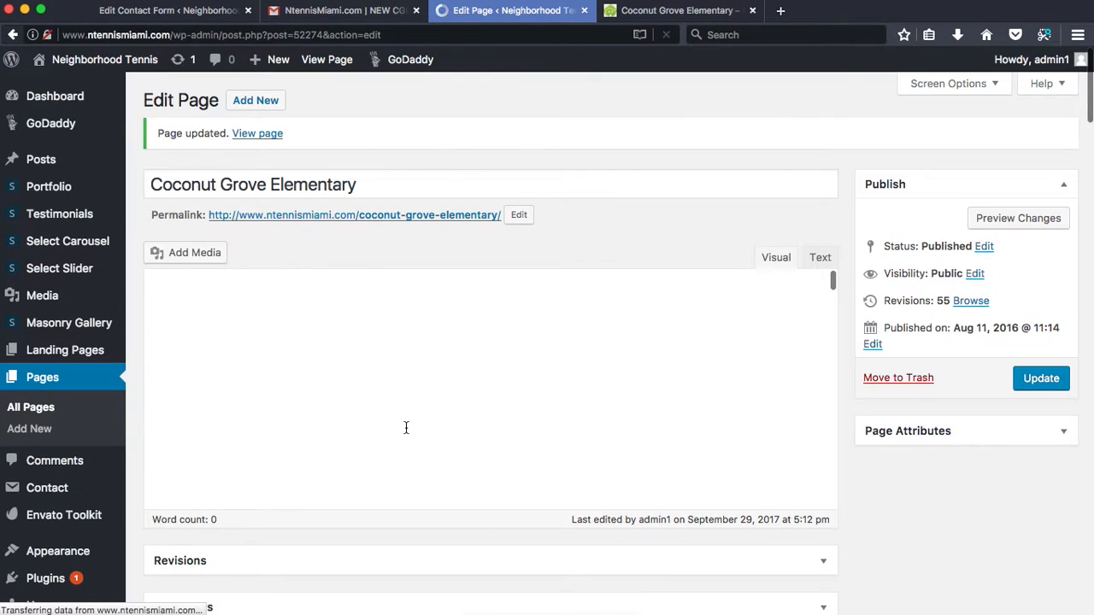
pyautogui.scroll(-5, 420, 490)
pyautogui.scroll(-5, 435, 466)
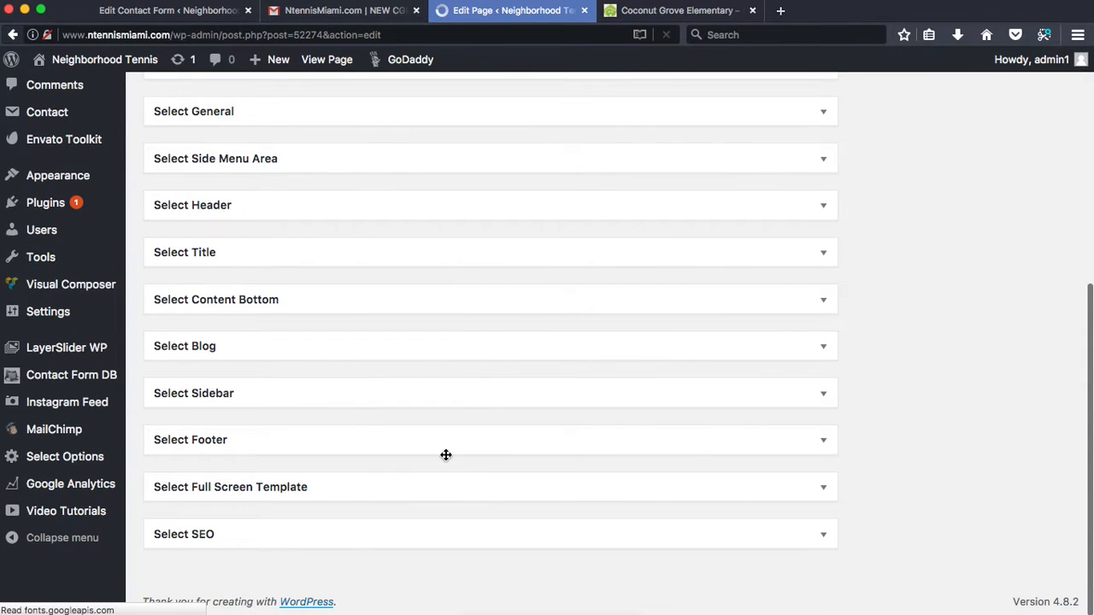
pyautogui.scroll(6, 424, 314)
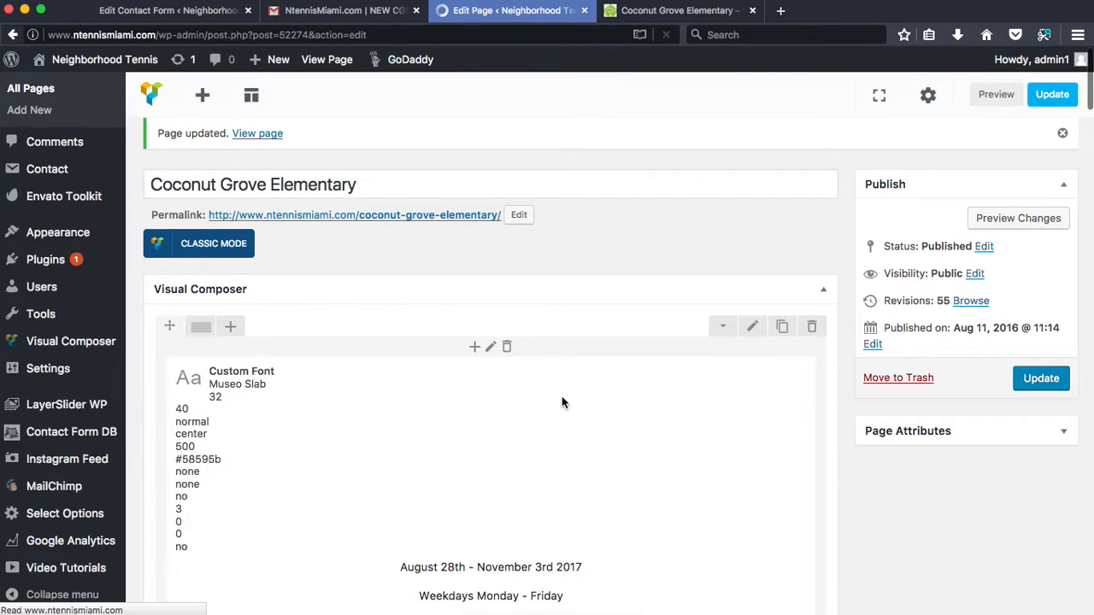
pyautogui.scroll(-10, 393, 374)
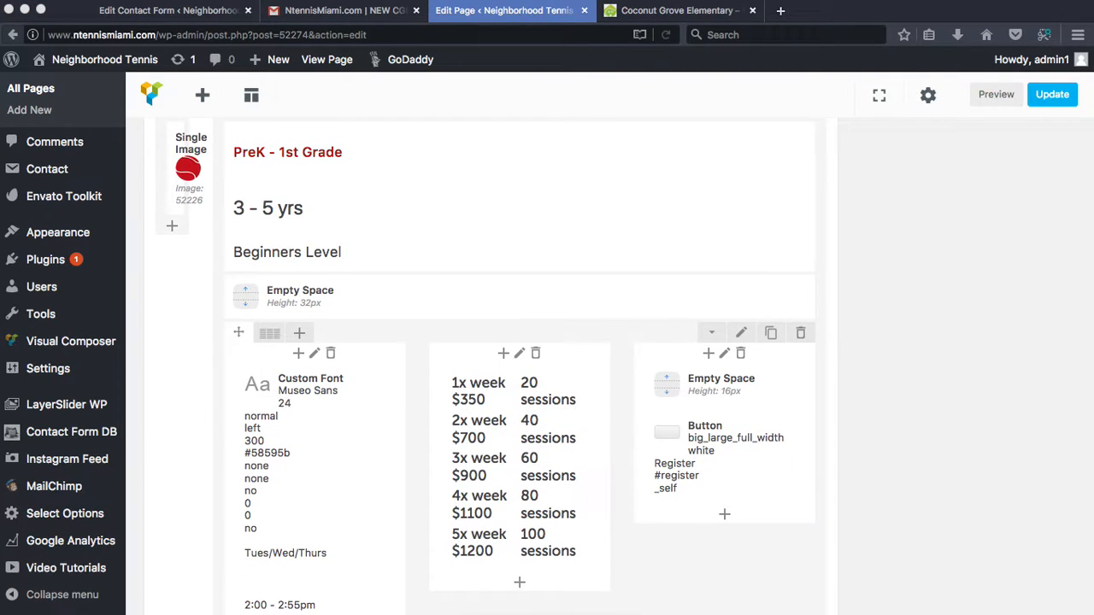
# - Change the end time in the PreK - 1st Grade schedule's Custom Font element to 3:00pm and save the element
pyautogui.scroll(-5, 415, 408)
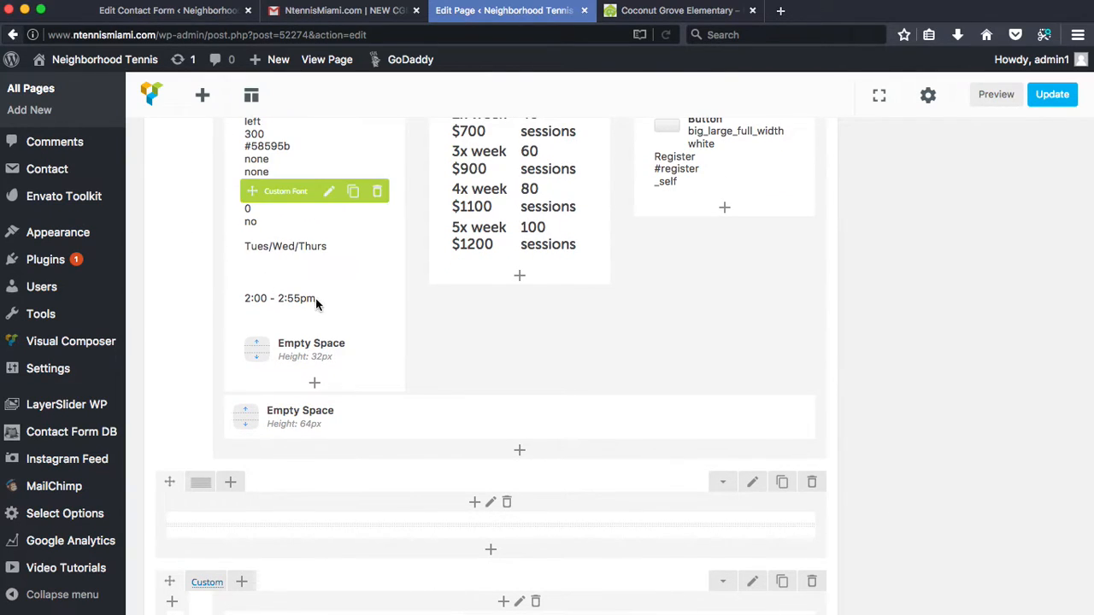
pyautogui.click(329, 190)
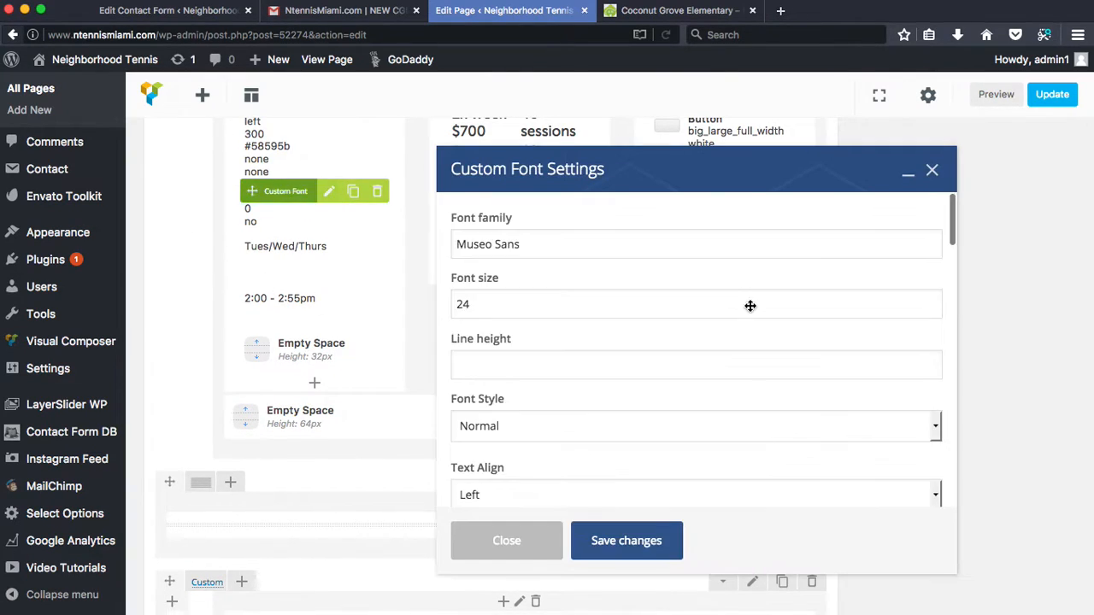
pyautogui.scroll(-10, 708, 435)
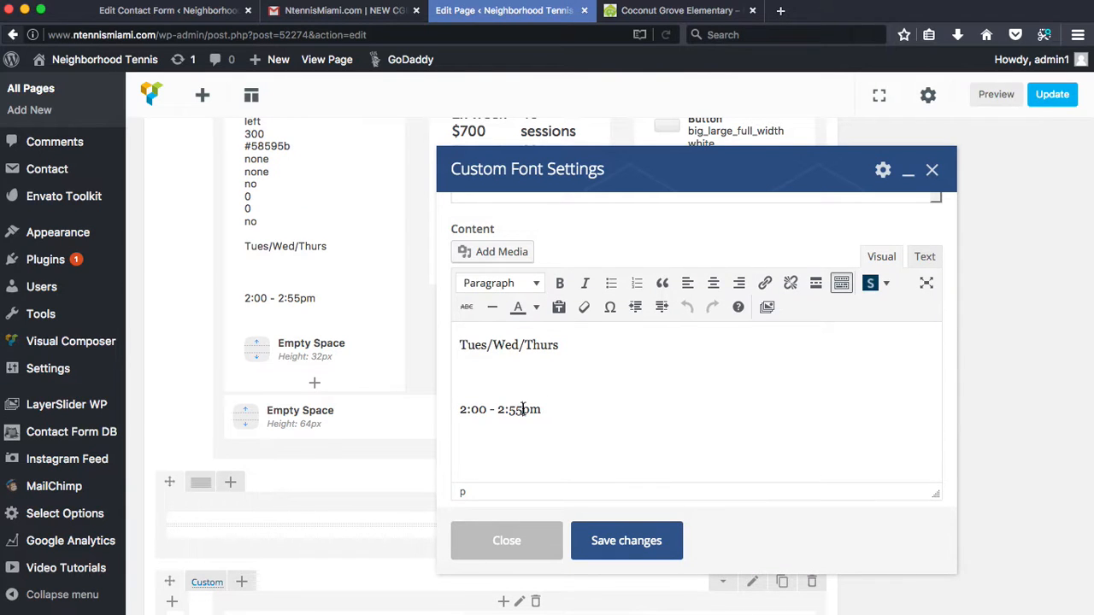
pyautogui.click(523, 409)
pyautogui.press('BackSpace')
pyautogui.press('BackSpace')
pyautogui.press('BackSpace')
pyautogui.press('BackSpace')
pyautogui.write('3:00')
pyautogui.click(631, 547)
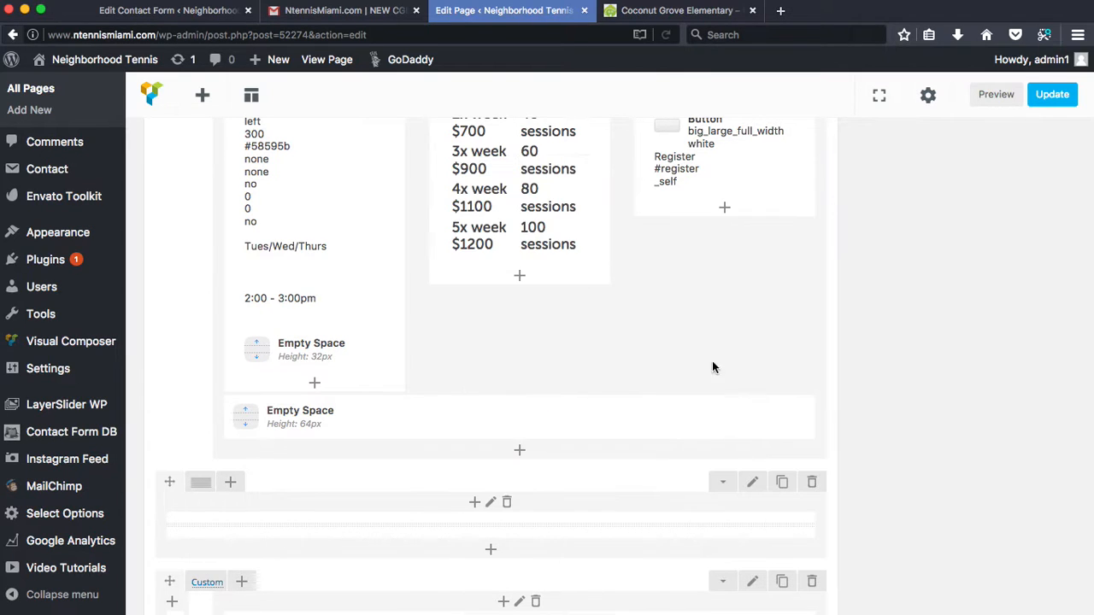
# - Update the page with the new class time and return to the PreK - 1st Grade section after reloading
pyautogui.click(1052, 94)
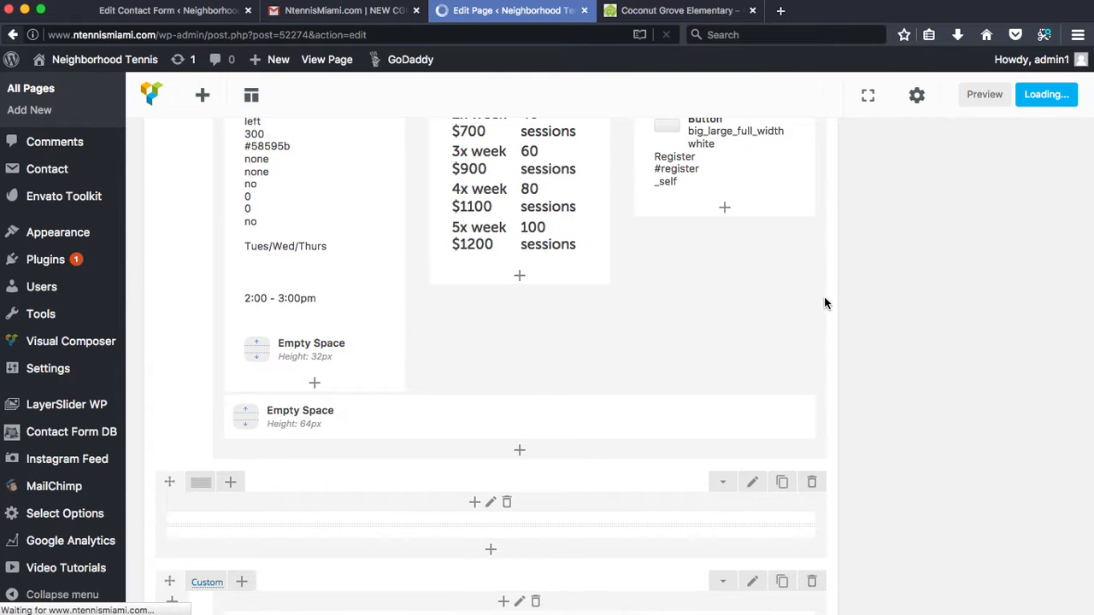
pyautogui.scroll(5, 824, 297)
pyautogui.scroll(-5, 827, 292)
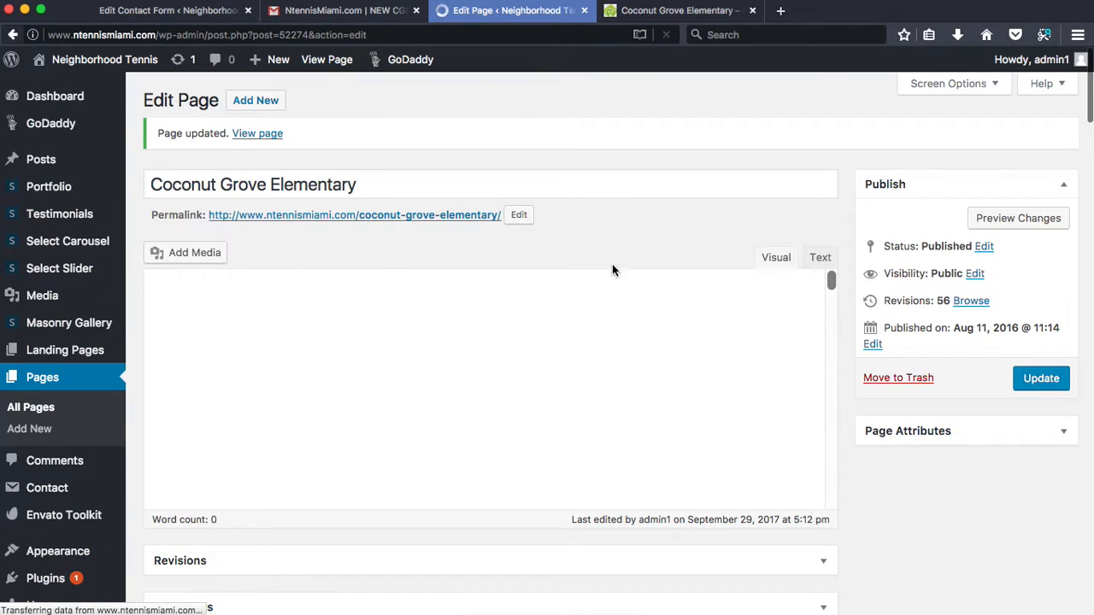
pyautogui.scroll(-10, 559, 394)
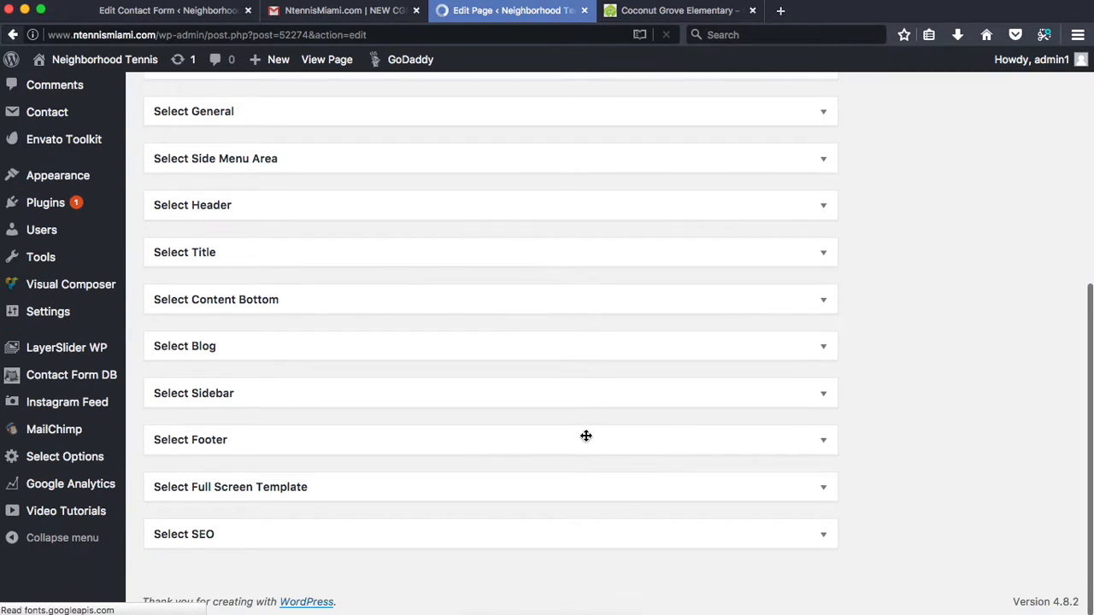
pyautogui.scroll(10, 621, 274)
pyautogui.scroll(-8, 621, 280)
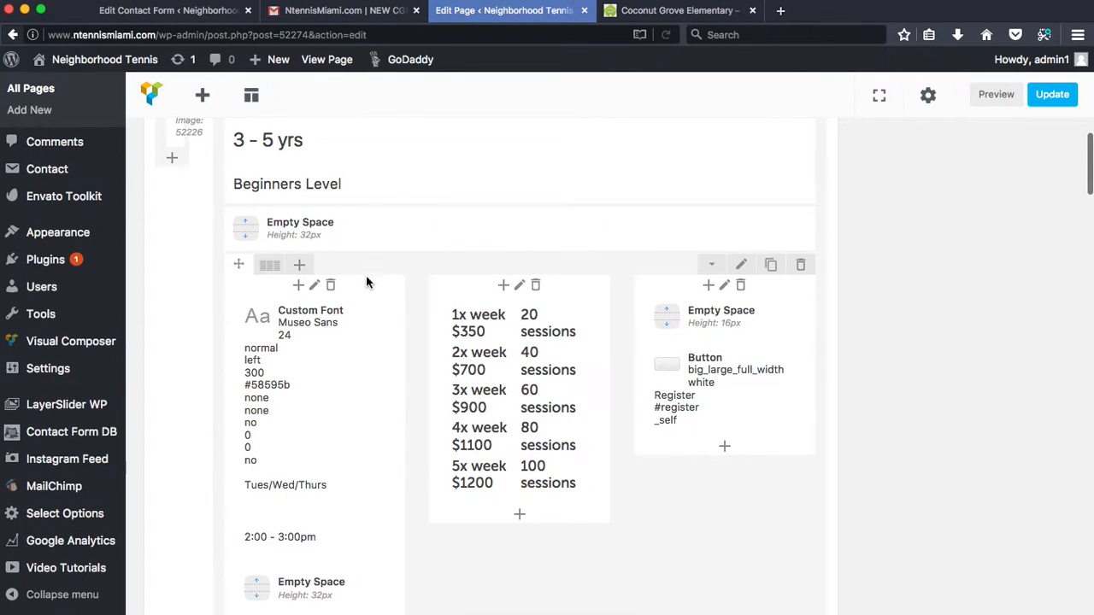
# - Review the custom row layout of the PreK - 1st Grade row and the column layout options of its inner row
pyautogui.scroll(4, 367, 261)
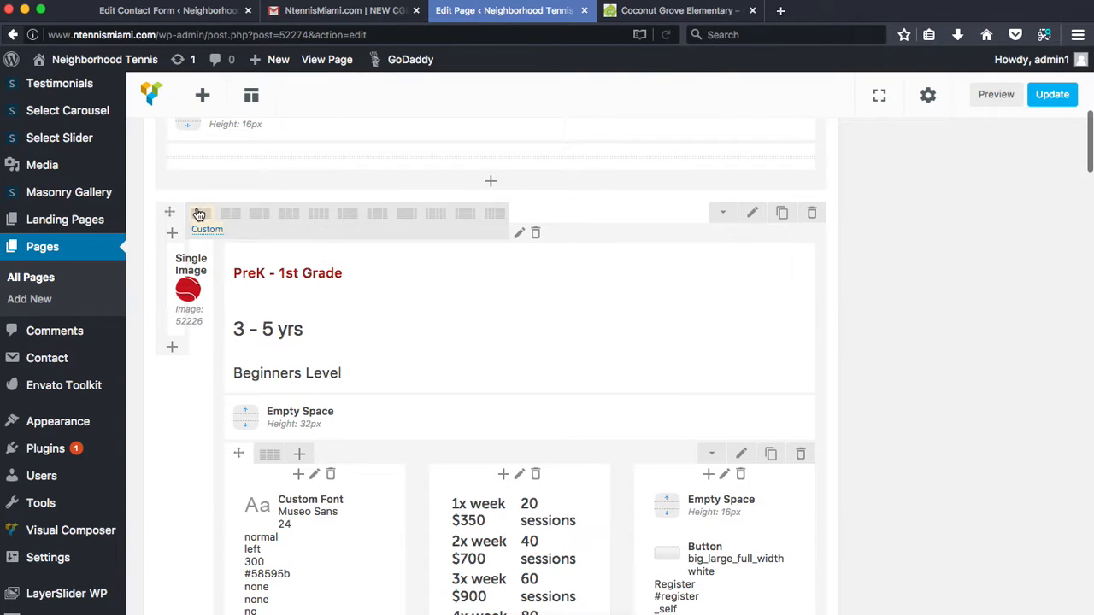
pyautogui.click(207, 231)
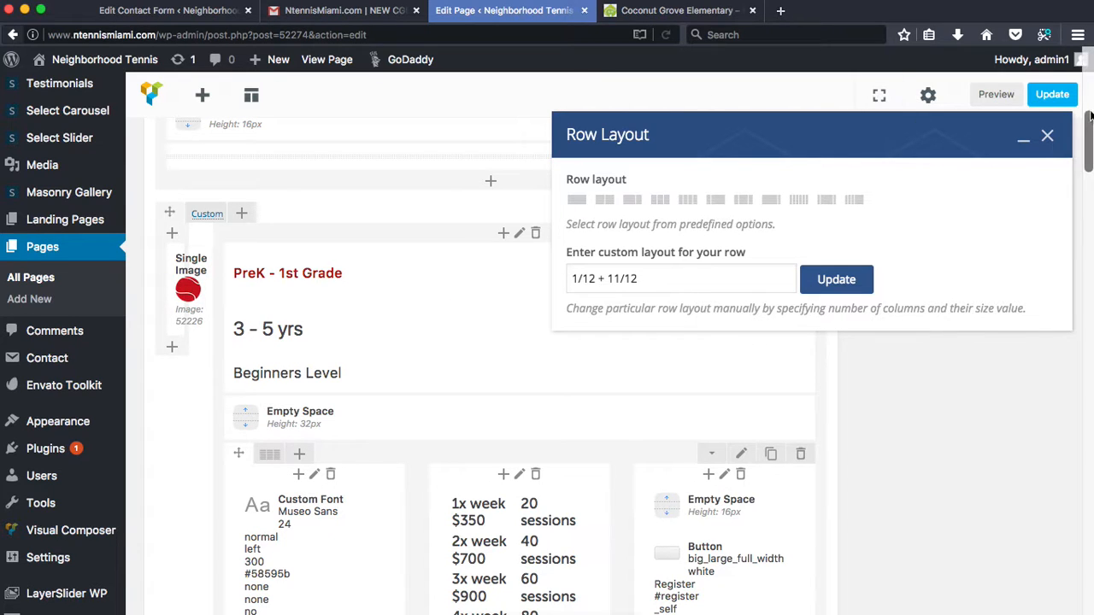
pyautogui.click(1046, 136)
pyautogui.scroll(-4, 709, 504)
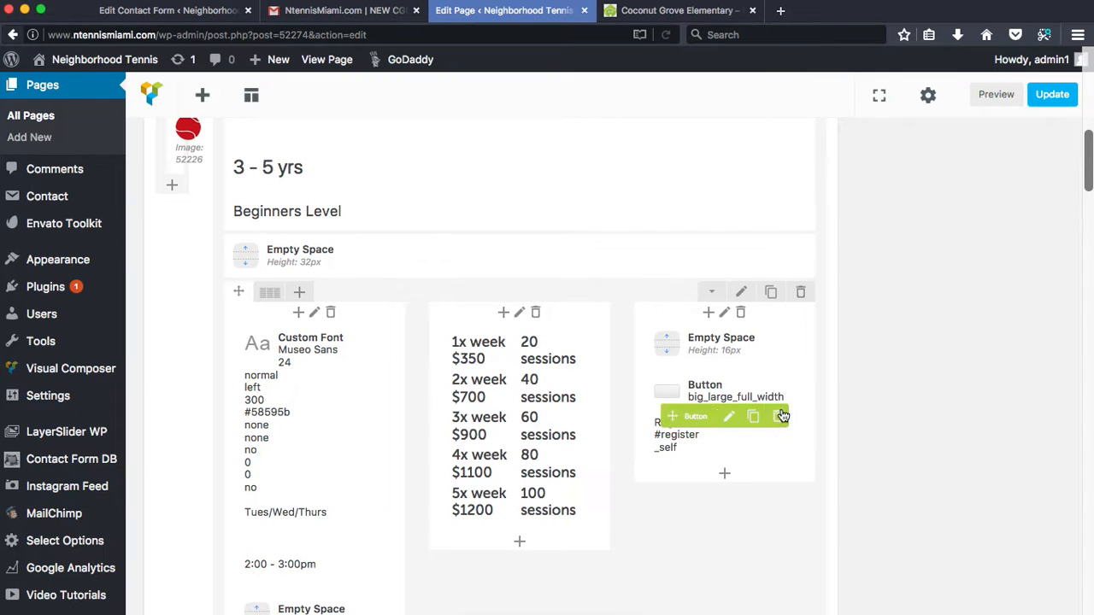
pyautogui.moveTo(268, 293)
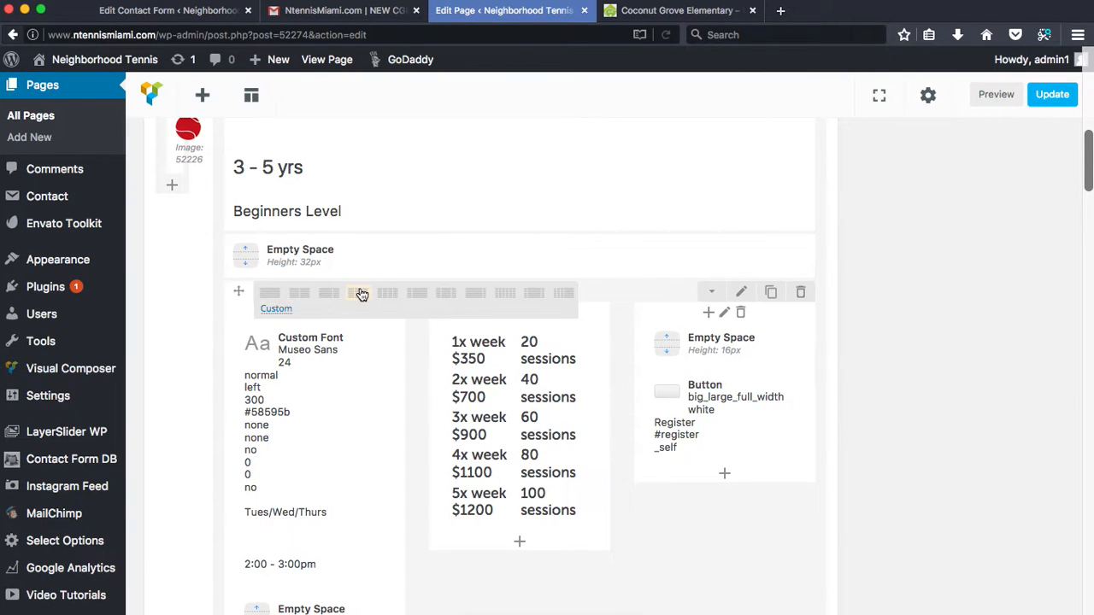
pyautogui.scroll(4, 261, 224)
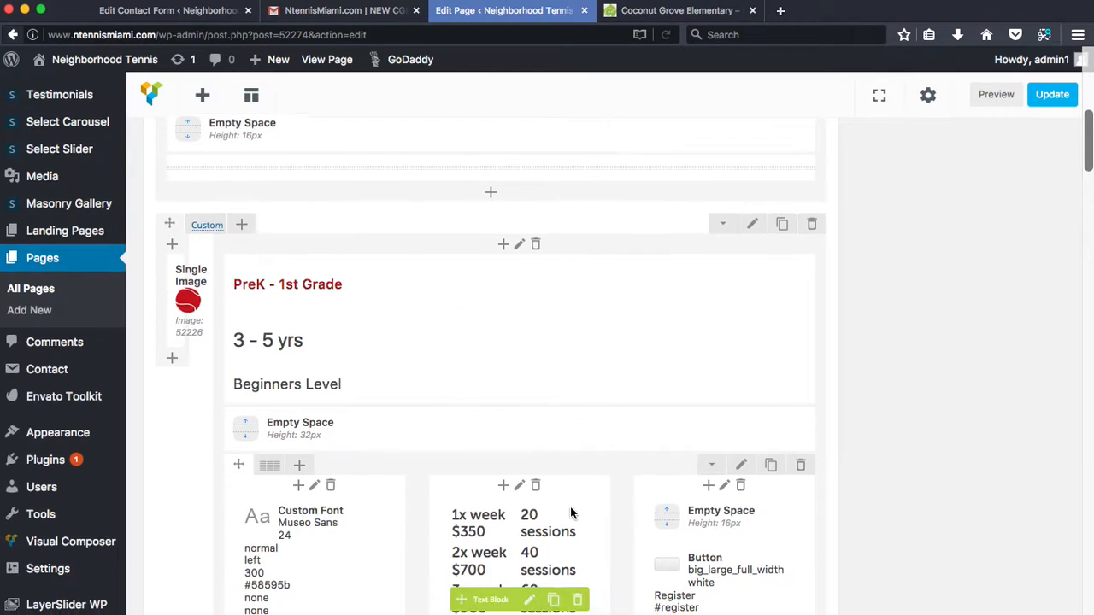
# - Examine how the PreK - 1st Grade section's columns, text elements, empty spaces and neighbouring rows are arranged on the page
pyautogui.scroll(-6, 570, 513)
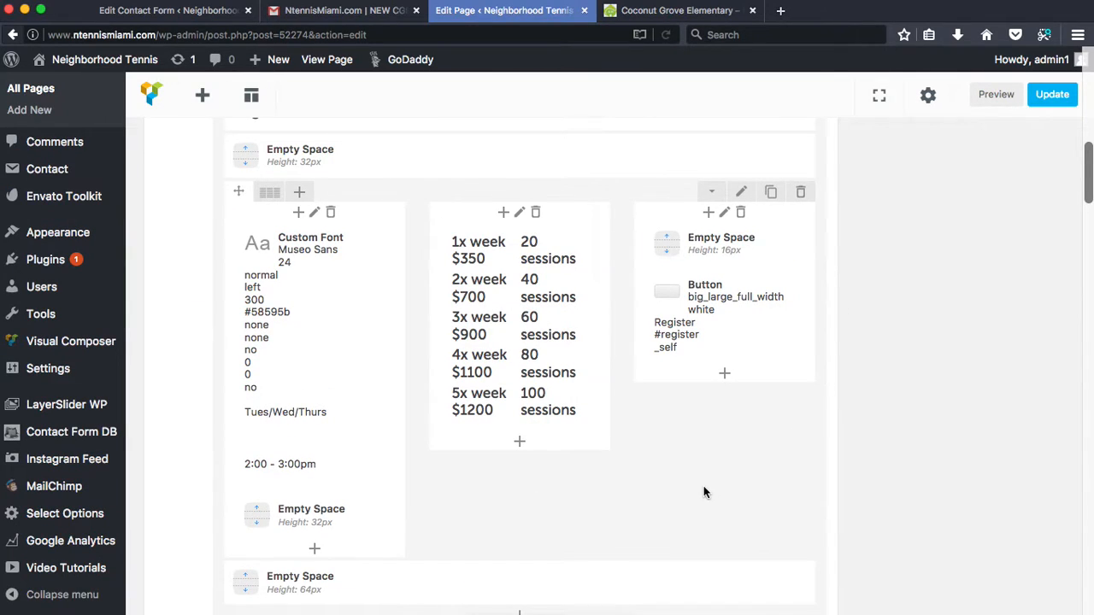
pyautogui.scroll(-3, 703, 491)
pyautogui.moveTo(285, 381)
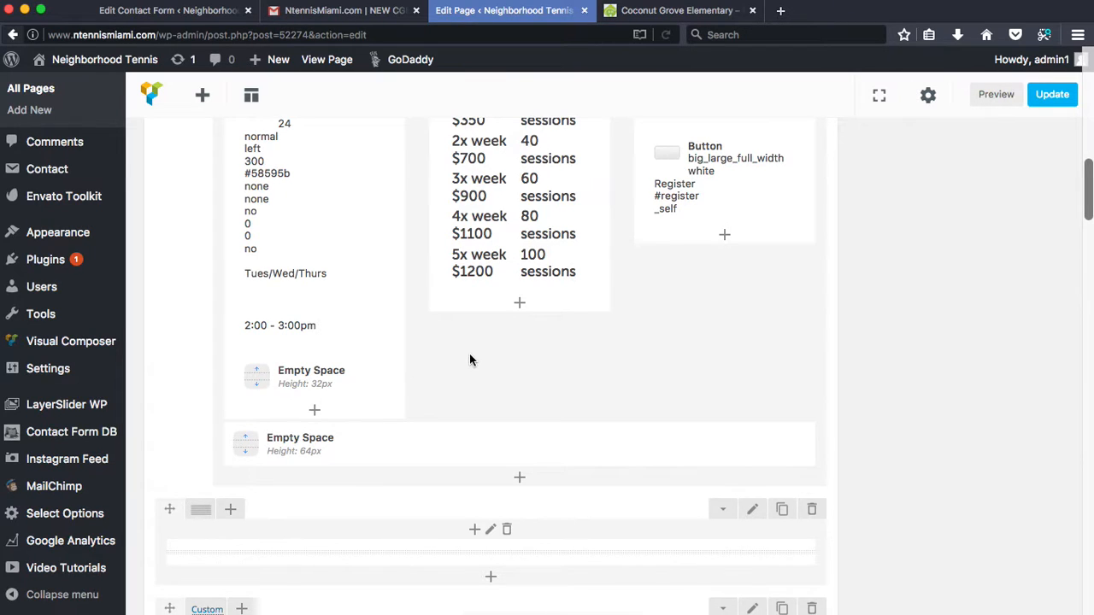
pyautogui.scroll(3, 472, 354)
pyautogui.moveTo(341, 342)
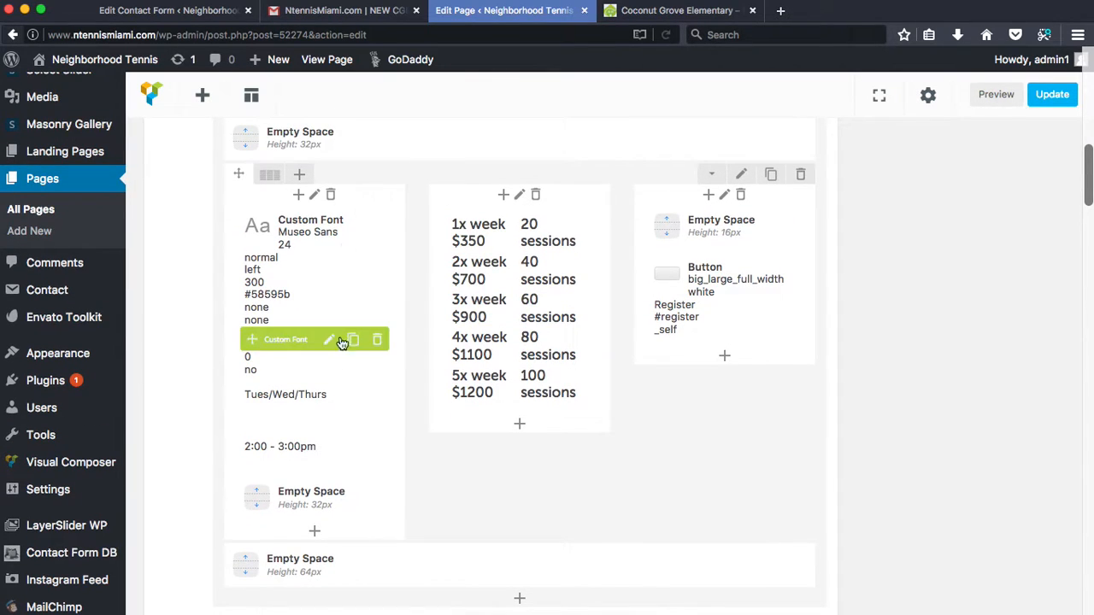
pyautogui.rightClick(530, 447)
pyautogui.click(496, 510)
pyautogui.scroll(-5, 513, 445)
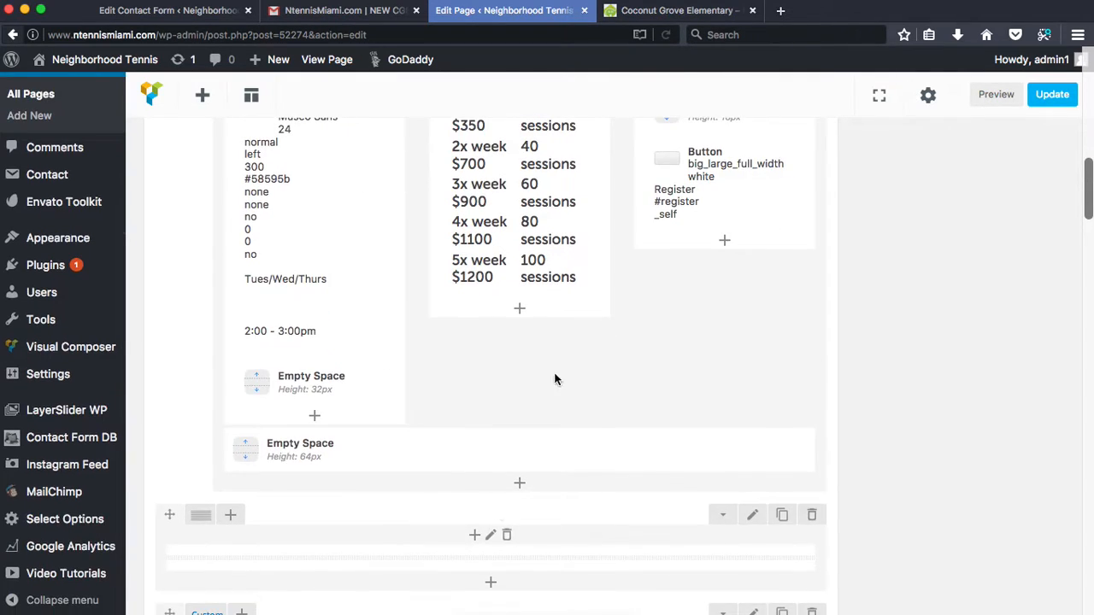
pyautogui.scroll(5, 554, 372)
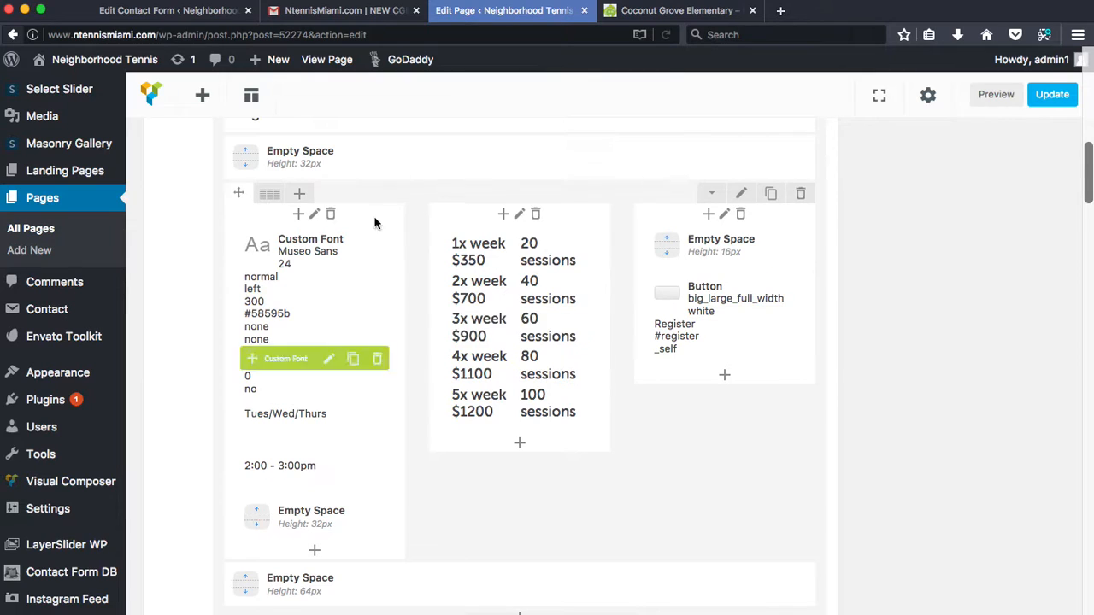
pyautogui.scroll(-5, 705, 469)
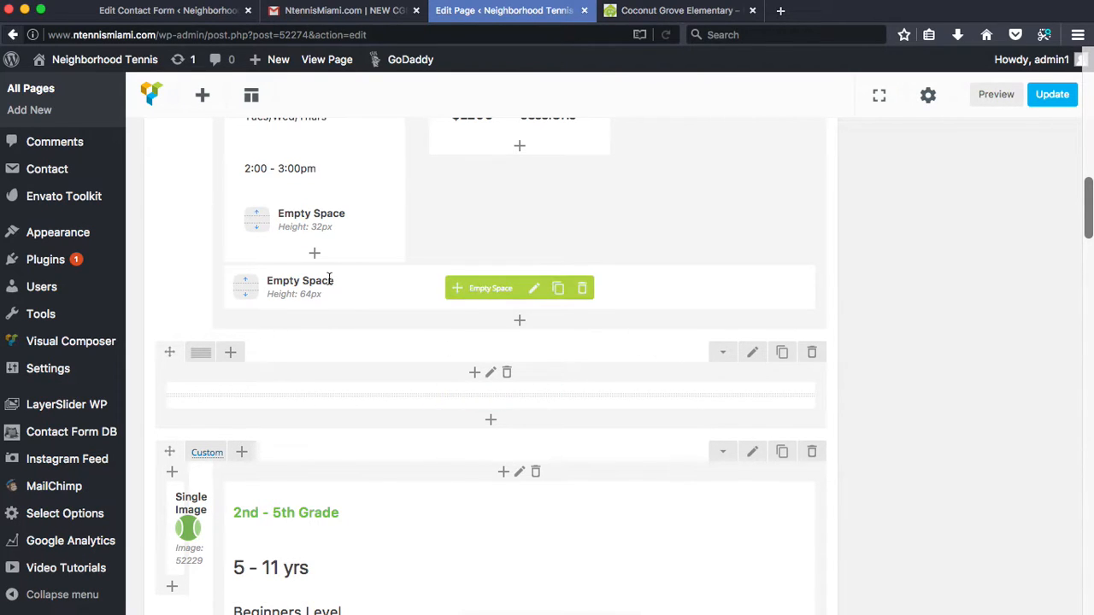
pyautogui.scroll(1, 560, 320)
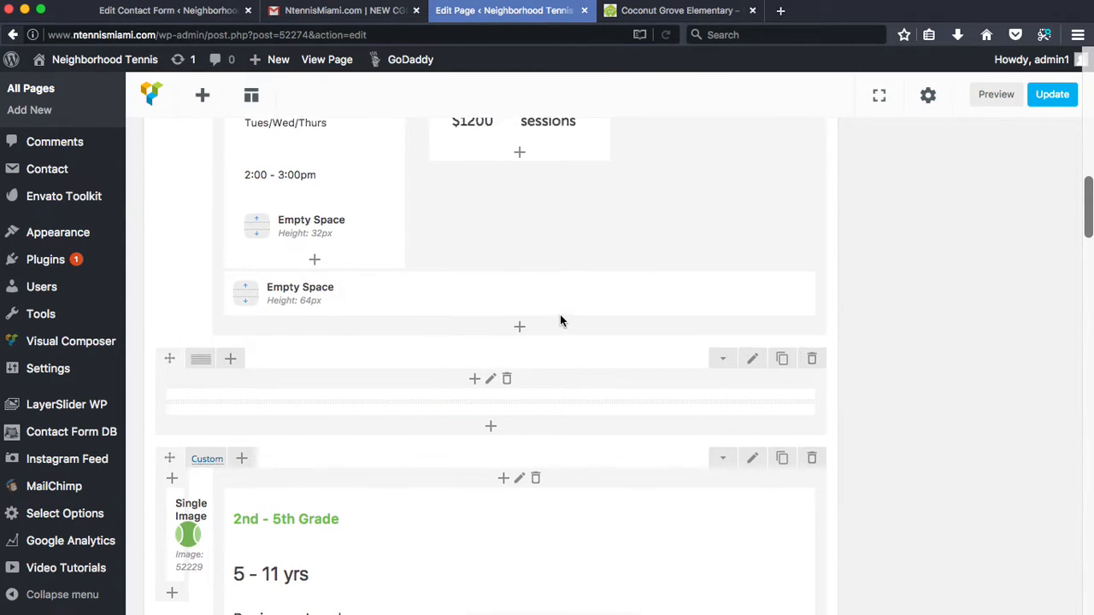
pyautogui.scroll(10, 559, 320)
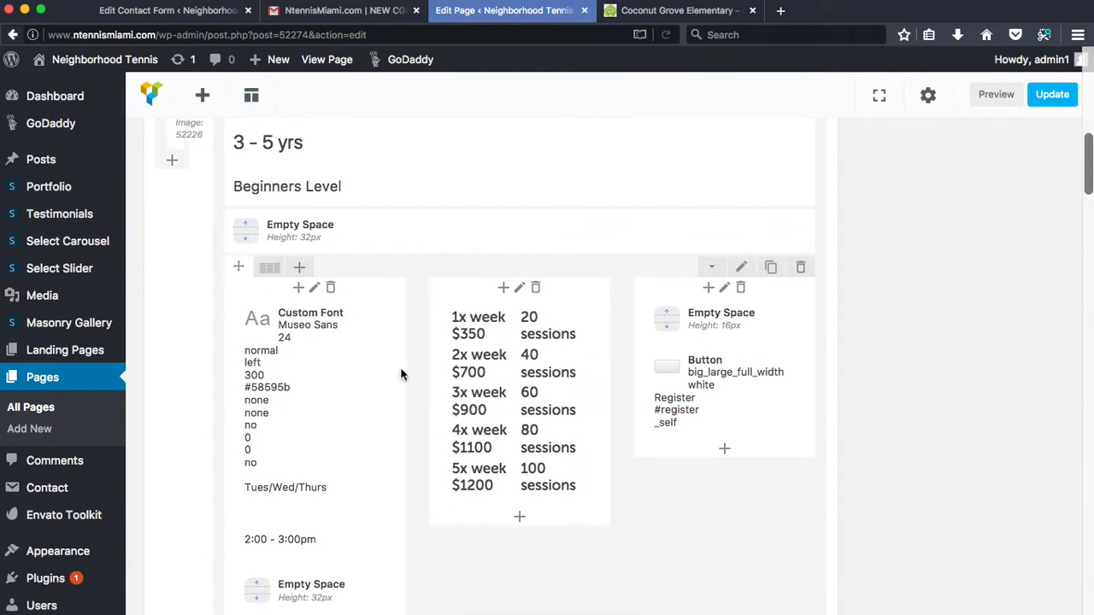
pyautogui.scroll(15, 402, 375)
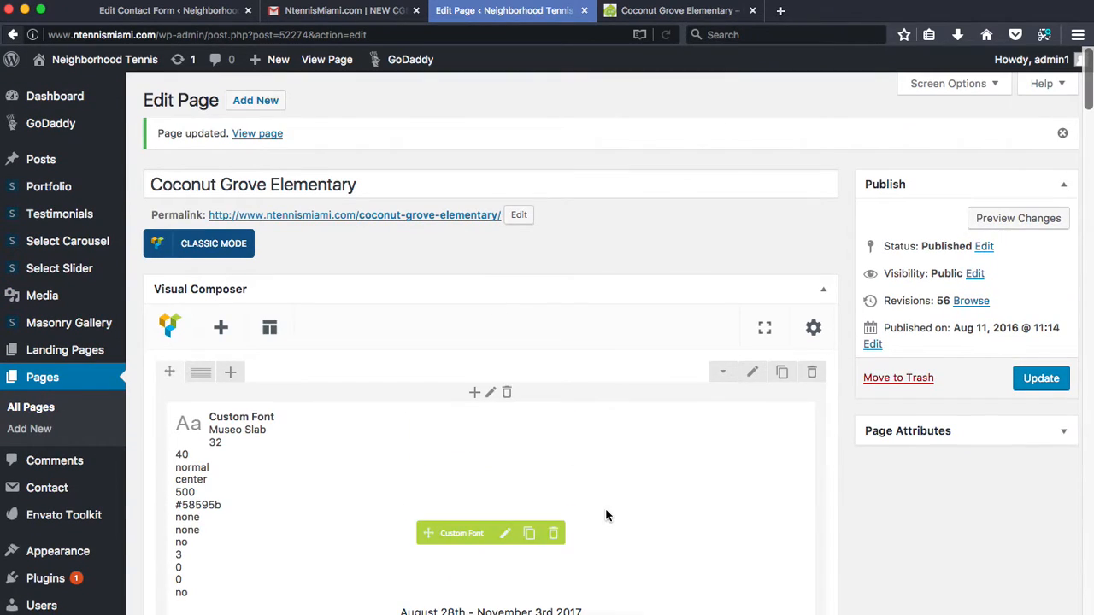
# - Open the settings of the PreK - 1st Grade row's red ball image and review its source, size, caption, alignment, style and click action options
pyautogui.scroll(-10, 649, 516)
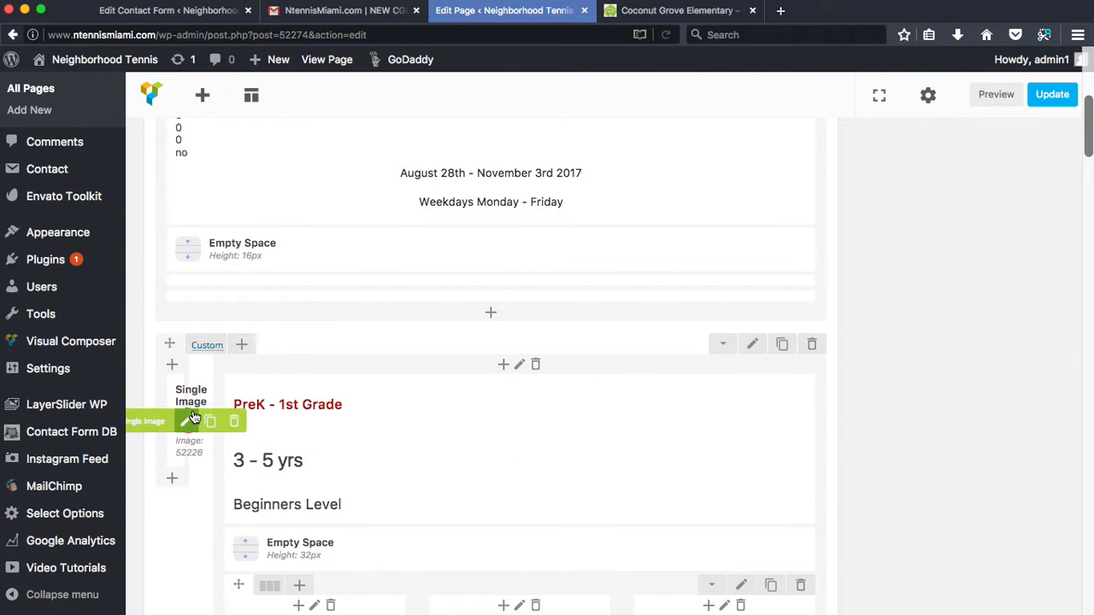
pyautogui.click(185, 421)
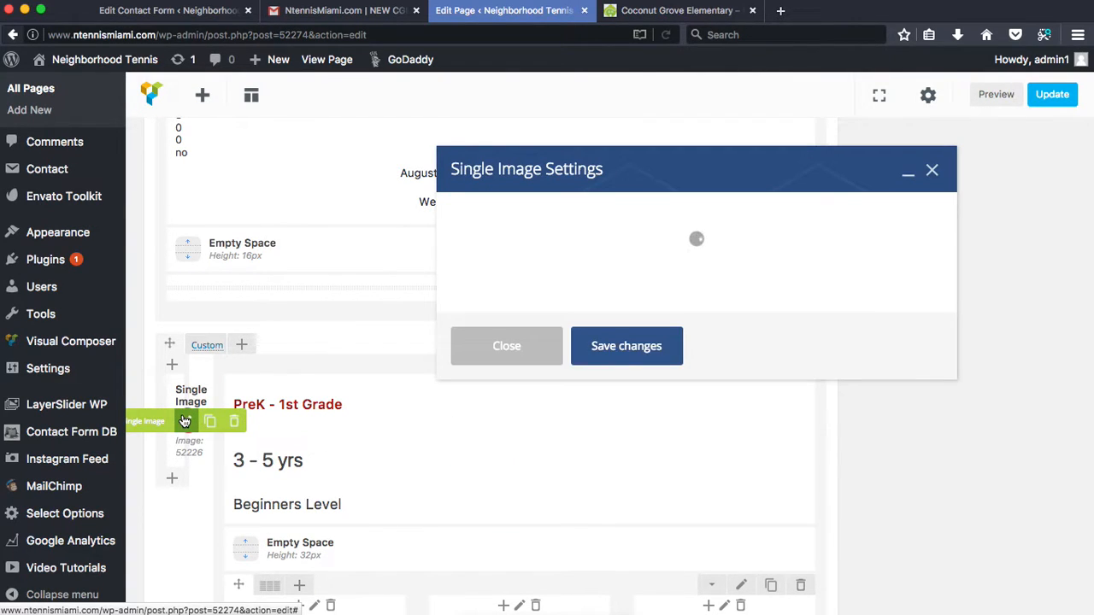
pyautogui.scroll(-2, 676, 387)
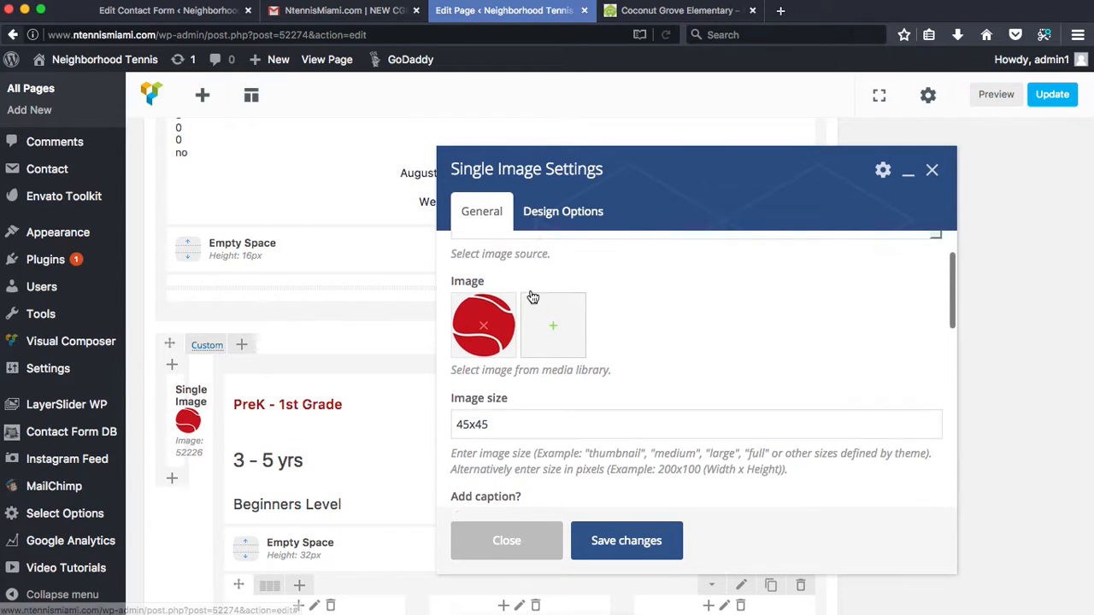
pyautogui.scroll(2, 532, 296)
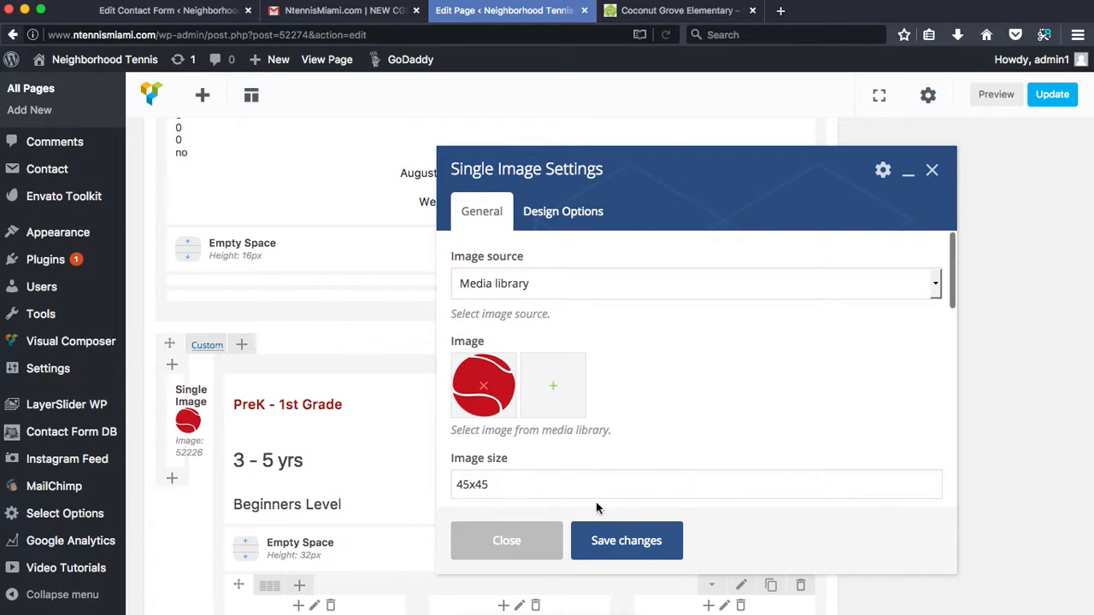
pyautogui.doubleClick(513, 488)
pyautogui.scroll(-2, 513, 488)
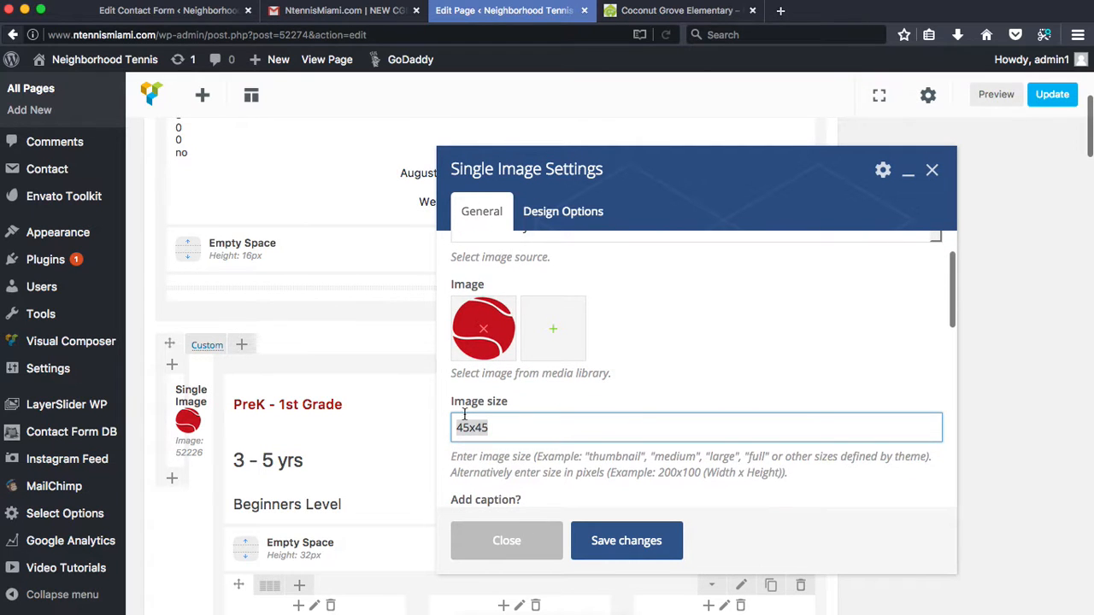
pyautogui.scroll(2, 689, 342)
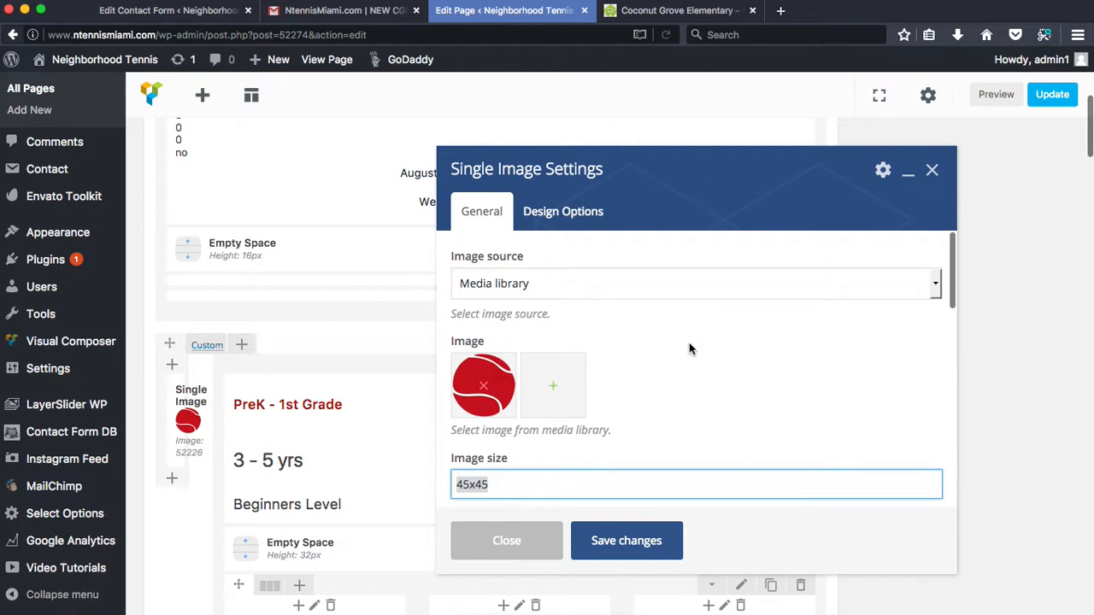
pyautogui.scroll(-8, 774, 440)
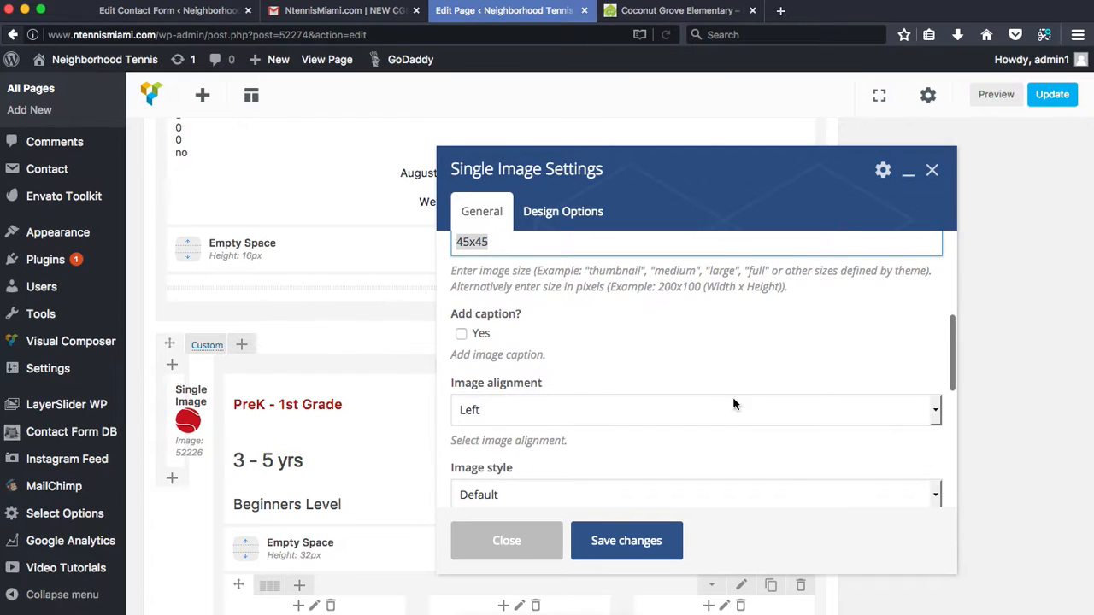
pyautogui.scroll(-5, 744, 469)
pyautogui.scroll(2, 743, 469)
pyautogui.scroll(4, 743, 468)
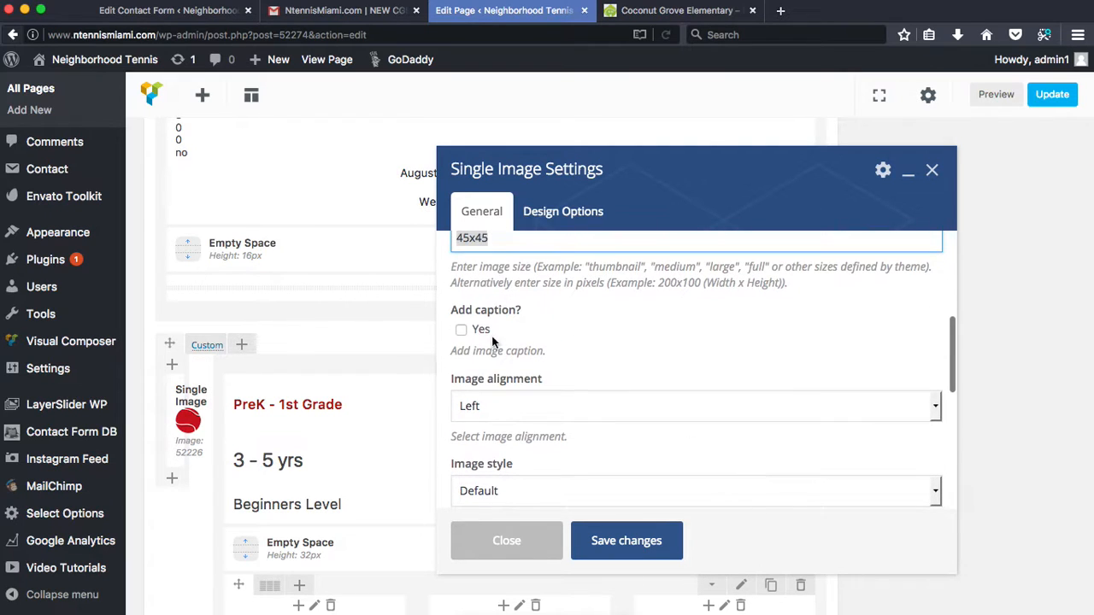
pyautogui.scroll(-3, 569, 496)
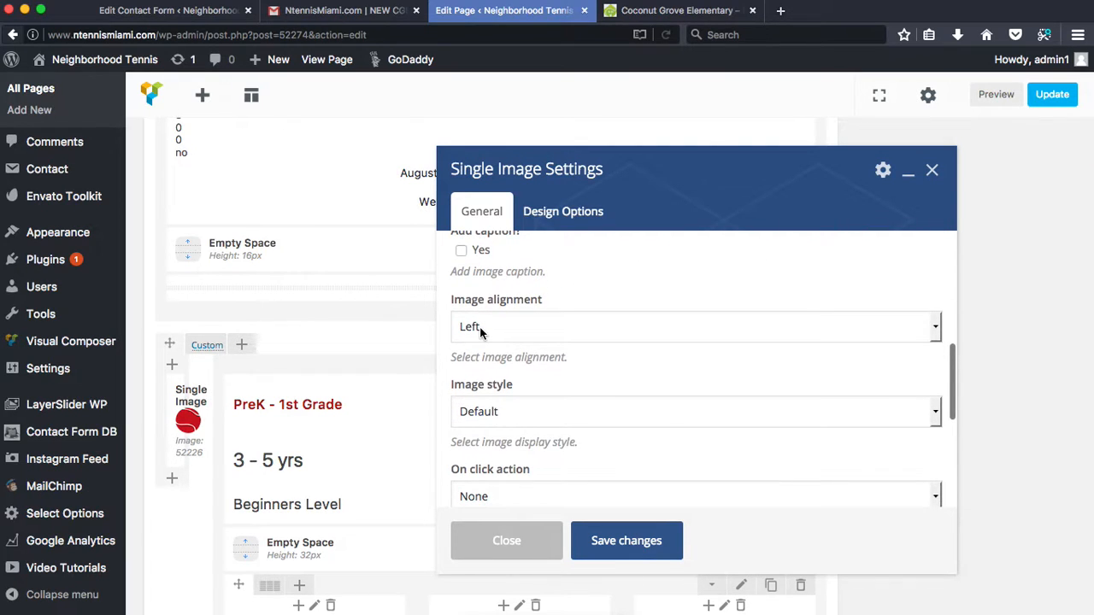
pyautogui.scroll(-6, 542, 322)
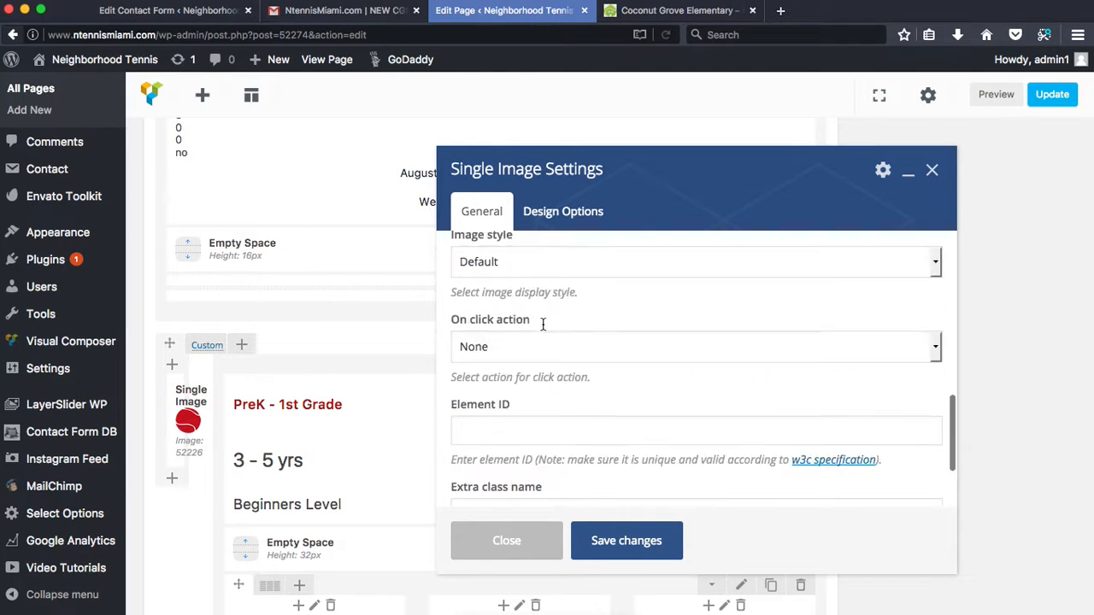
# - Set the PreK - 1st Grade ball image's alignment to Center and save the element
pyautogui.scroll(6, 542, 322)
pyautogui.click(533, 302)
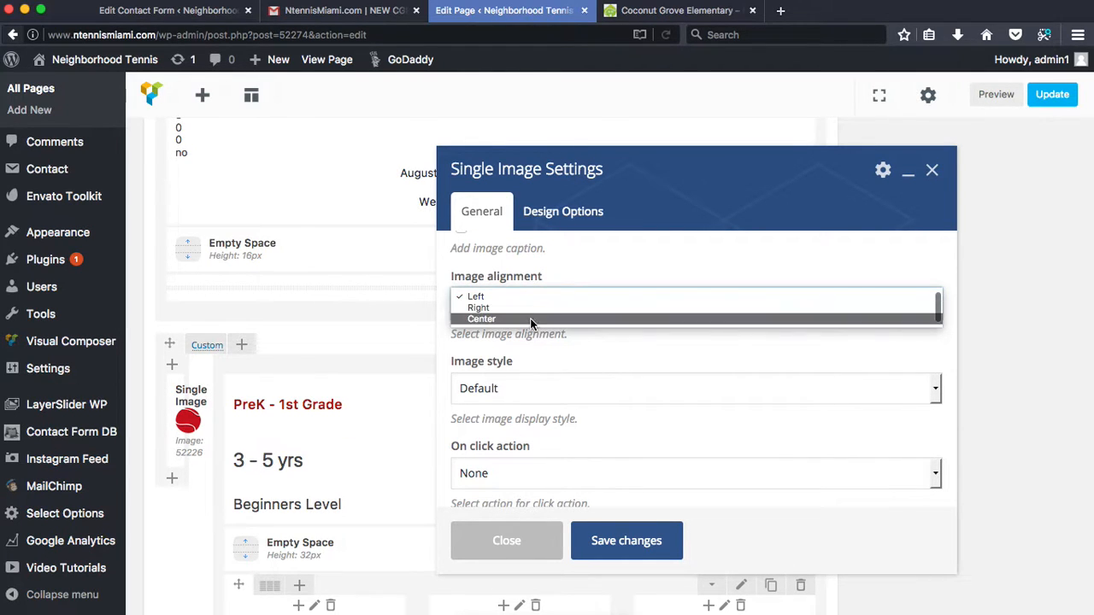
pyautogui.click(530, 318)
pyautogui.scroll(3, 617, 252)
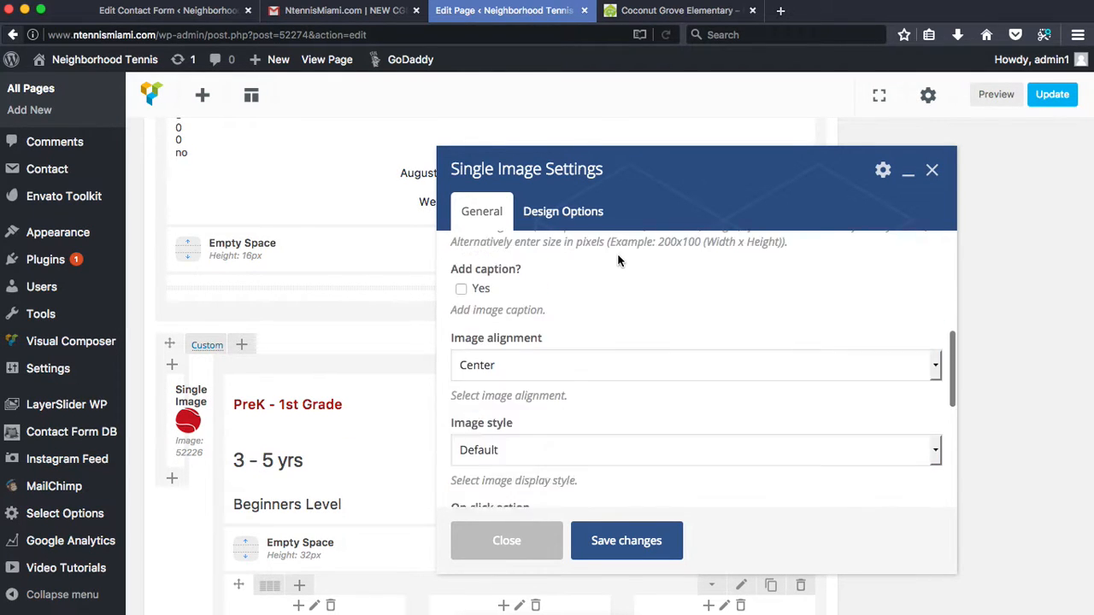
pyautogui.click(633, 550)
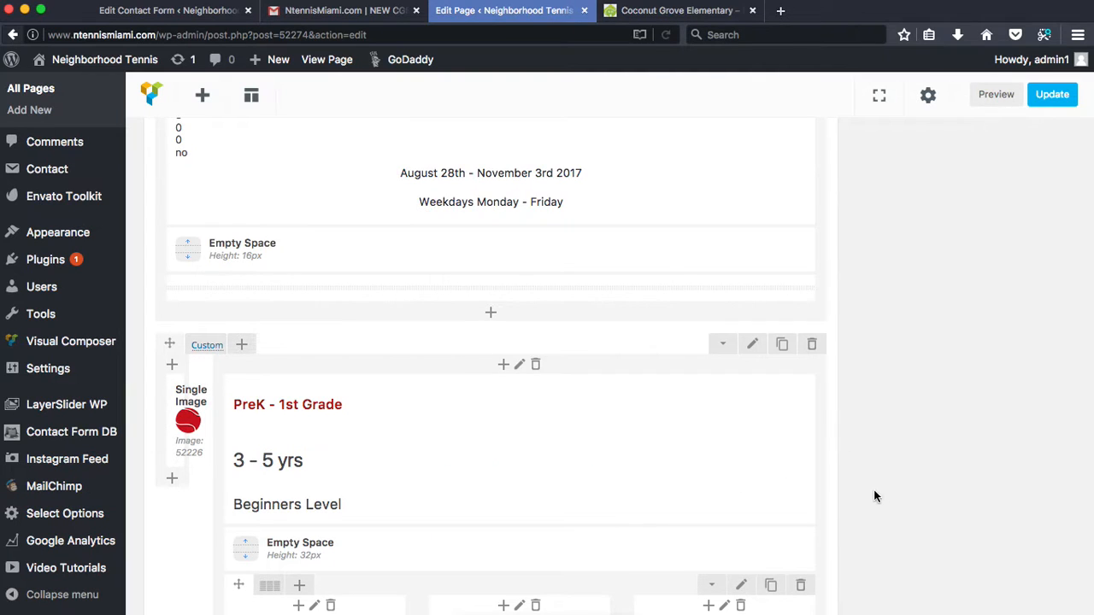
# - Update the page, switch to the live Coconut Grove Elementary page and reload it
pyautogui.scroll(-5, 876, 497)
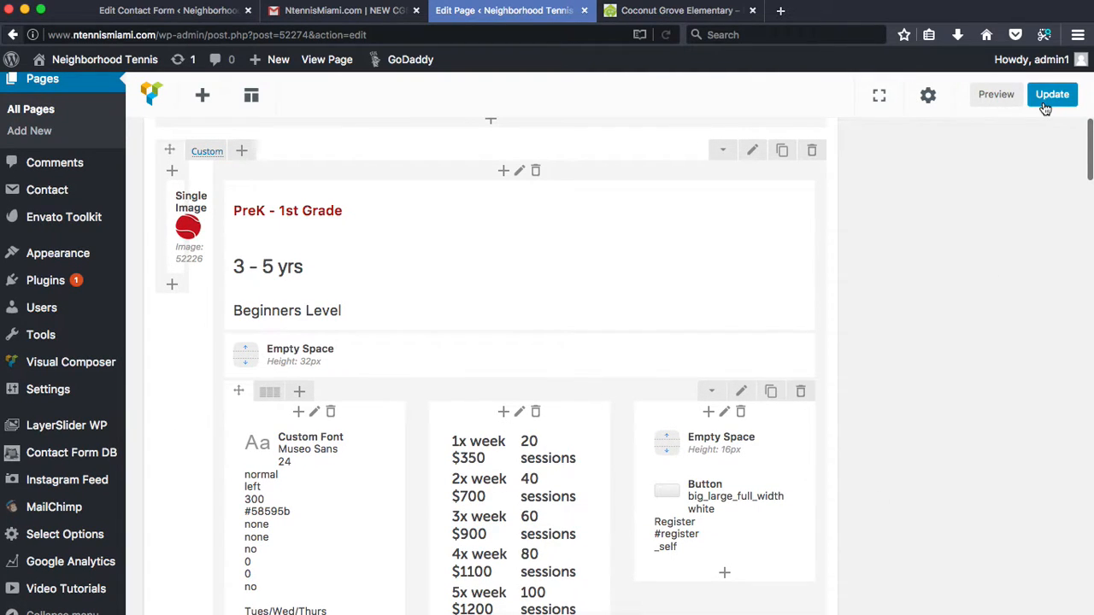
pyautogui.click(1052, 94)
pyautogui.click(659, 12)
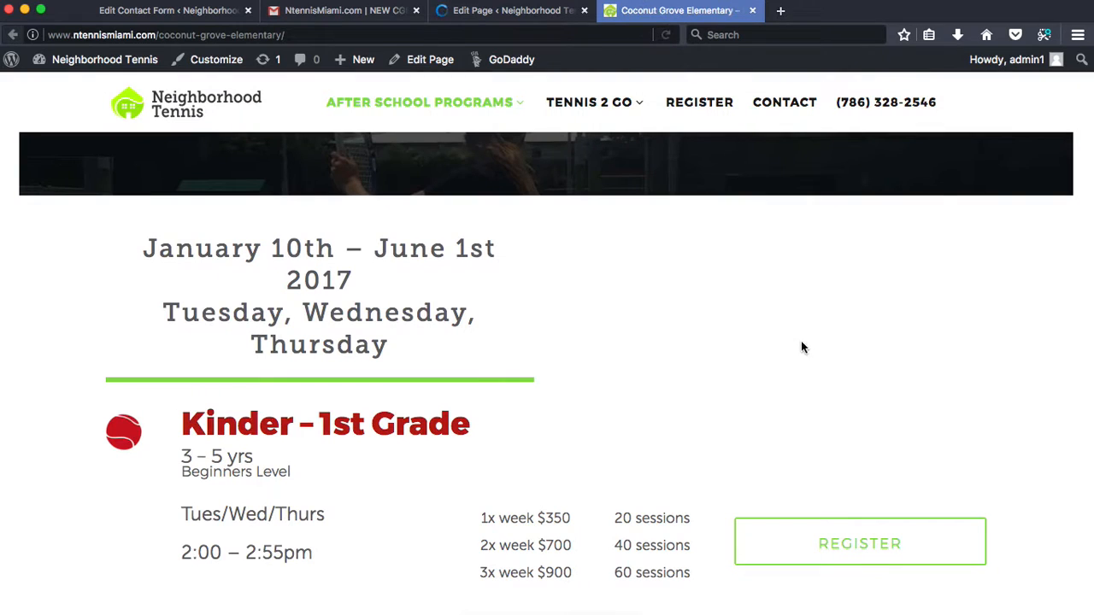
pyautogui.scroll(3, 700, 226)
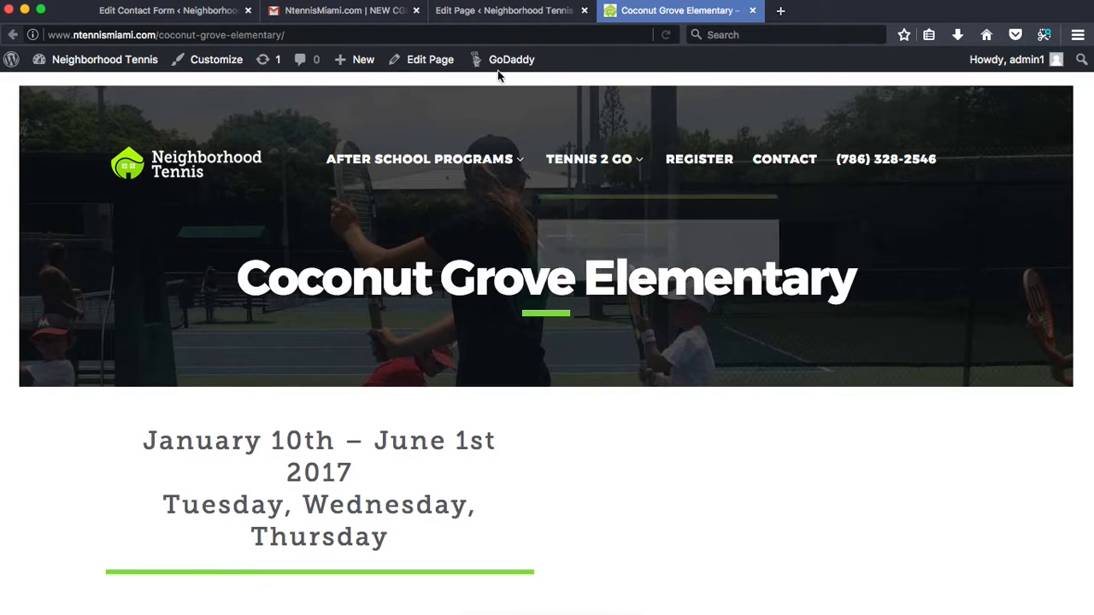
pyautogui.press('super+r')
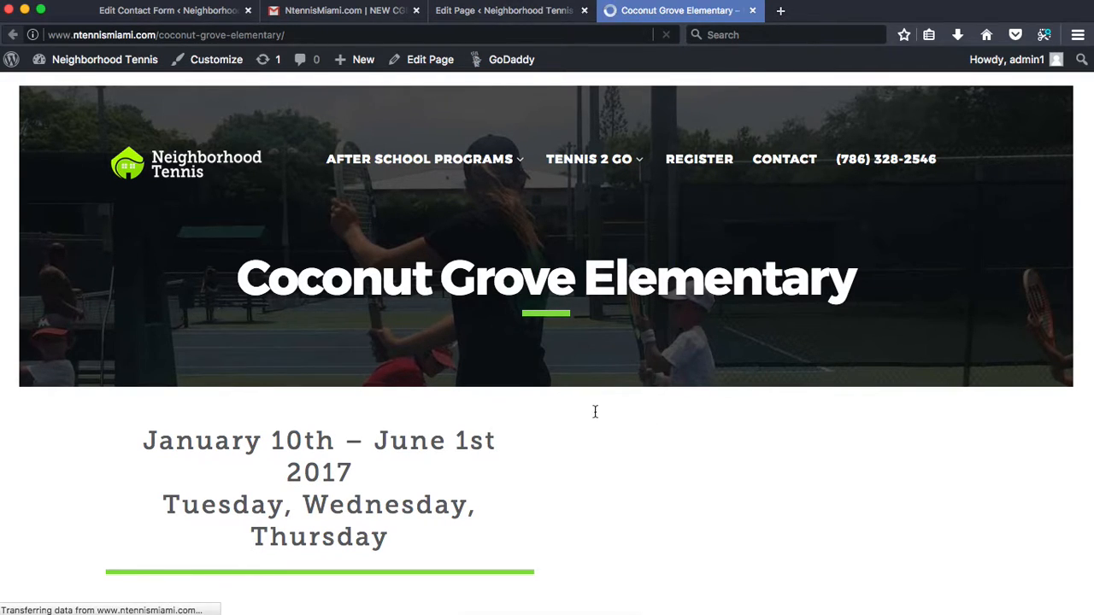
# - Examine the live page's date heading, the centred PreK - 1st Grade ball image, time and pricing, and compare the 2nd - 5th Grade and Team Tennis sections
pyautogui.scroll(-1, 686, 438)
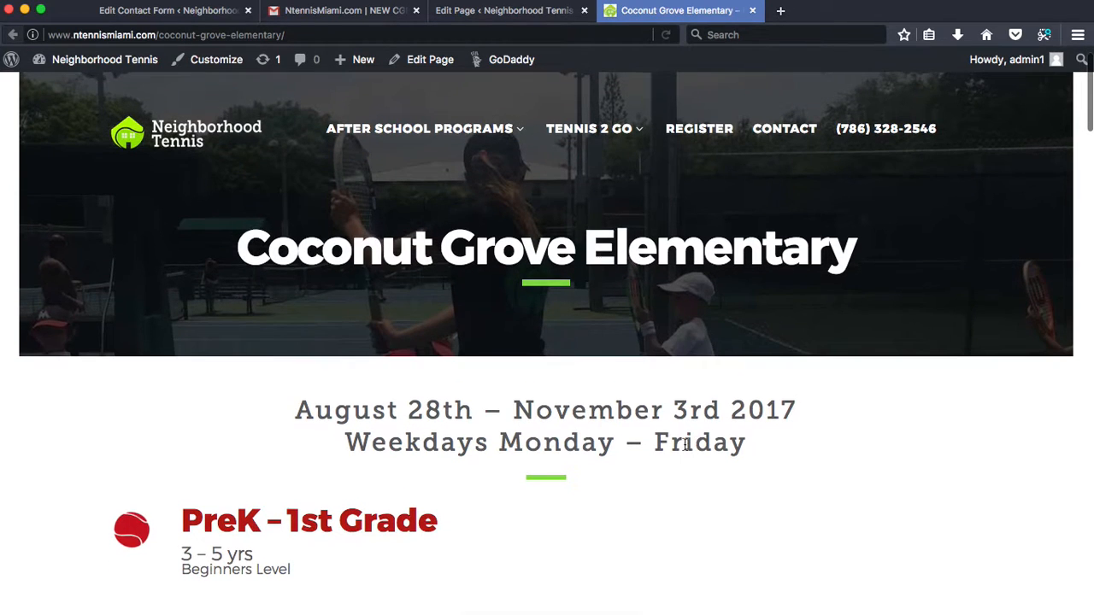
pyautogui.scroll(-5, 740, 508)
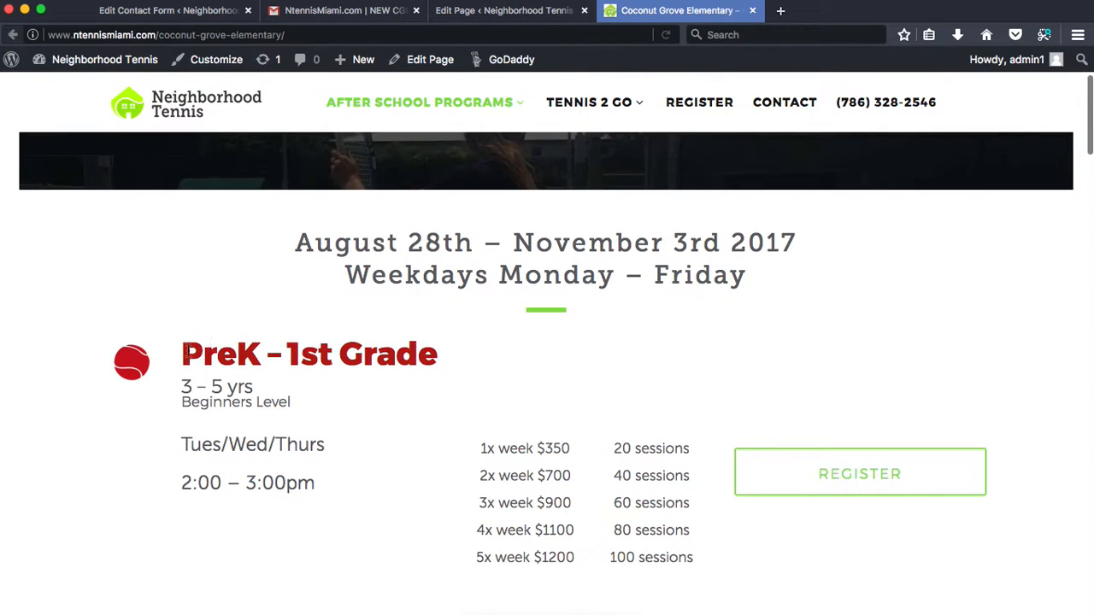
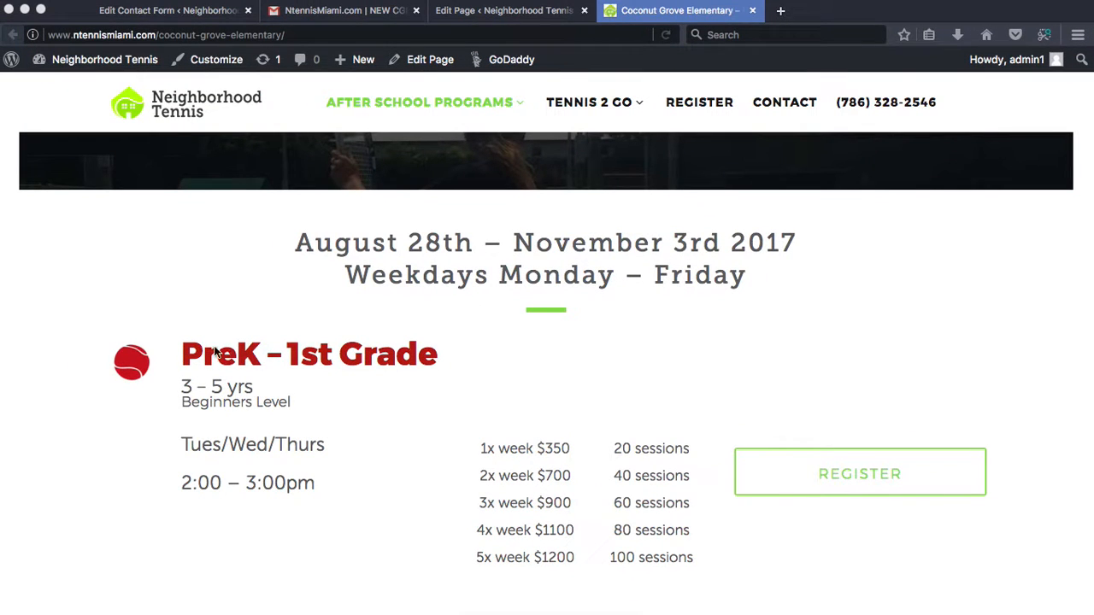
pyautogui.scroll(-2, 470, 461)
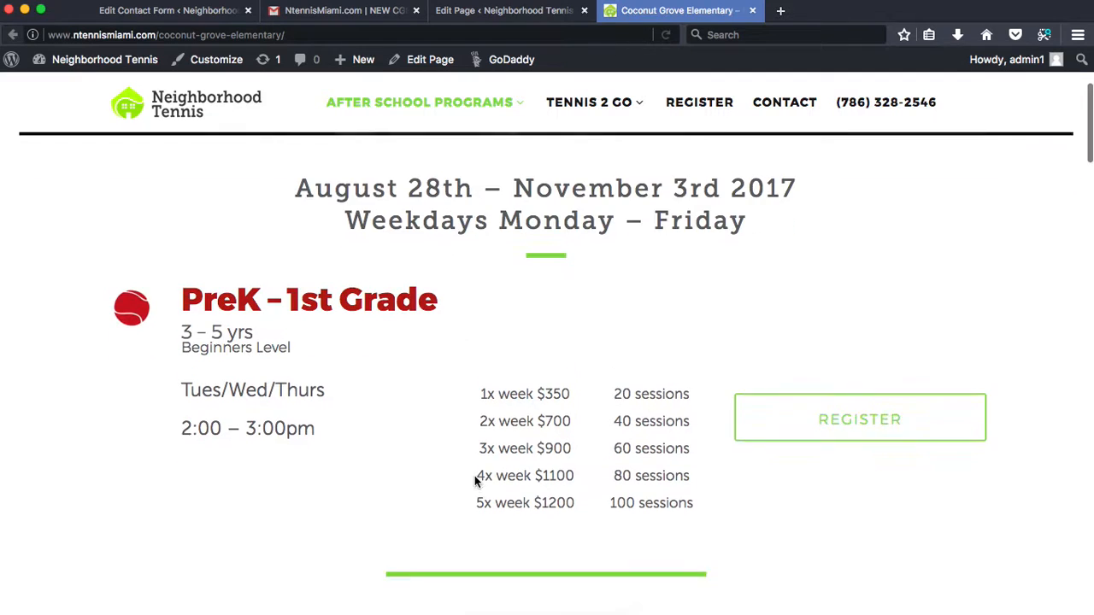
pyautogui.scroll(-1, 474, 475)
pyautogui.scroll(-3, 520, 566)
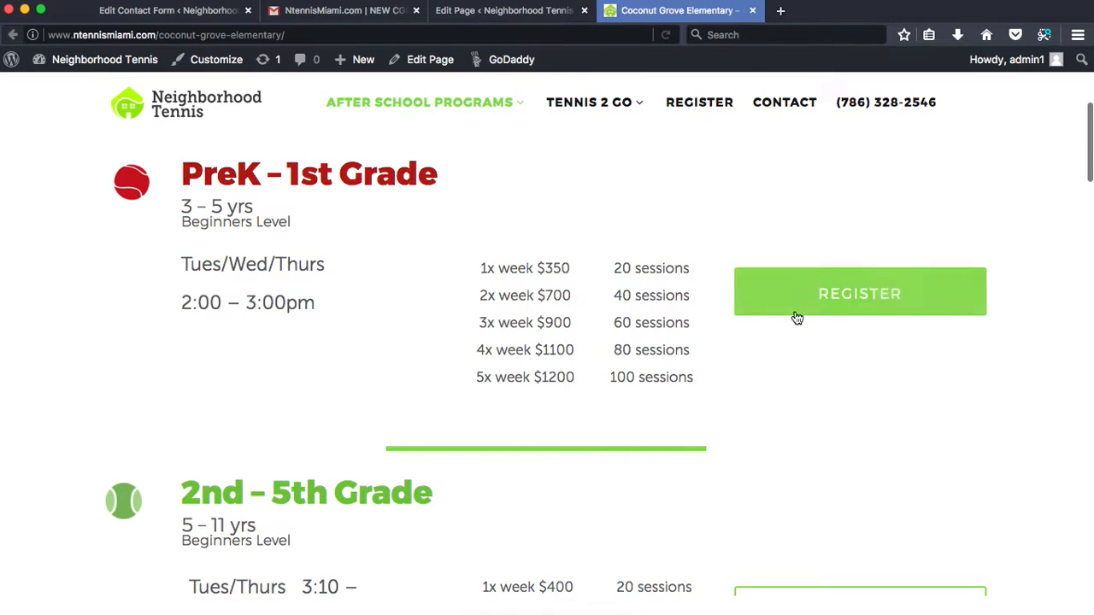
pyautogui.scroll(3, 793, 312)
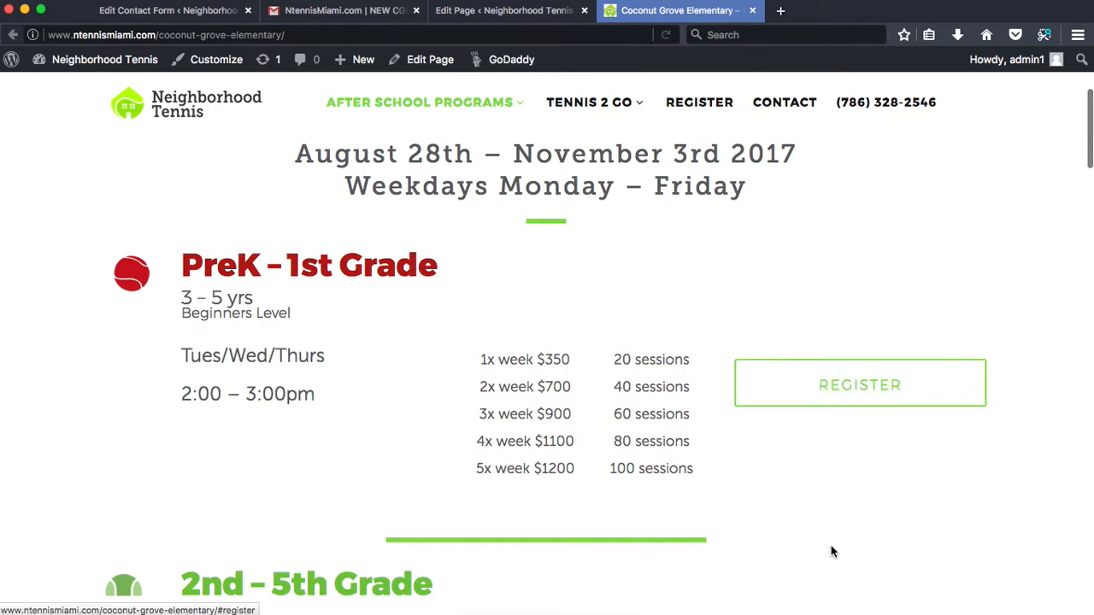
pyautogui.scroll(-8, 830, 550)
pyautogui.scroll(3, 498, 352)
pyautogui.scroll(4, 496, 352)
pyautogui.scroll(-10, 496, 350)
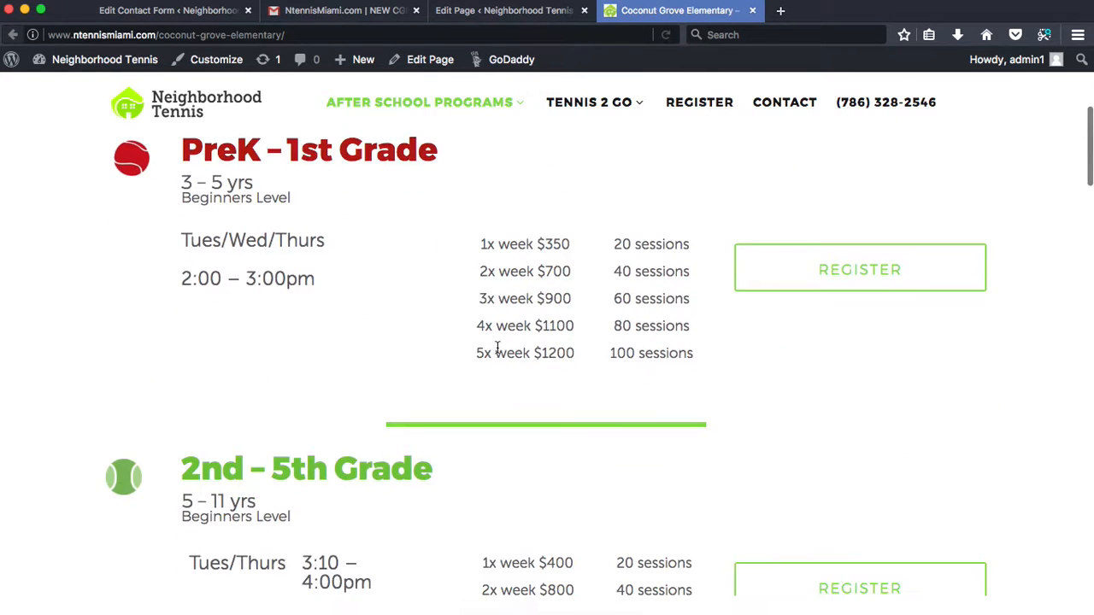
pyautogui.scroll(5, 359, 359)
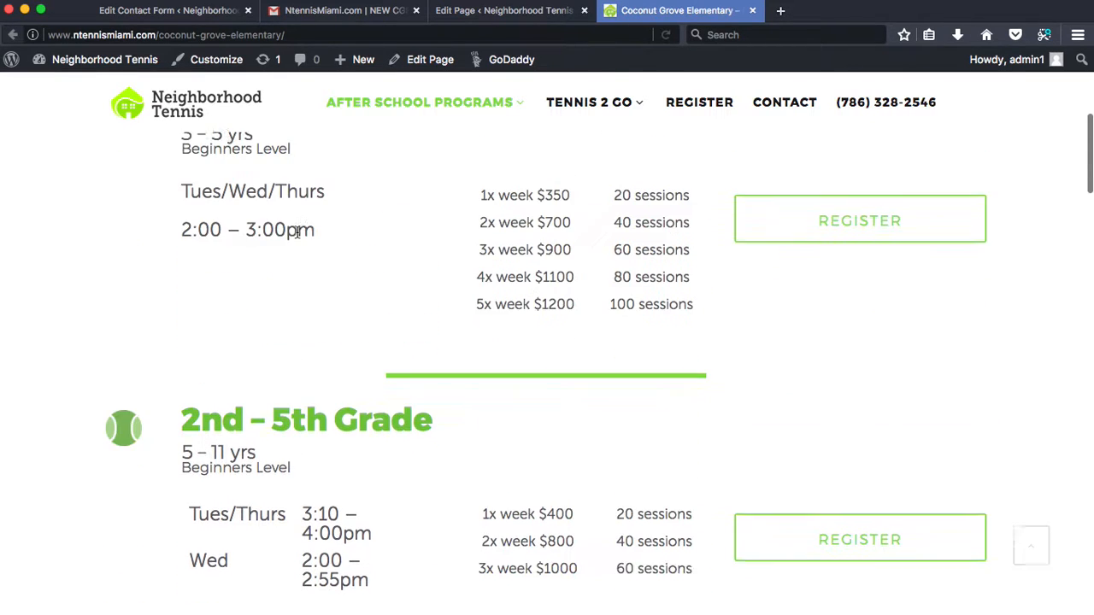
pyautogui.scroll(-4, 342, 385)
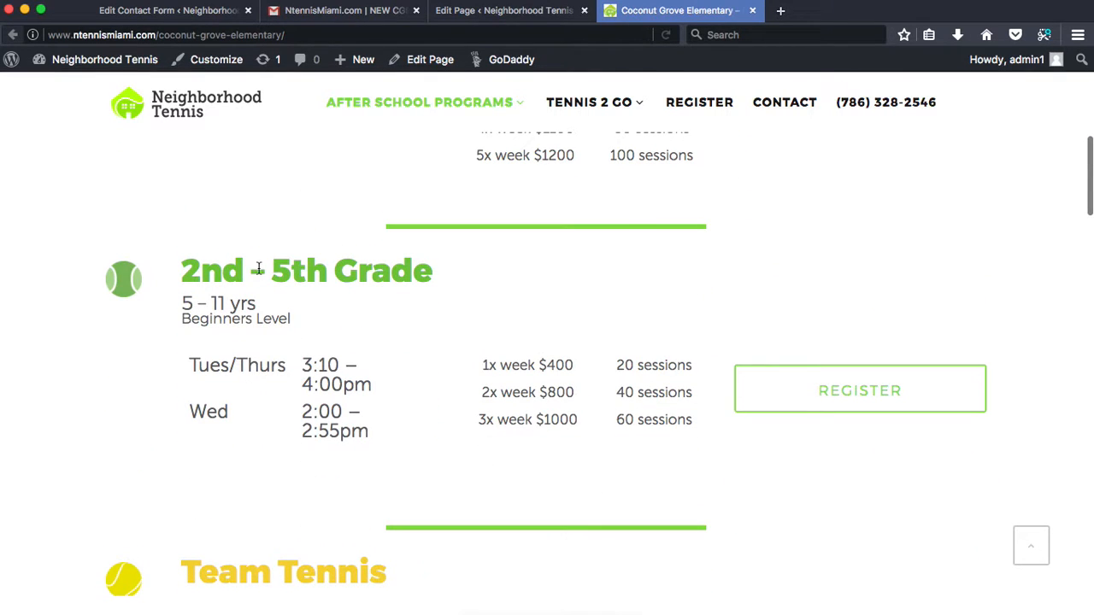
pyautogui.scroll(-7, 521, 434)
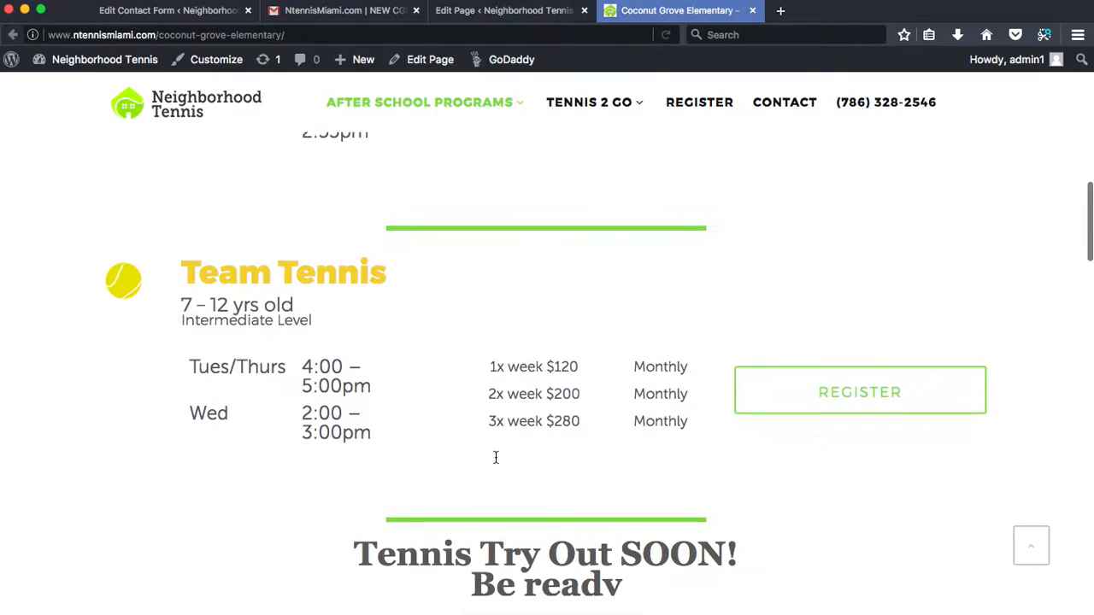
pyautogui.scroll(-4, 495, 459)
pyautogui.scroll(4, 195, 189)
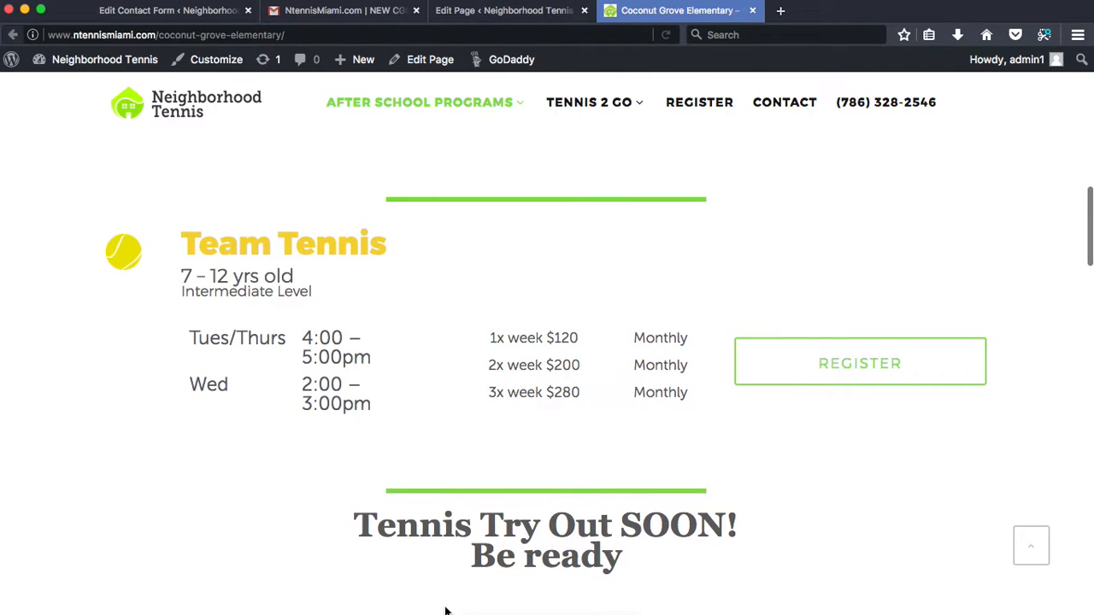
# - Return to the page editor and examine the Team Tennis row, its row controls and the Tennis Try Out row below it
pyautogui.click(481, 12)
pyautogui.scroll(-8, 505, 459)
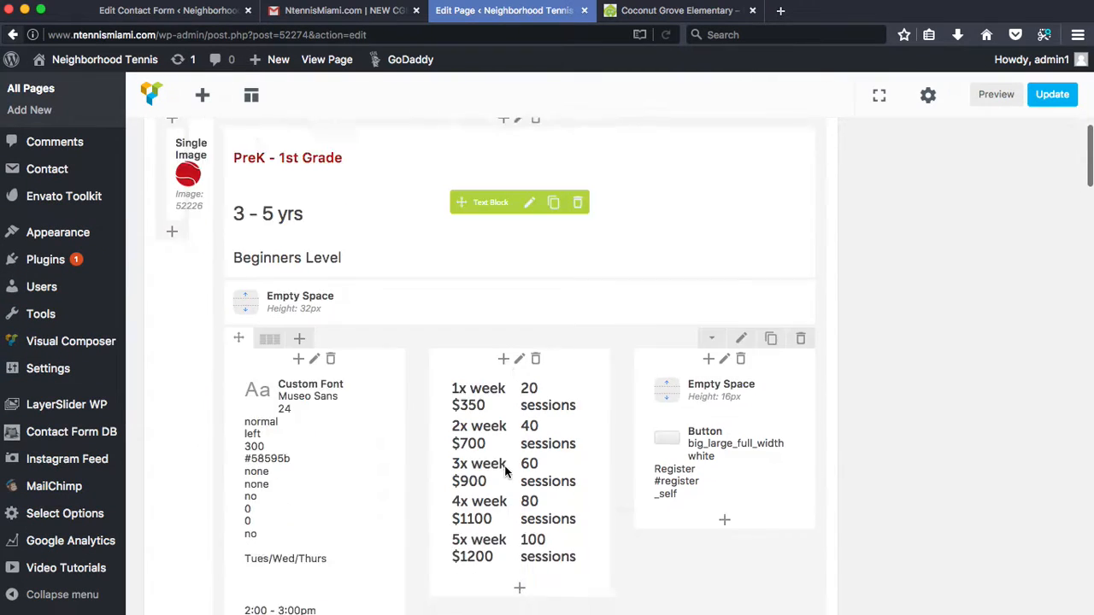
pyautogui.scroll(-20, 504, 474)
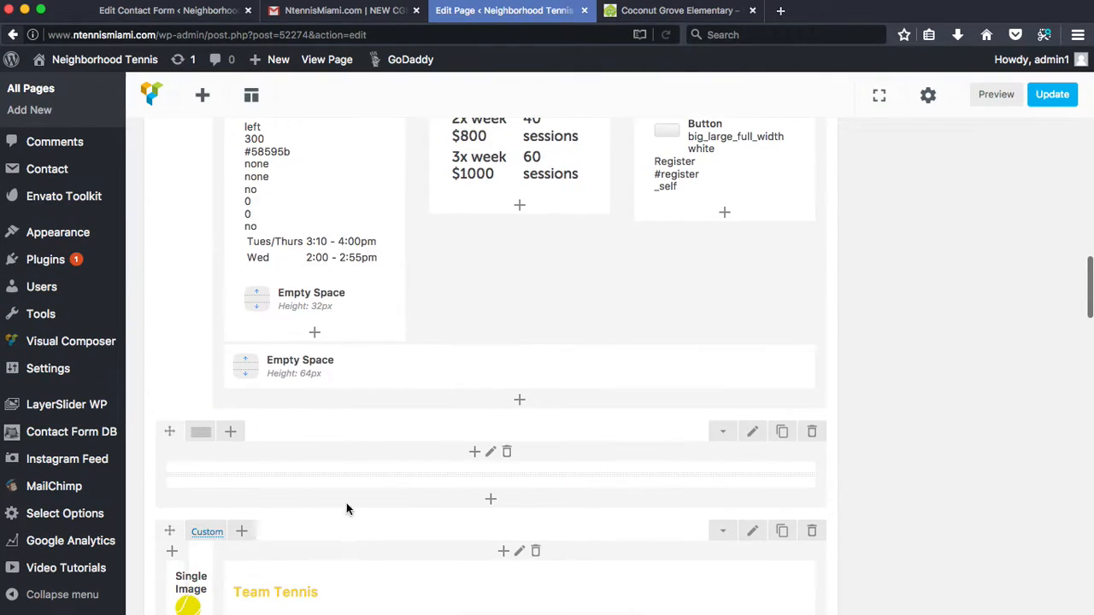
pyautogui.scroll(-7, 347, 509)
pyautogui.scroll(-3, 432, 544)
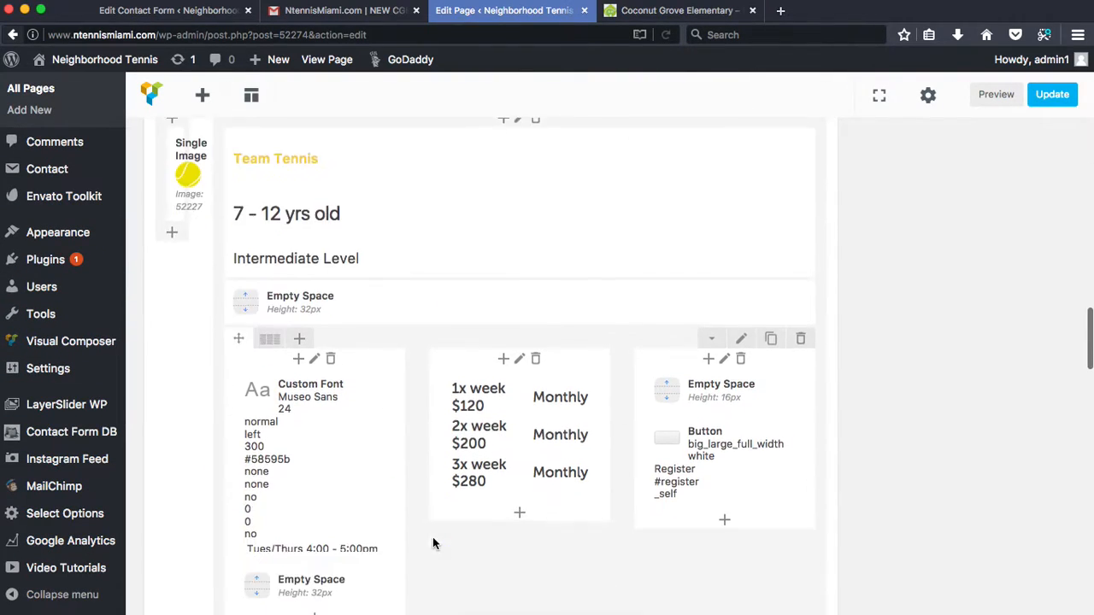
pyautogui.scroll(3, 283, 239)
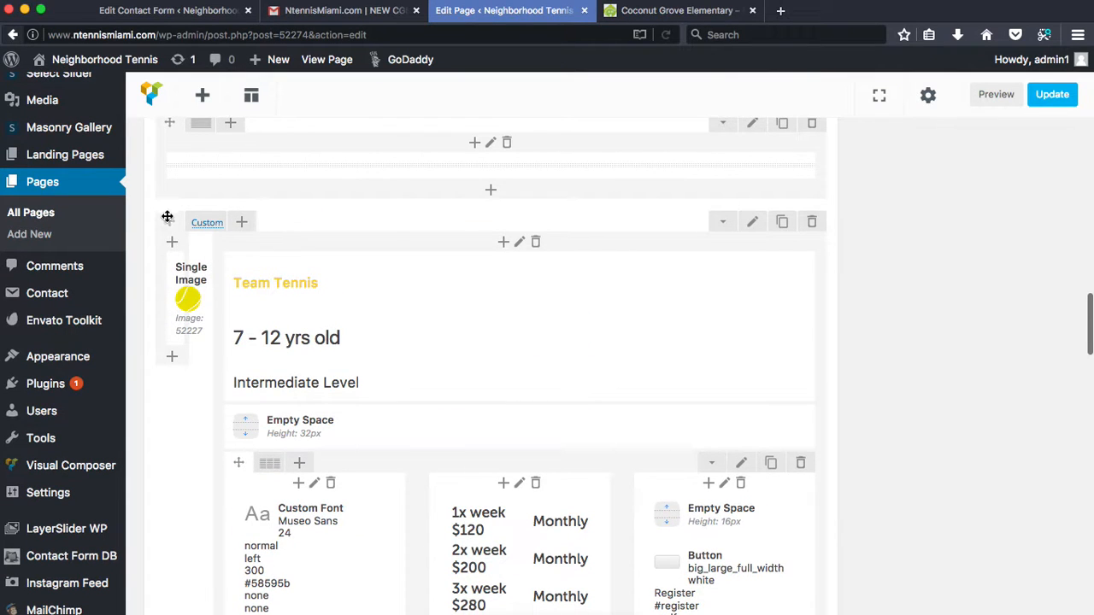
pyautogui.scroll(-6, 902, 418)
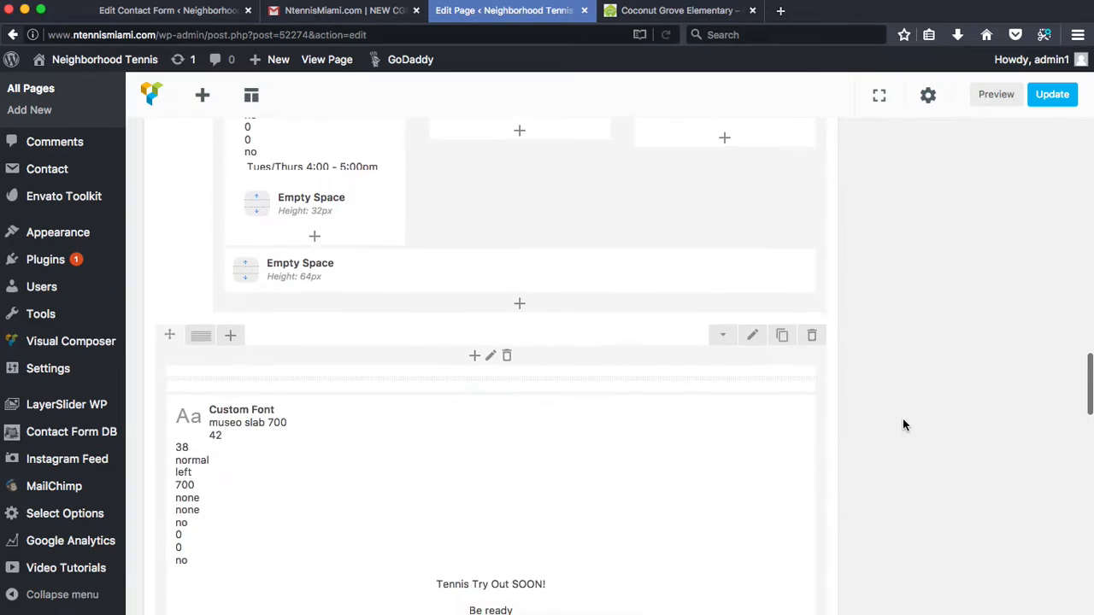
pyautogui.scroll(5, 903, 418)
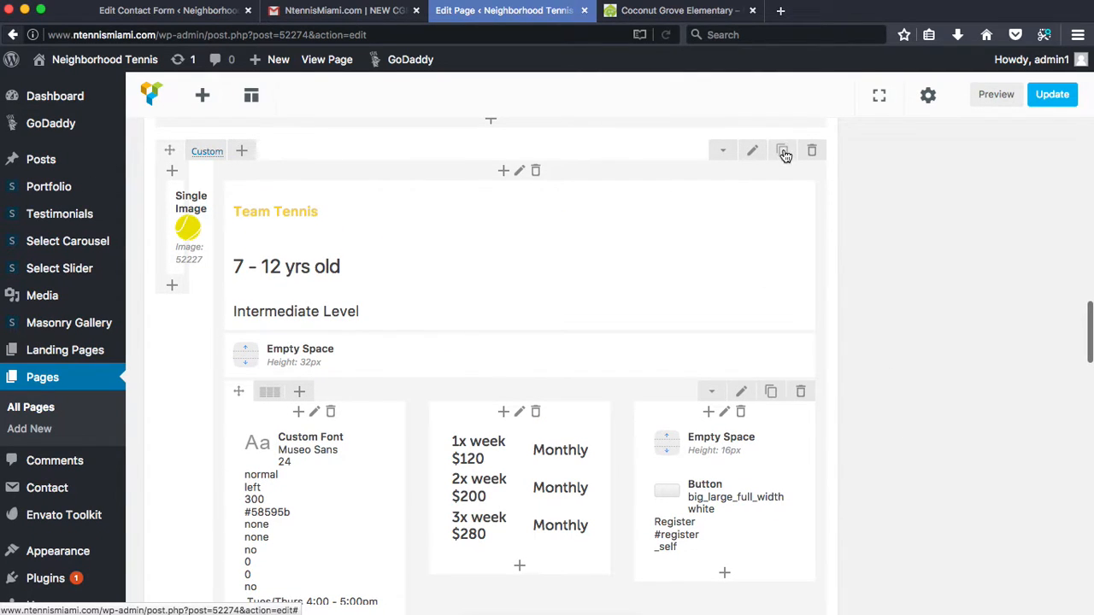
pyautogui.scroll(-10, 947, 433)
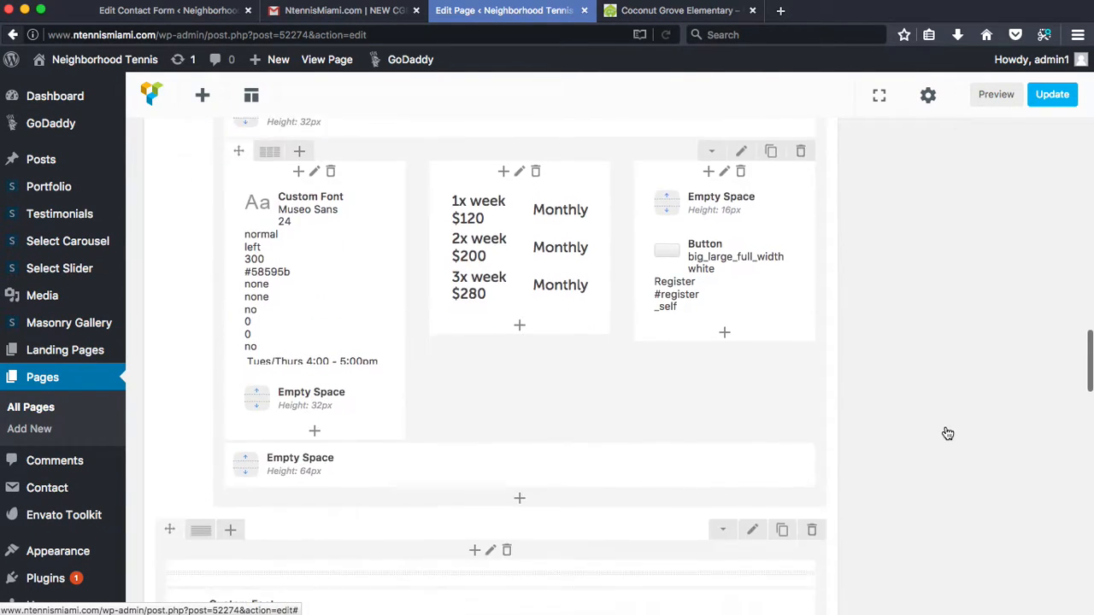
# - Examine the Team Tennis row, then follow its Register button on the live page and check the #register anchor in the address
pyautogui.scroll(-2, 946, 430)
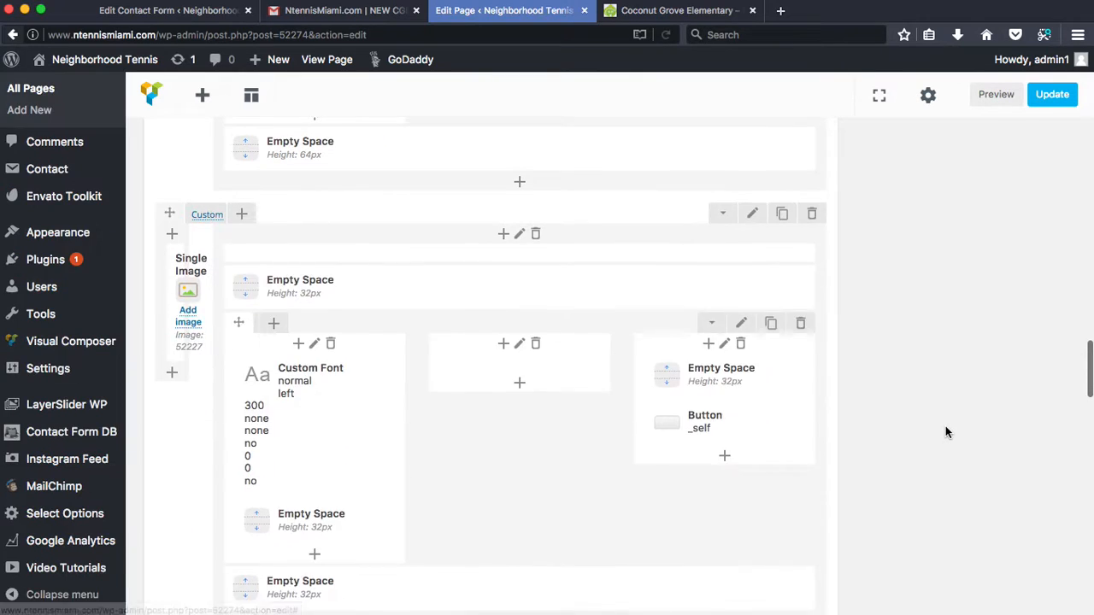
pyautogui.scroll(2, 946, 428)
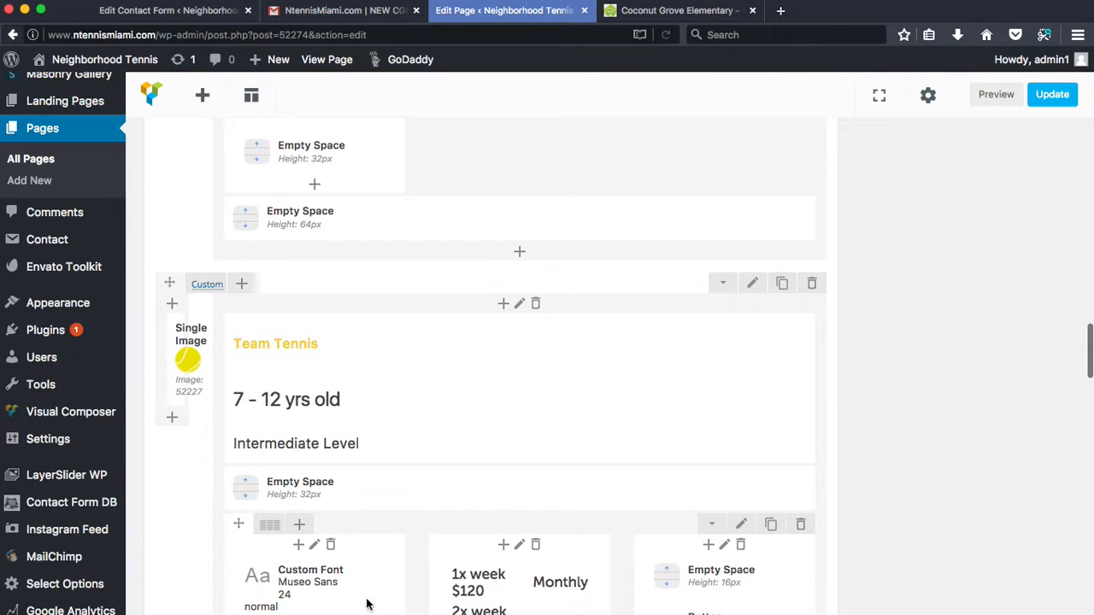
pyautogui.scroll(-10, 325, 543)
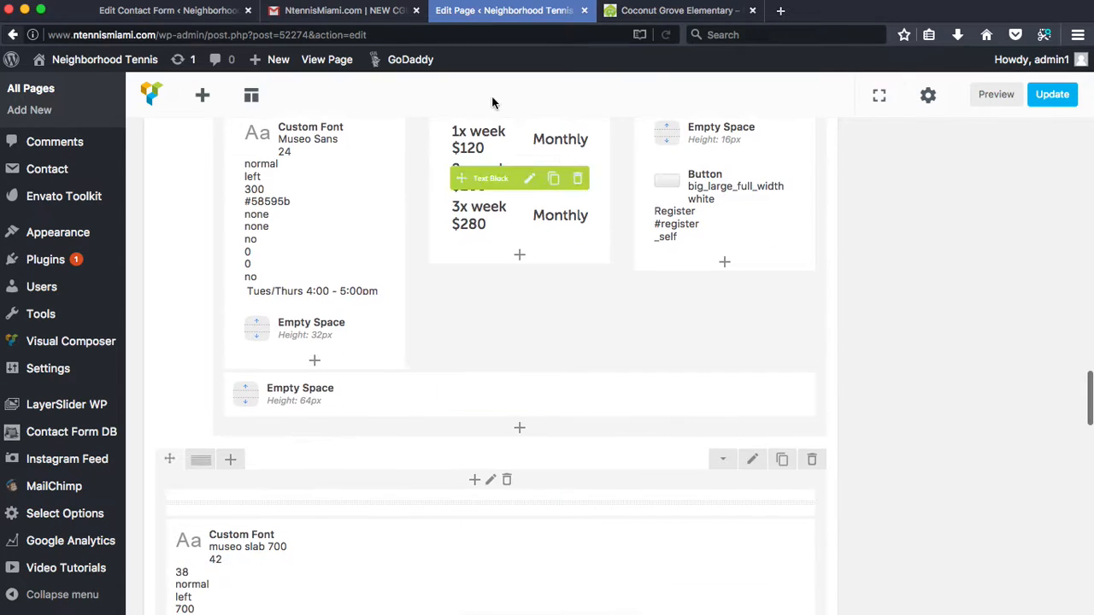
pyautogui.scroll(-3, 622, 530)
pyautogui.scroll(10, 630, 398)
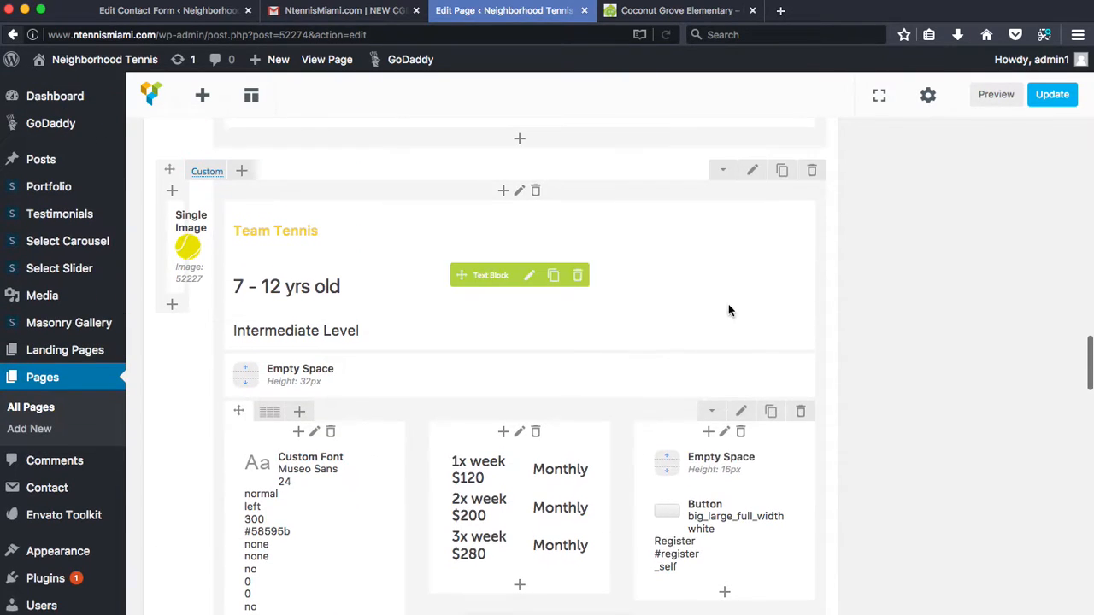
pyautogui.click(665, 13)
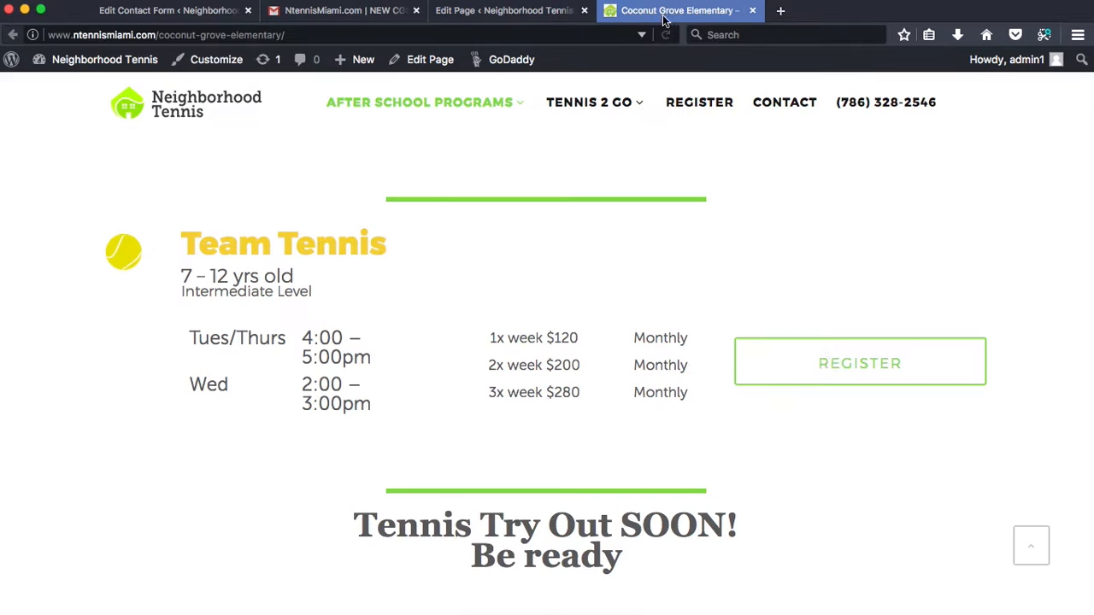
pyautogui.click(834, 364)
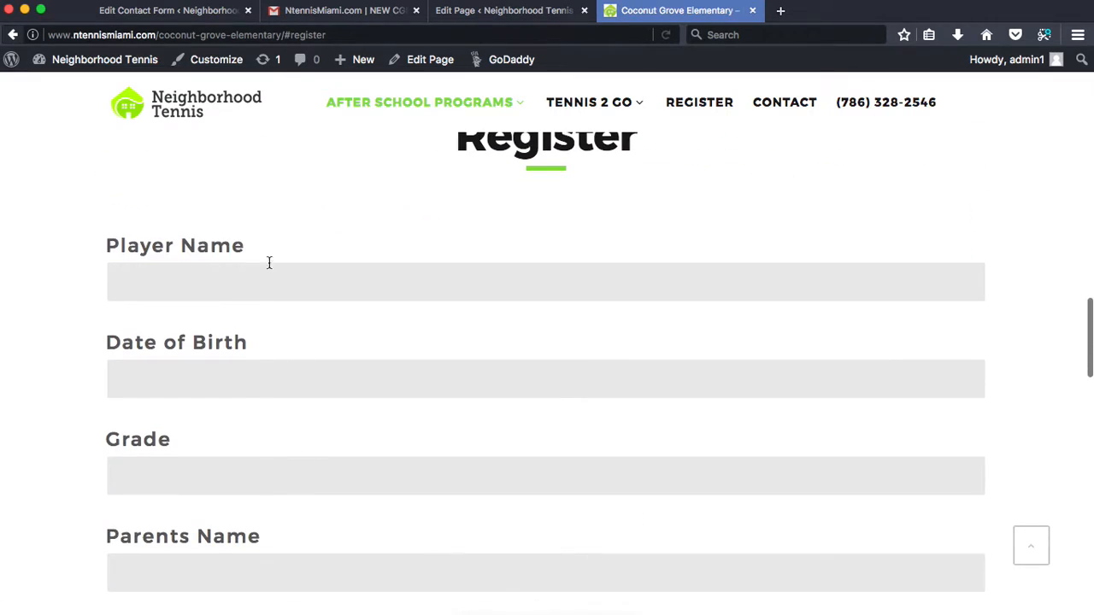
pyautogui.moveTo(285, 35); pyautogui.dragTo(374, 34)
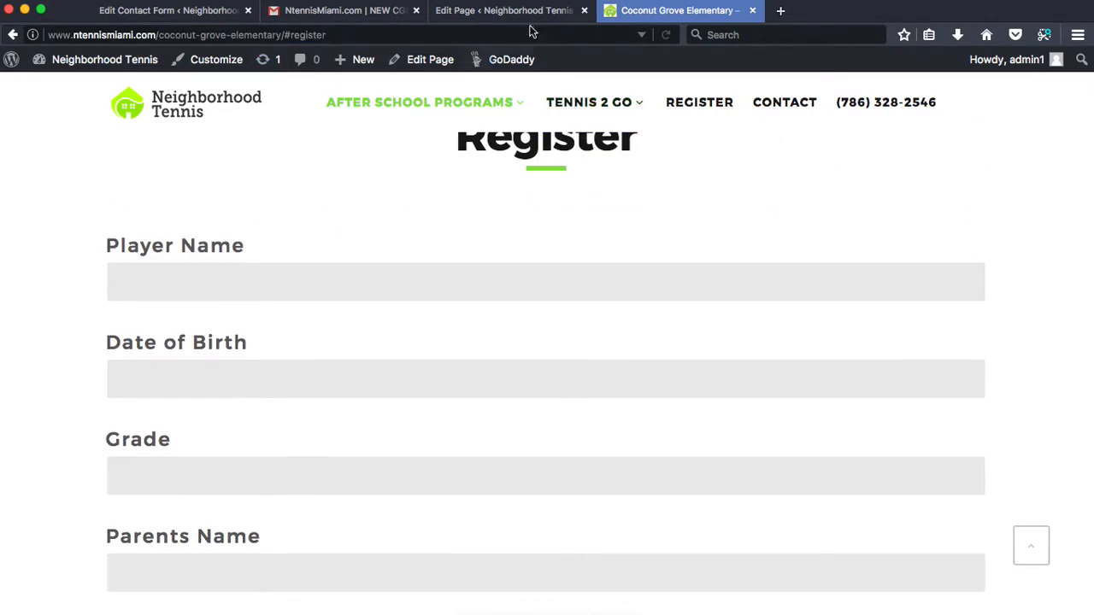
# - Return to the page editor, review the Register row's settings including Row ID, and close them without saving
pyautogui.click(500, 14)
pyautogui.scroll(-15, 579, 447)
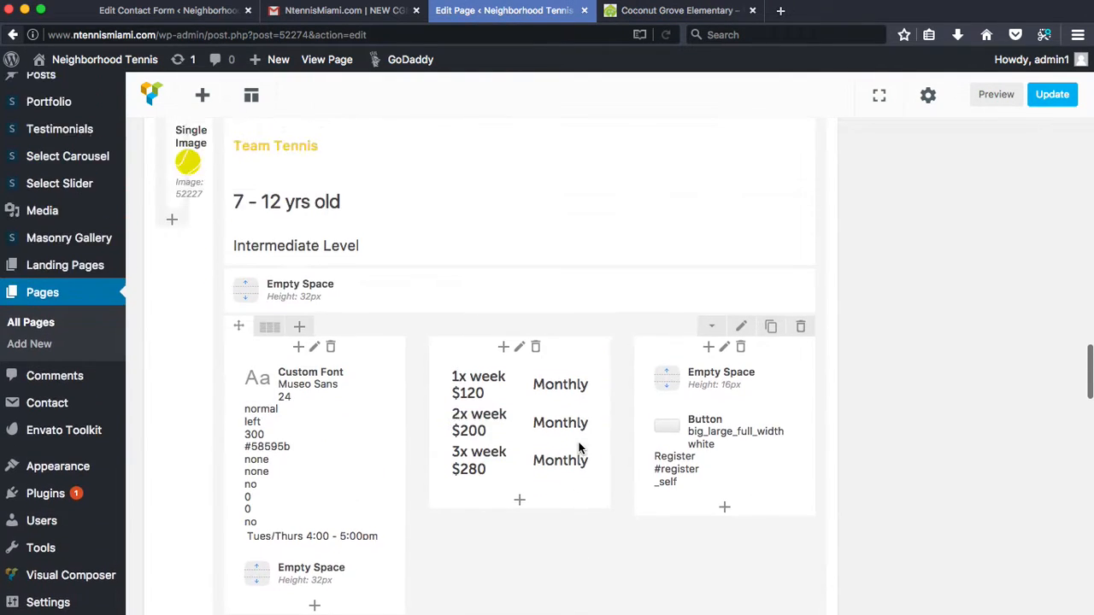
pyautogui.scroll(-7, 578, 447)
pyautogui.scroll(5, 578, 443)
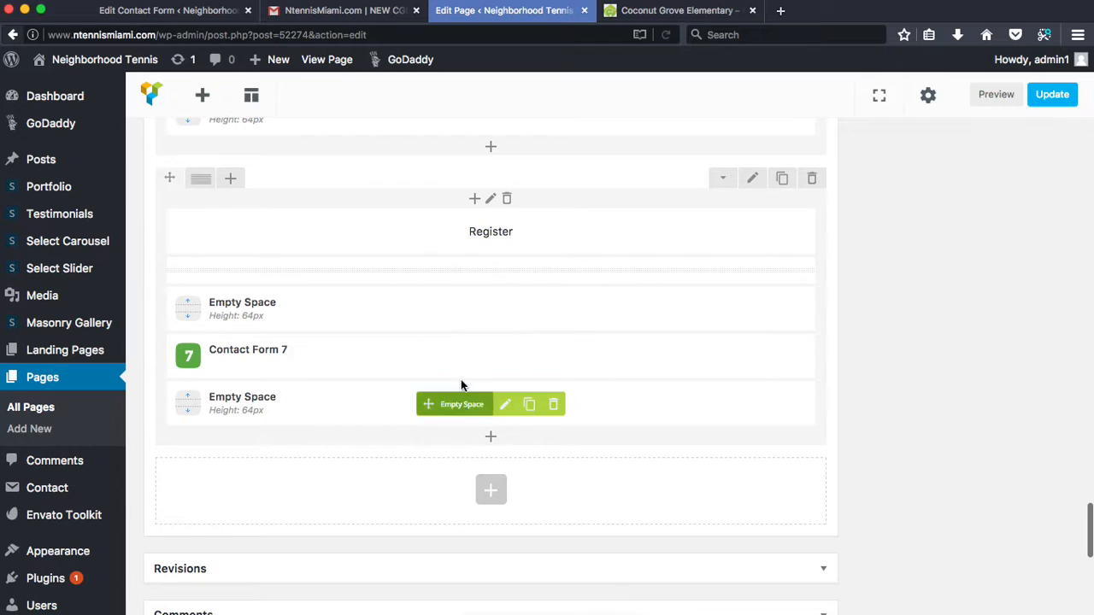
pyautogui.scroll(-1, 357, 270)
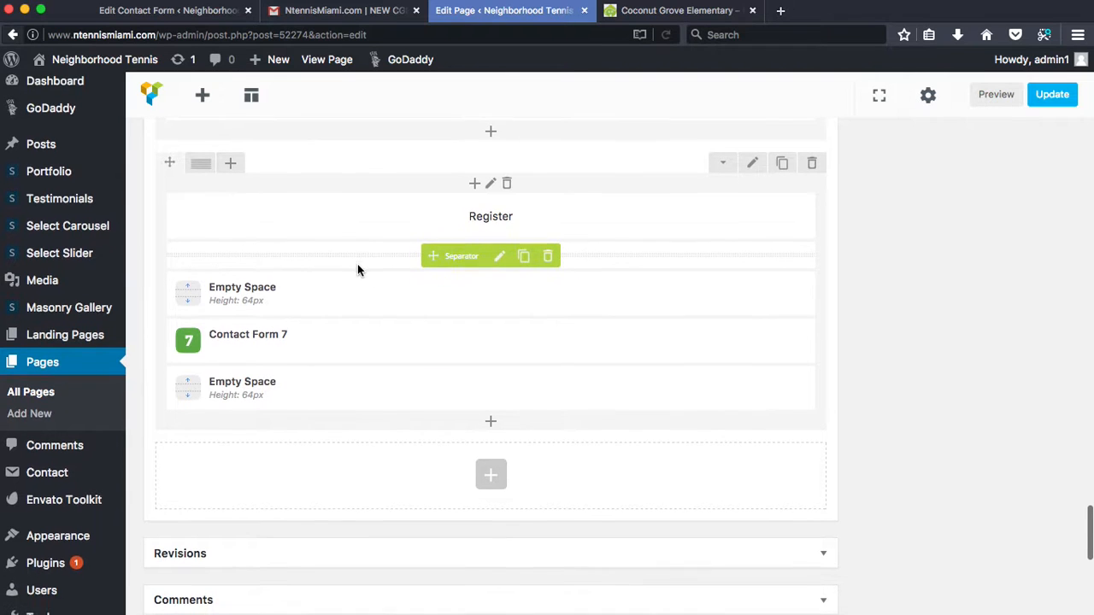
pyautogui.click(752, 164)
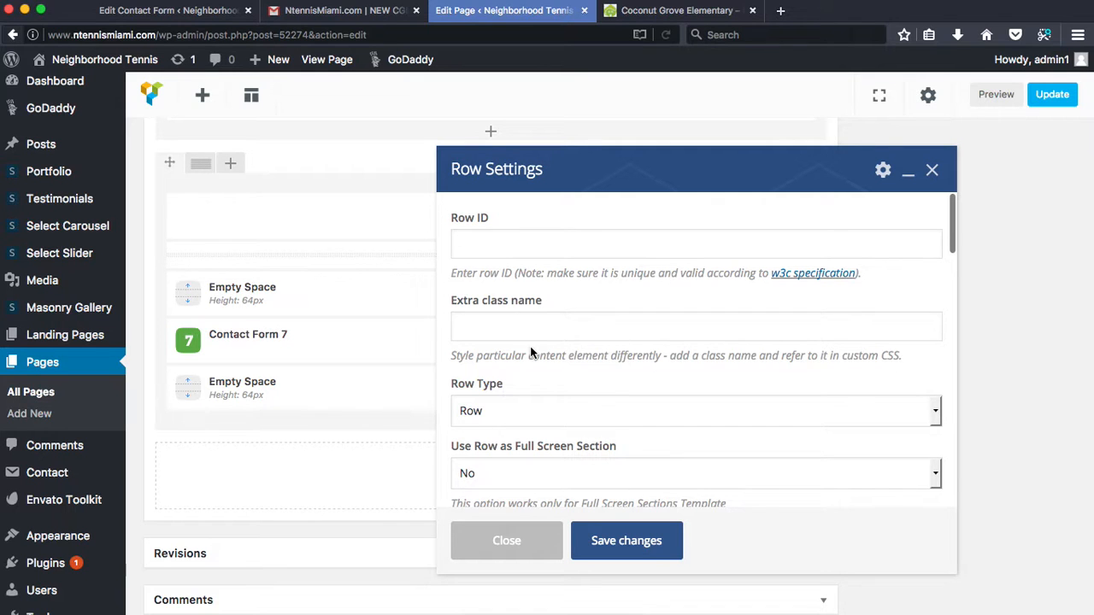
pyautogui.scroll(-7, 530, 350)
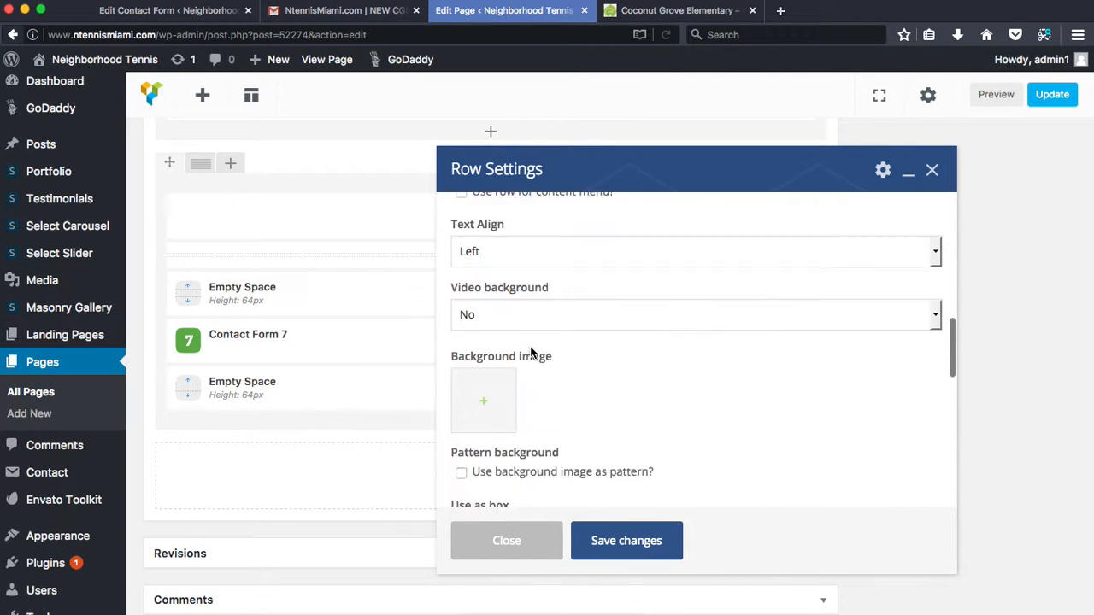
pyautogui.scroll(-8, 530, 353)
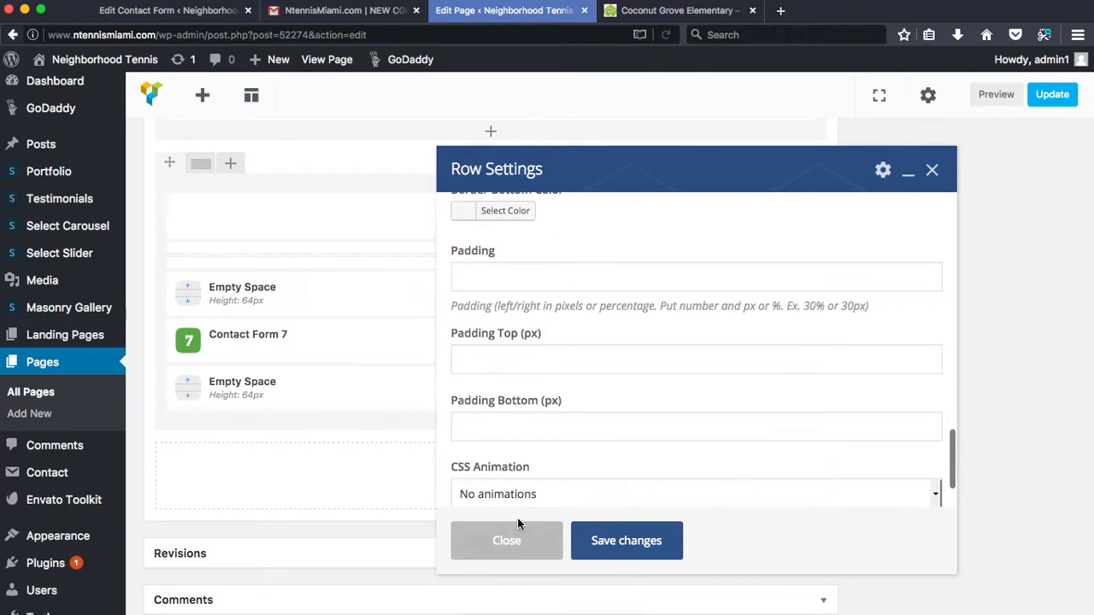
pyautogui.click(517, 524)
# - Review the Register heading text block's Design Options and General settings including Element ID, and close them without saving
pyautogui.click(503, 217)
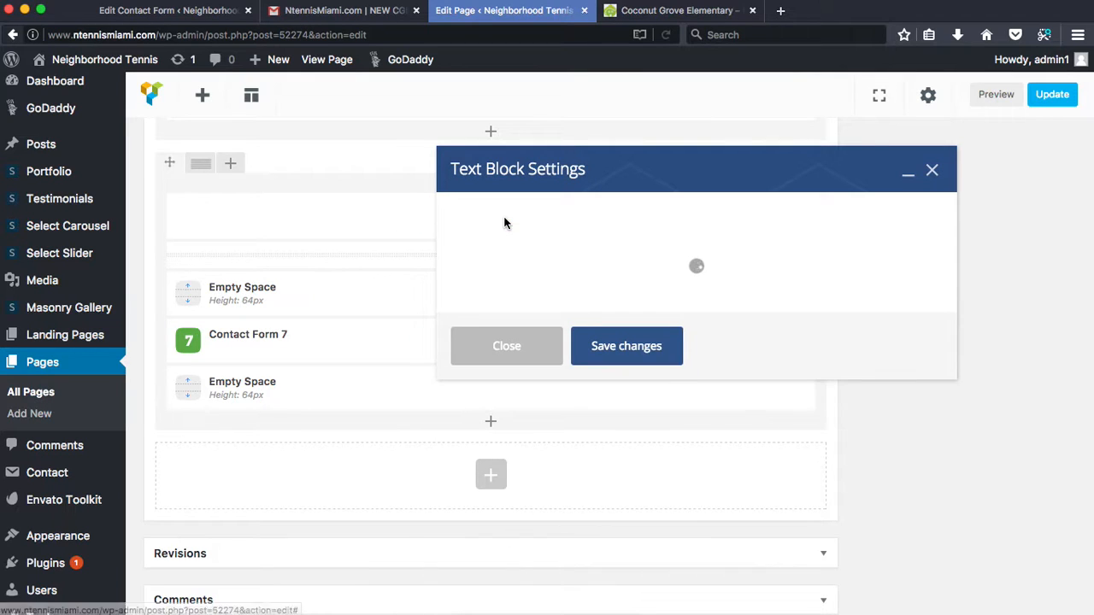
pyautogui.click(559, 205)
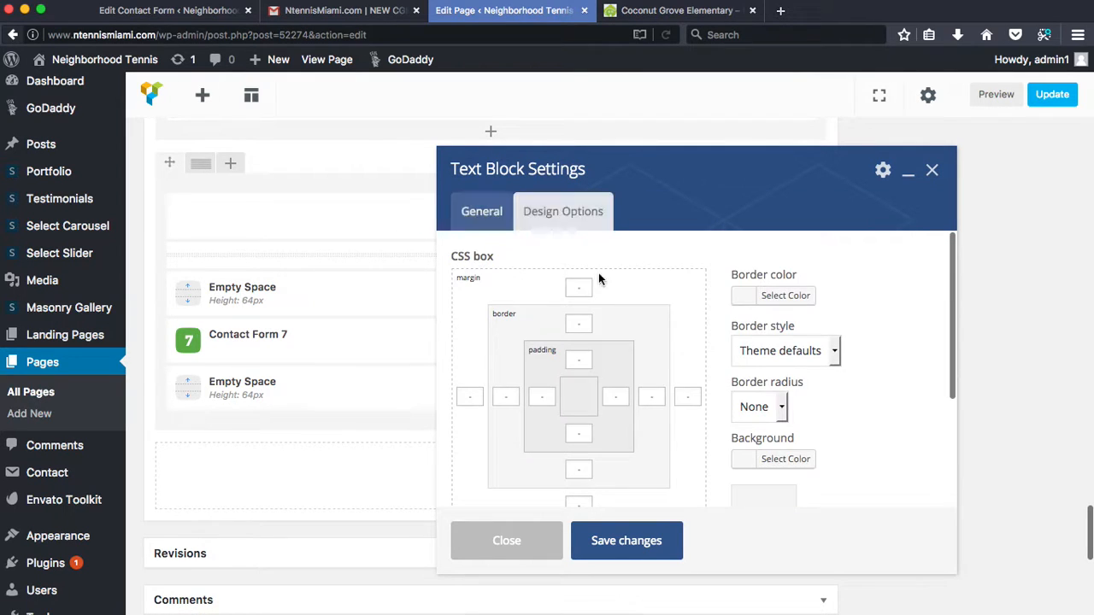
pyautogui.scroll(-3, 723, 492)
pyautogui.scroll(3, 723, 499)
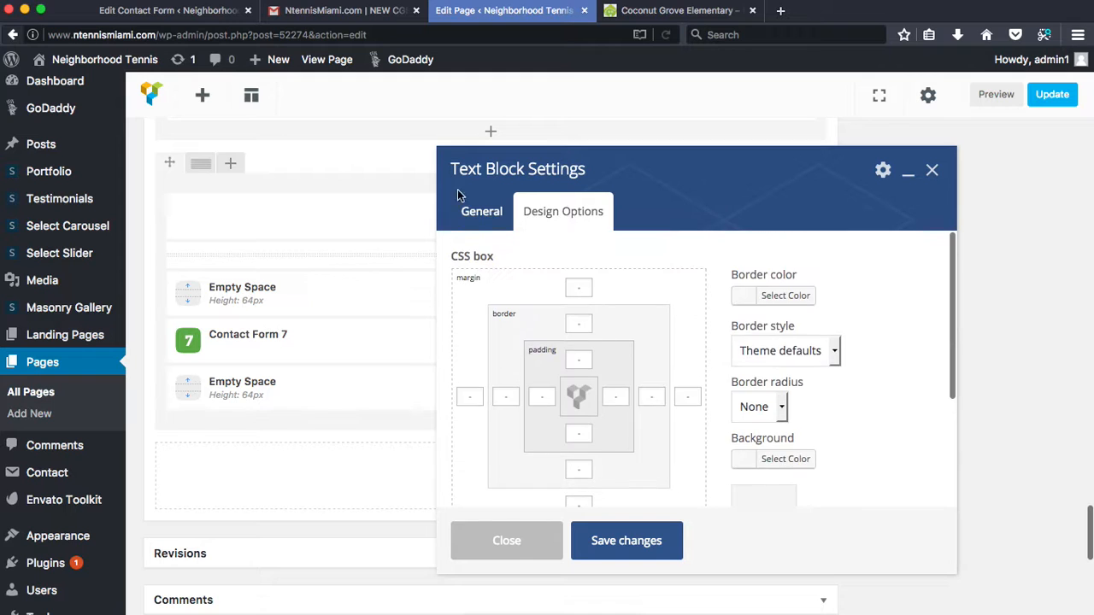
pyautogui.click(482, 211)
pyautogui.scroll(-5, 656, 434)
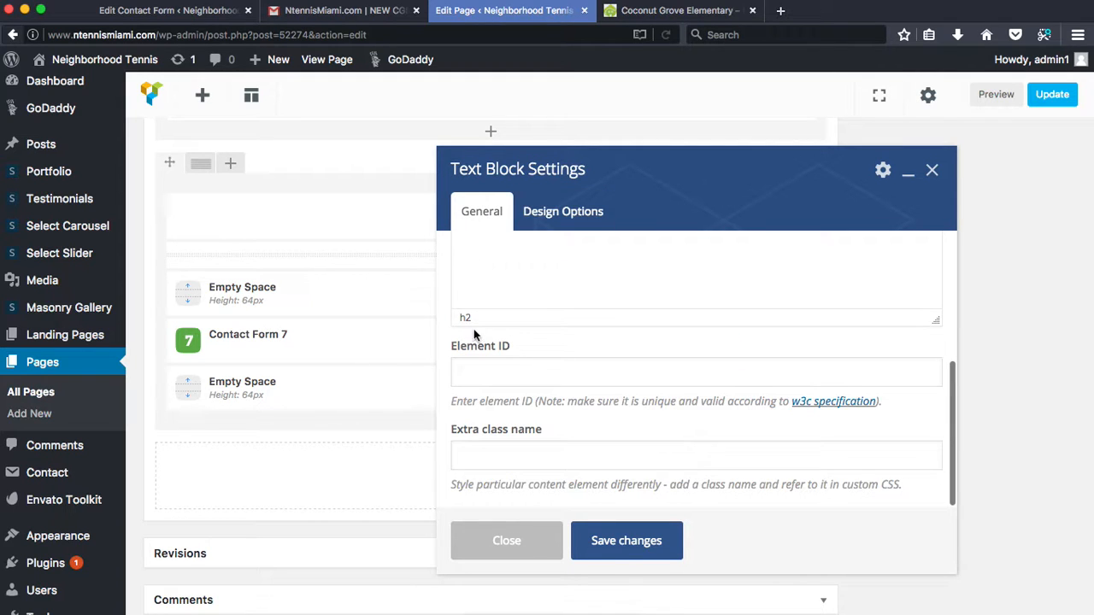
pyautogui.click(519, 534)
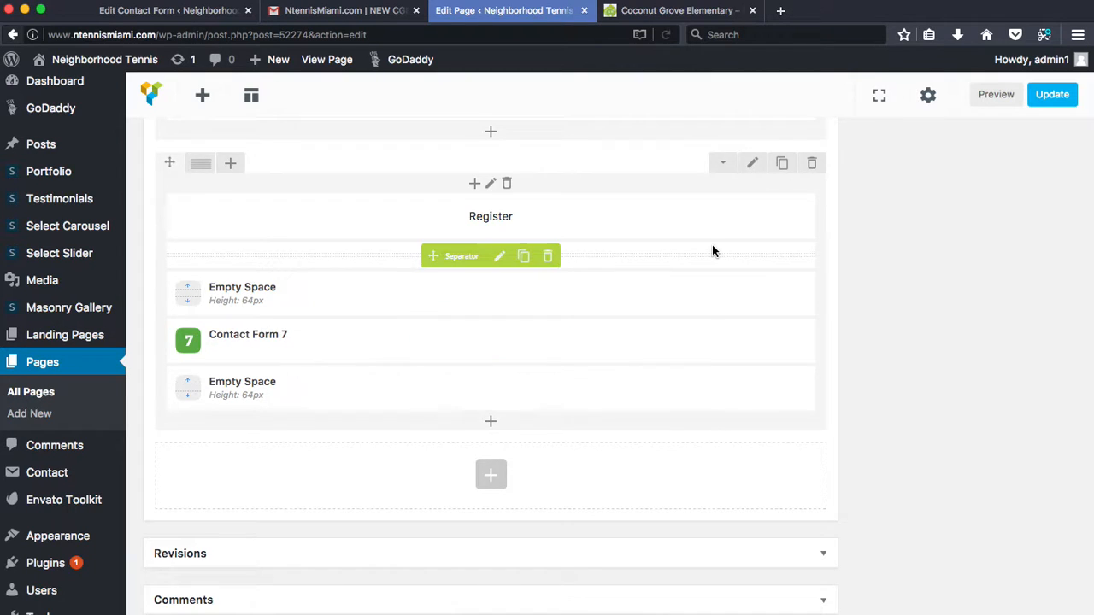
# - Open the How to Register text block containing Option 1 and Option 2 for editing
pyautogui.scroll(3, 712, 248)
pyautogui.scroll(3, 649, 281)
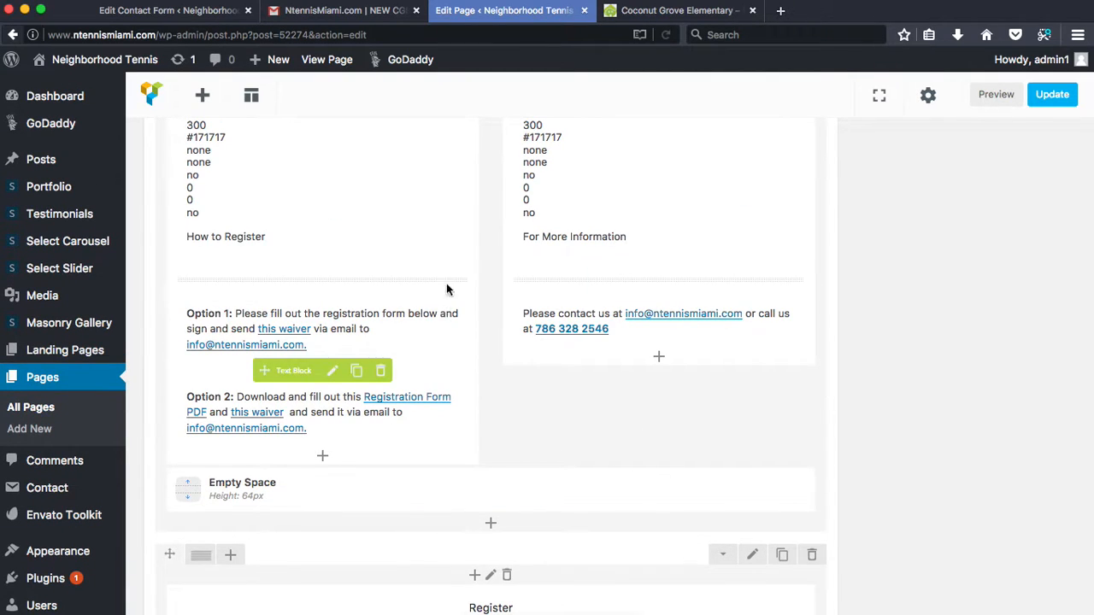
pyautogui.scroll(3, 447, 290)
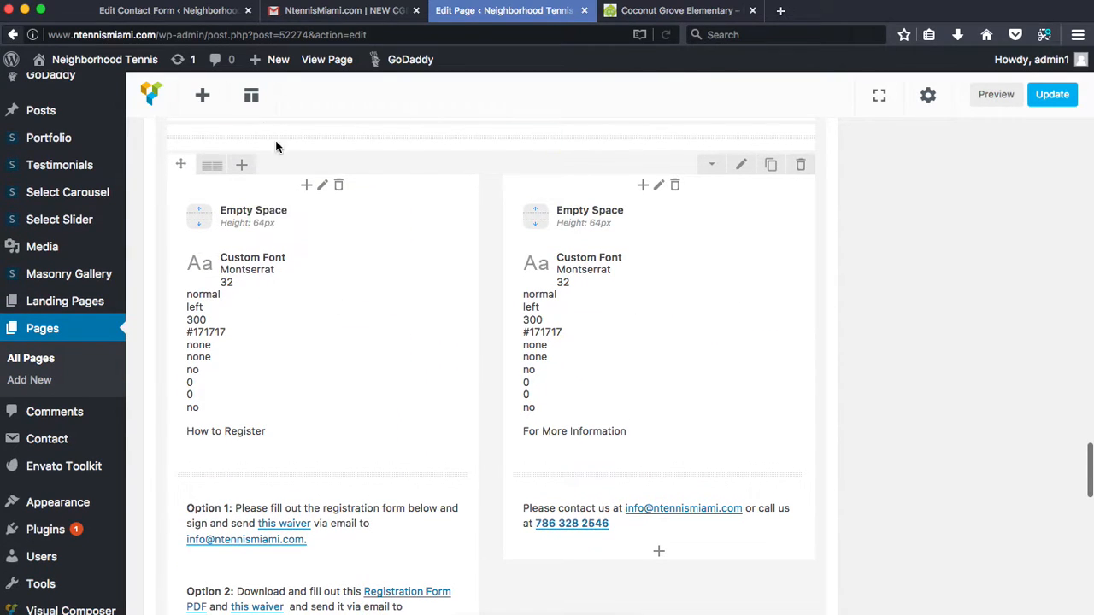
pyautogui.scroll(-2, 250, 359)
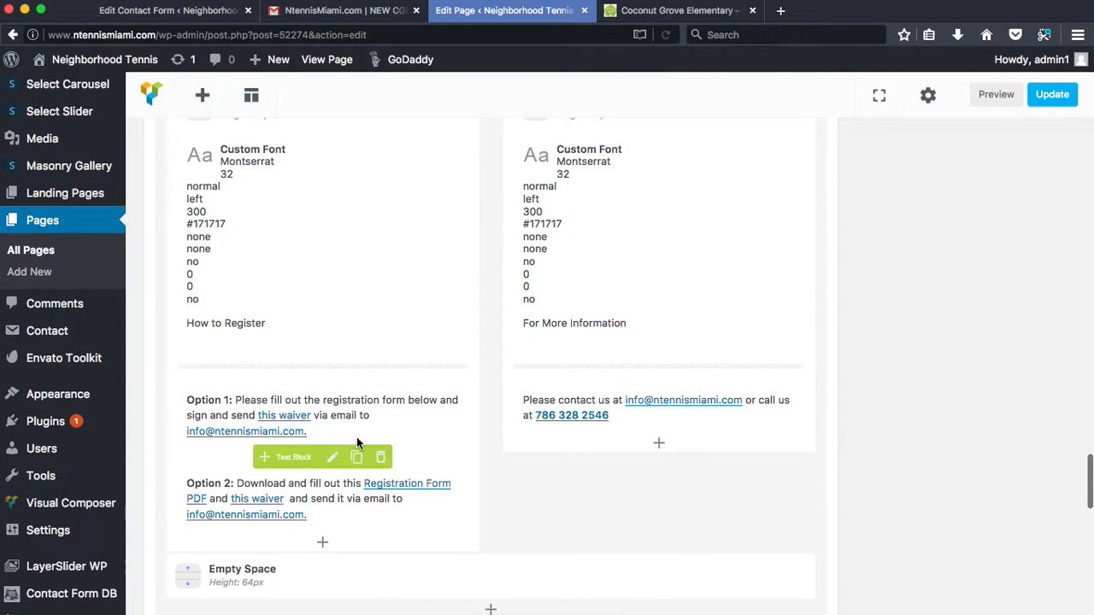
pyautogui.click(333, 458)
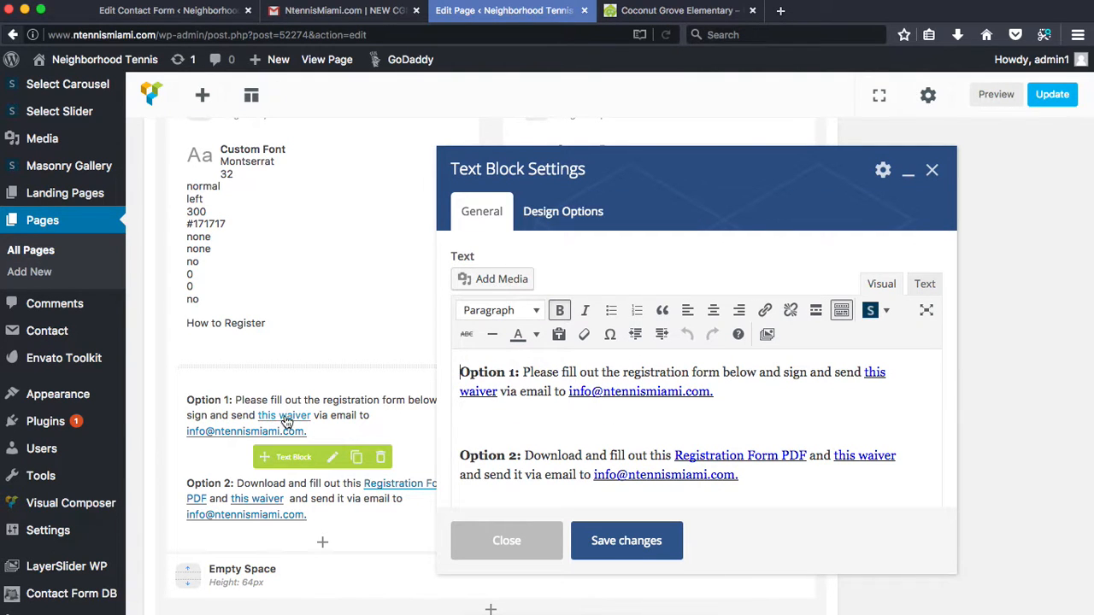
# - Open the URL of the Option 1 "this waiver" link for editing, reapply it and save the text block
pyautogui.click(874, 370)
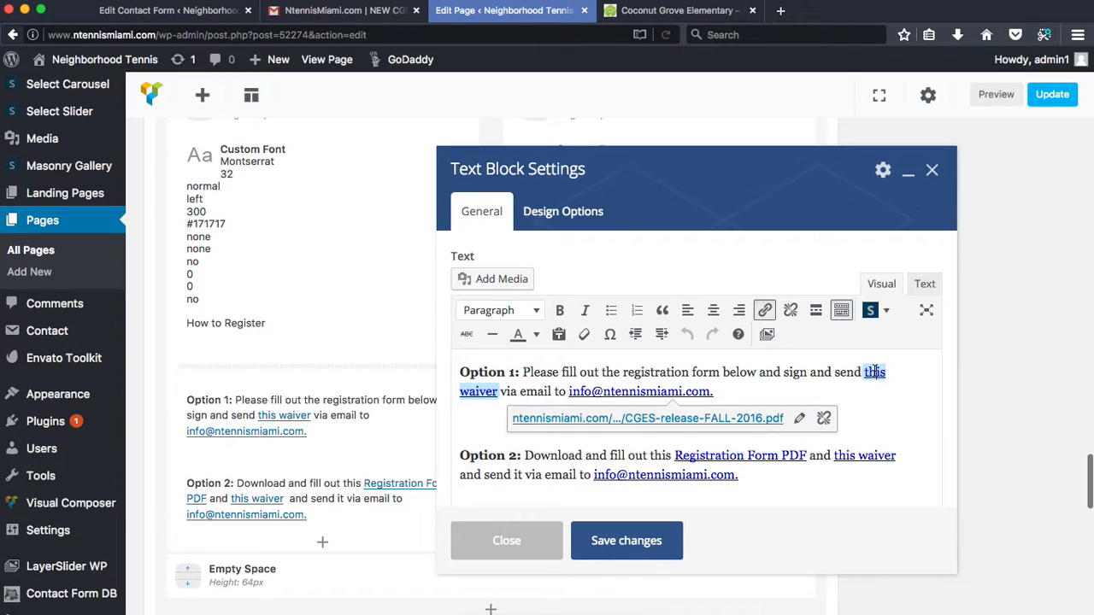
pyautogui.click(799, 418)
pyautogui.click(689, 420)
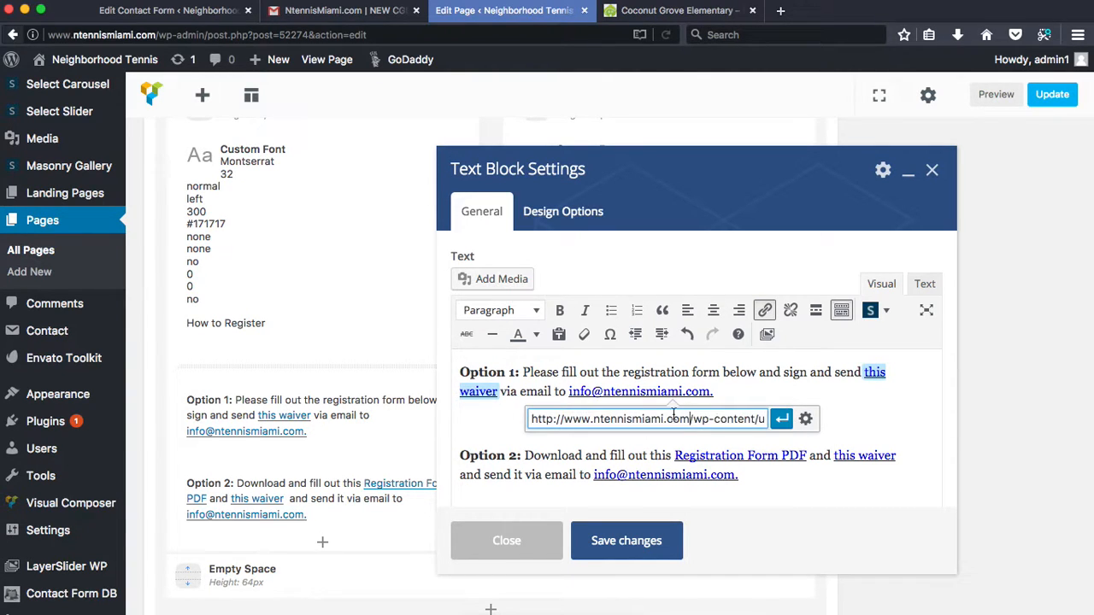
pyautogui.moveTo(577, 421); pyautogui.dragTo(773, 419)
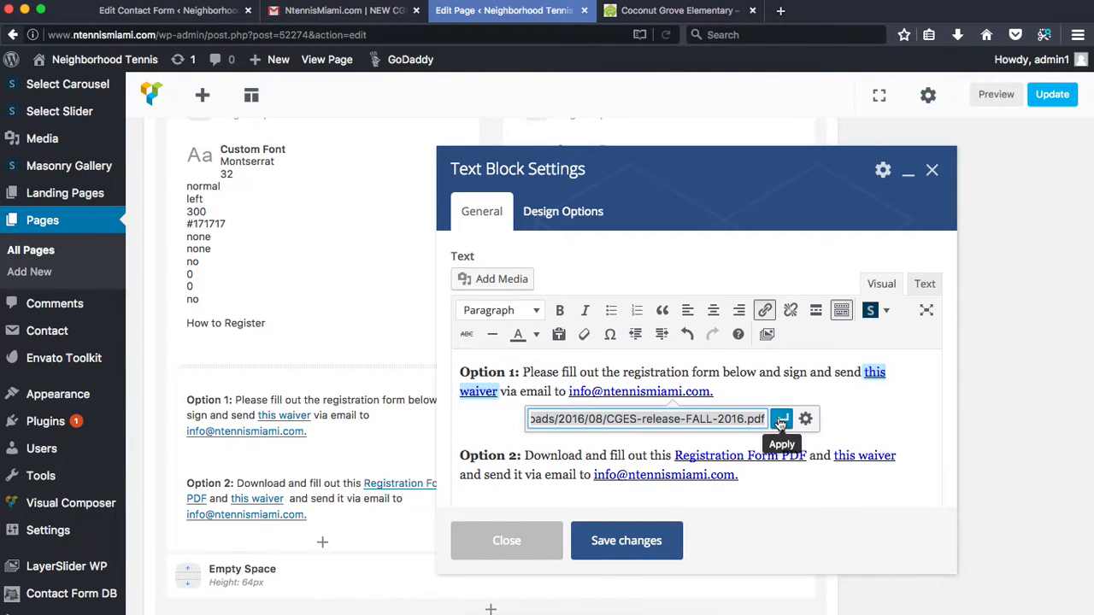
pyautogui.click(781, 421)
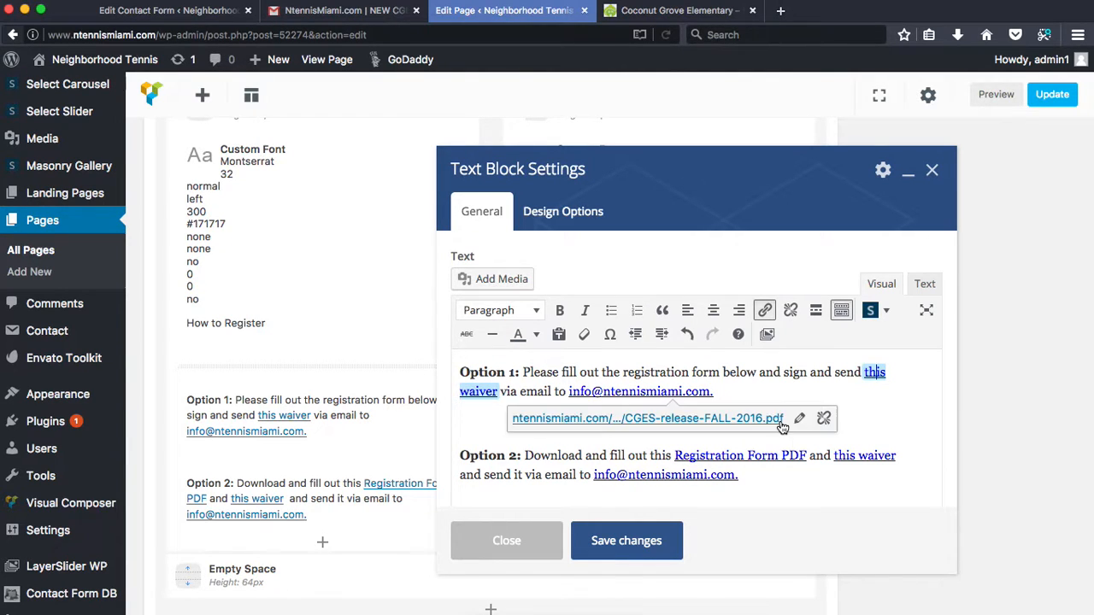
pyautogui.click(627, 541)
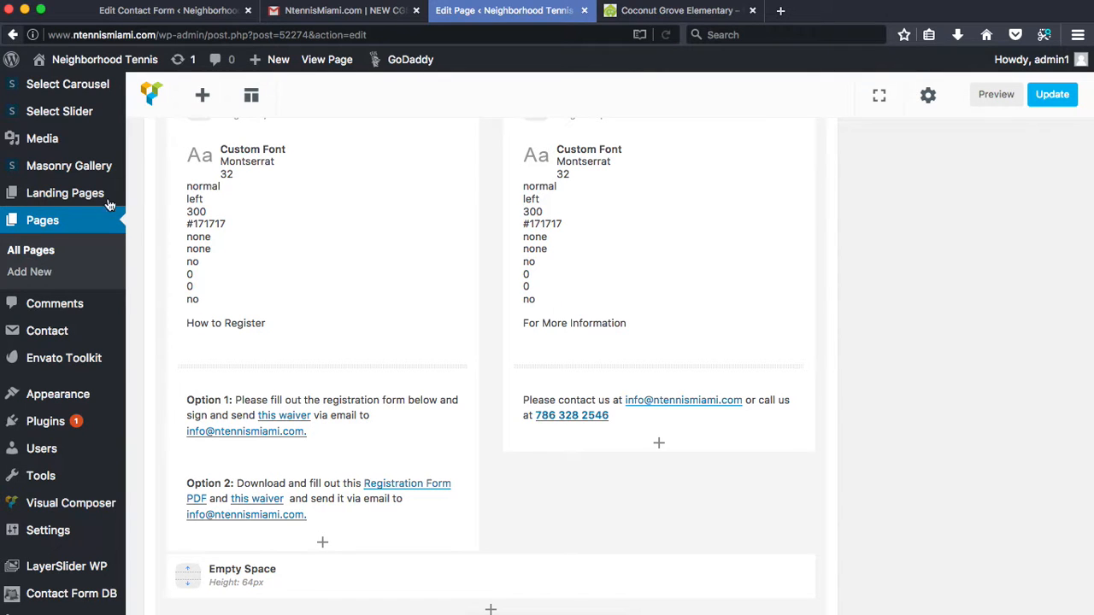
# - Examine the Media options and the page's Team Tennis, Tennis Try Out, How to Register and Register contact form rows
pyautogui.moveTo(43, 144)
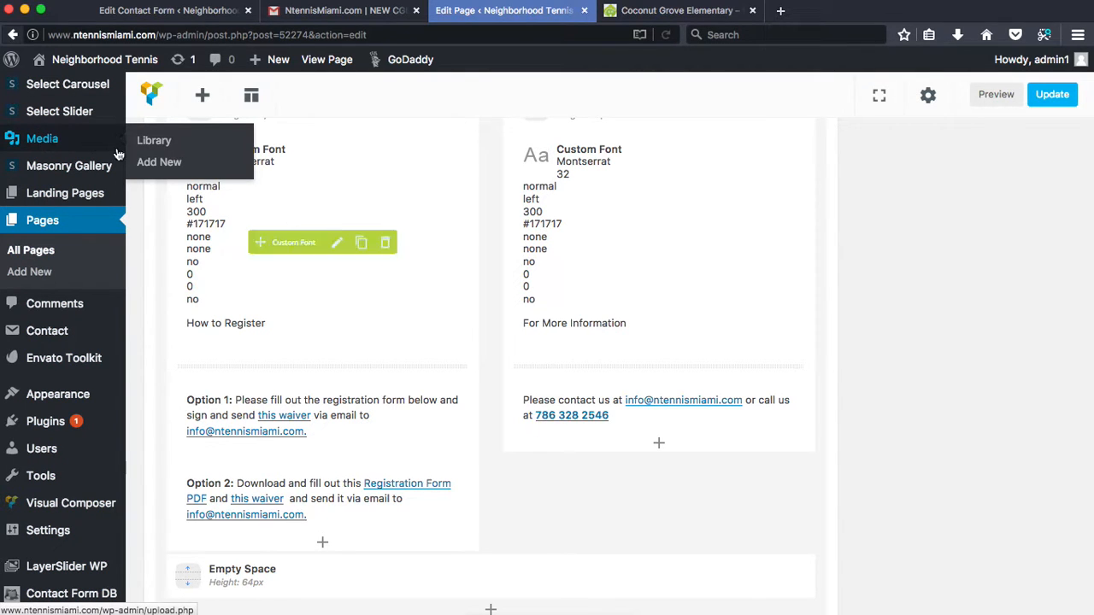
pyautogui.scroll(3, 496, 333)
pyautogui.scroll(10, 496, 338)
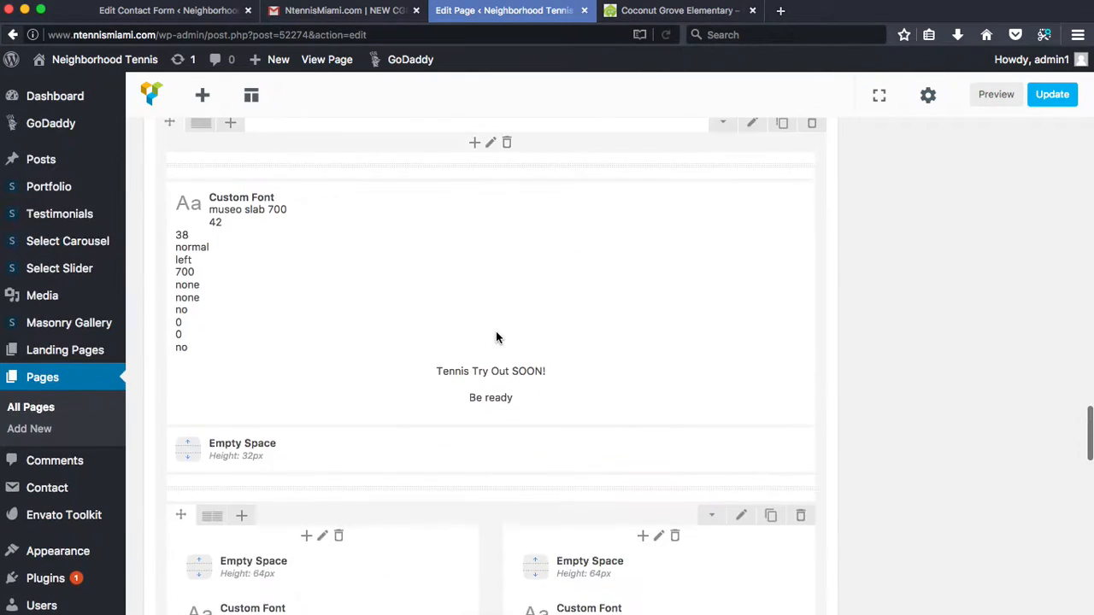
pyautogui.scroll(5, 202, 139)
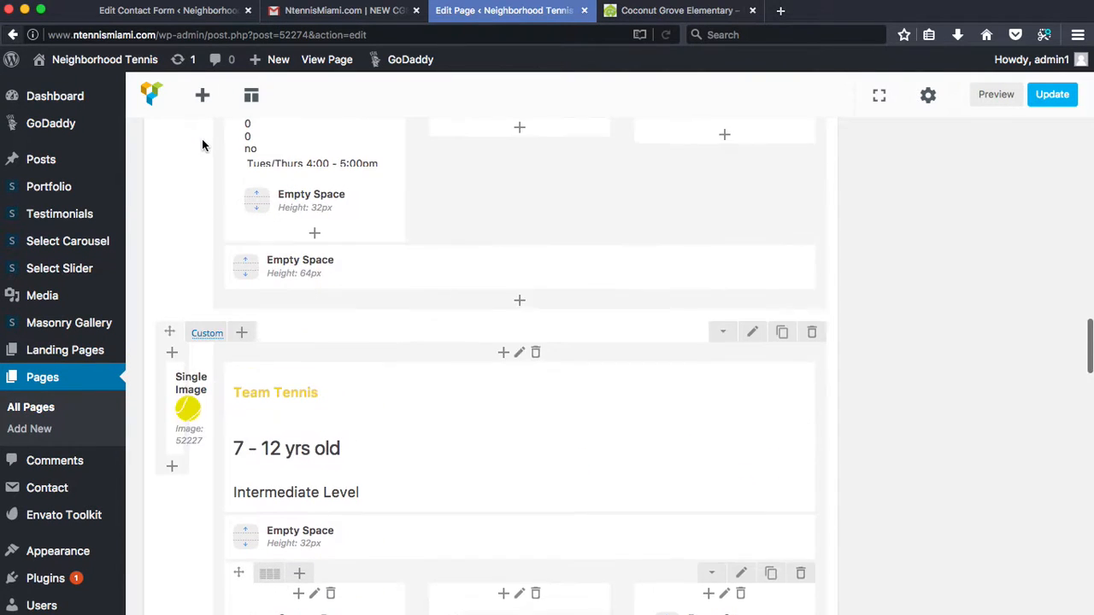
pyautogui.scroll(-15, 432, 499)
pyautogui.scroll(-5, 433, 505)
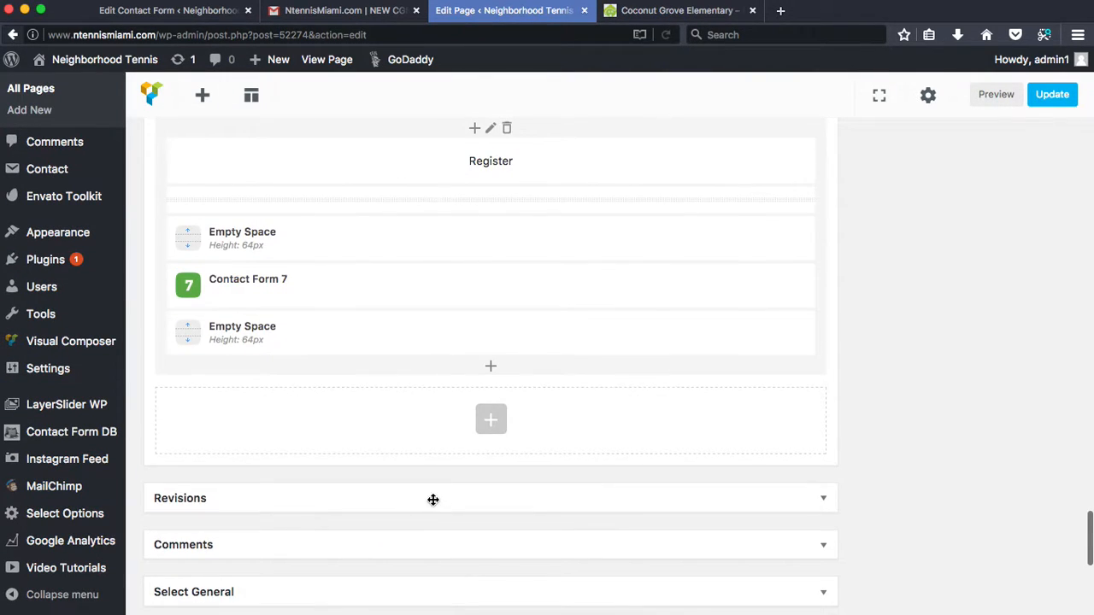
pyautogui.scroll(3, 430, 513)
pyautogui.scroll(2, 395, 323)
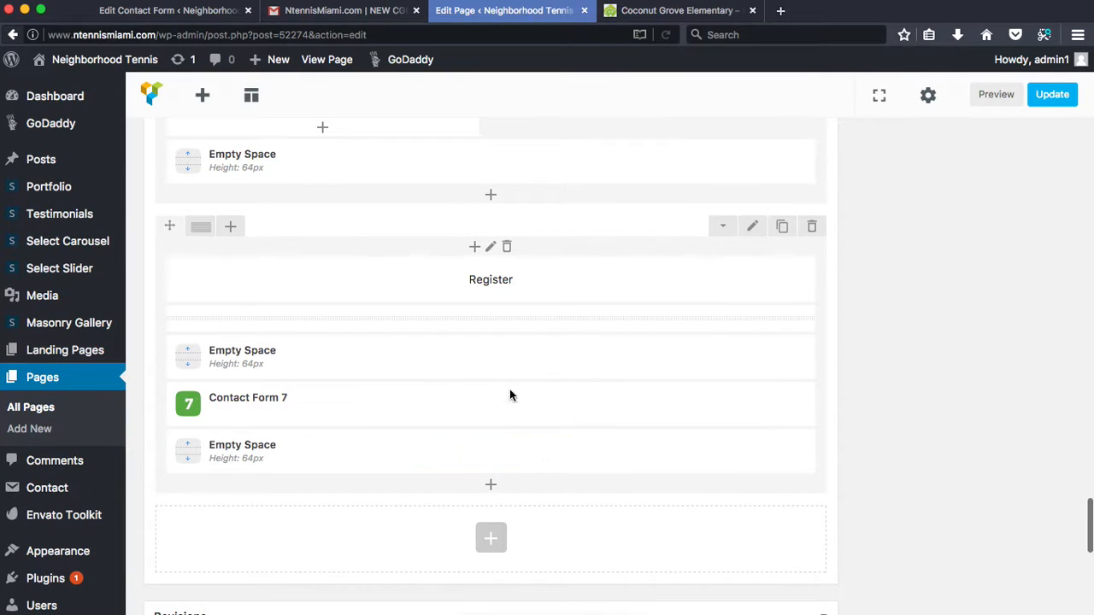
pyautogui.scroll(2, 579, 181)
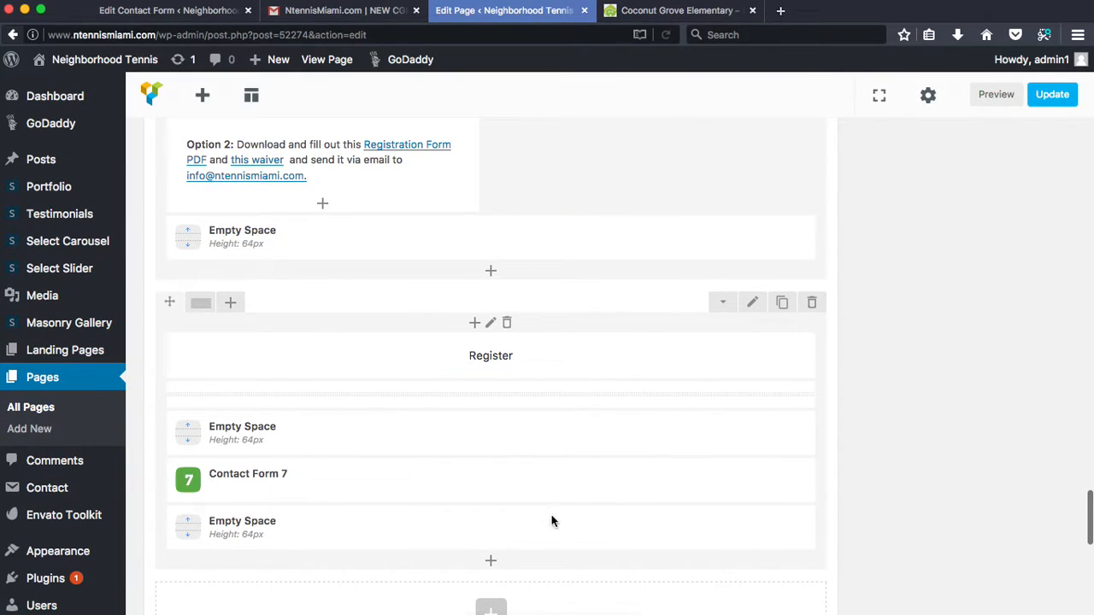
pyautogui.scroll(3, 407, 244)
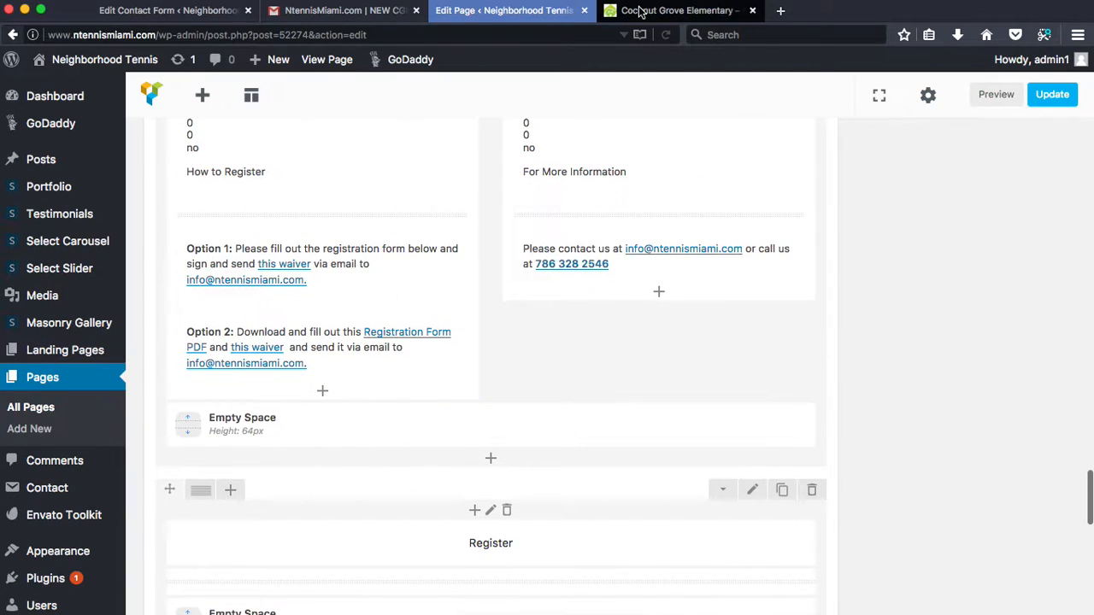
# - Switch to the live Coconut Grove Elementary page and view its header with the After School Programs list
pyautogui.click(629, 12)
pyautogui.scroll(10, 605, 126)
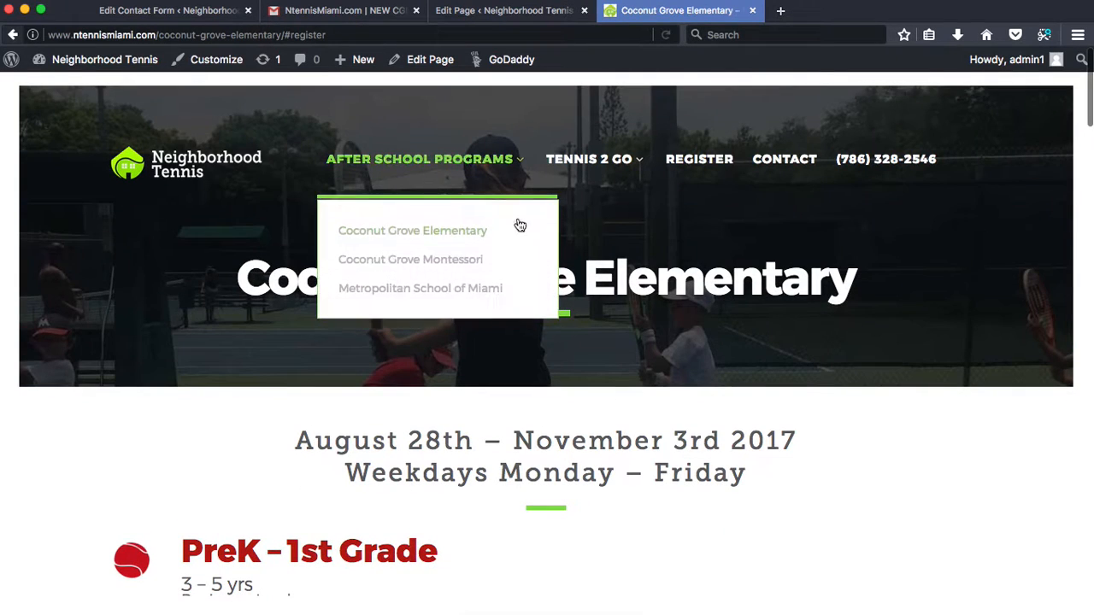
# - Compare the Register contact form and How to Register rows in the page editor with the same sections on the live page
pyautogui.click(508, 10)
pyautogui.scroll(-5, 540, 472)
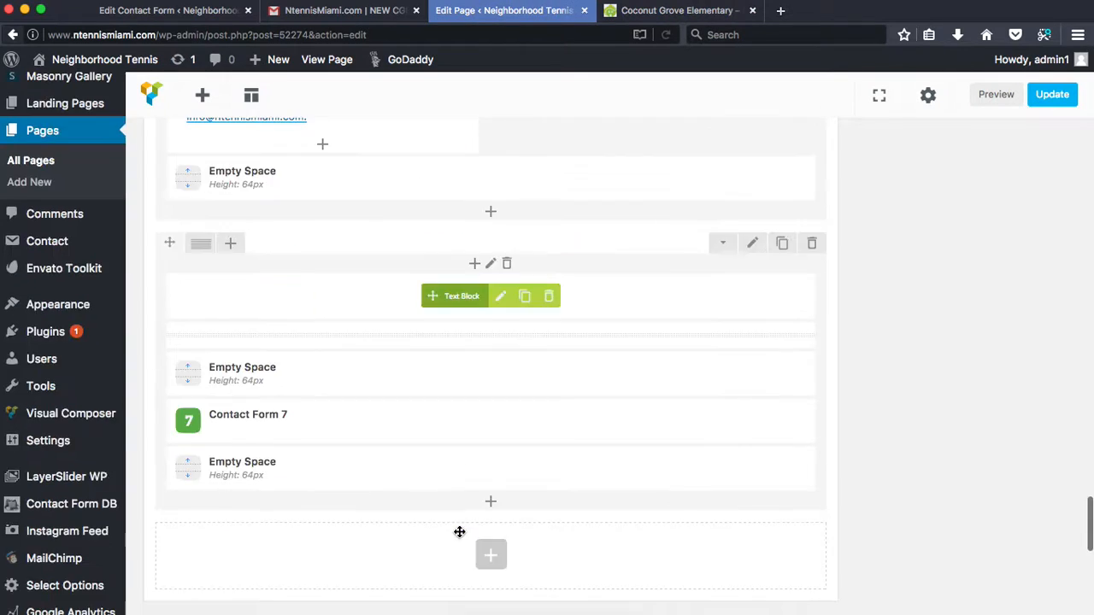
pyautogui.scroll(-5, 402, 364)
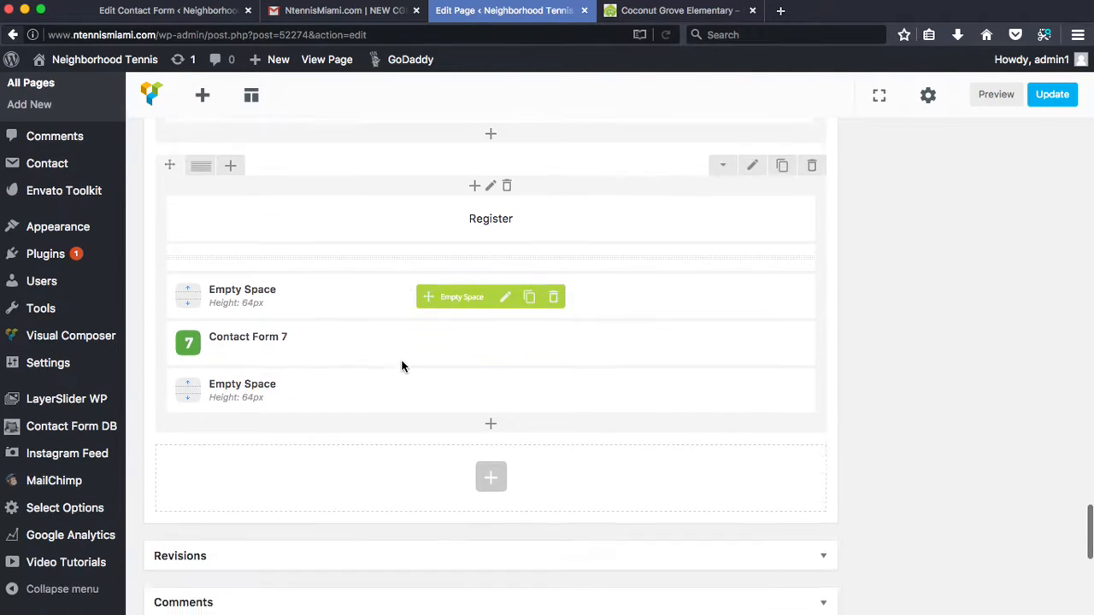
pyautogui.scroll(10, 401, 359)
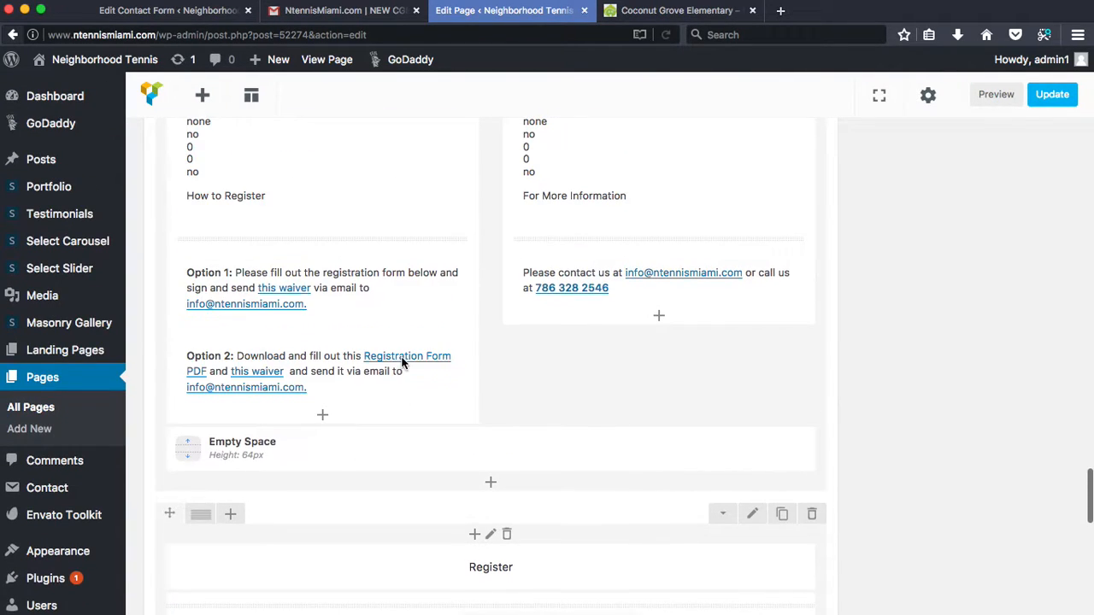
pyautogui.click(651, 10)
pyautogui.scroll(-20, 568, 438)
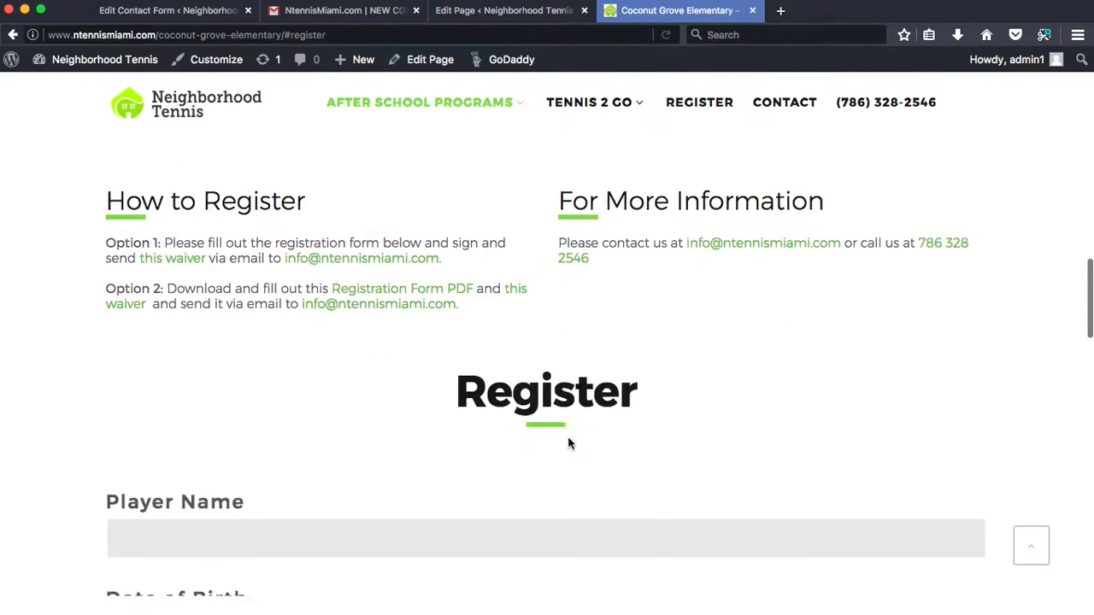
pyautogui.scroll(15, 568, 438)
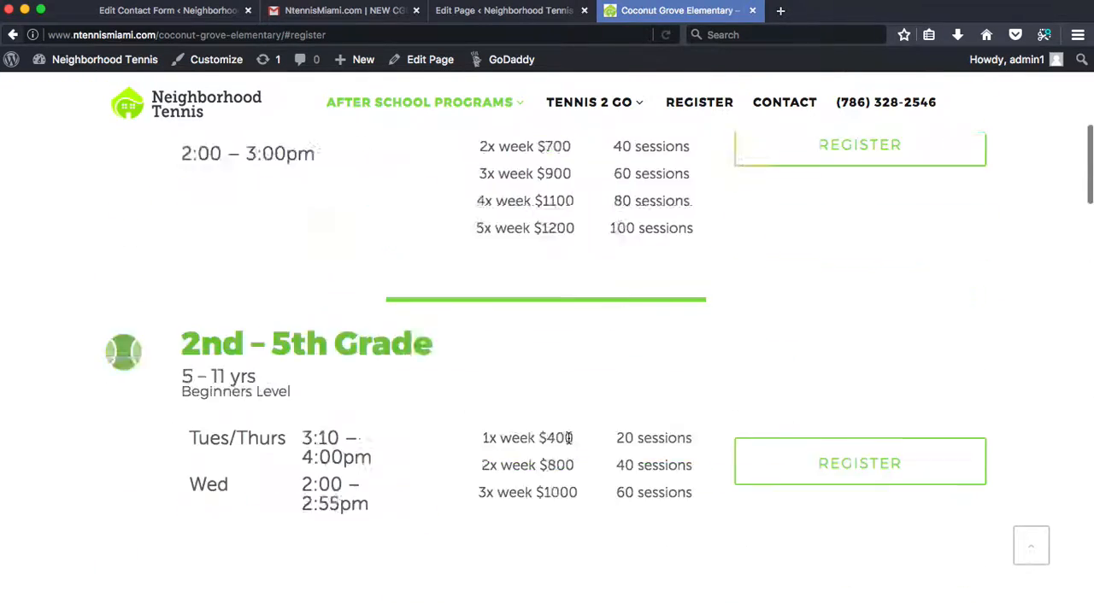
# - Return to the page editor and review the Register form row and the Option 1 and Option 2 text block
pyautogui.click(505, 11)
pyautogui.scroll(-5, 510, 476)
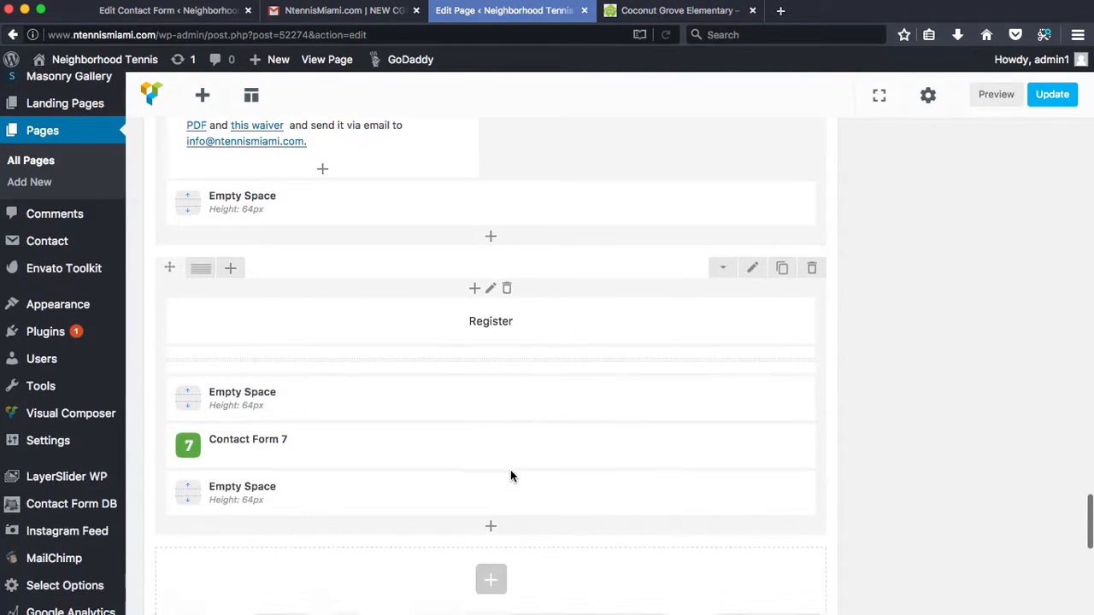
pyautogui.scroll(2, 510, 476)
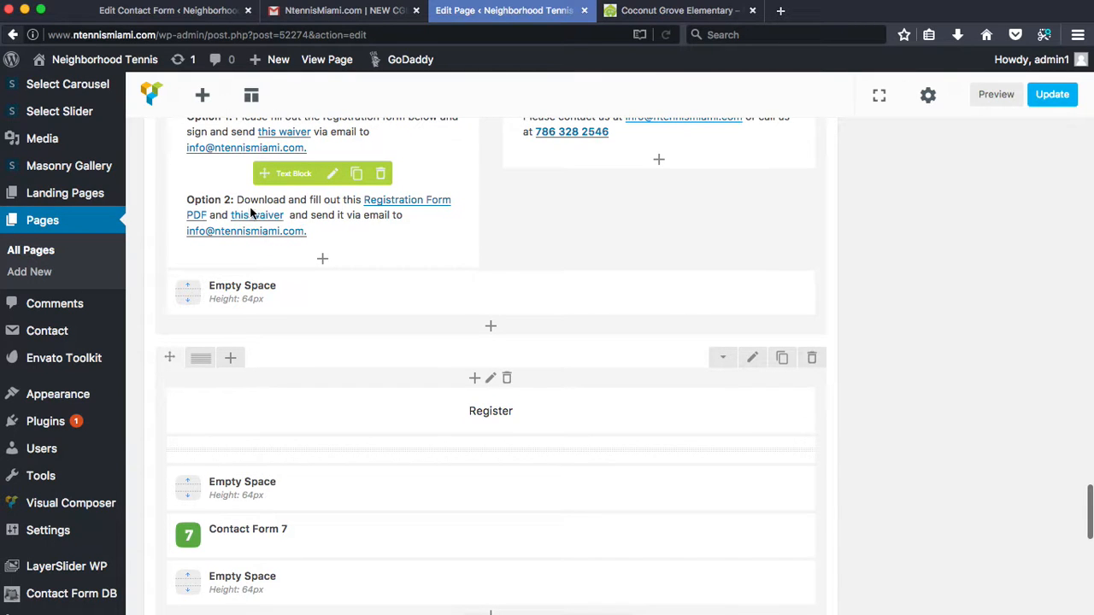
pyautogui.scroll(3, 309, 223)
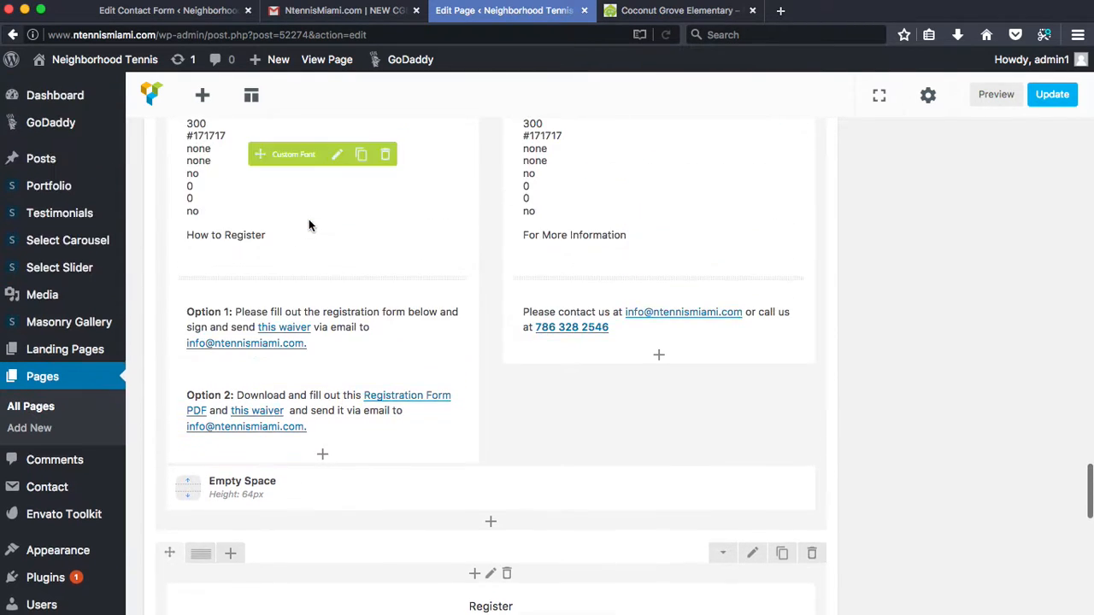